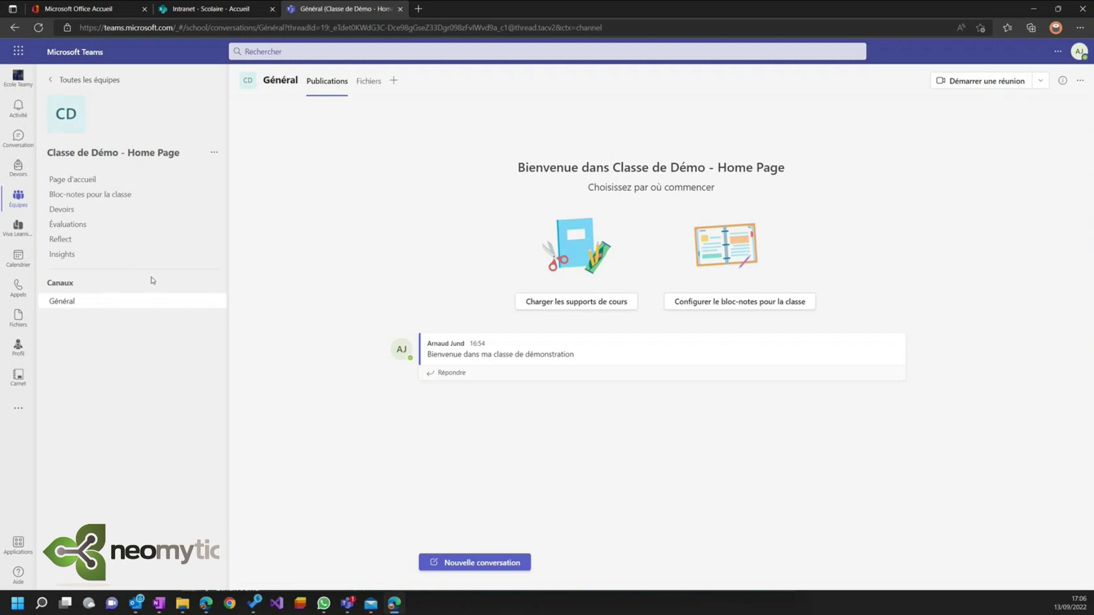
# - Open the management page of the Classe de Démo - Home Page team and expand its list of members and guests
pyautogui.click(217, 153)
pyautogui.click(242, 174)
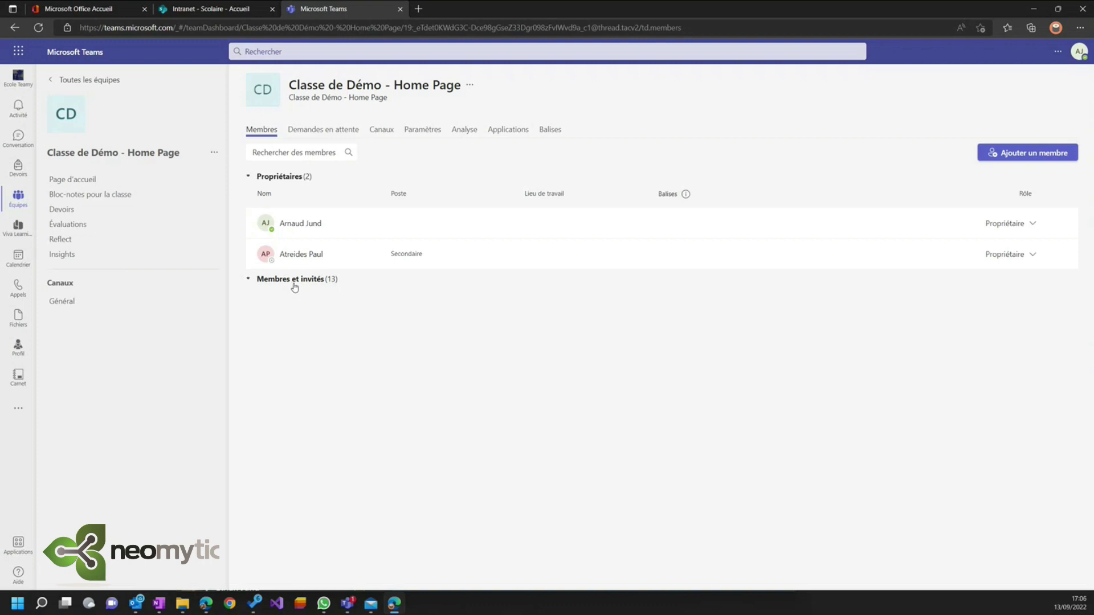
pyautogui.click(291, 282)
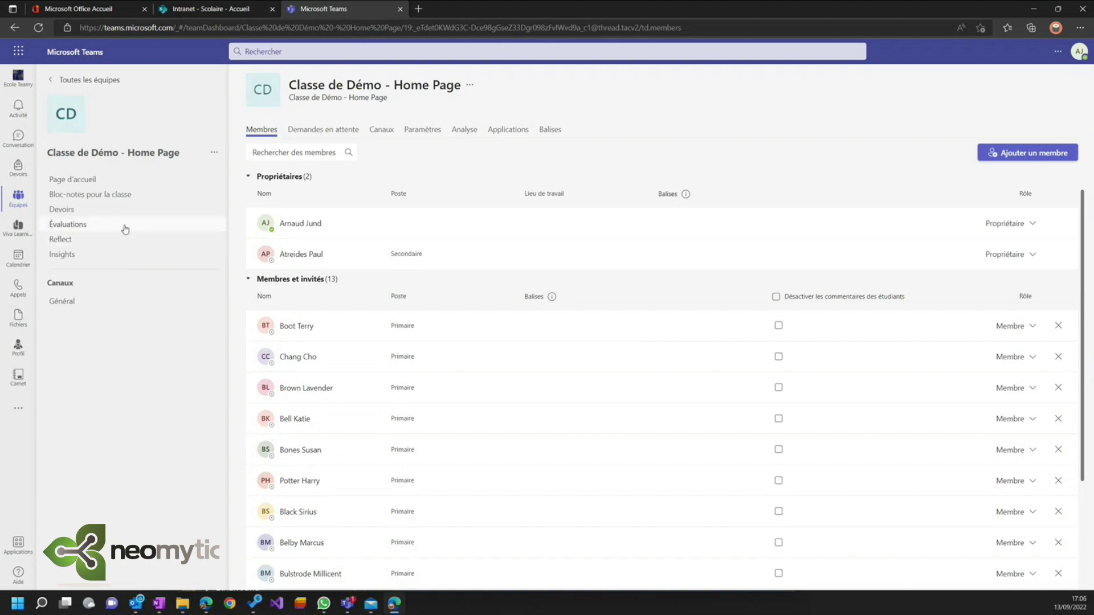
# - Examine the Général channel's posts and files and the sections of the class home page
pyautogui.click(66, 307)
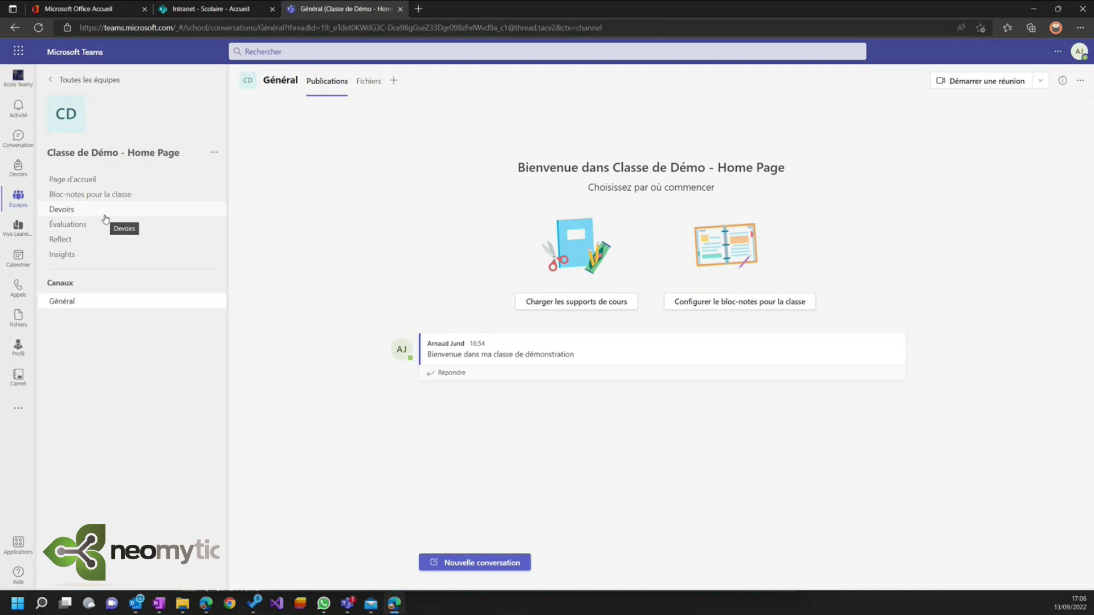
pyautogui.click(82, 186)
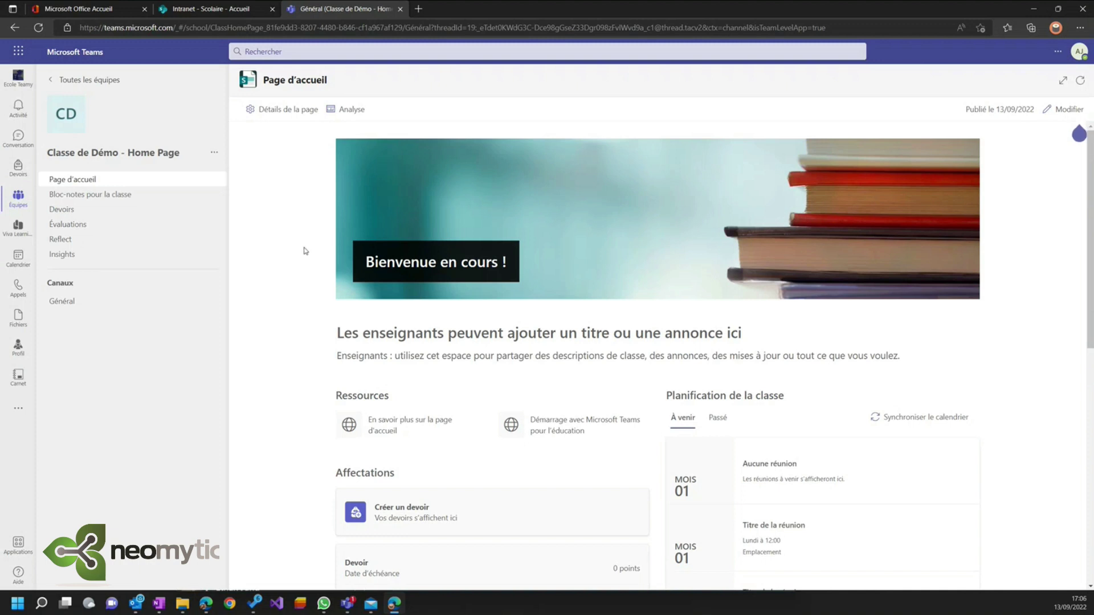
pyautogui.click(86, 307)
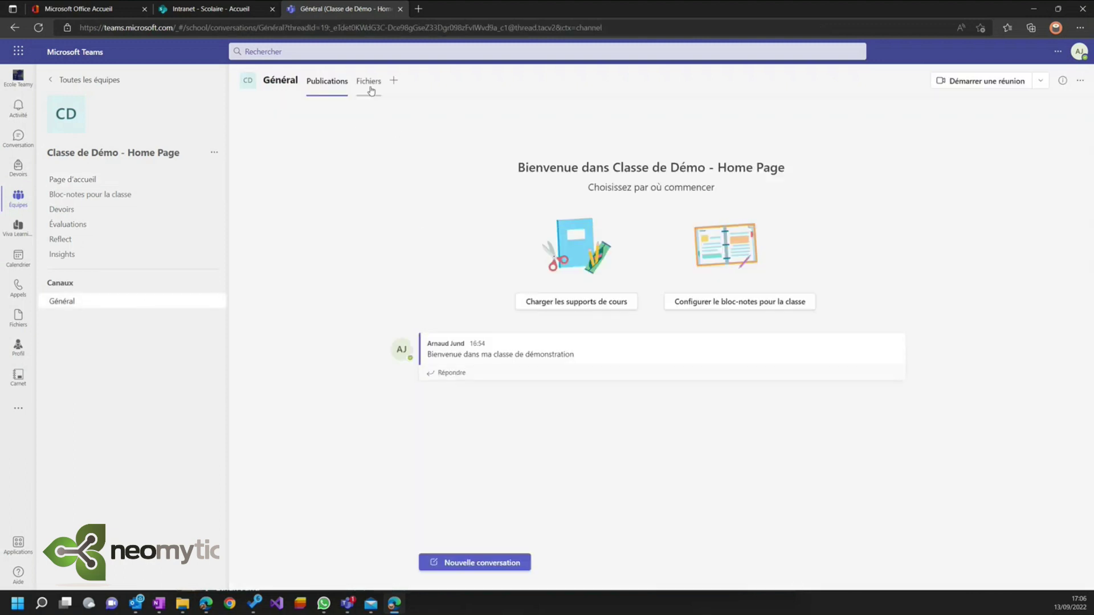
pyautogui.click(369, 82)
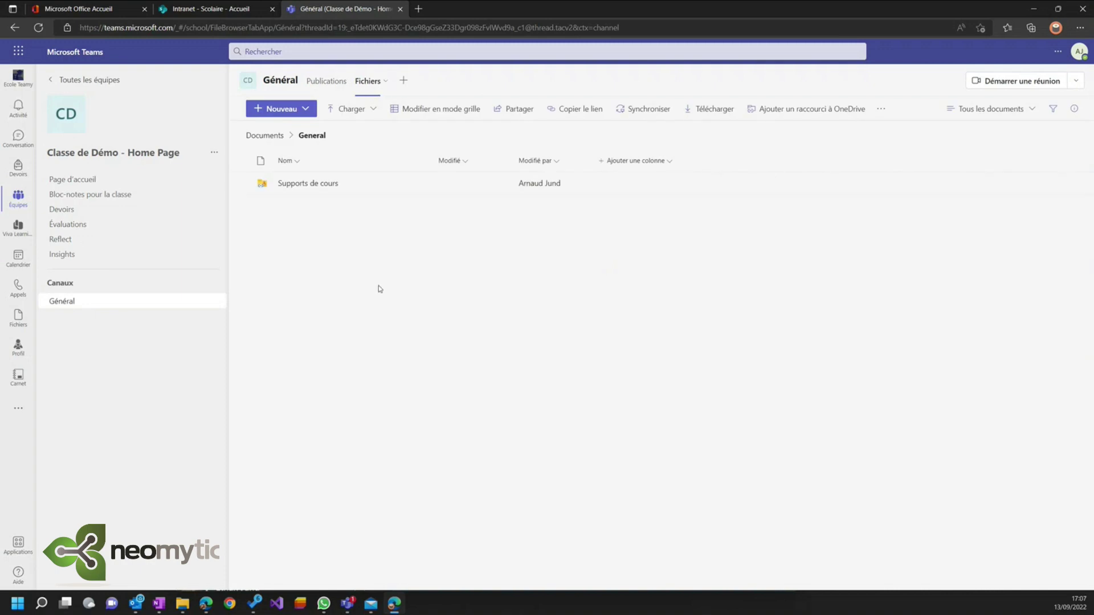
pyautogui.click(85, 178)
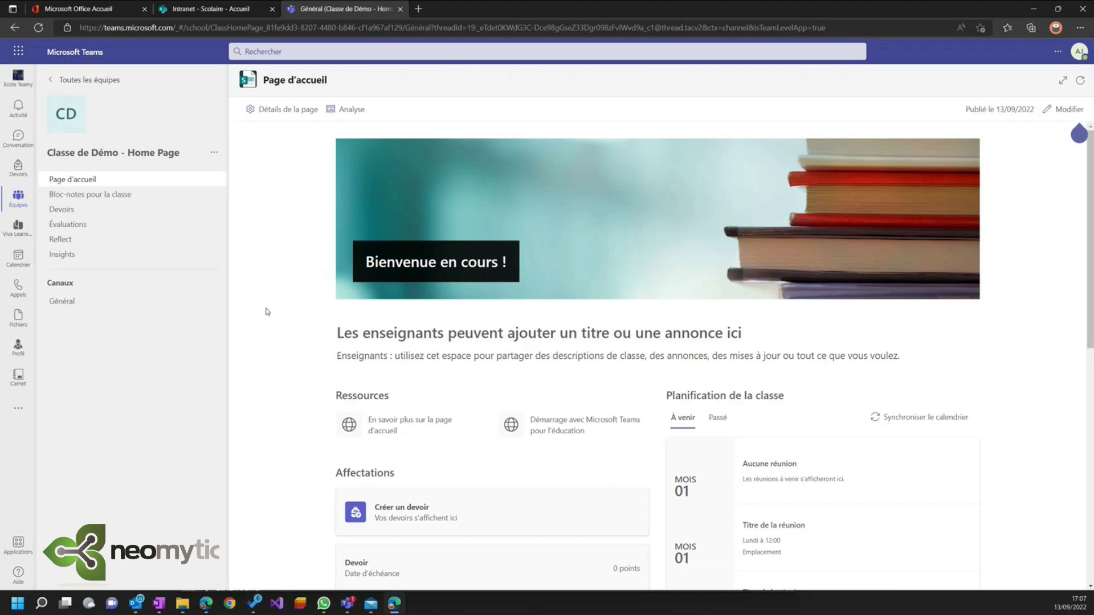
pyautogui.scroll(-5, 267, 311)
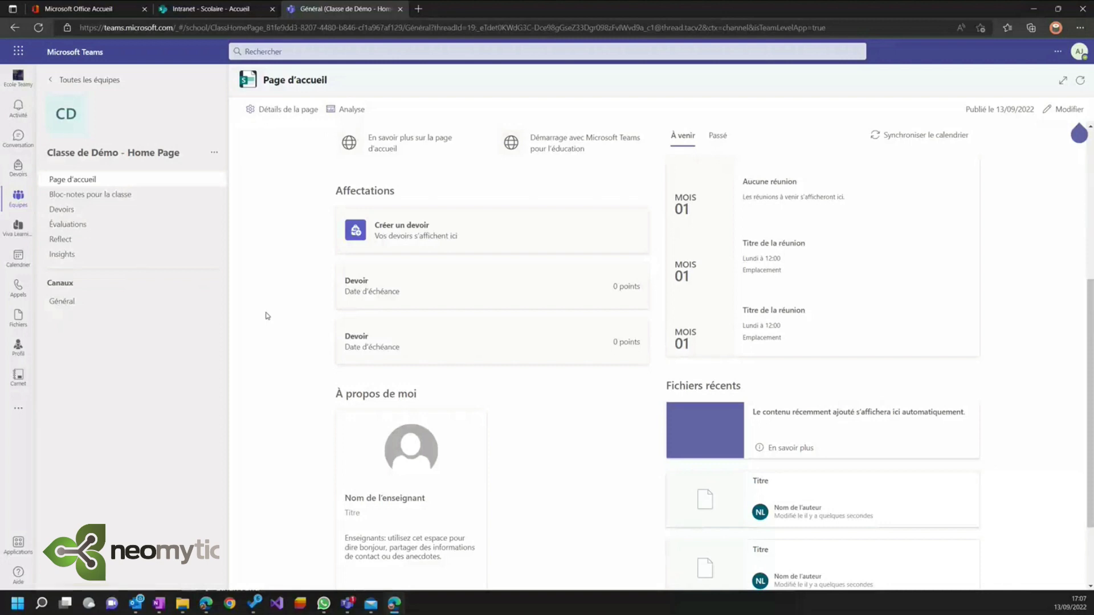
pyautogui.scroll(5, 267, 315)
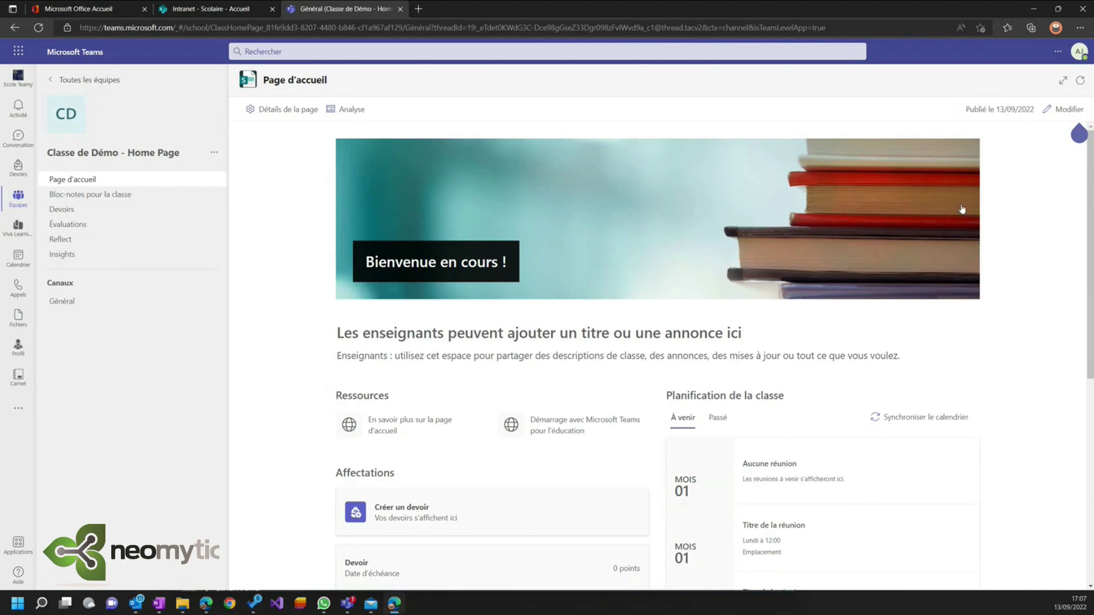
pyautogui.click(1063, 109)
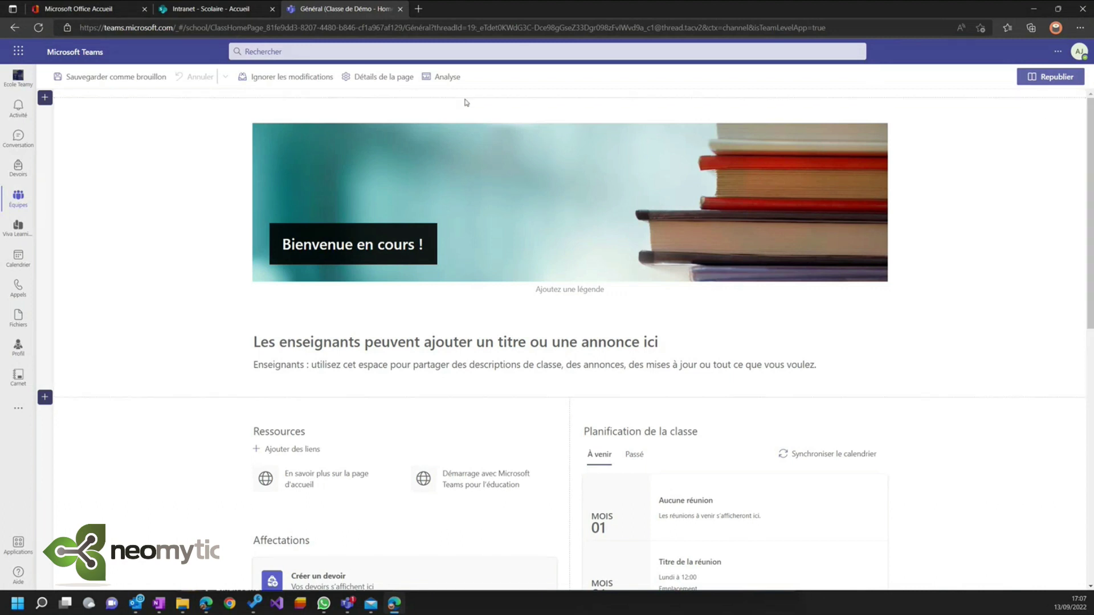
pyautogui.click(290, 83)
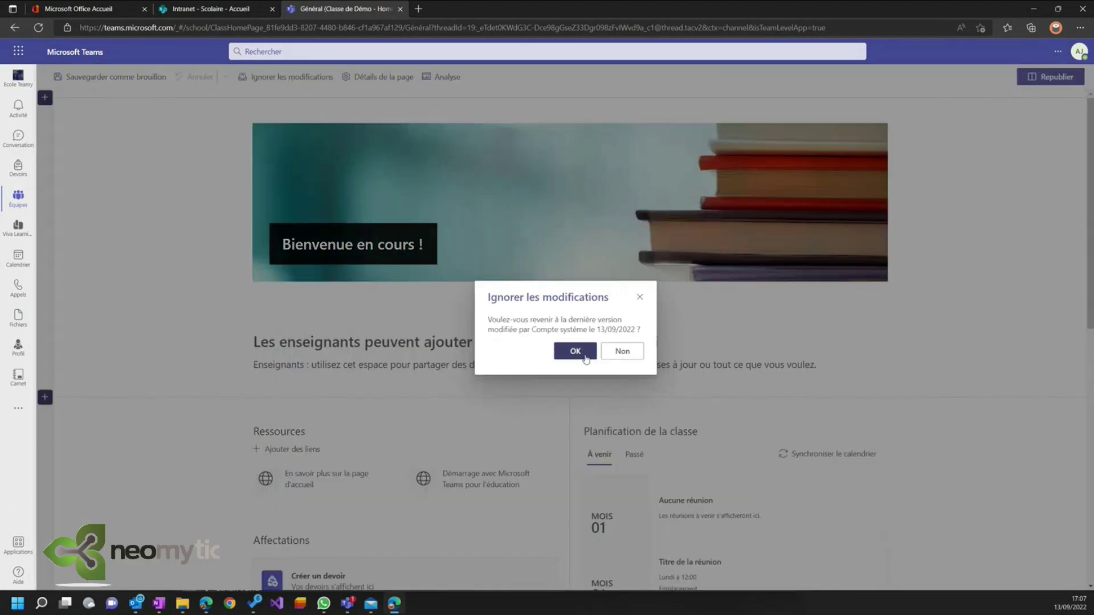
pyautogui.click(574, 352)
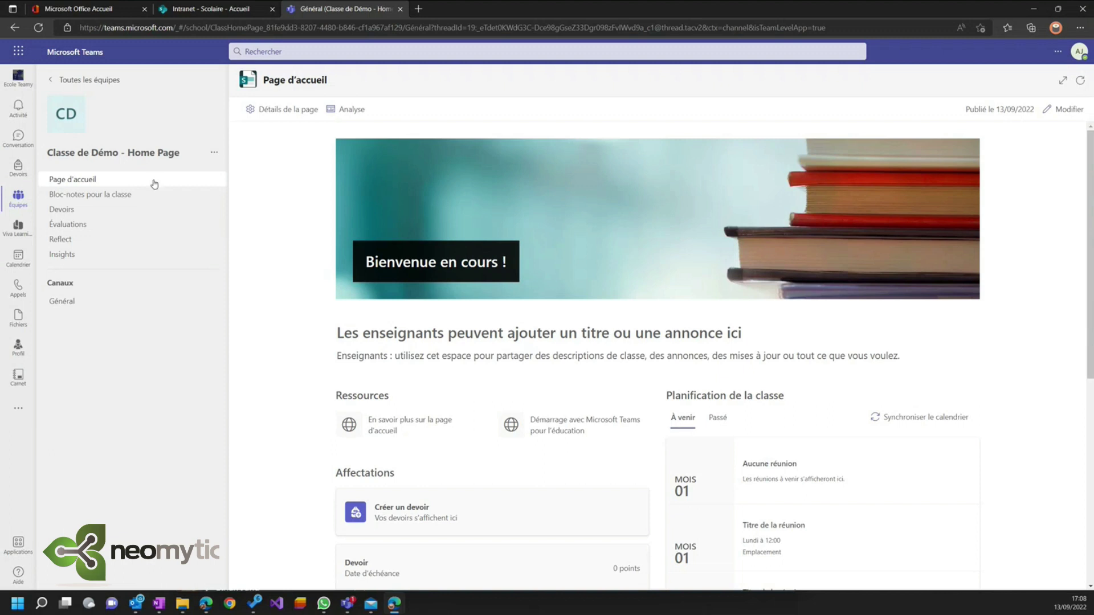
# - Open the Général channel's files in SharePoint and go to the class site's home page
pyautogui.click(94, 305)
pyautogui.click(364, 90)
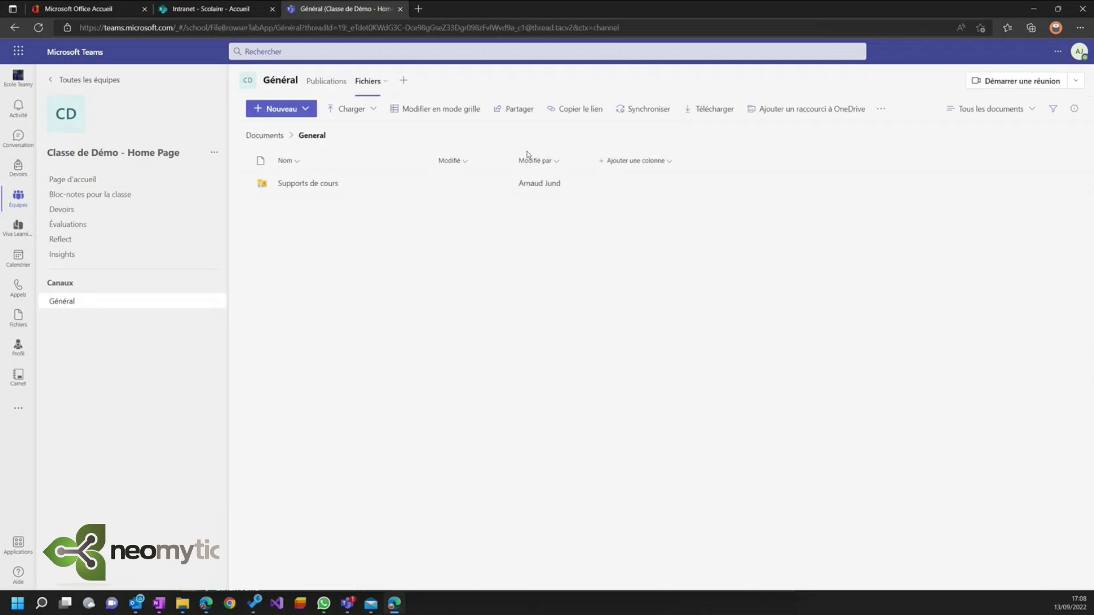
pyautogui.click(880, 109)
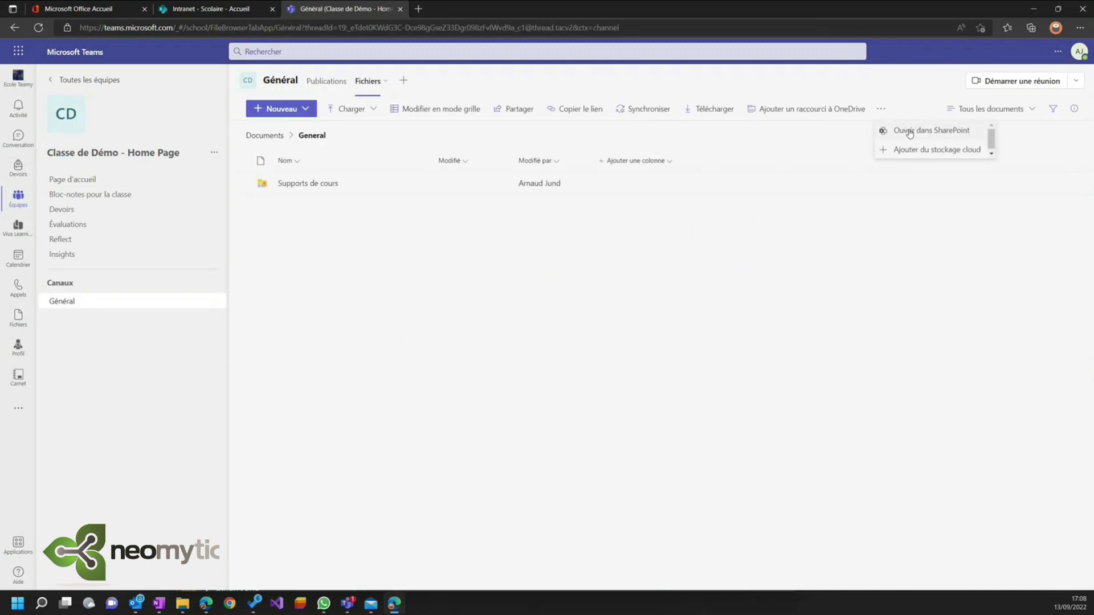
pyautogui.click(910, 133)
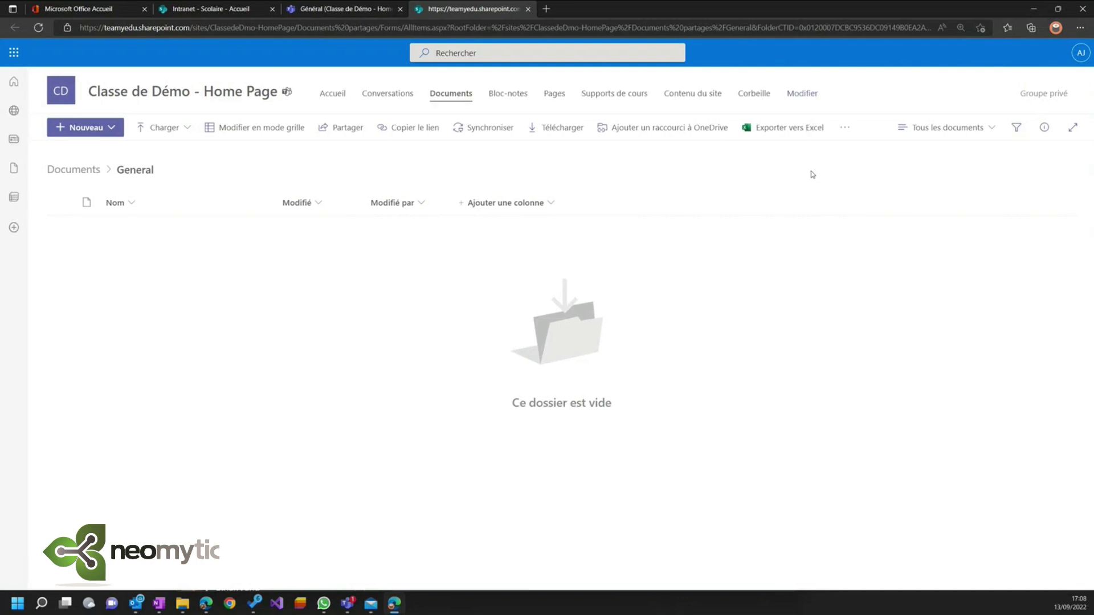
pyautogui.click(337, 97)
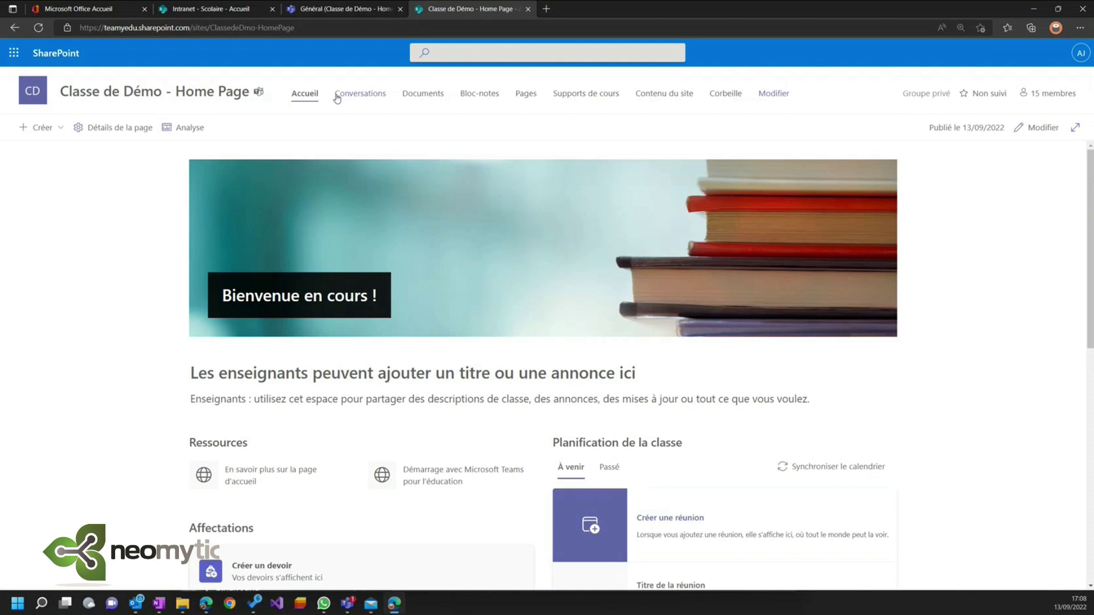
# - Compare the class home page shown in Teams with the same page on the SharePoint site
pyautogui.click(323, 10)
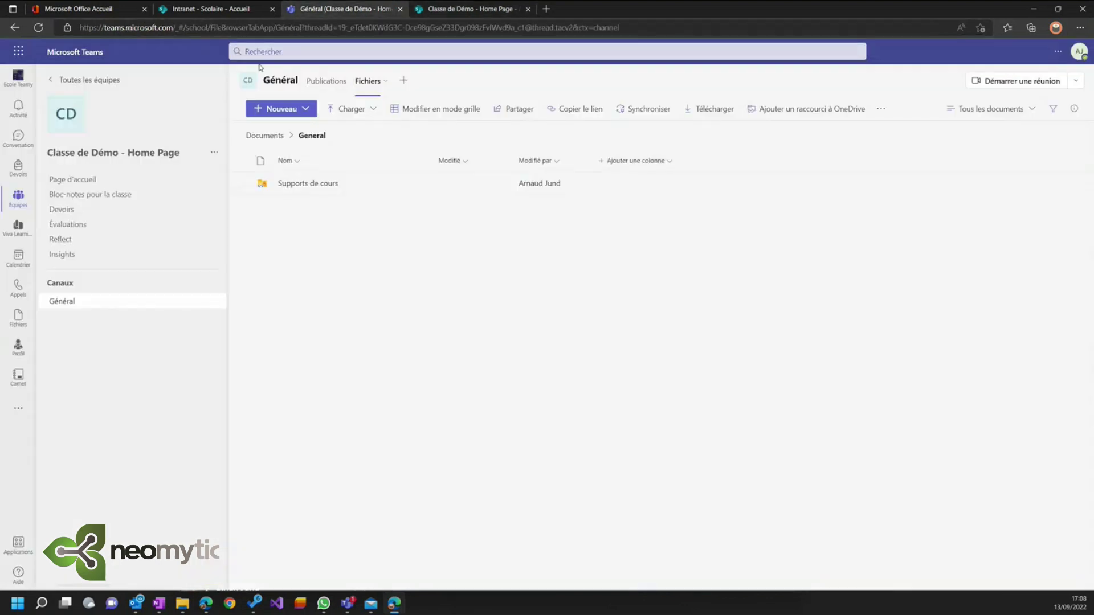
pyautogui.click(78, 185)
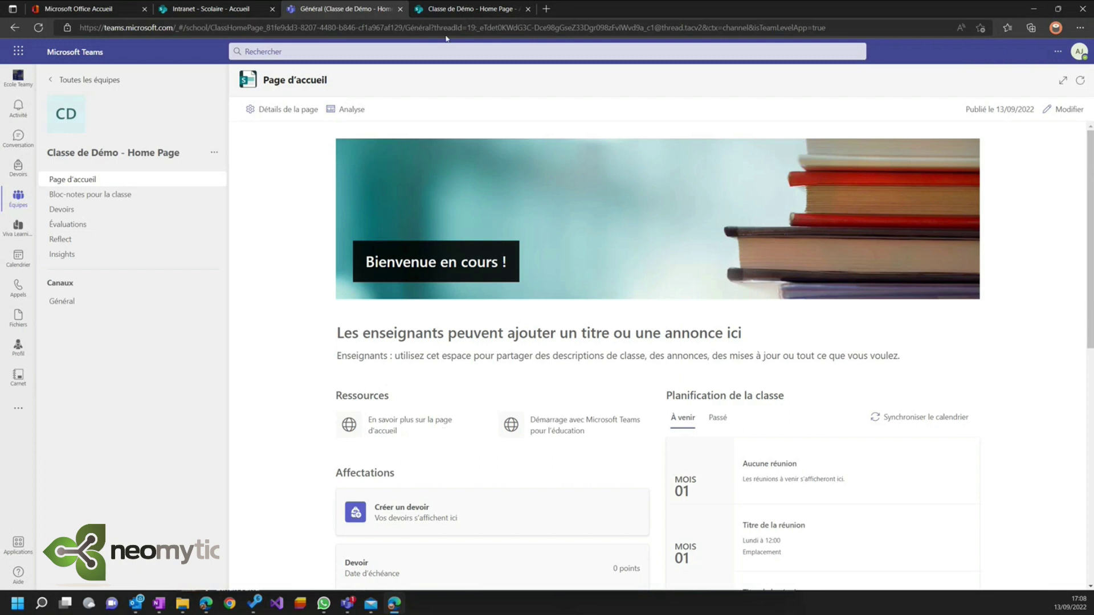
pyautogui.click(458, 10)
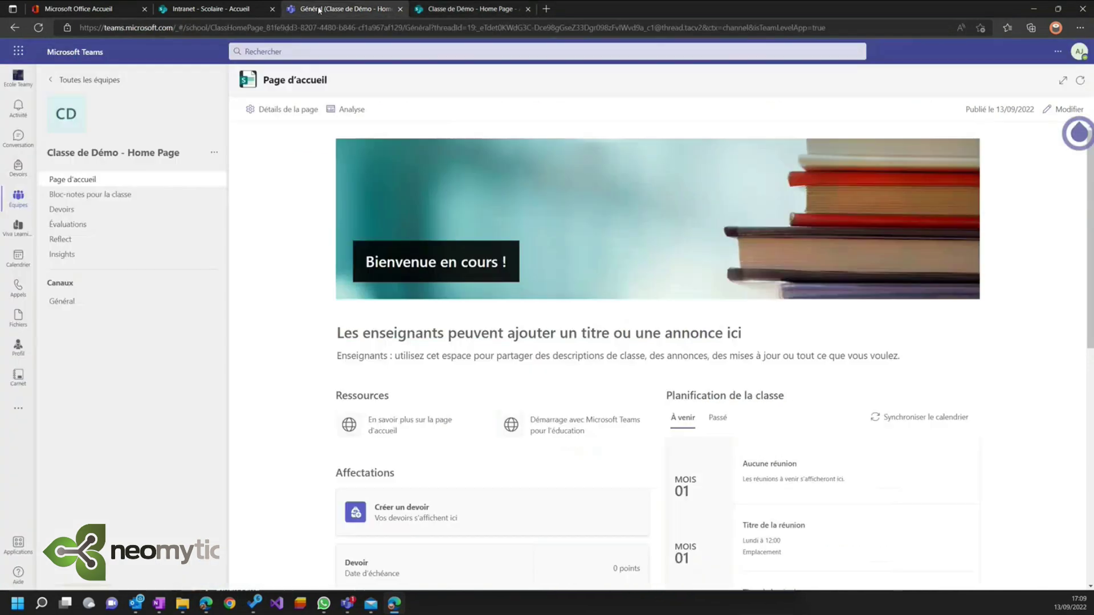
pyautogui.click(342, 9)
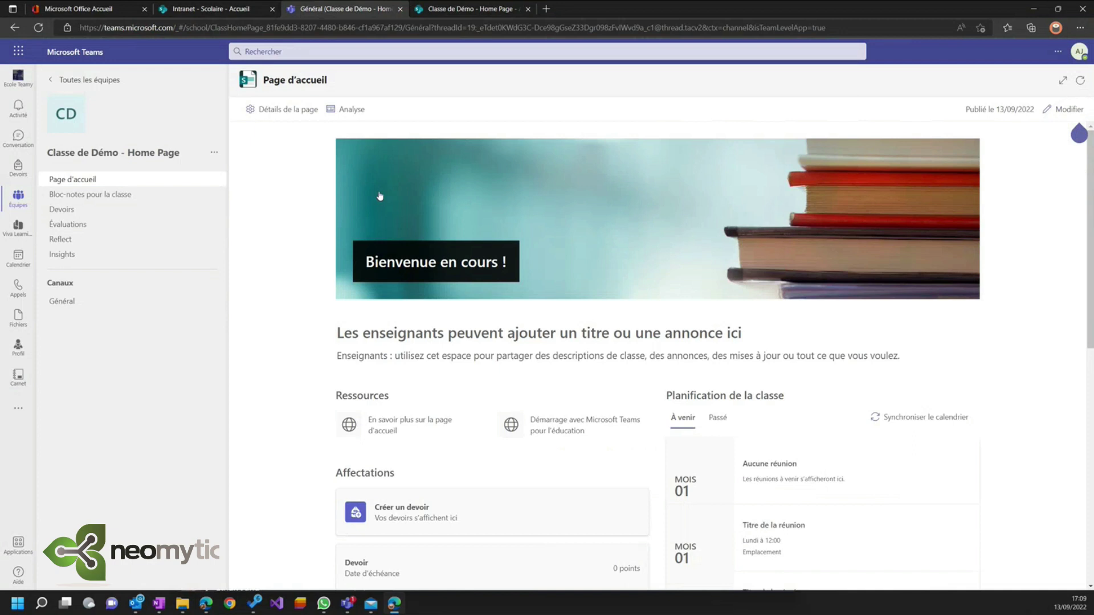
pyautogui.click(461, 12)
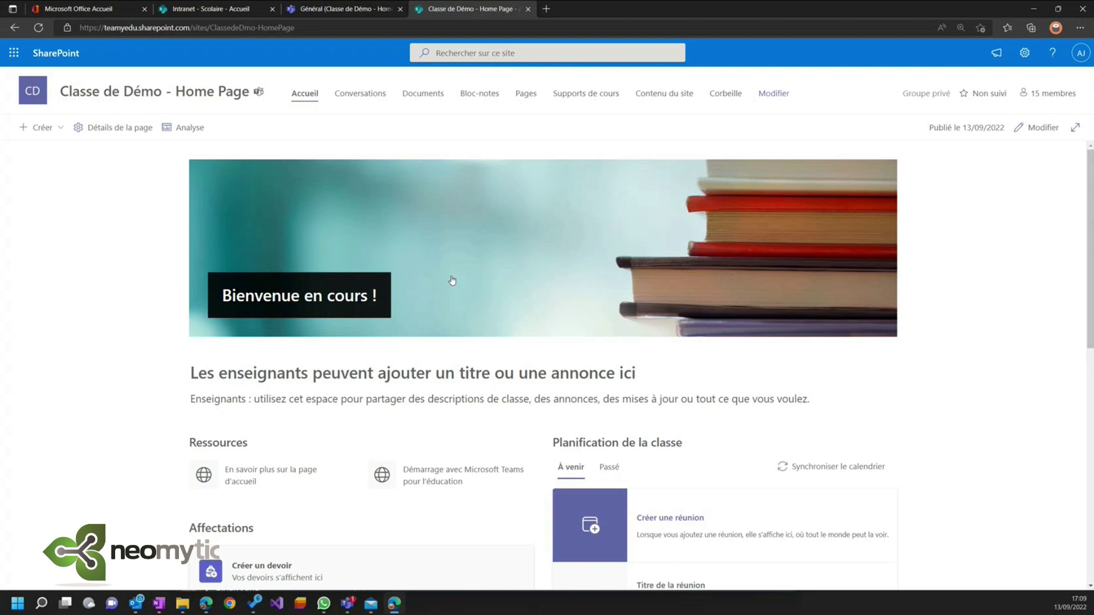
pyautogui.click(334, 9)
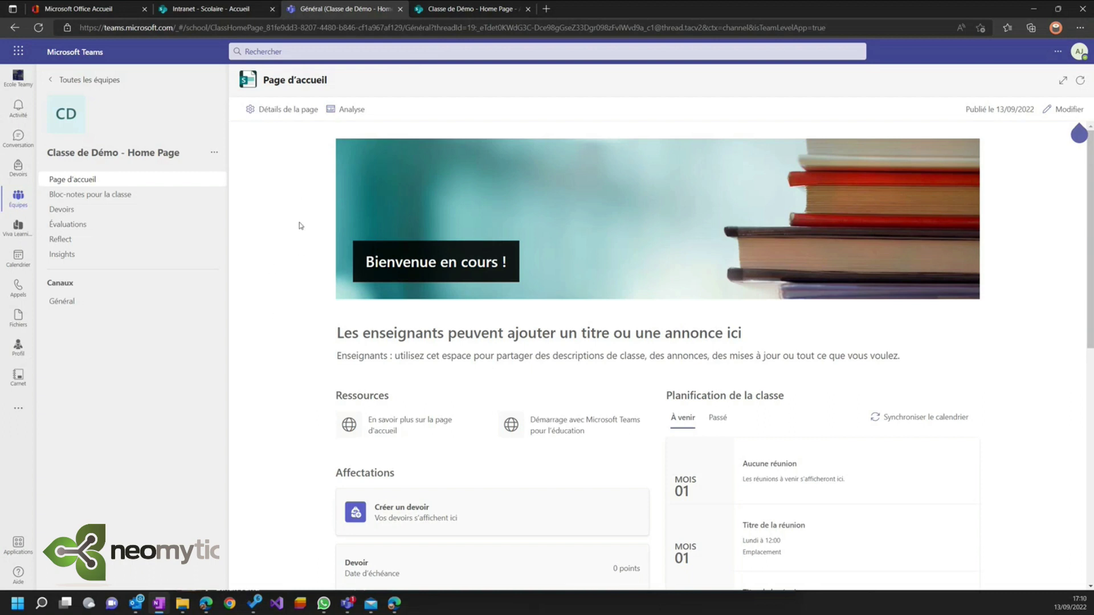
pyautogui.scroll(-6, 302, 234)
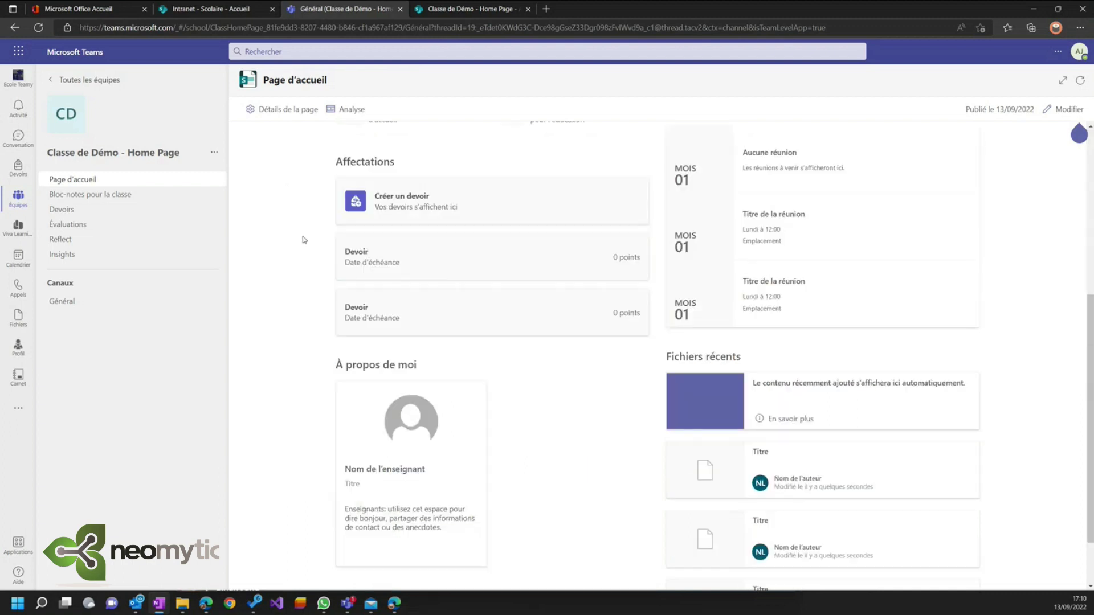
pyautogui.scroll(6, 308, 231)
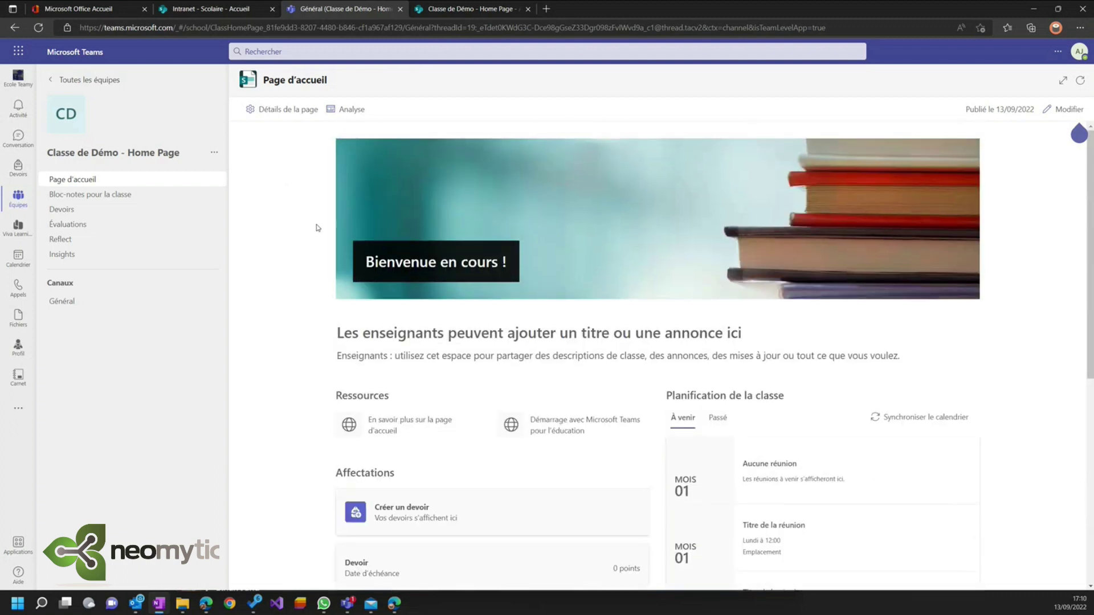
# - Switch to the SharePoint site, set its navigation orientation to Vertical in the appearance settings and save the change
pyautogui.click(456, 9)
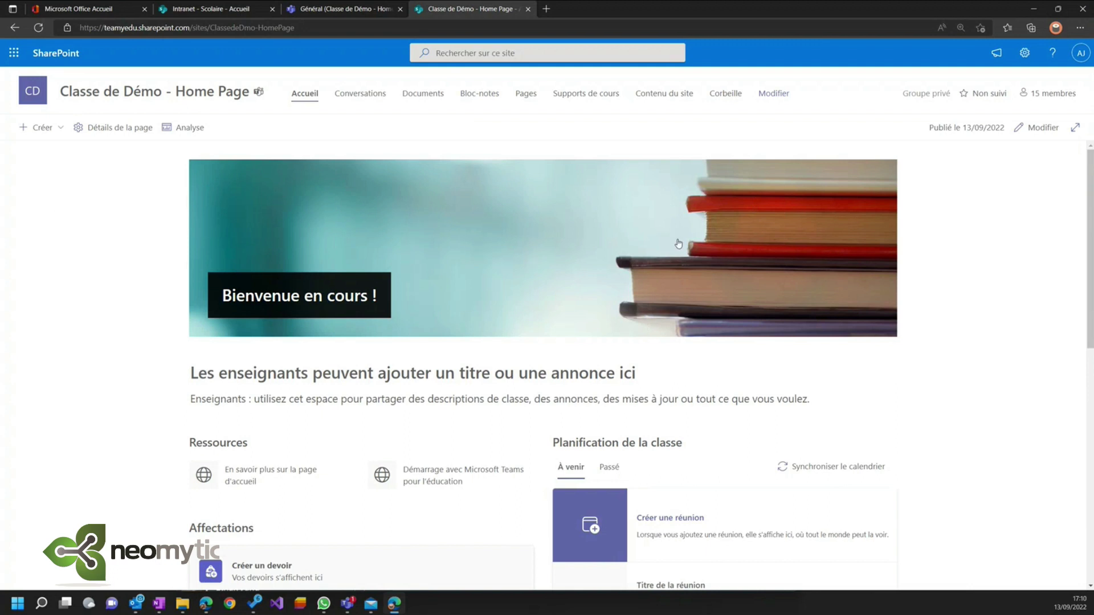
pyautogui.click(1025, 53)
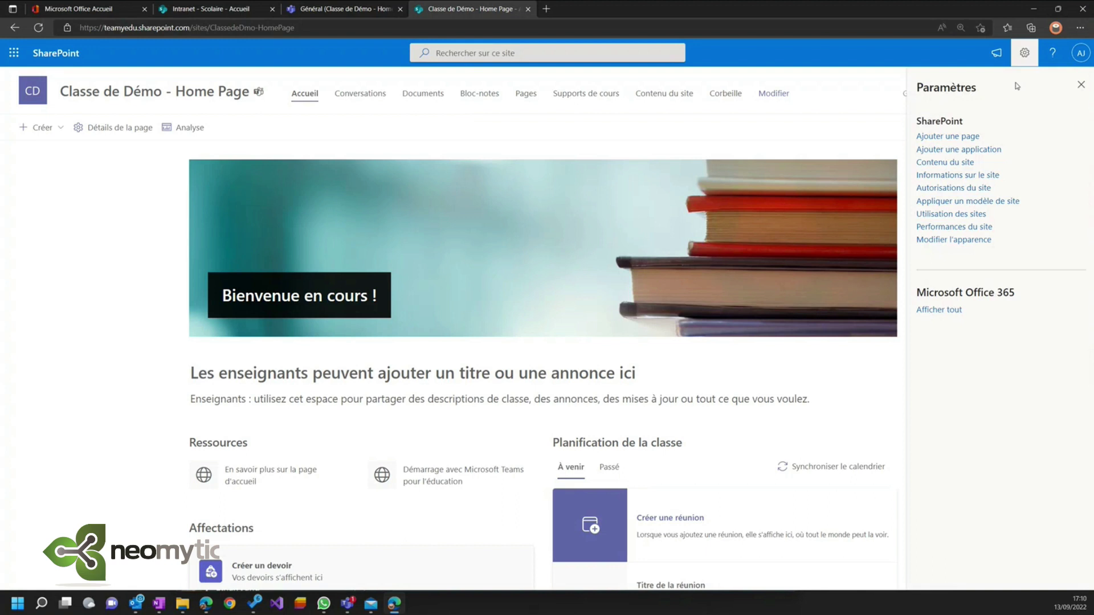
pyautogui.click(957, 239)
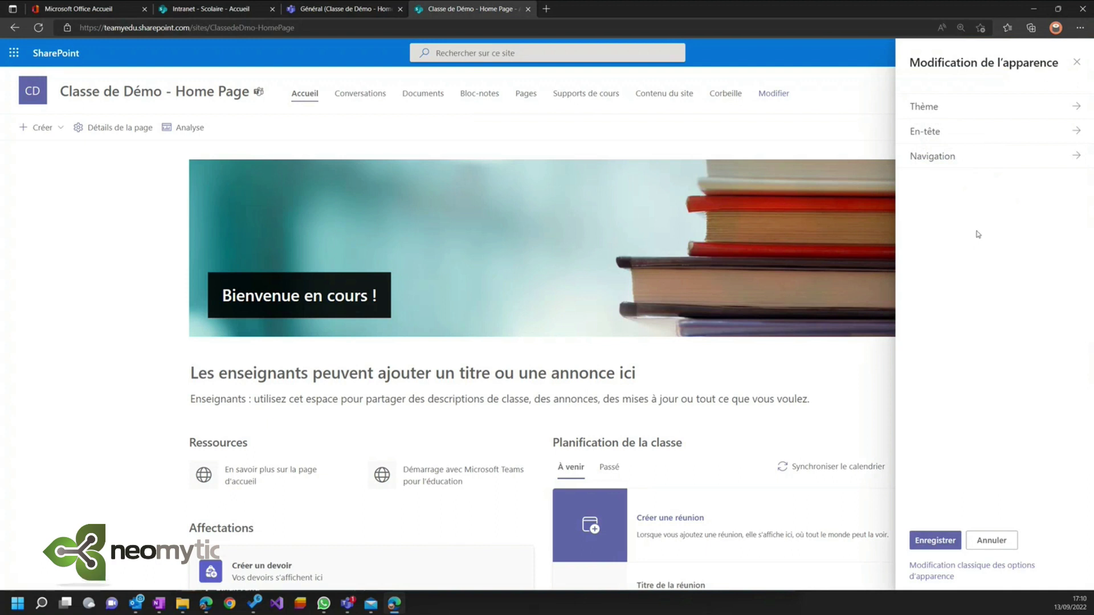
pyautogui.click(990, 161)
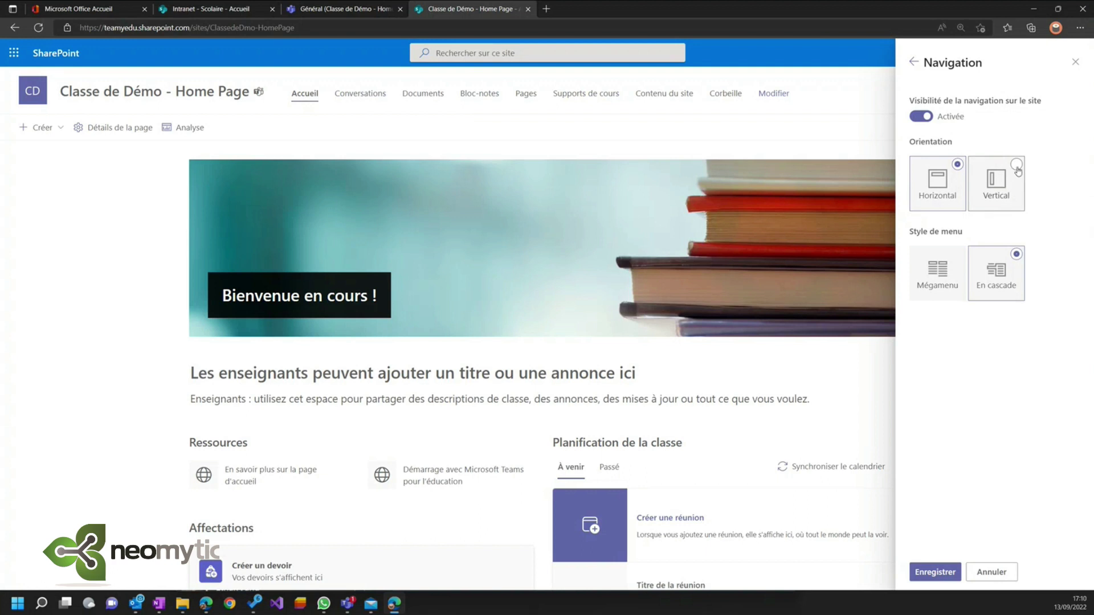
pyautogui.click(1017, 167)
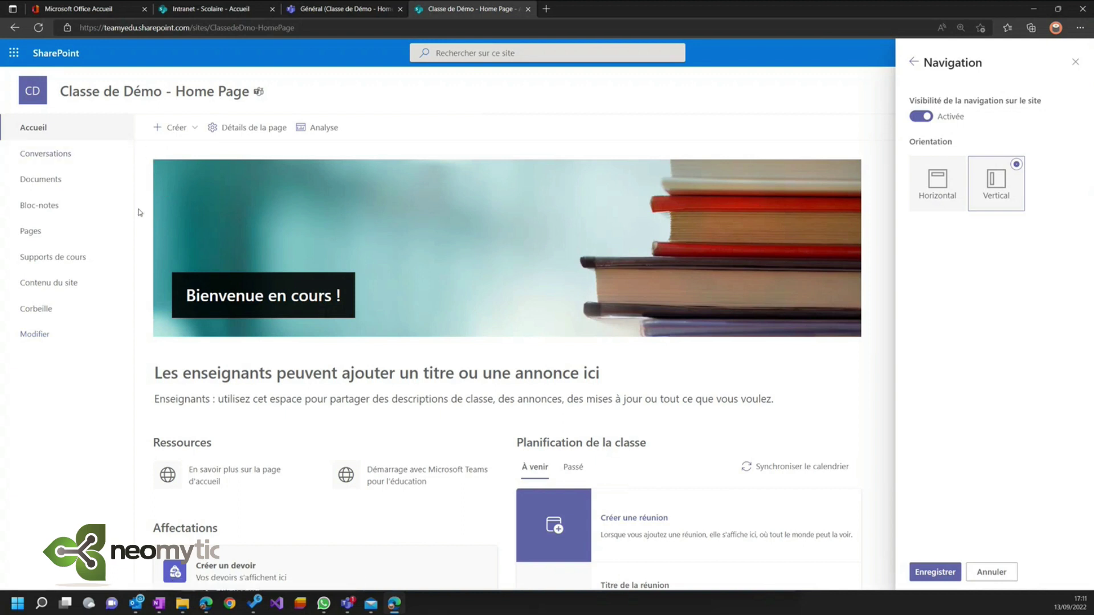
pyautogui.click(935, 572)
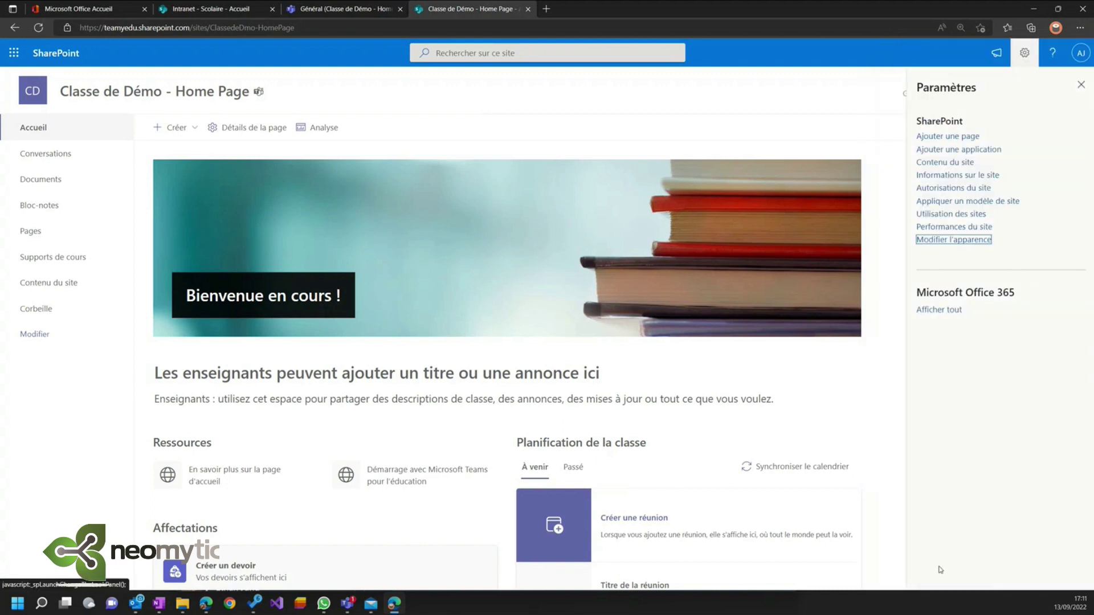
pyautogui.click(1080, 85)
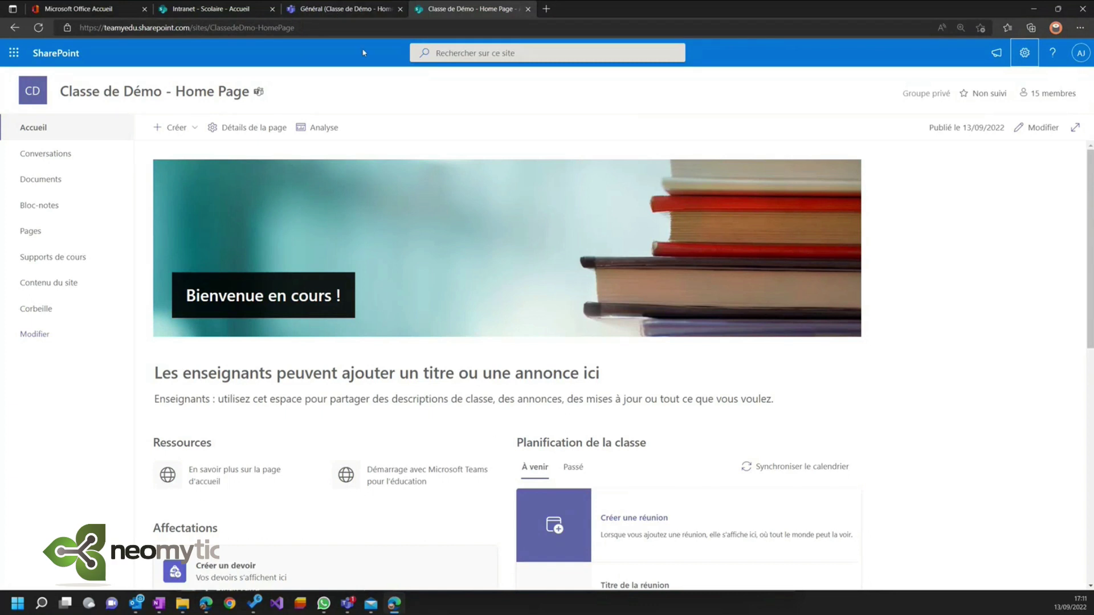
# - Refresh the class home page in Teams to check its layout, and return to the SharePoint site
pyautogui.click(342, 11)
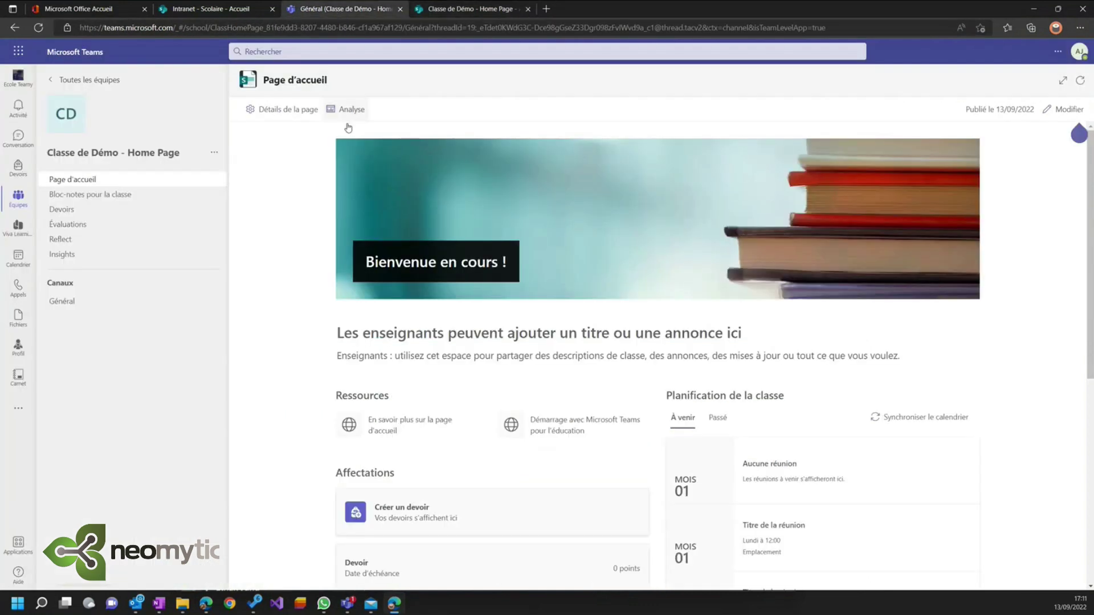
pyautogui.click(1080, 84)
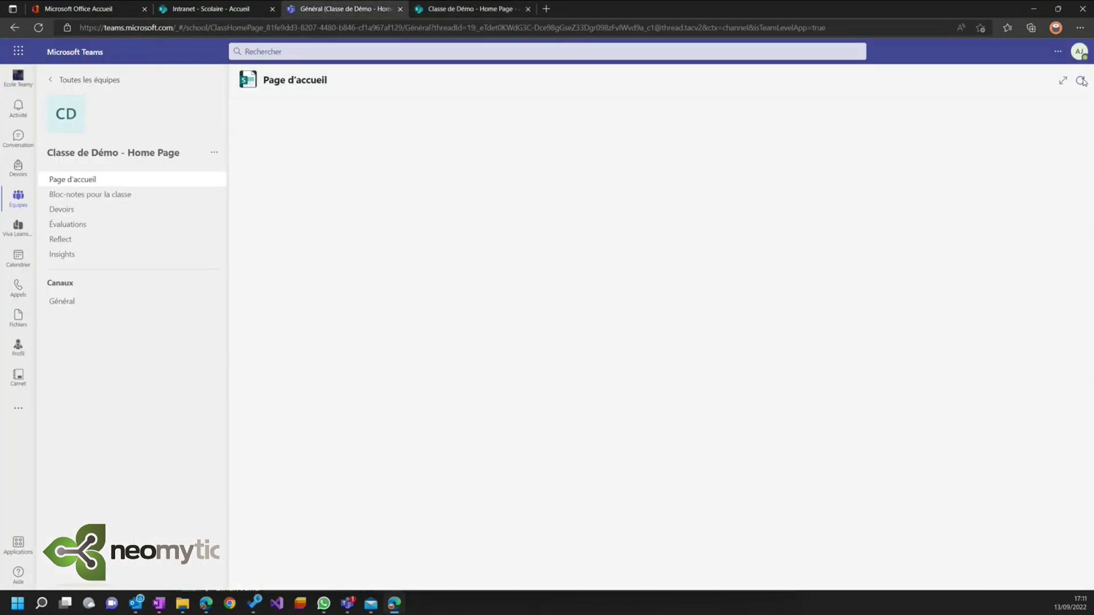
pyautogui.click(1085, 83)
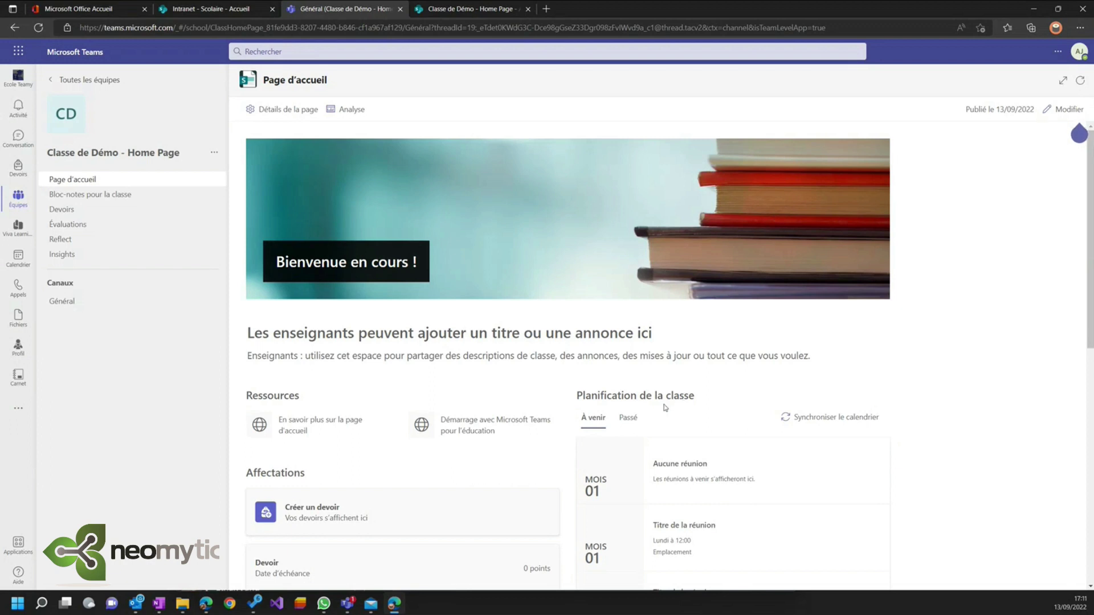
pyautogui.click(480, 11)
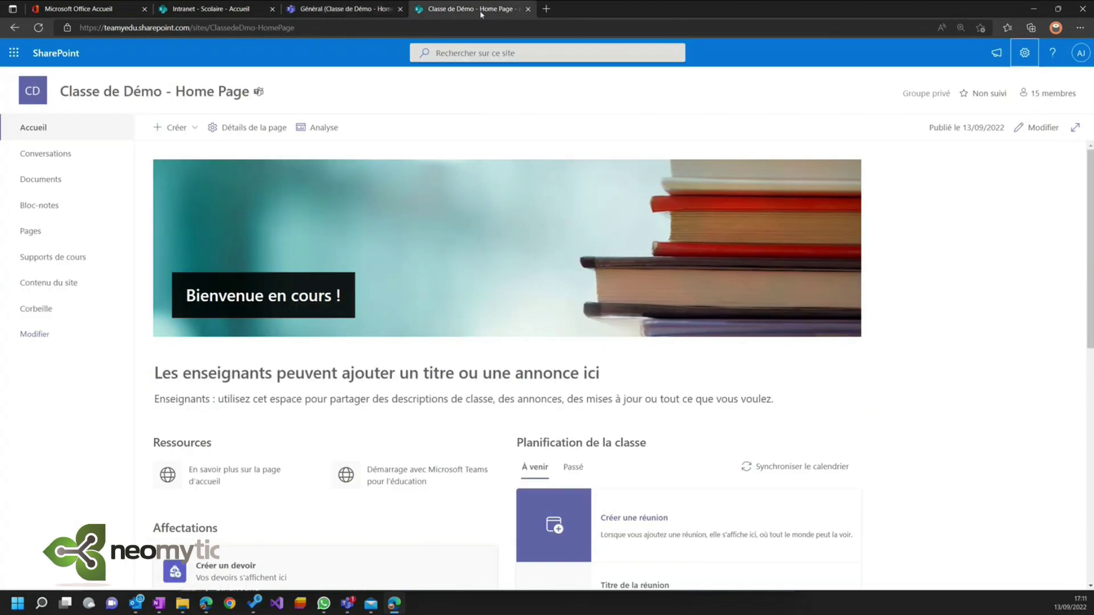
# - Compare the class home page in Teams with its SharePoint version, ending on the SharePoint site
pyautogui.click(325, 8)
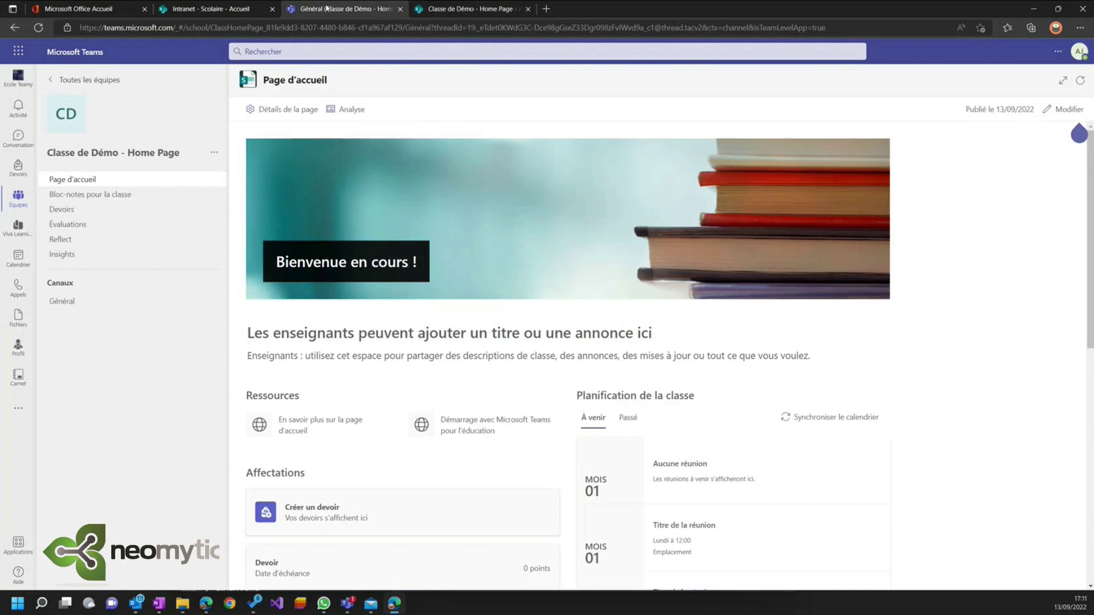
pyautogui.click(459, 8)
pyautogui.click(346, 13)
pyautogui.click(429, 6)
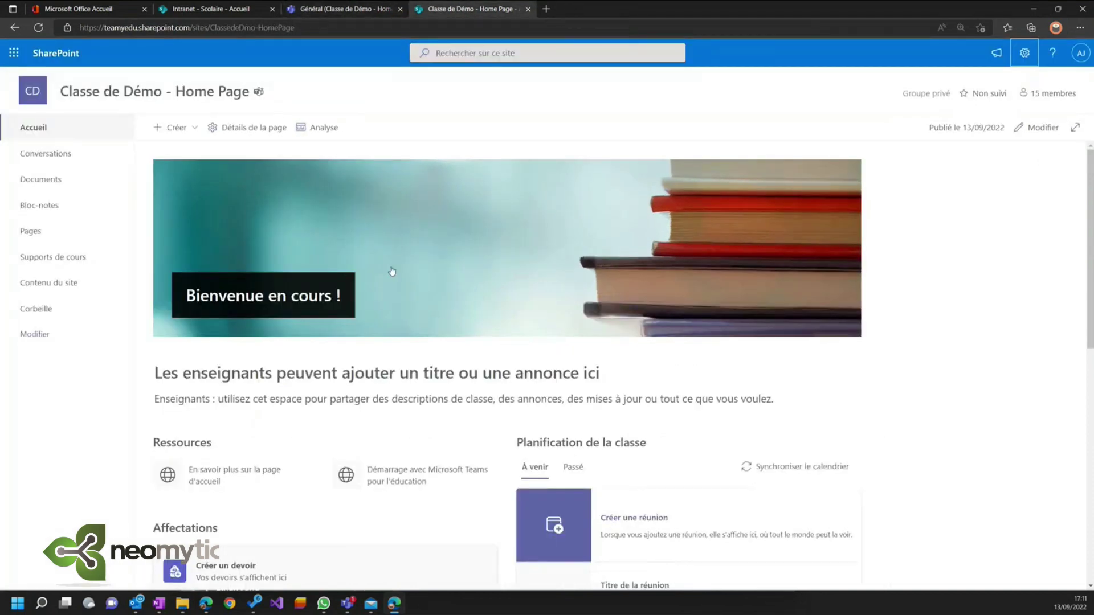
pyautogui.click(330, 10)
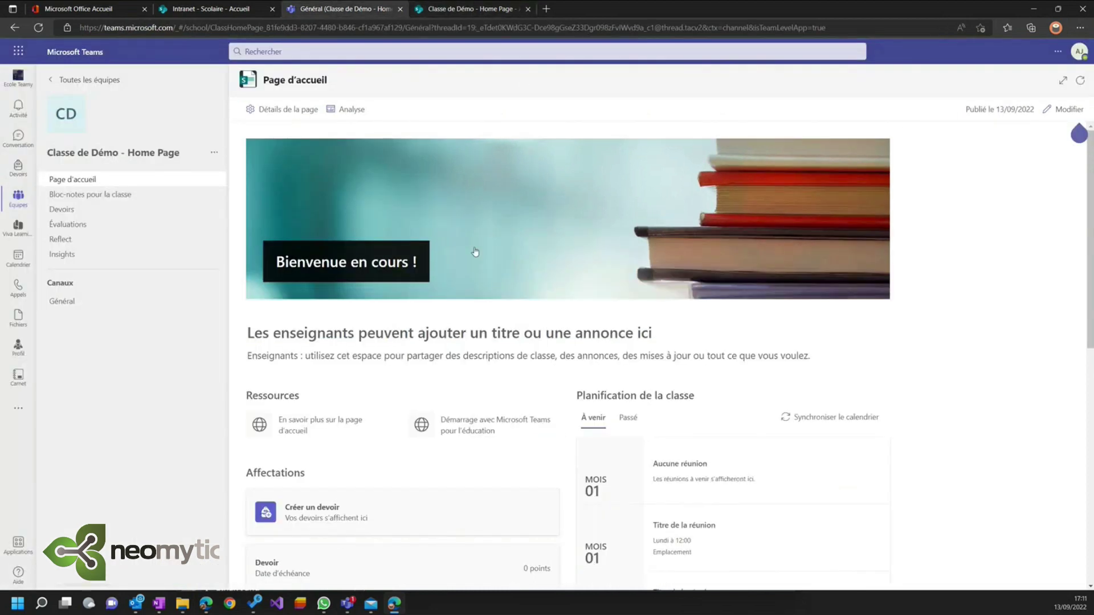
pyautogui.click(463, 10)
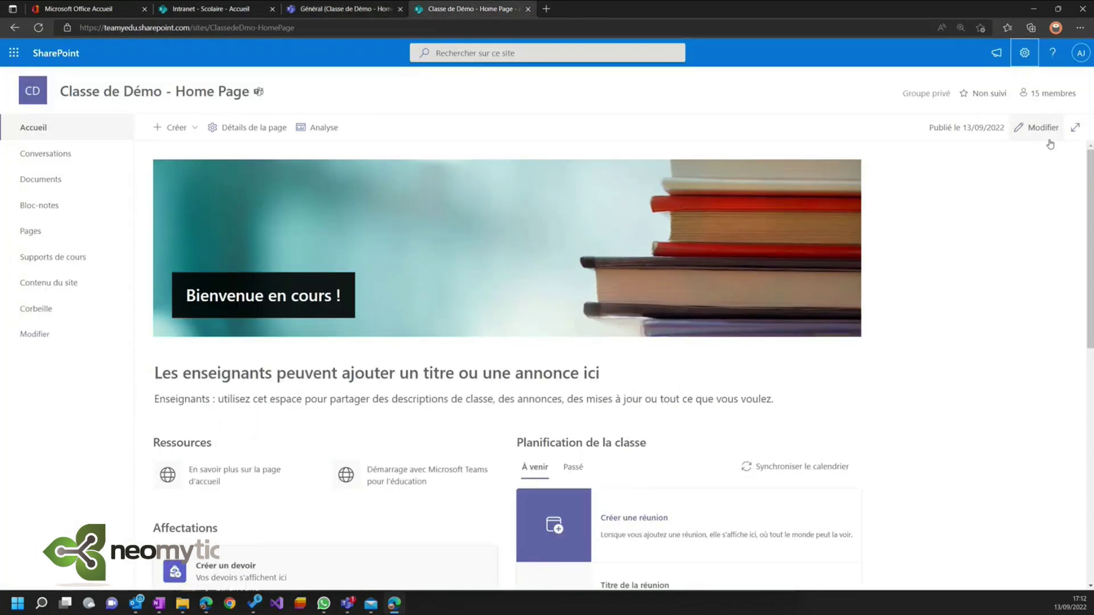
# - Open the class home page for editing in SharePoint and look through its sections and web parts
pyautogui.click(1033, 129)
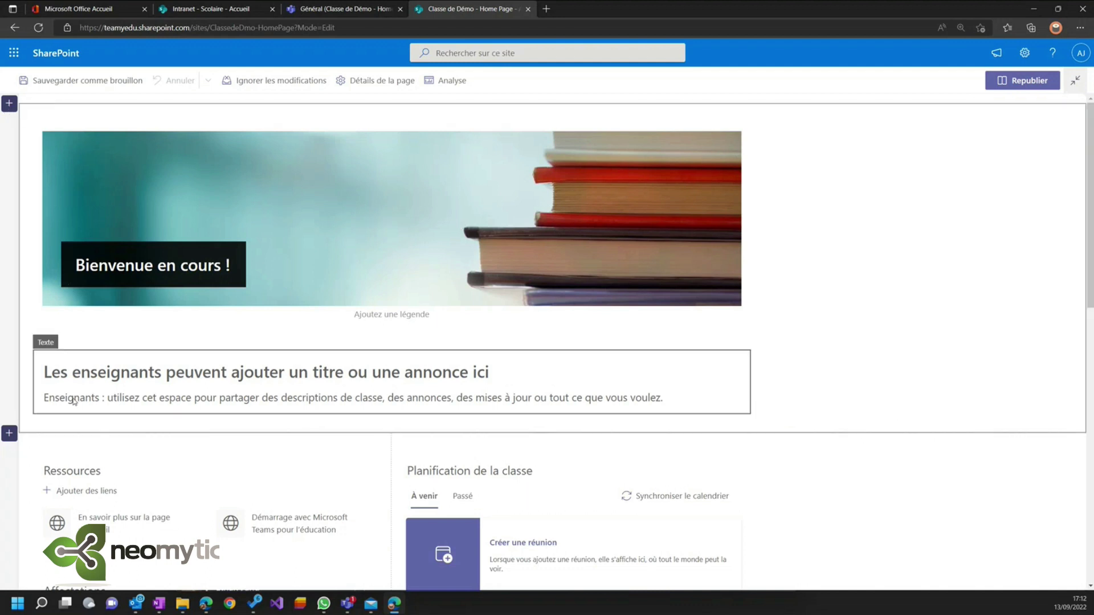
pyautogui.scroll(-5, 26, 342)
pyautogui.scroll(2, 14, 288)
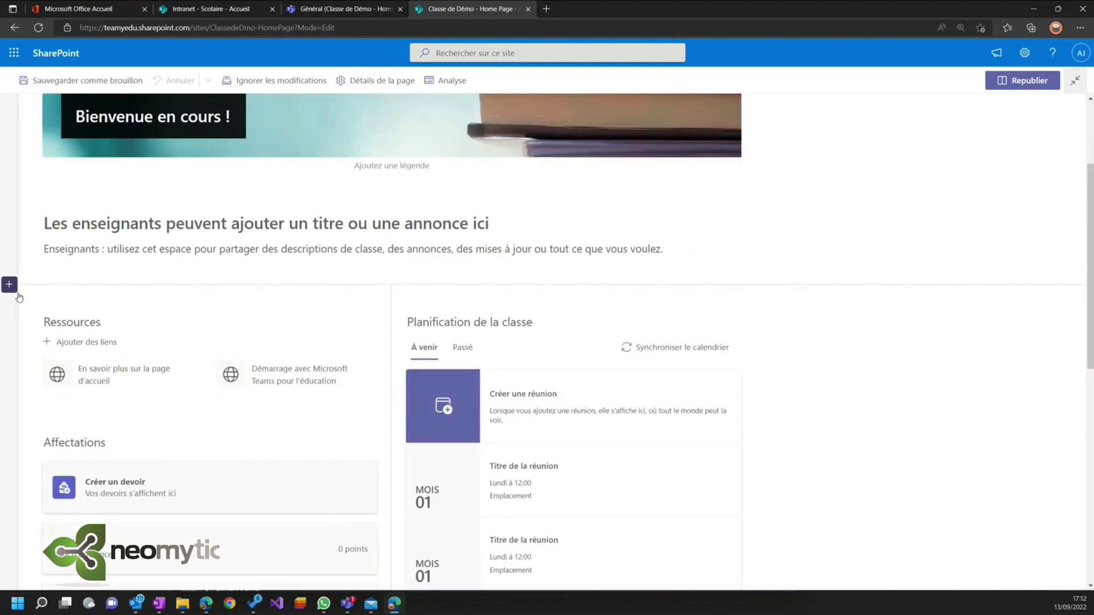
pyautogui.scroll(-9, 12, 291)
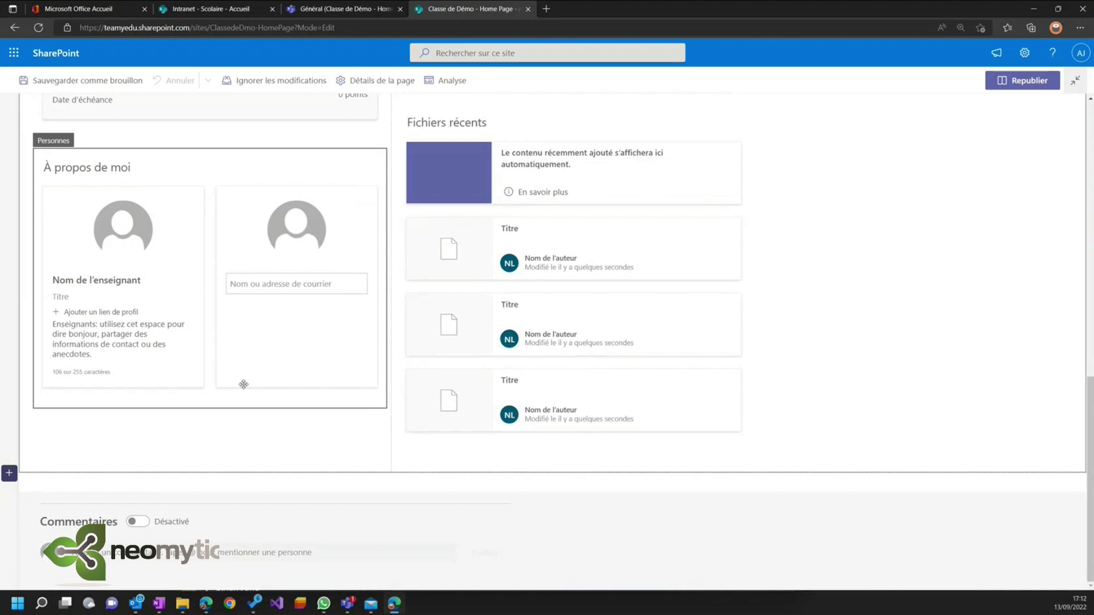
pyautogui.scroll(12, 244, 384)
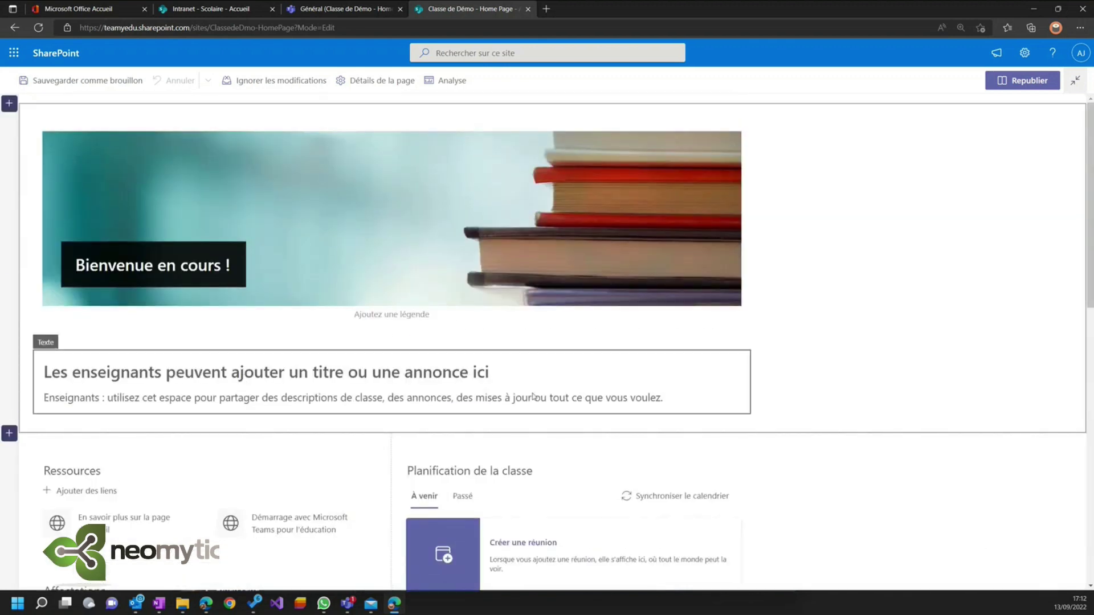
pyautogui.scroll(-12, 596, 376)
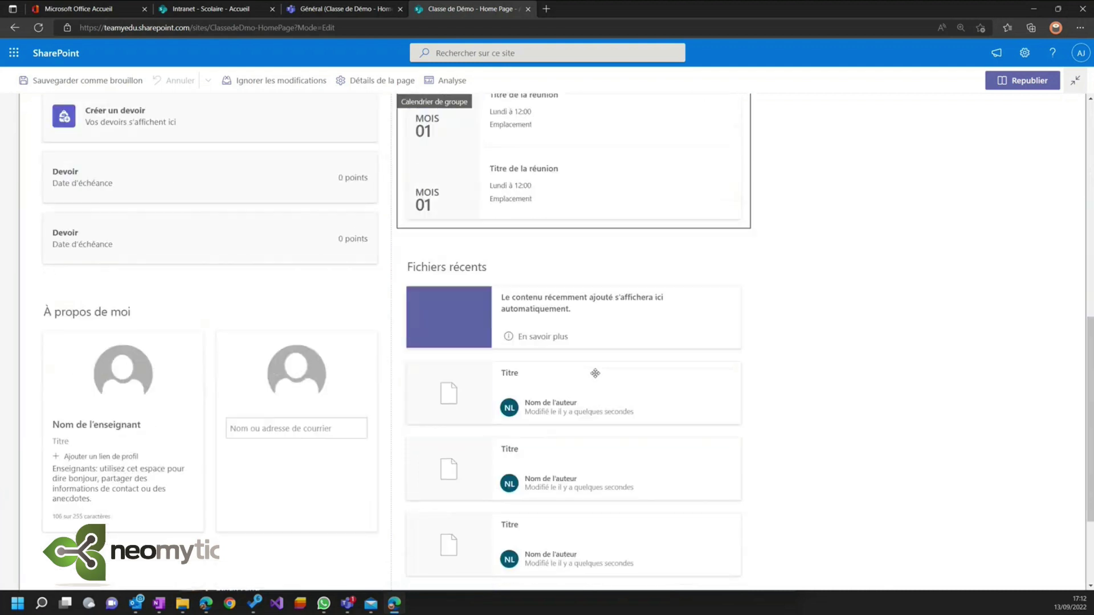
pyautogui.scroll(12, 594, 376)
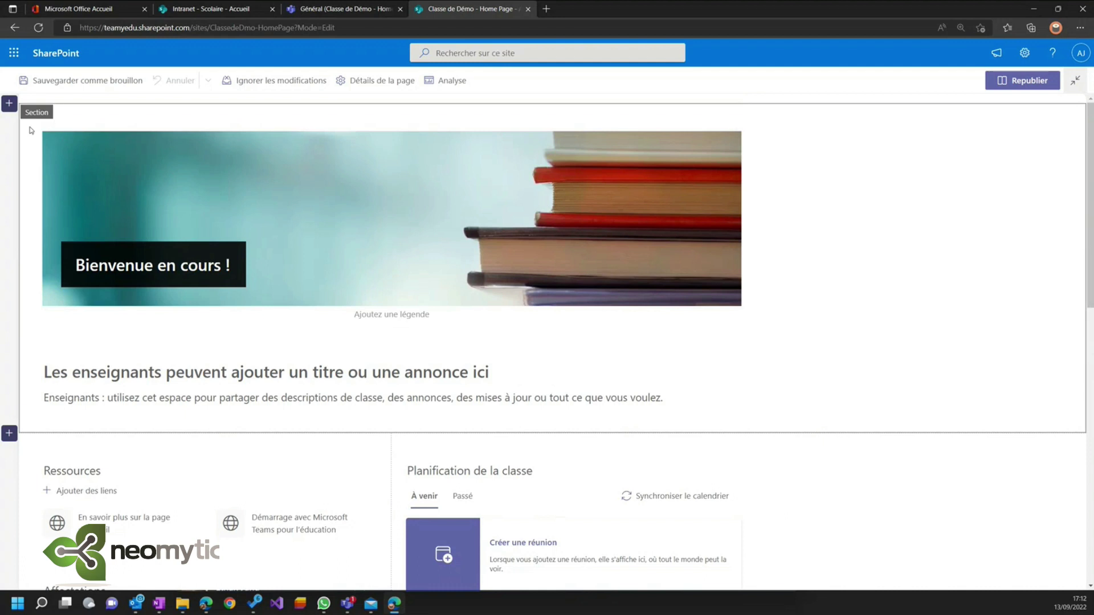
# - Change the layout of the section holding the banner image and announcement text to Deux colonnes
pyautogui.click(179, 119)
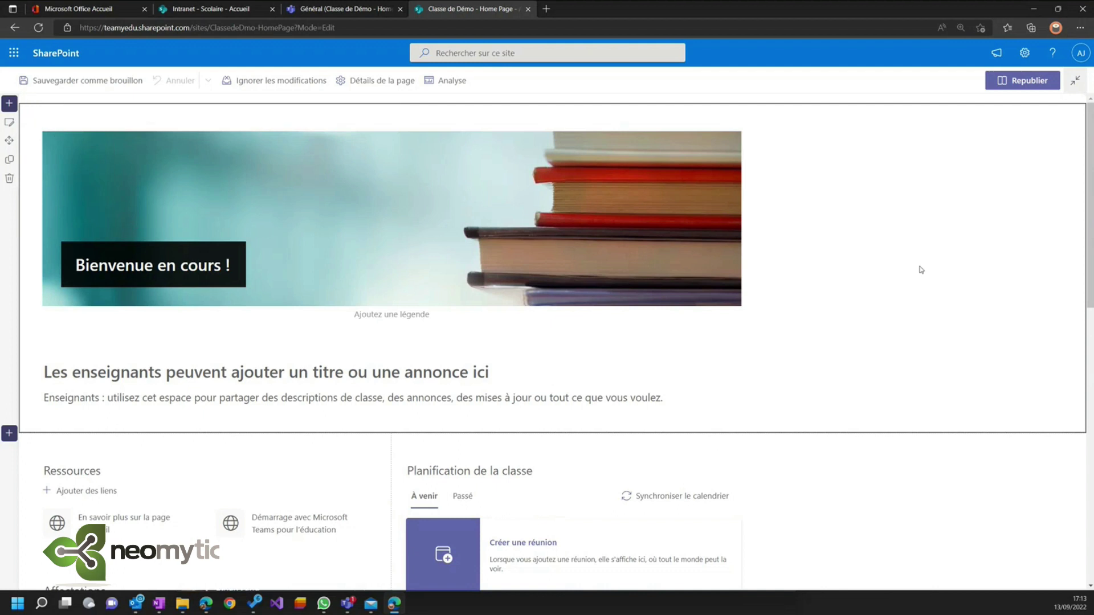
pyautogui.click(9, 124)
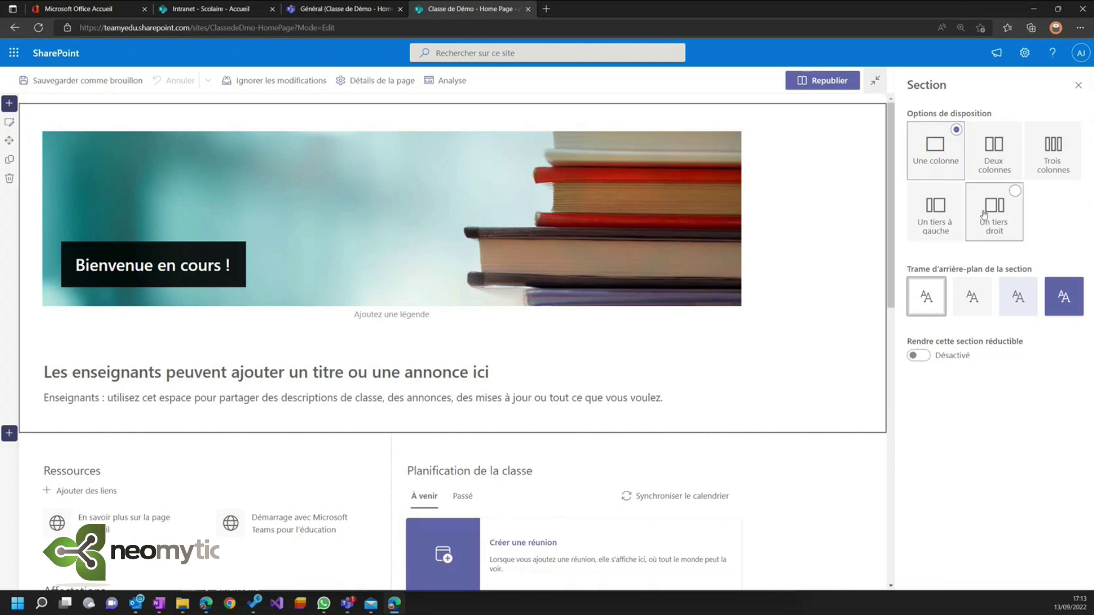
pyautogui.click(995, 161)
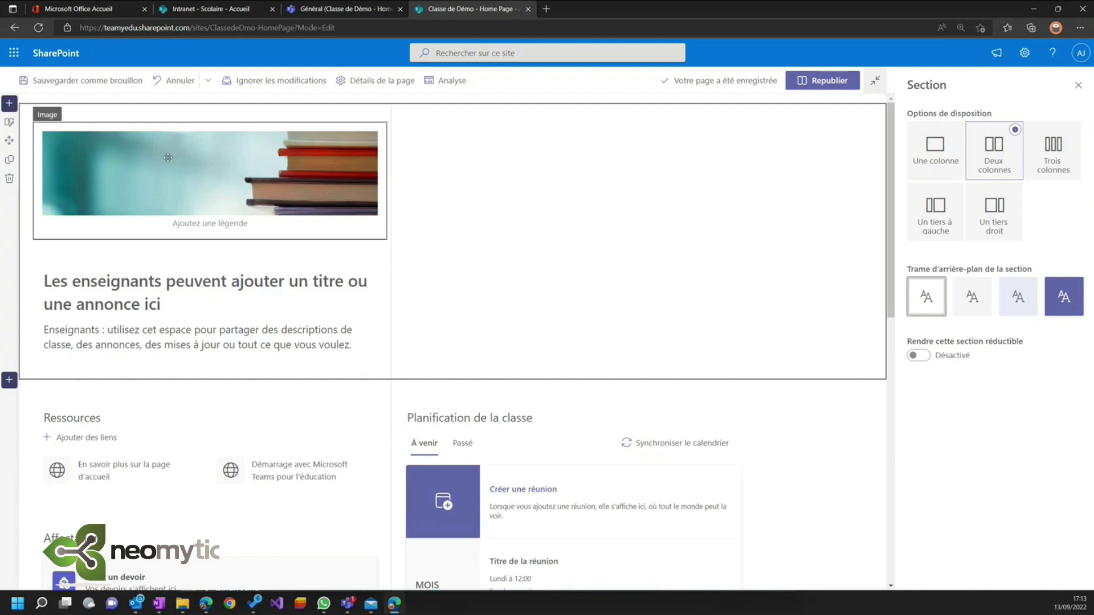
# - Move the announcement text web part into the empty column beside the banner image and republish the page
pyautogui.click(188, 316)
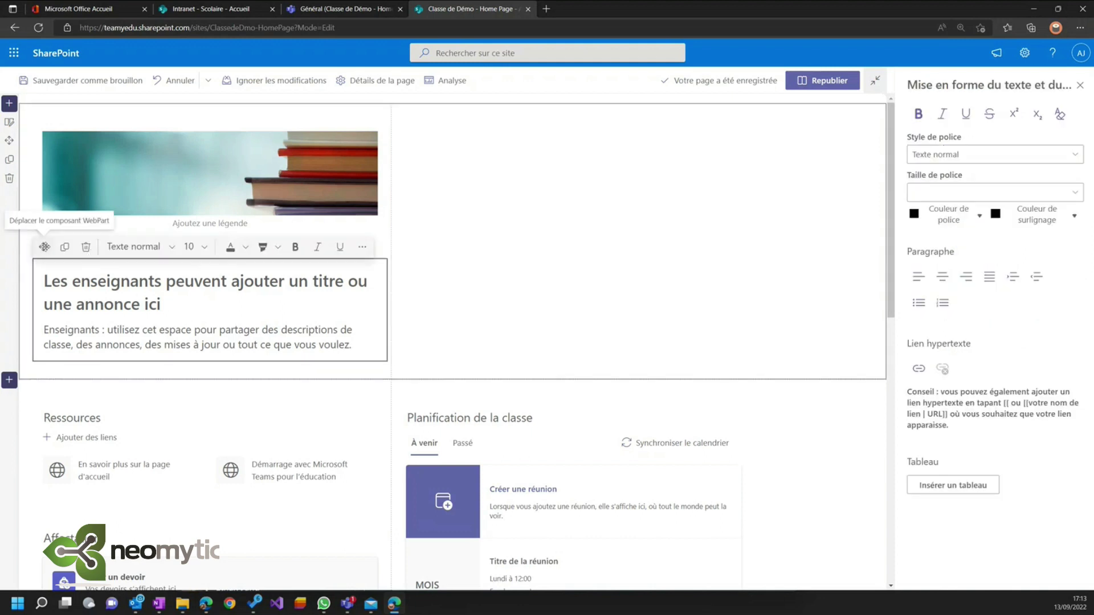
pyautogui.moveTo(45, 247); pyautogui.dragTo(434, 150)
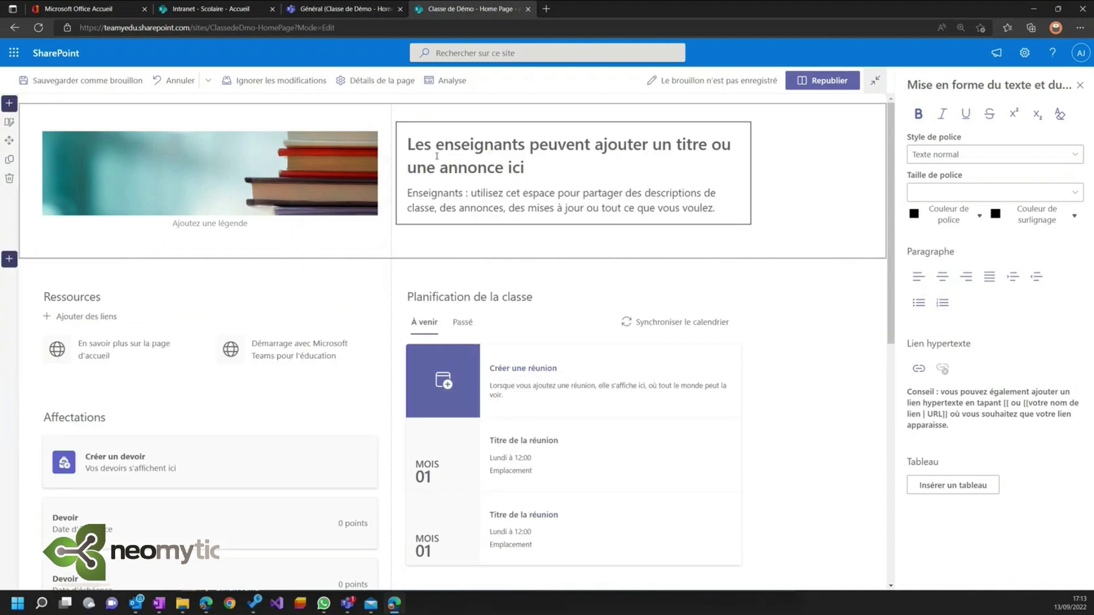
pyautogui.click(829, 80)
pyautogui.click(754, 189)
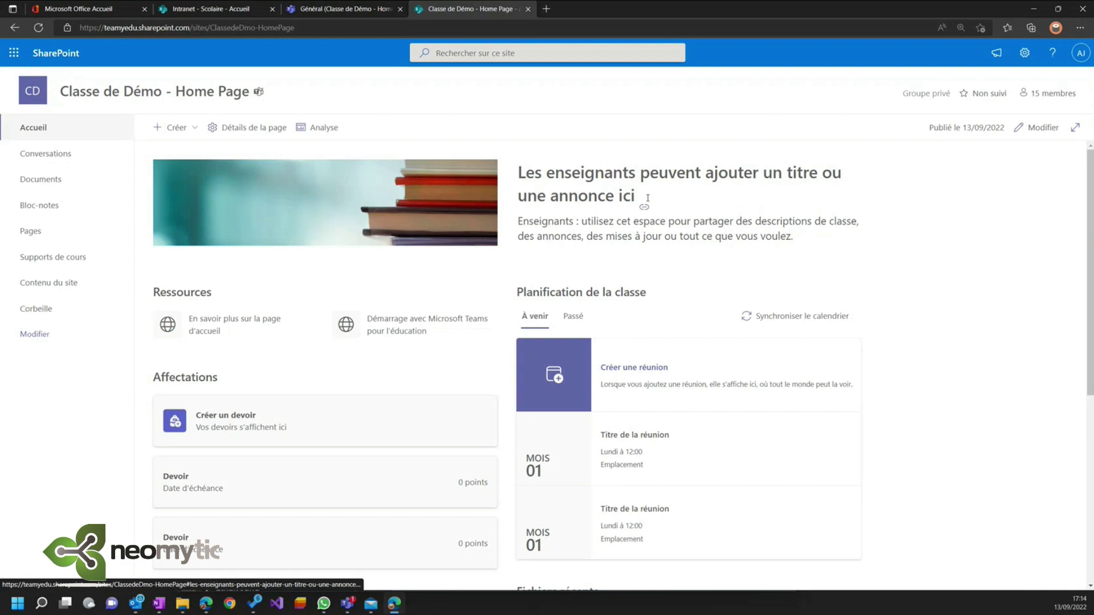
# - Refresh the class home page in Teams, check the two-column header layout, and return to the SharePoint site
pyautogui.click(349, 11)
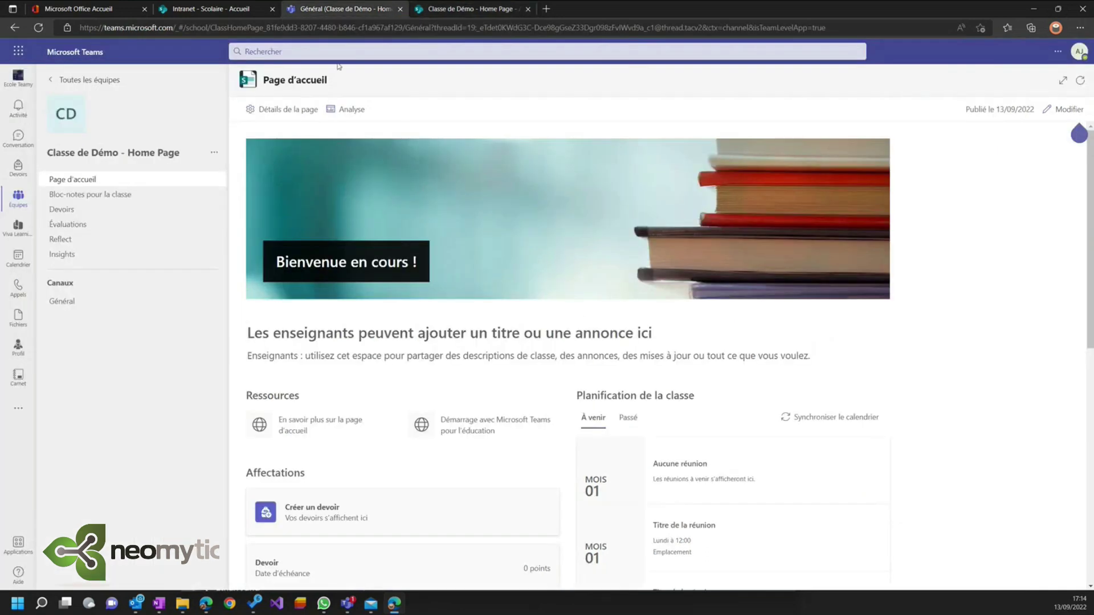
pyautogui.click(1081, 81)
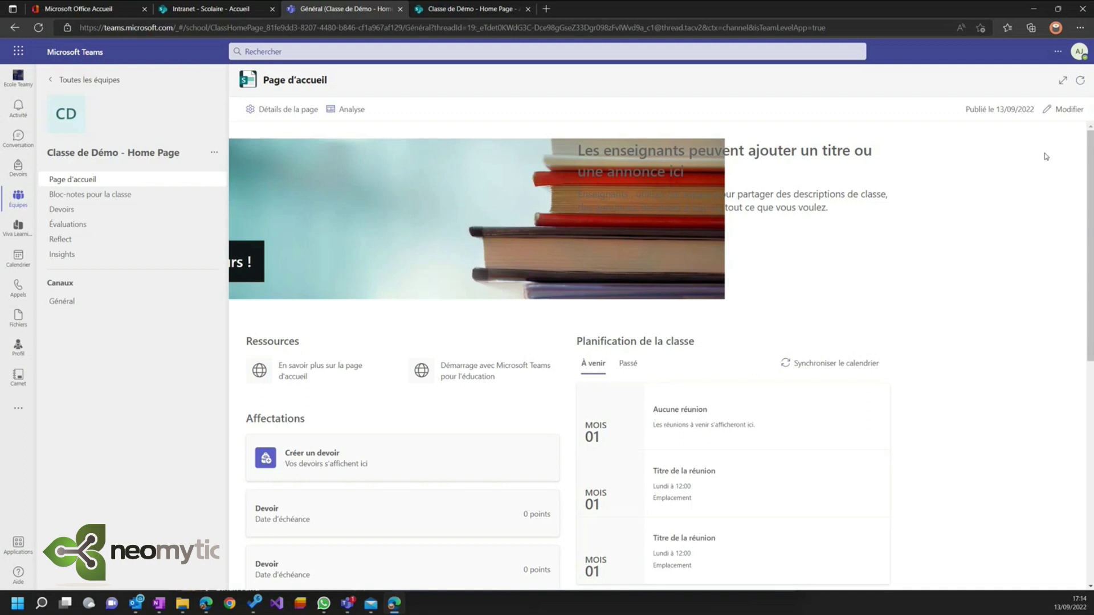
pyautogui.click(1080, 81)
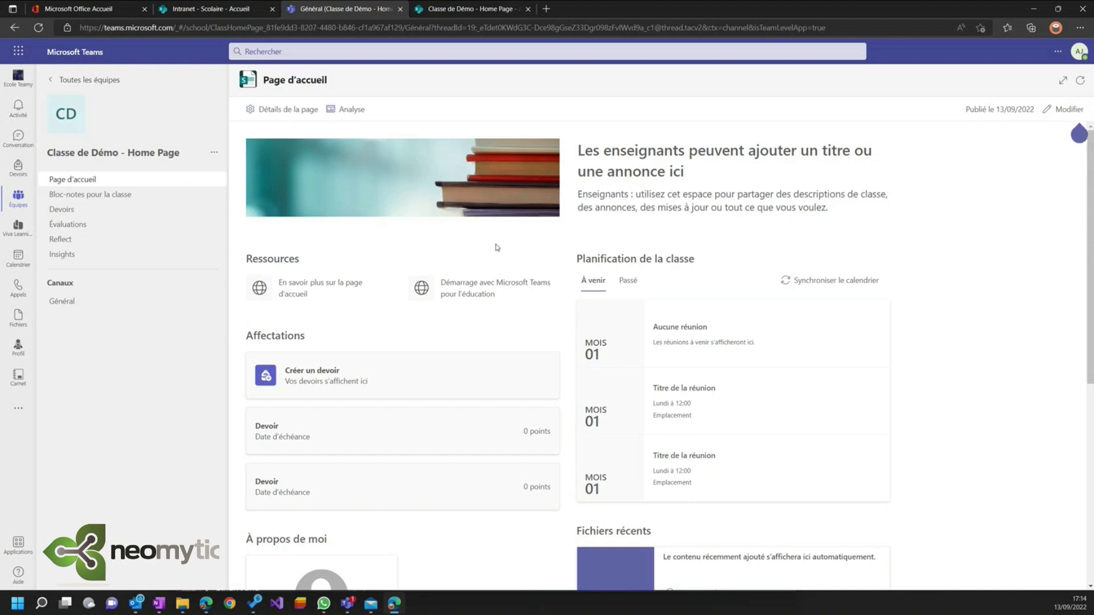
pyautogui.scroll(-4, 497, 251)
pyautogui.scroll(4, 497, 251)
pyautogui.click(460, 10)
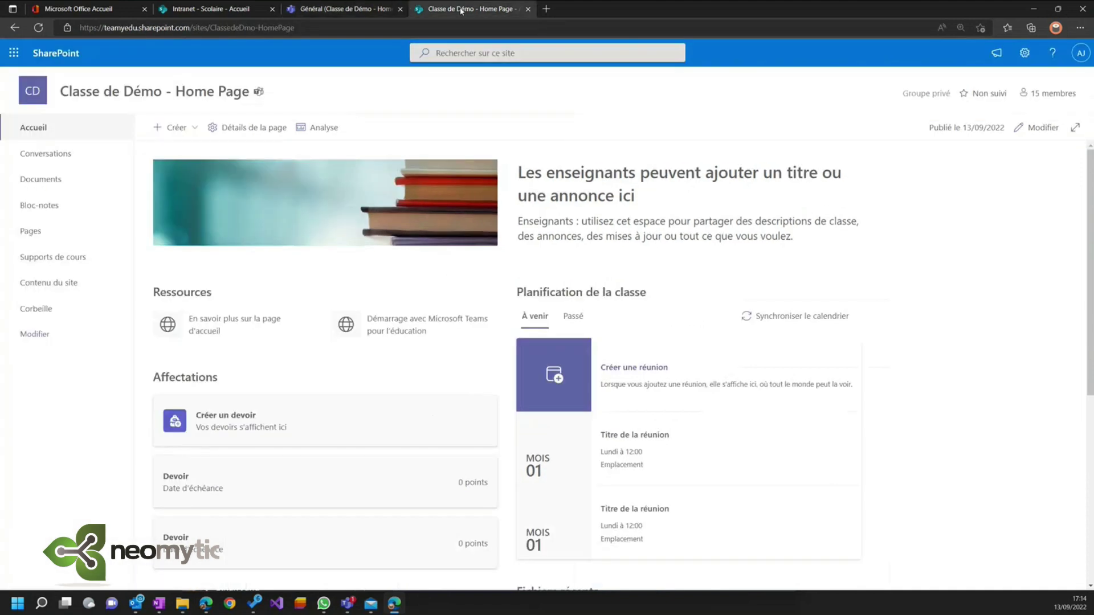
# - Reopen the home page for editing and add a Section verticale to it
pyautogui.click(1042, 129)
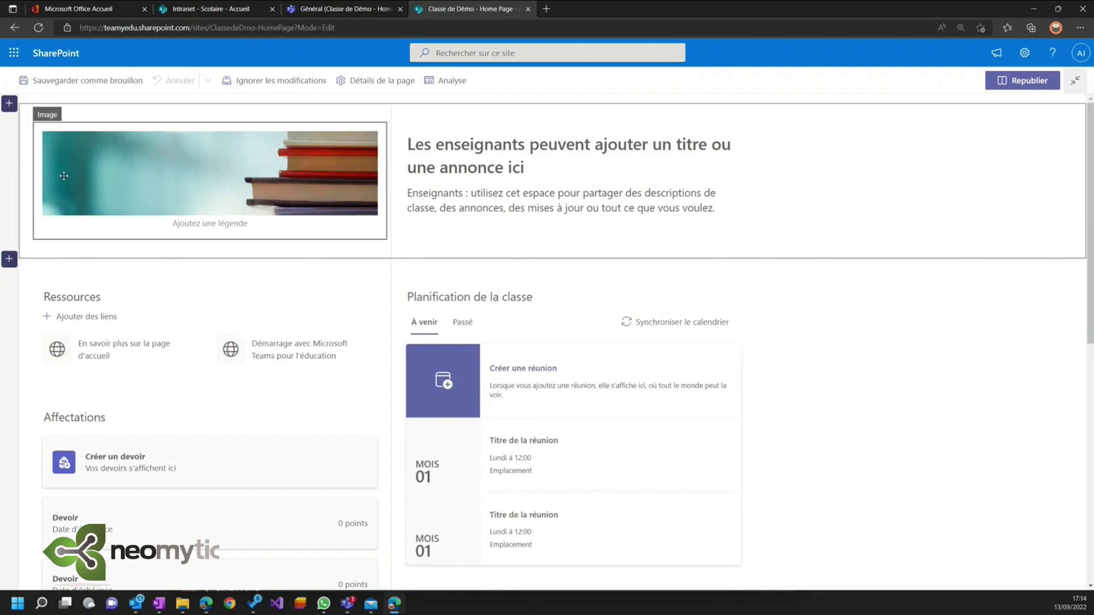
pyautogui.click(9, 104)
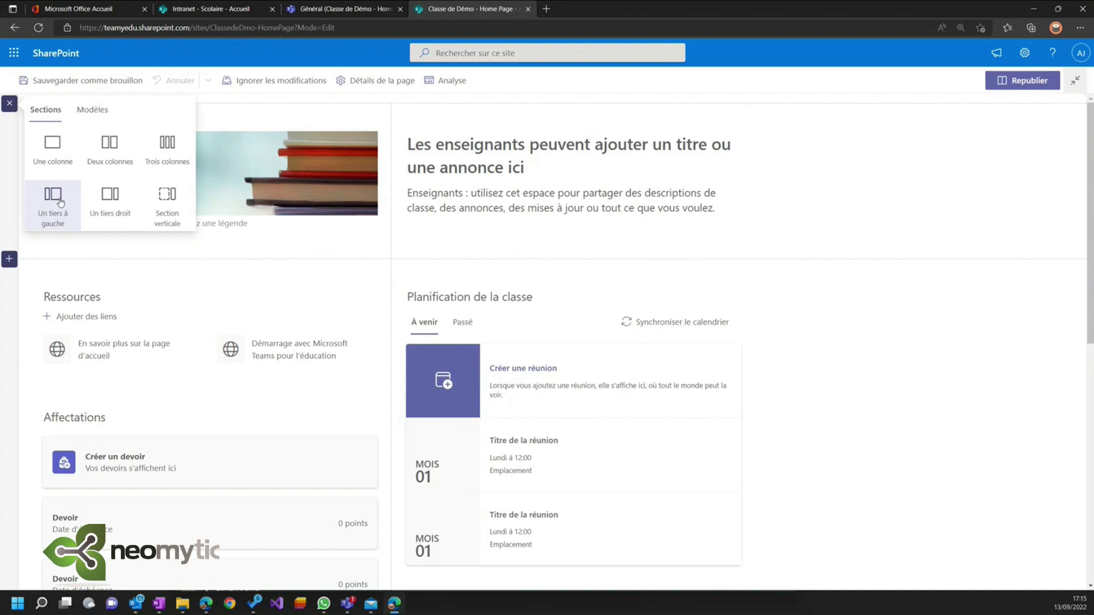
pyautogui.click(166, 197)
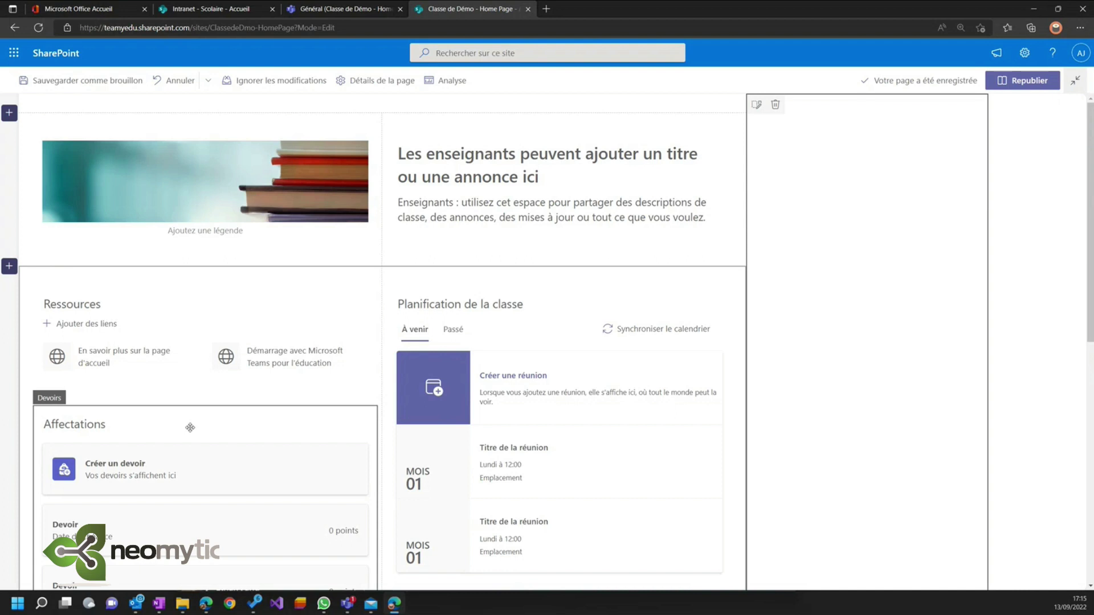
# - Move the Affectations, Ressources and À propos de moi web parts into the vertical section, stacked in that order
pyautogui.click(190, 427)
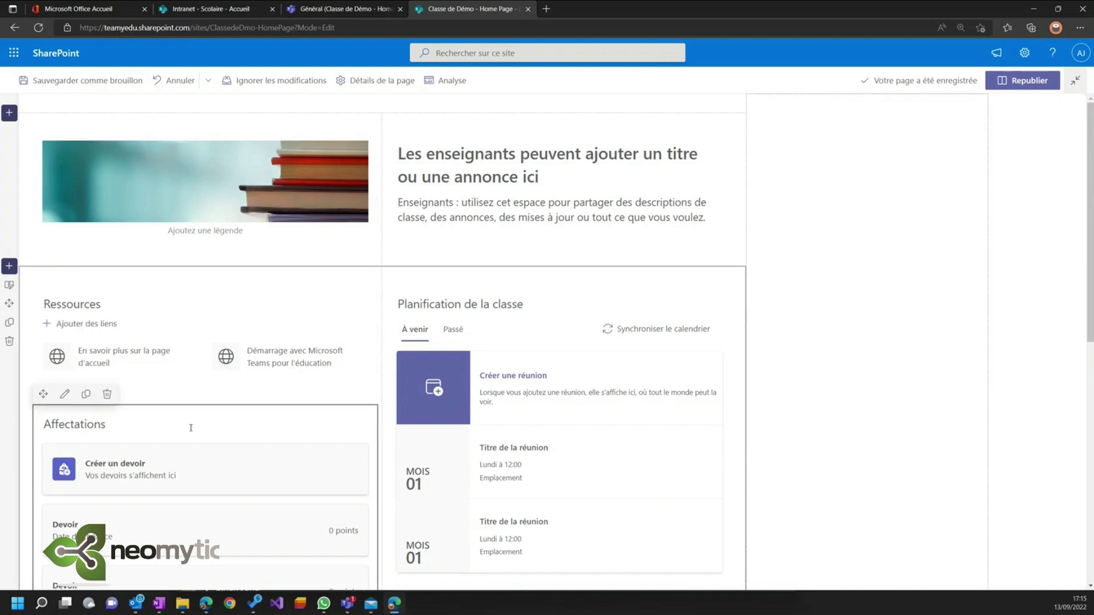
pyautogui.scroll(-2, 191, 428)
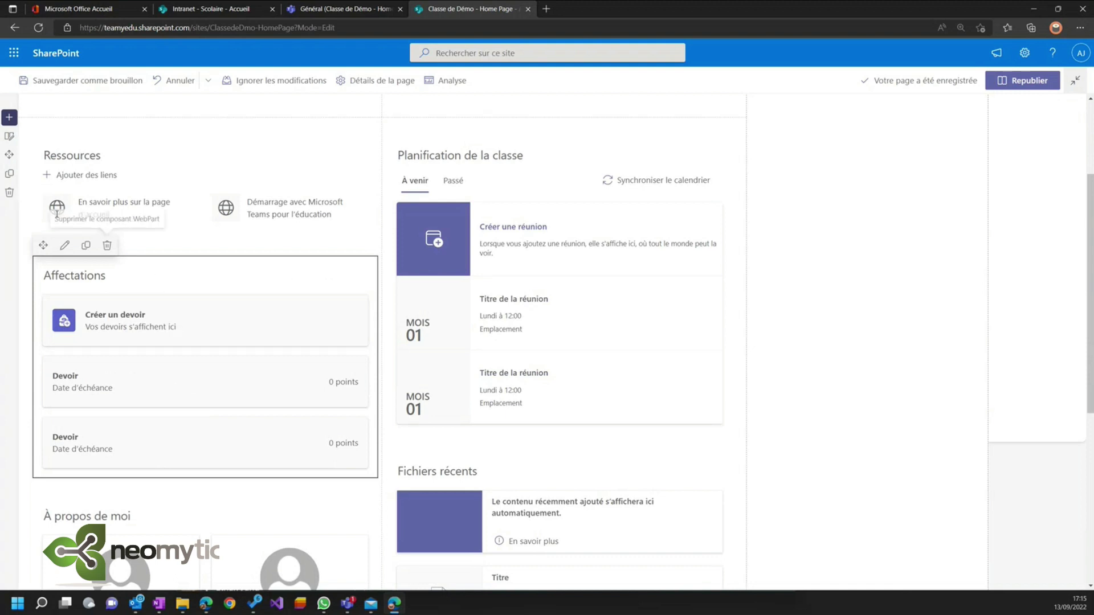
pyautogui.moveTo(42, 246); pyautogui.dragTo(790, 196)
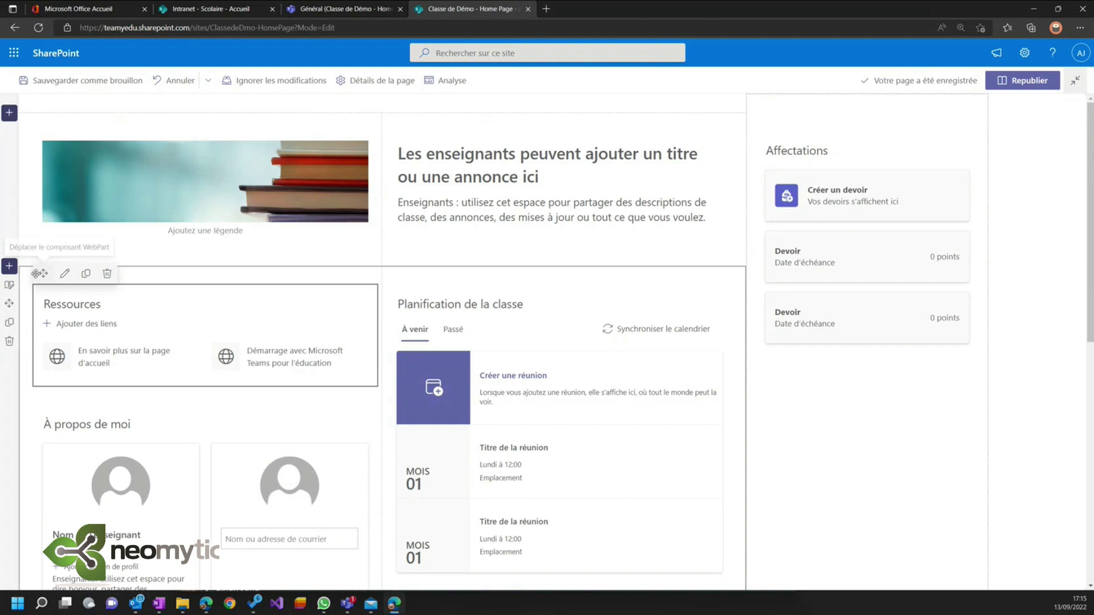
pyautogui.moveTo(43, 273); pyautogui.dragTo(802, 384)
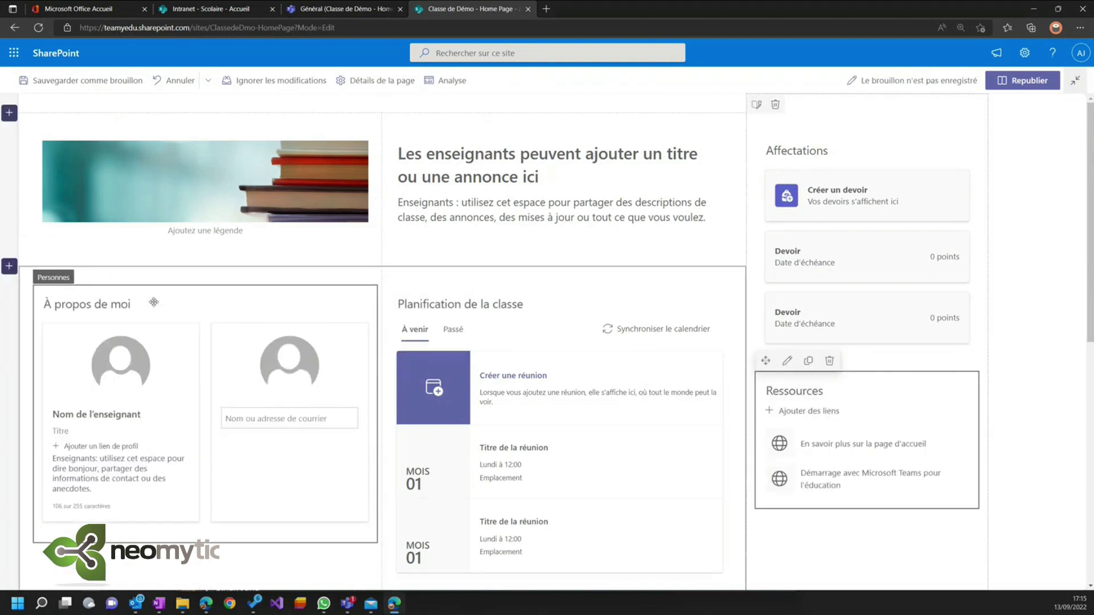
pyautogui.moveTo(44, 273); pyautogui.dragTo(776, 529)
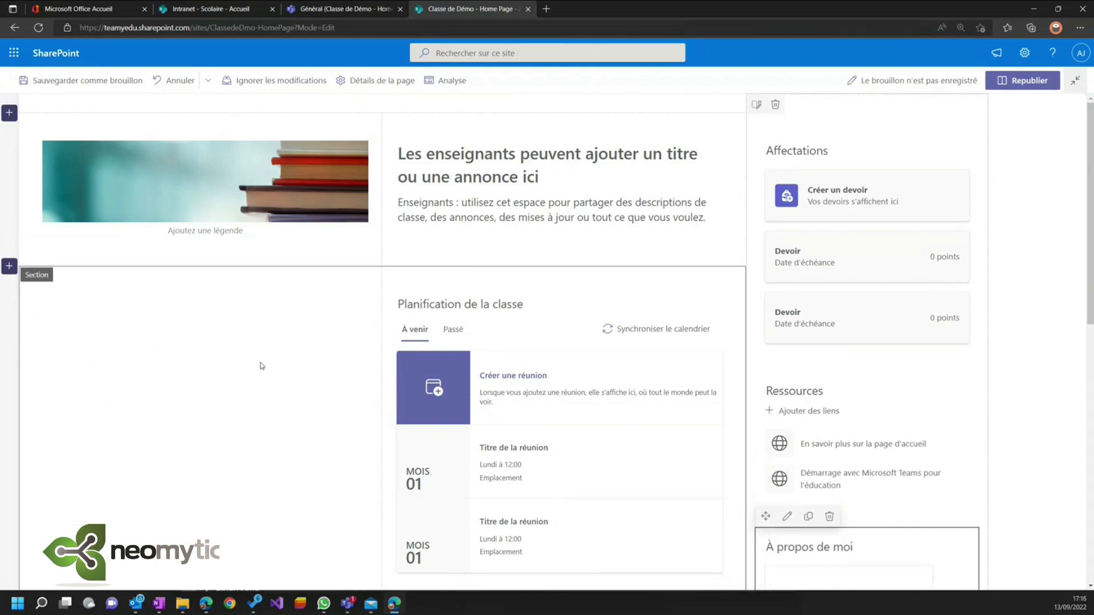
# - Move the Planification de la classe web part into the empty column beside Fichiers récents and republish the page
pyautogui.scroll(-1, 262, 367)
pyautogui.scroll(-5, 261, 366)
pyautogui.scroll(4, 262, 367)
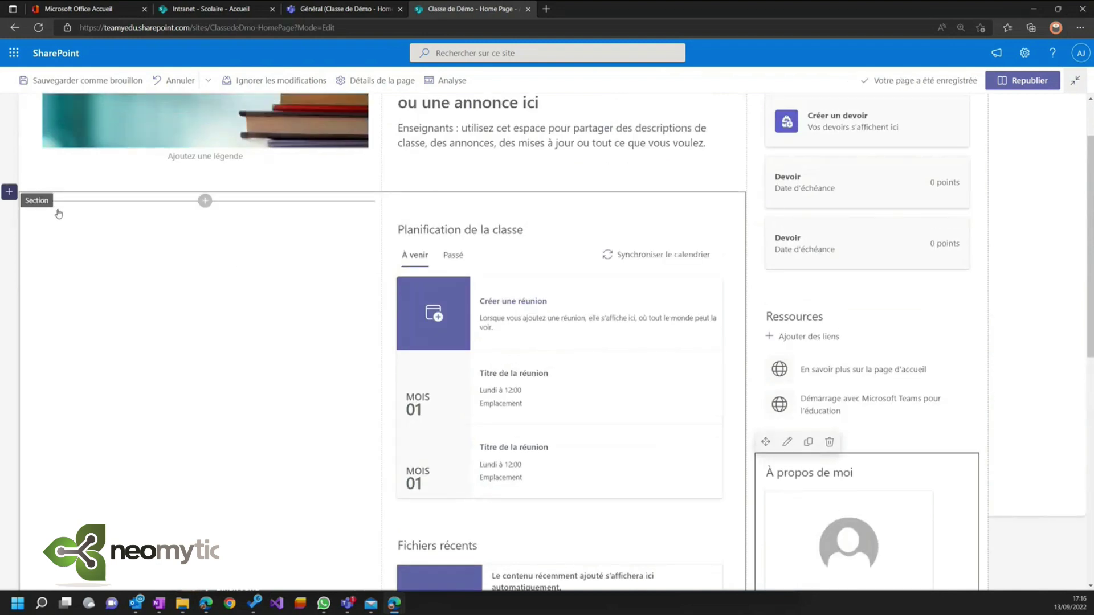
pyautogui.scroll(-8, 149, 319)
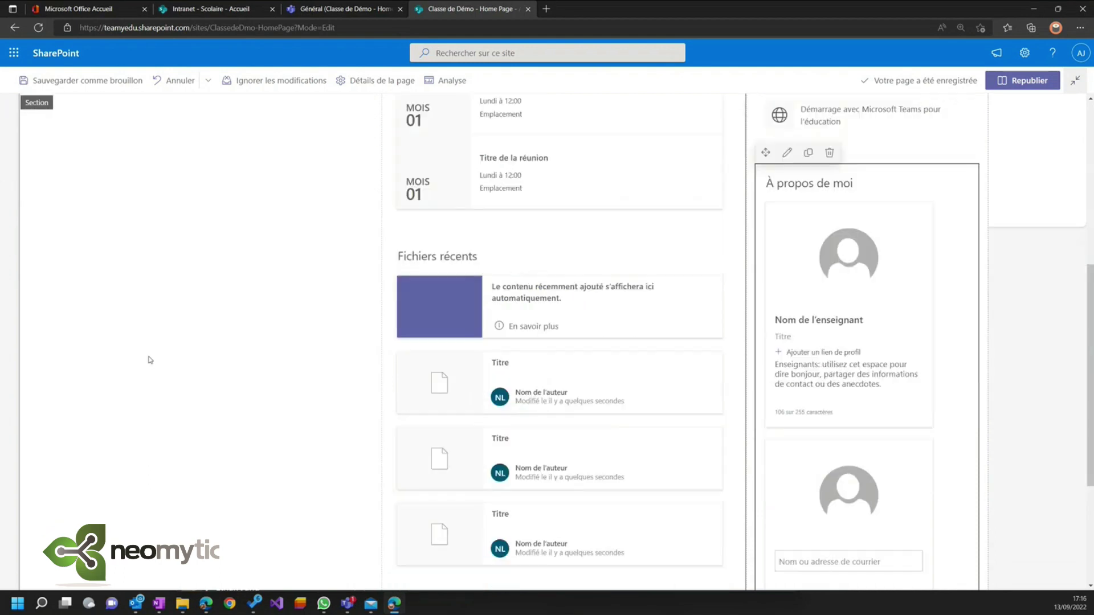
pyautogui.scroll(8, 163, 347)
pyautogui.click(563, 287)
pyautogui.moveTo(397, 218); pyautogui.dragTo(179, 242)
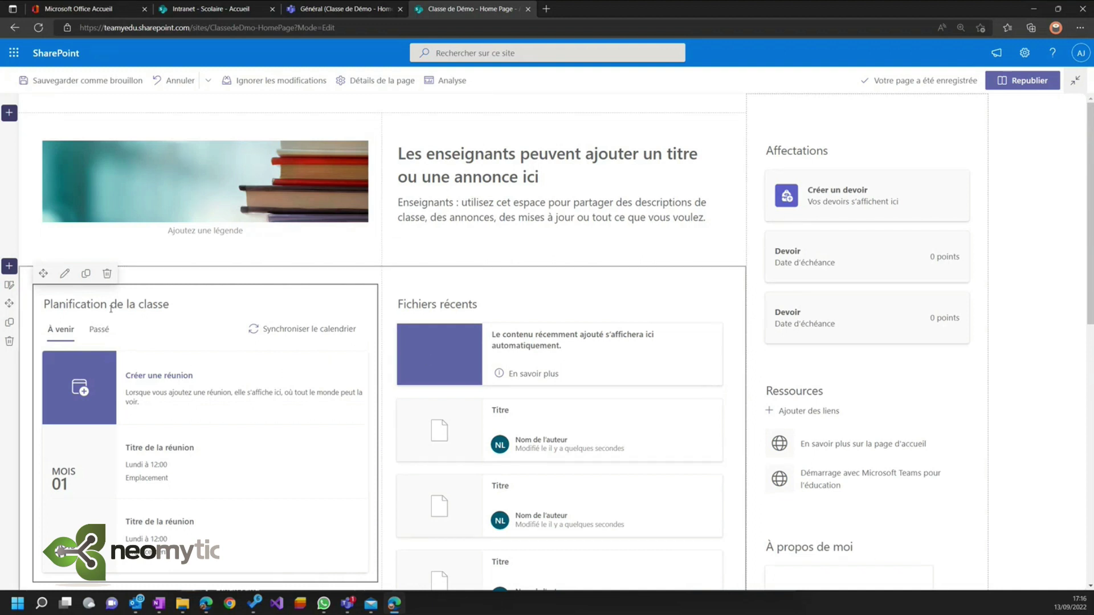
pyautogui.click(1028, 84)
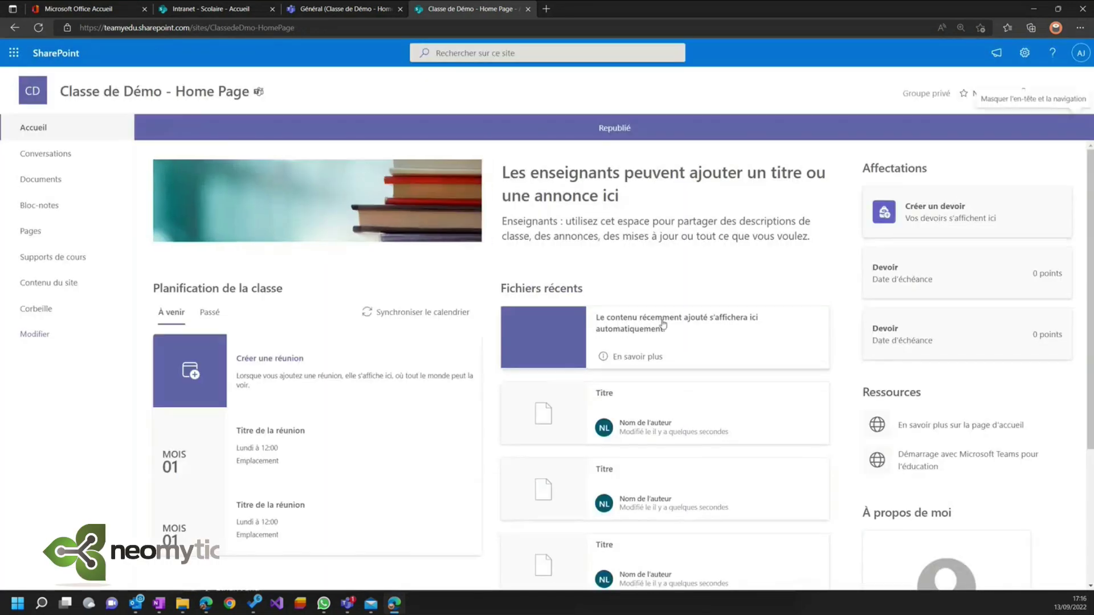
# - Review the republished SharePoint page, and switch to Teams to refresh the class home page and check its layout
pyautogui.scroll(-3, 652, 326)
pyautogui.scroll(3, 652, 326)
pyautogui.scroll(1, 652, 326)
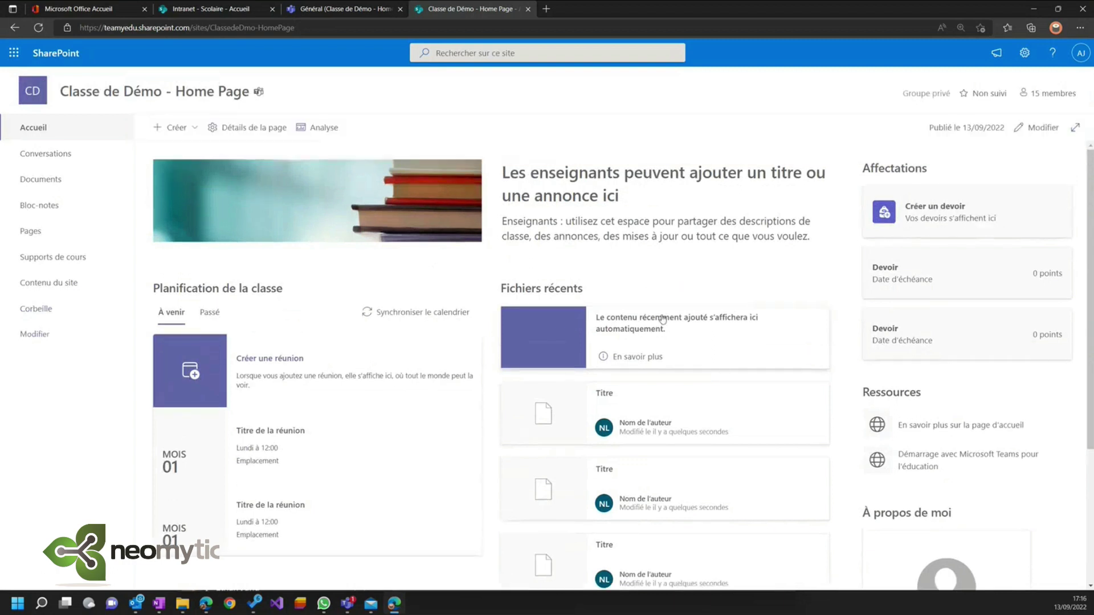
pyautogui.click(337, 10)
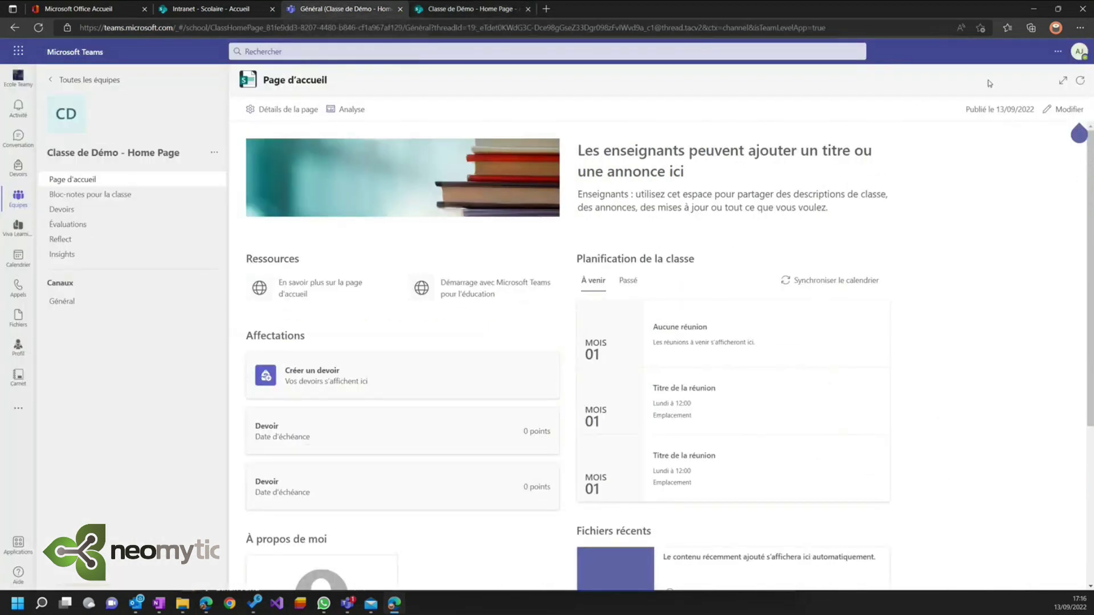
pyautogui.click(1081, 82)
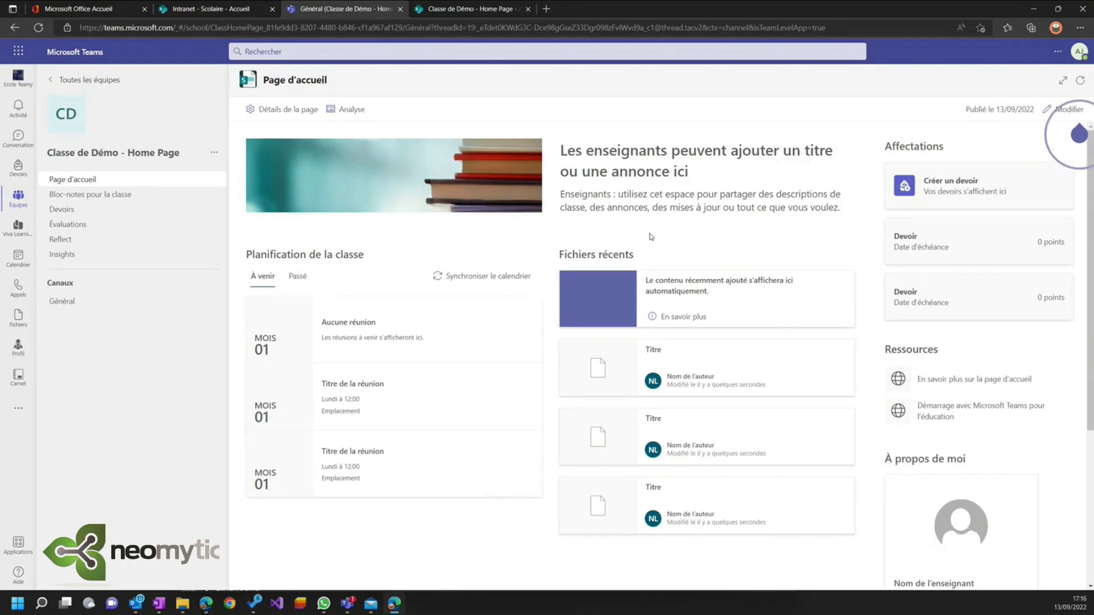
# - Examine the class home page in Teams from the banner down to the À propos de moi web part
pyautogui.scroll(-2, 490, 305)
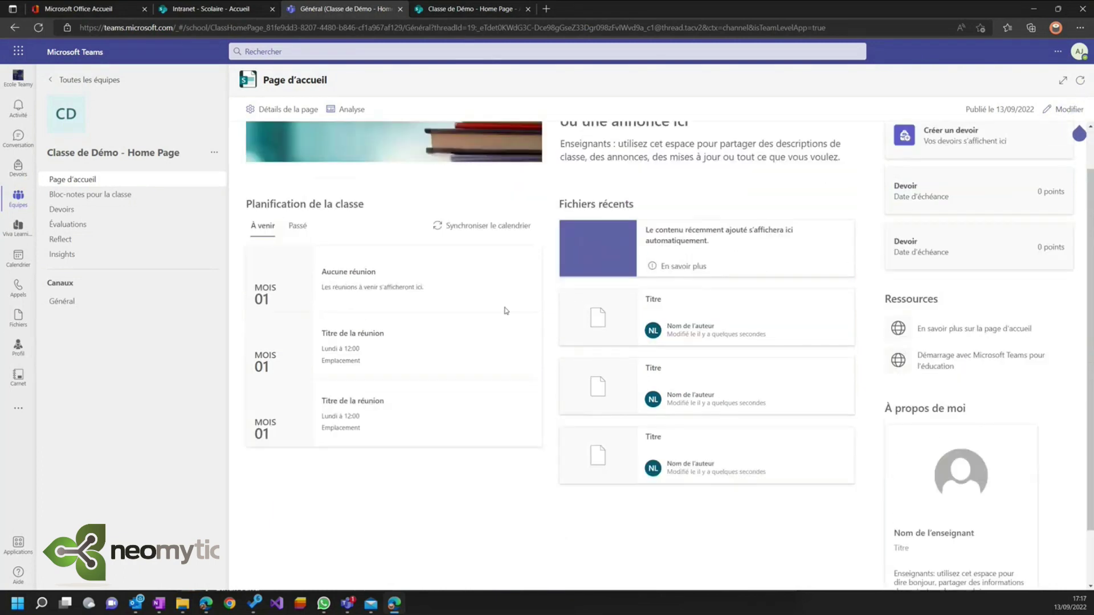
pyautogui.scroll(2, 535, 290)
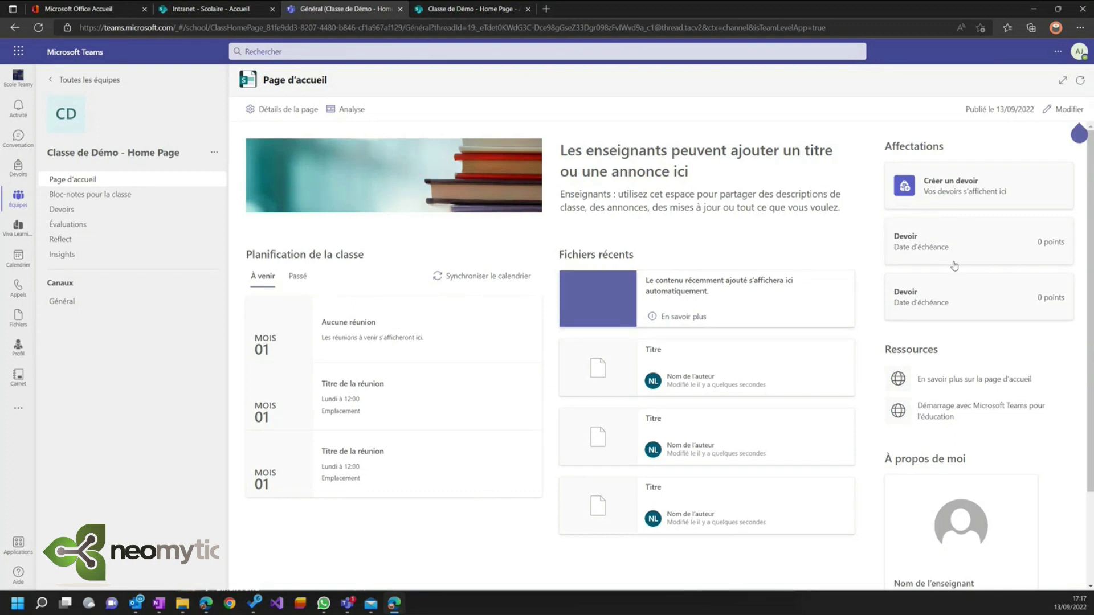
pyautogui.scroll(-2, 968, 450)
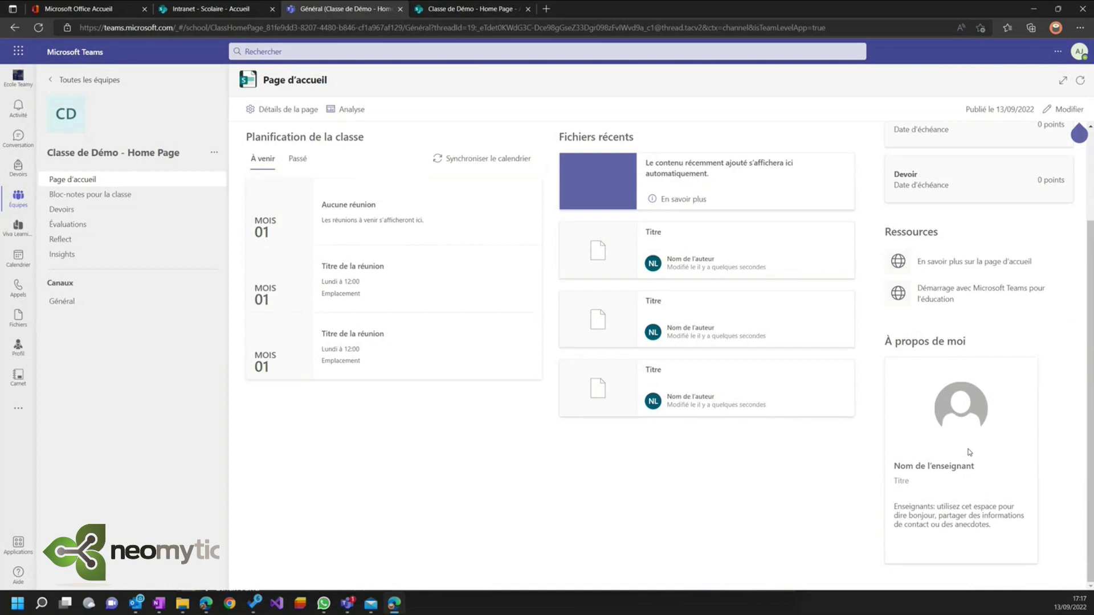
pyautogui.scroll(2, 971, 447)
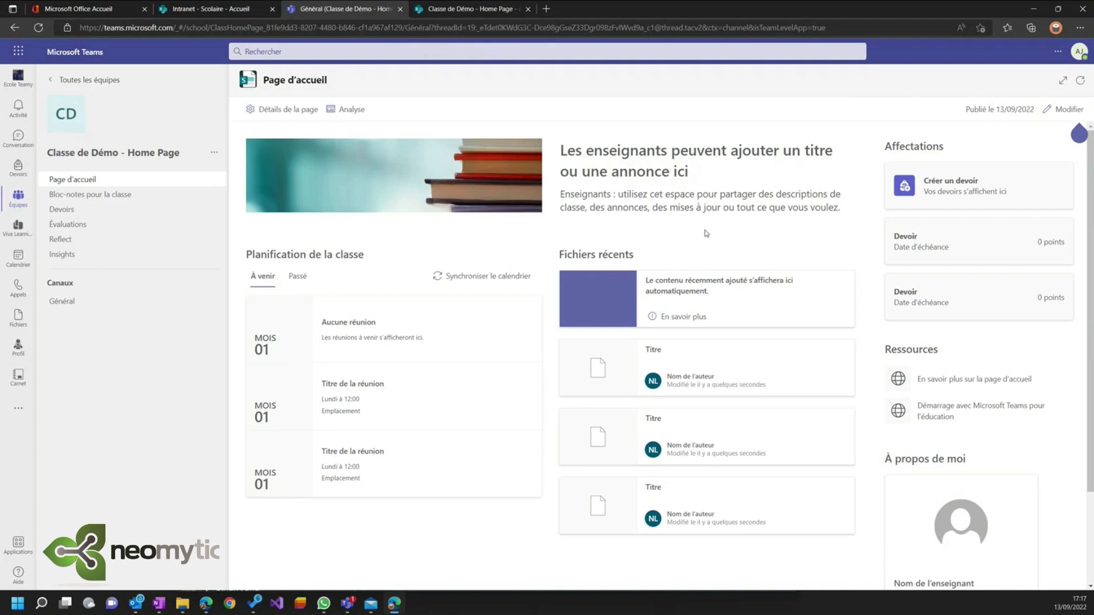
# - Return to the SharePoint home page in edit mode and add a three-column section below the Planification de la classe row
pyautogui.click(458, 12)
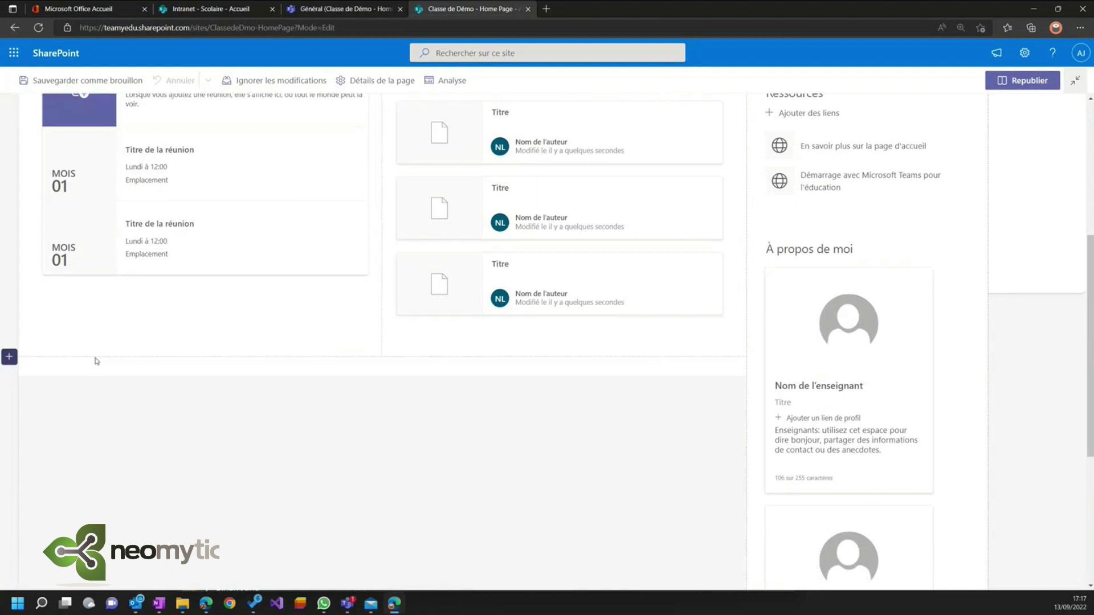
pyautogui.click(9, 357)
pyautogui.click(176, 414)
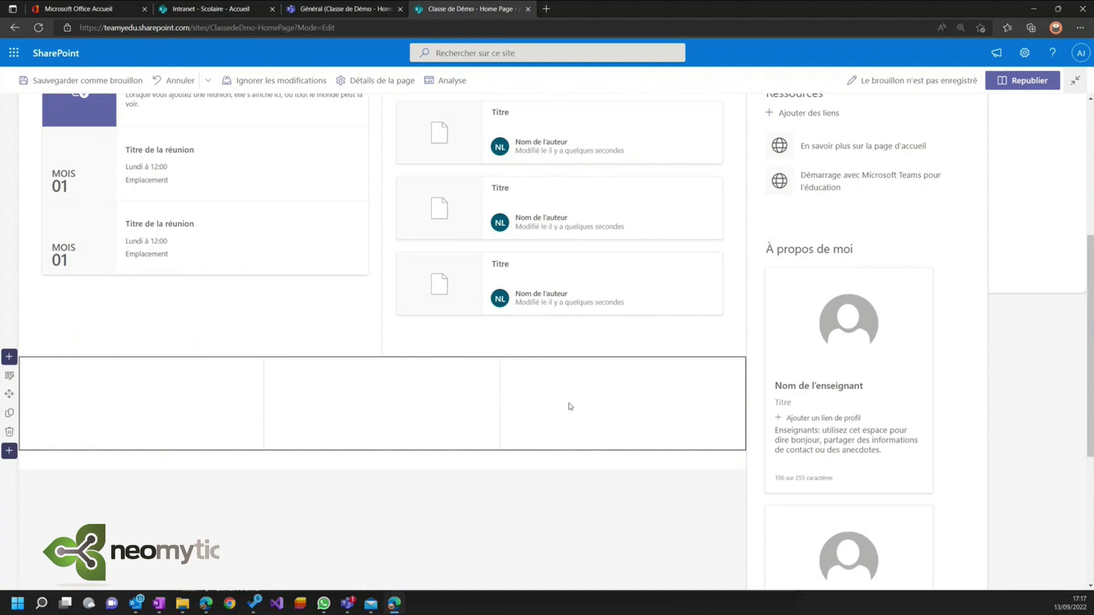
pyautogui.click(9, 451)
pyautogui.scroll(-4, 257, 476)
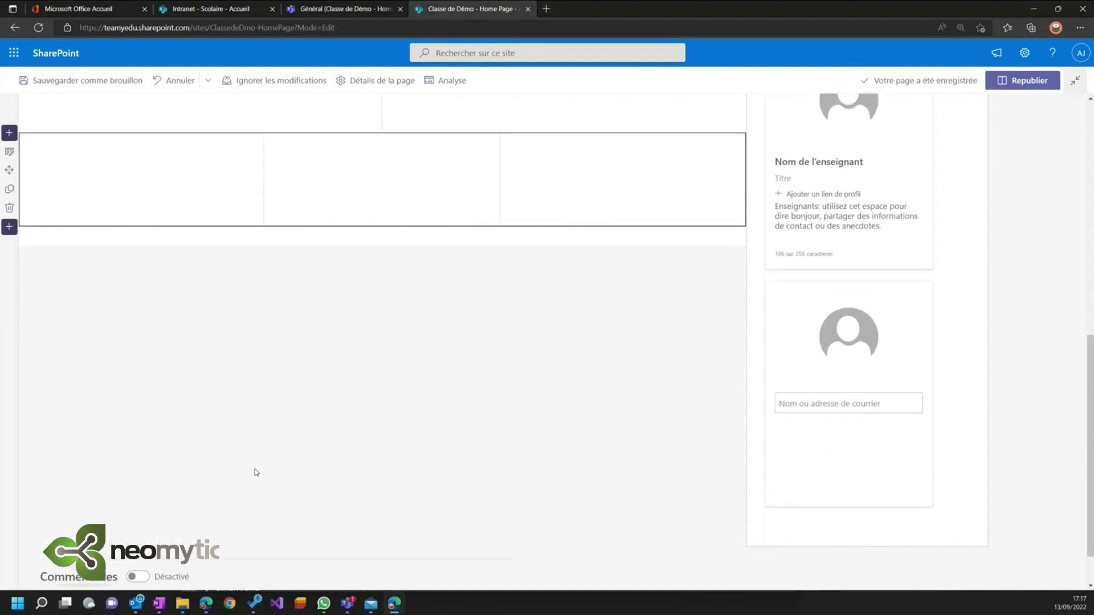
# - Delete the empty three-column section and look over the remaining sections and the choice of adding another one
pyautogui.click(9, 208)
pyautogui.scroll(5, 115, 230)
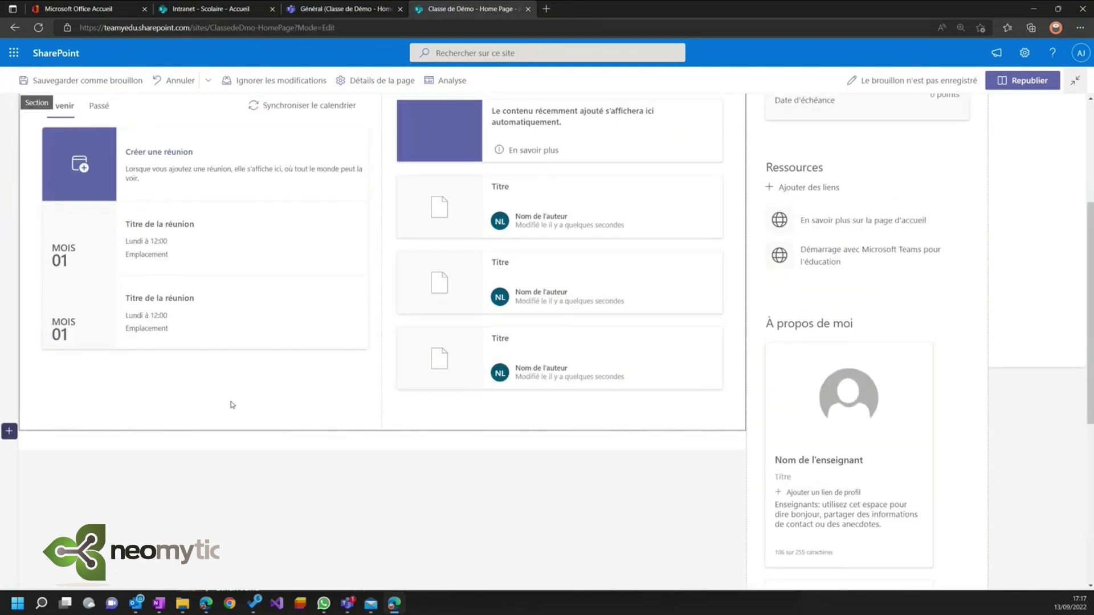
pyautogui.scroll(4, 234, 405)
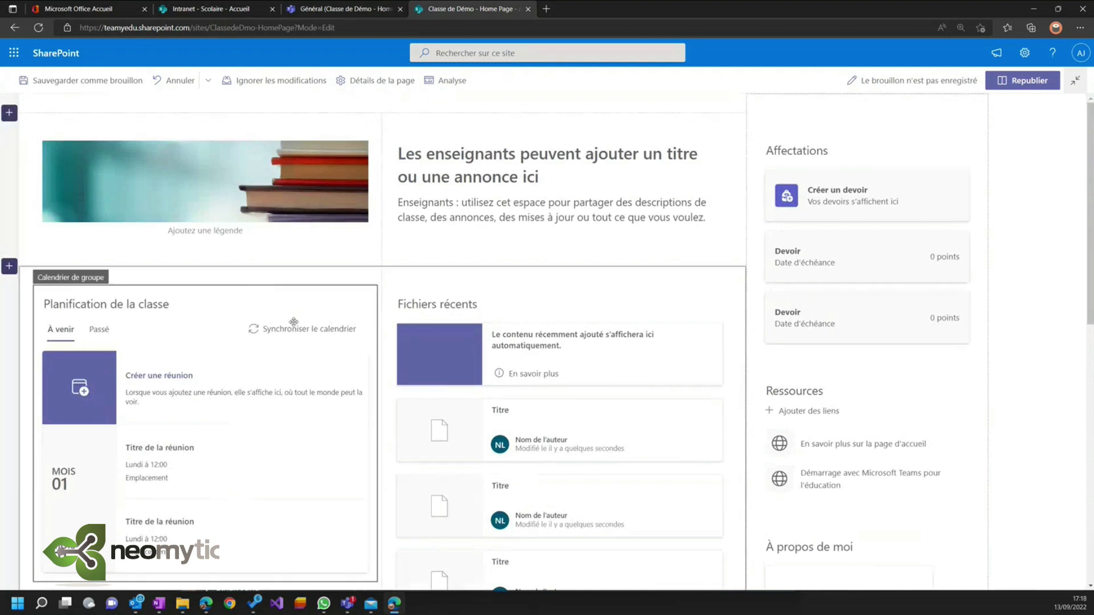
pyautogui.scroll(-7, 289, 324)
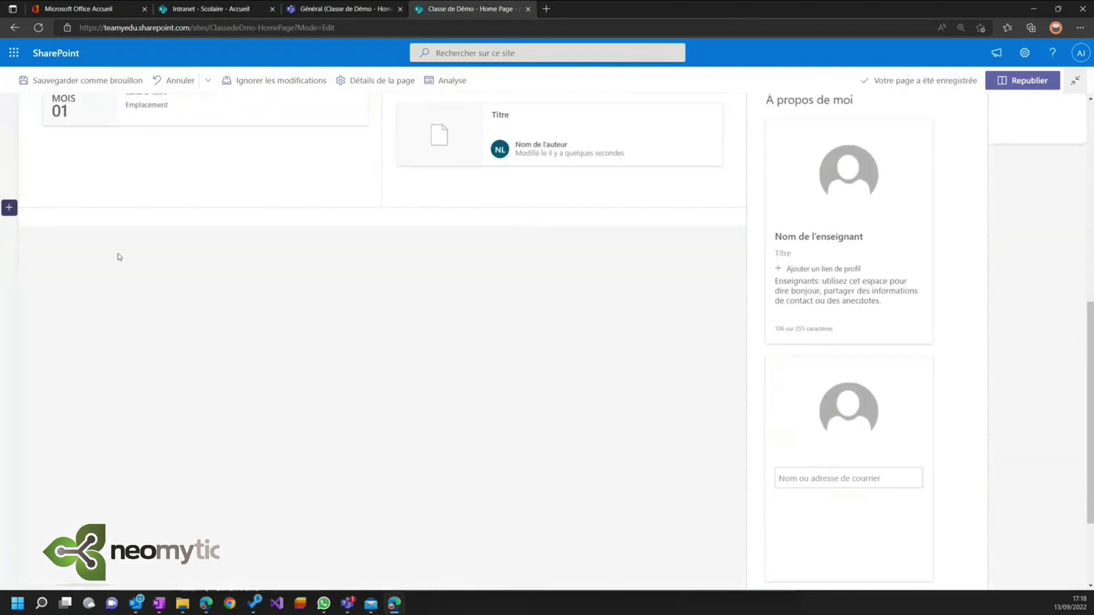
pyautogui.click(9, 207)
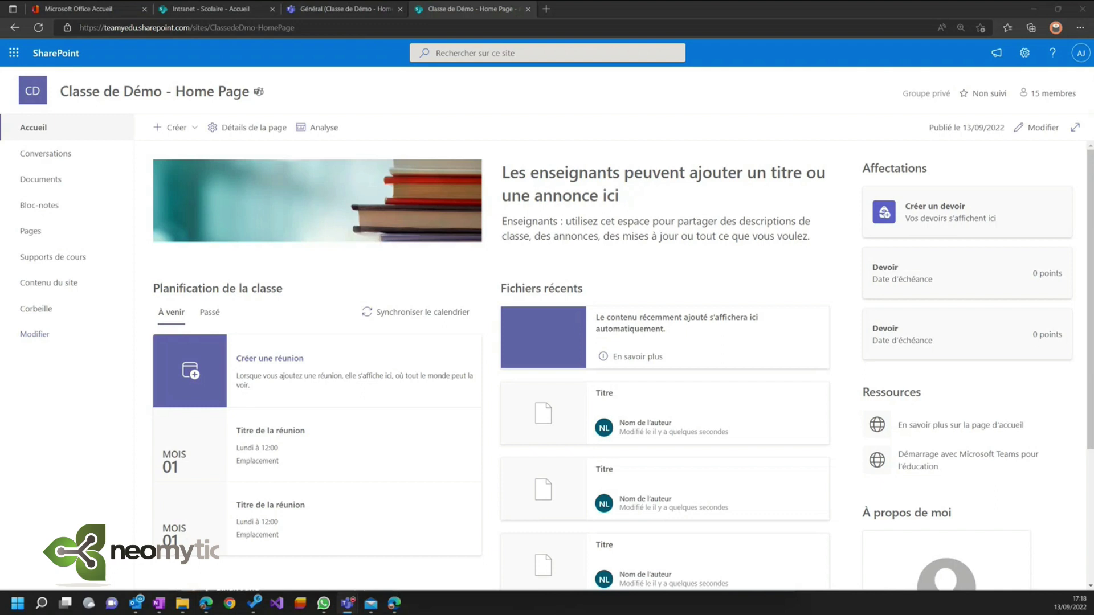
# - Look at the class home page in Teams and at the Intranet - Scolaire site in SharePoint
pyautogui.hotkey('ctrl', 'shift', 'Tab')
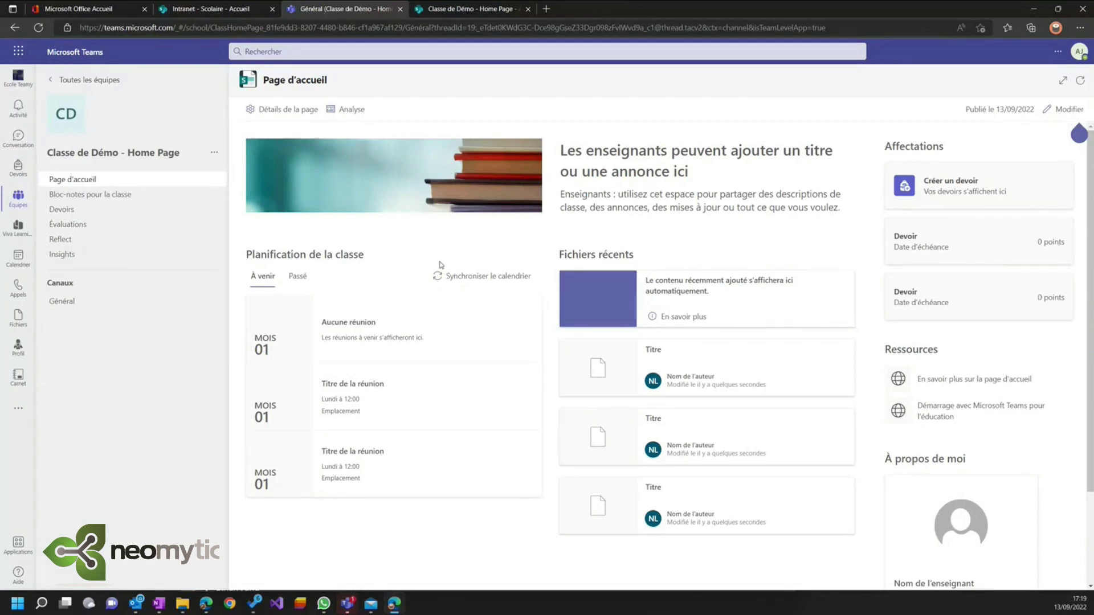
pyautogui.click(237, 12)
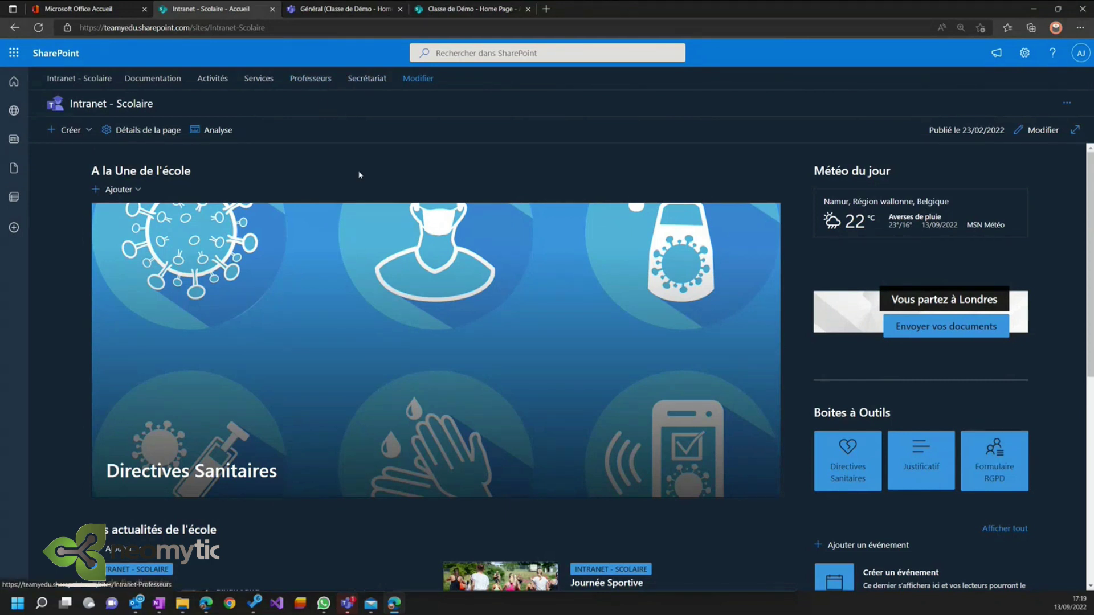
pyautogui.click(353, 10)
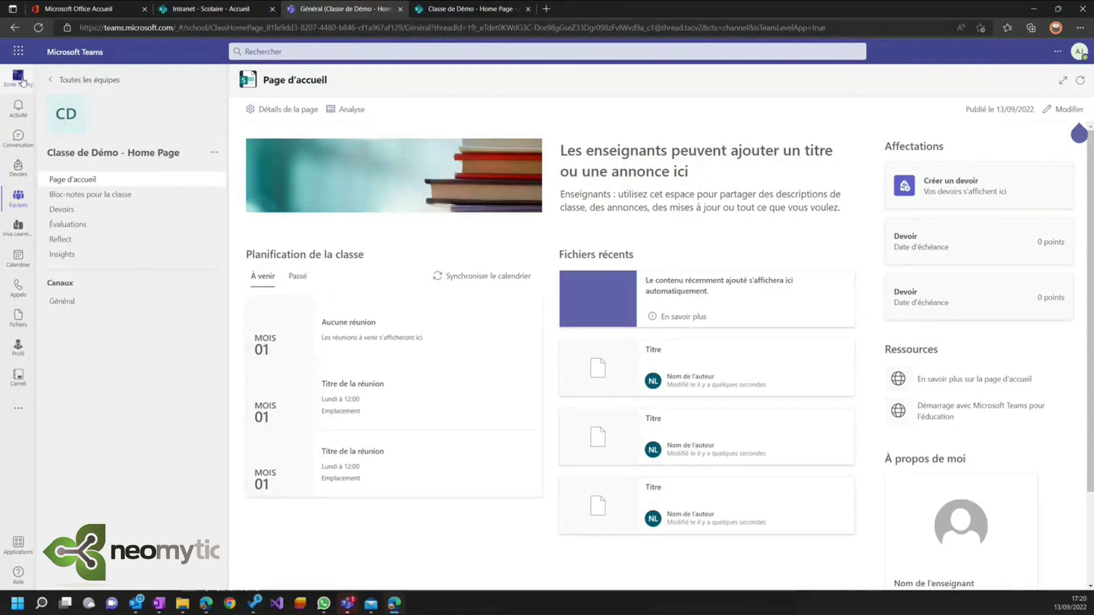
# - Open the Ecole Teamy intranet in Teams, browse its Activités, Services, Professeurs and Secrétariat pages, and go back to Équipes
pyautogui.click(17, 80)
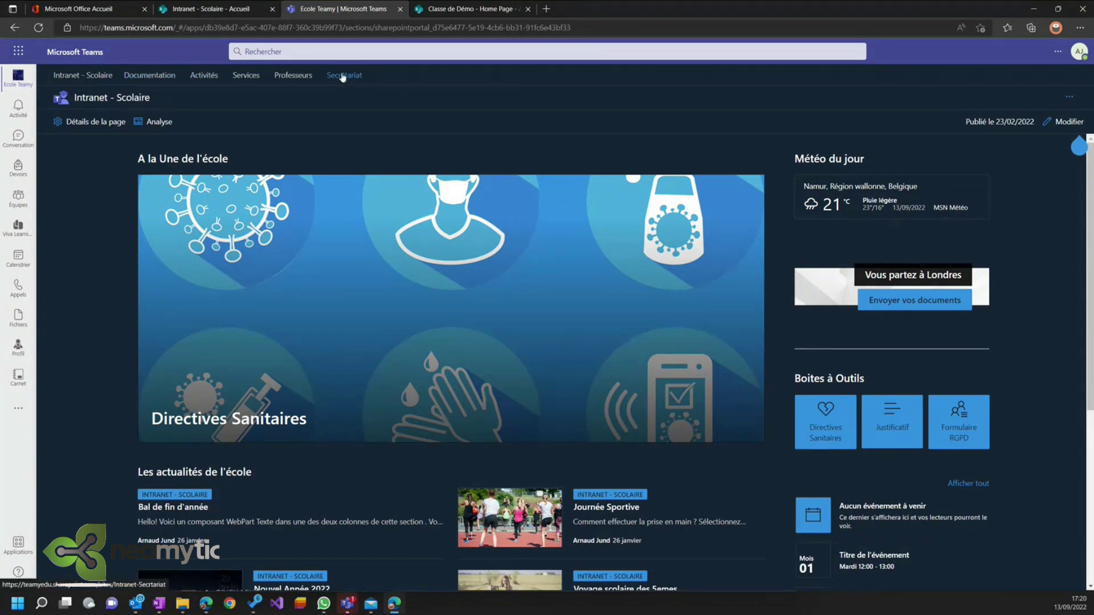
pyautogui.click(204, 76)
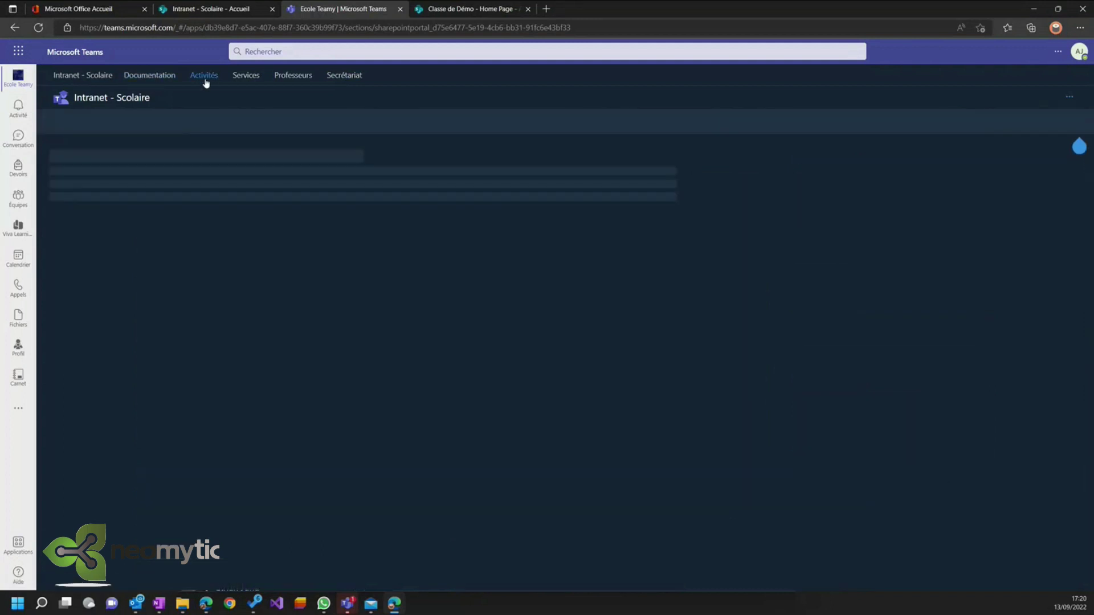
pyautogui.click(245, 78)
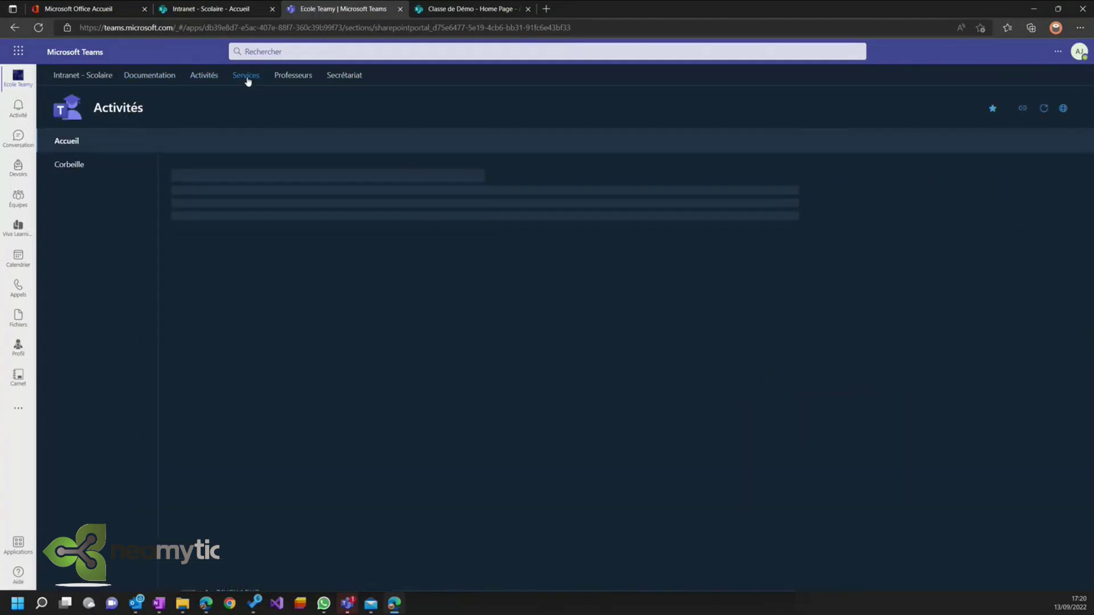
pyautogui.click(302, 79)
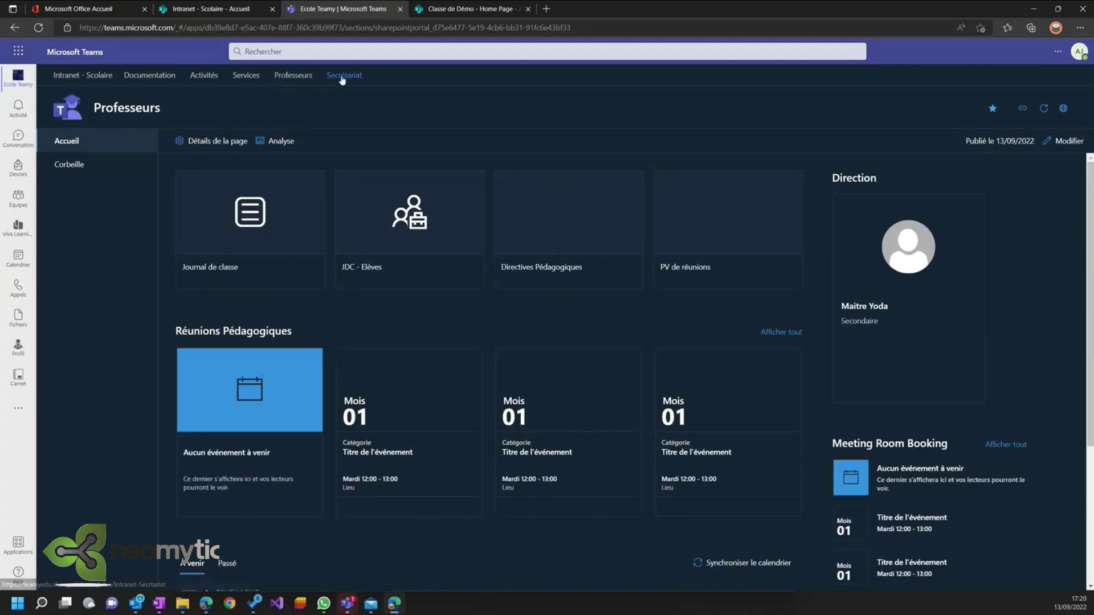
pyautogui.click(342, 77)
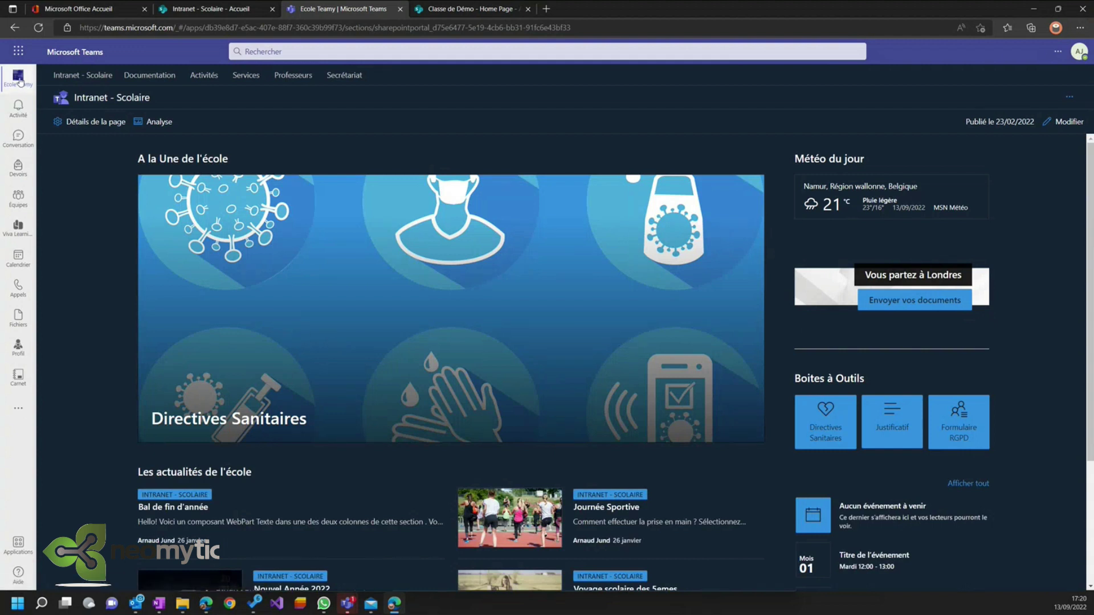
pyautogui.click(19, 198)
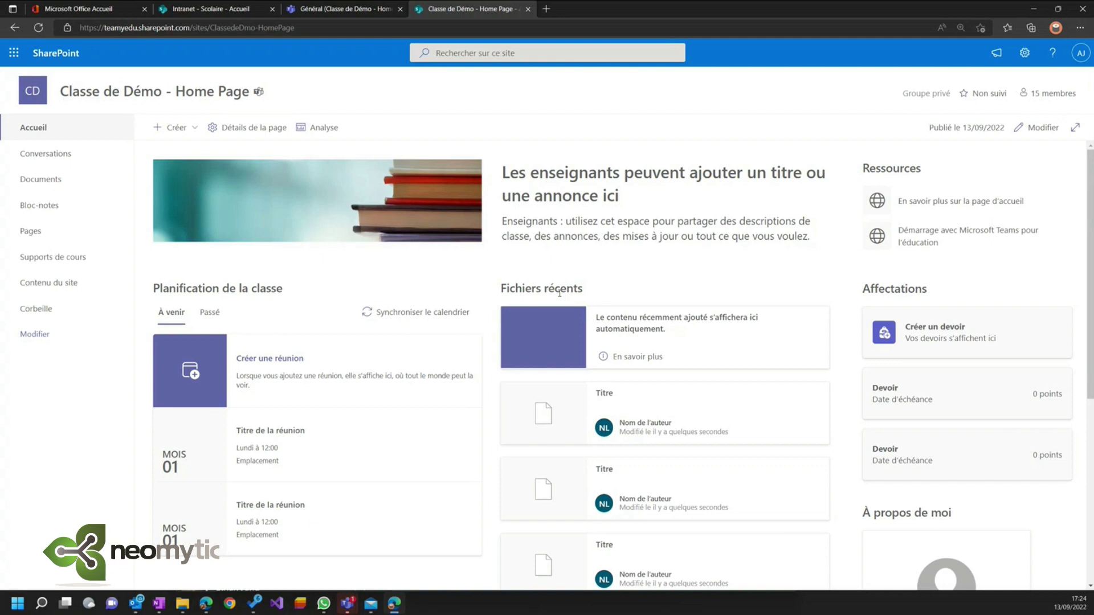
# - Open the SharePoint class home page for editing and delete both existing links from the Ressources web part
pyautogui.click(1040, 128)
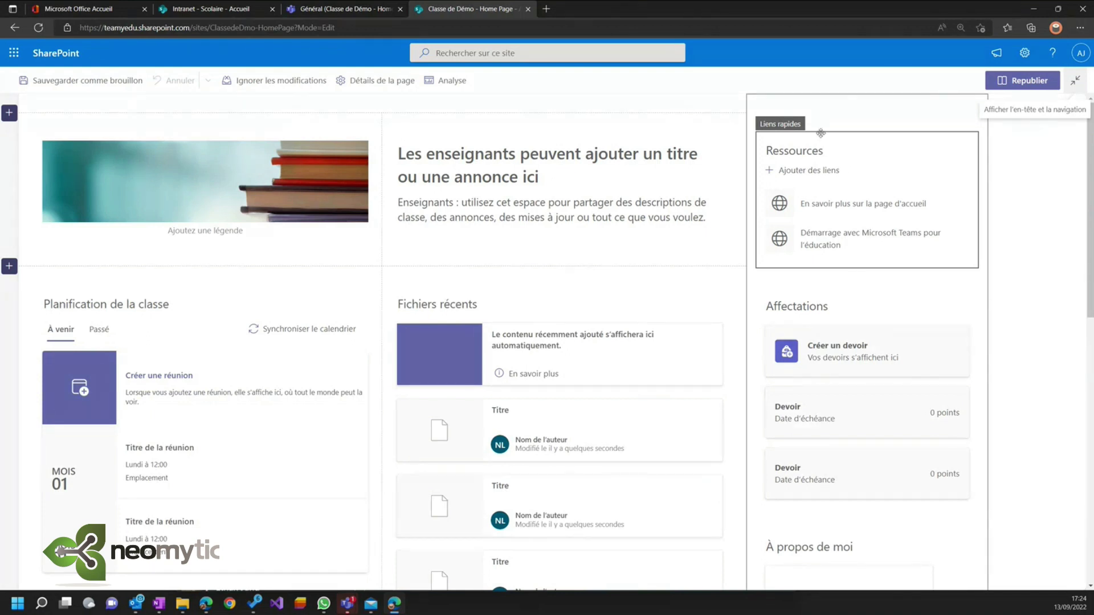
pyautogui.click(838, 204)
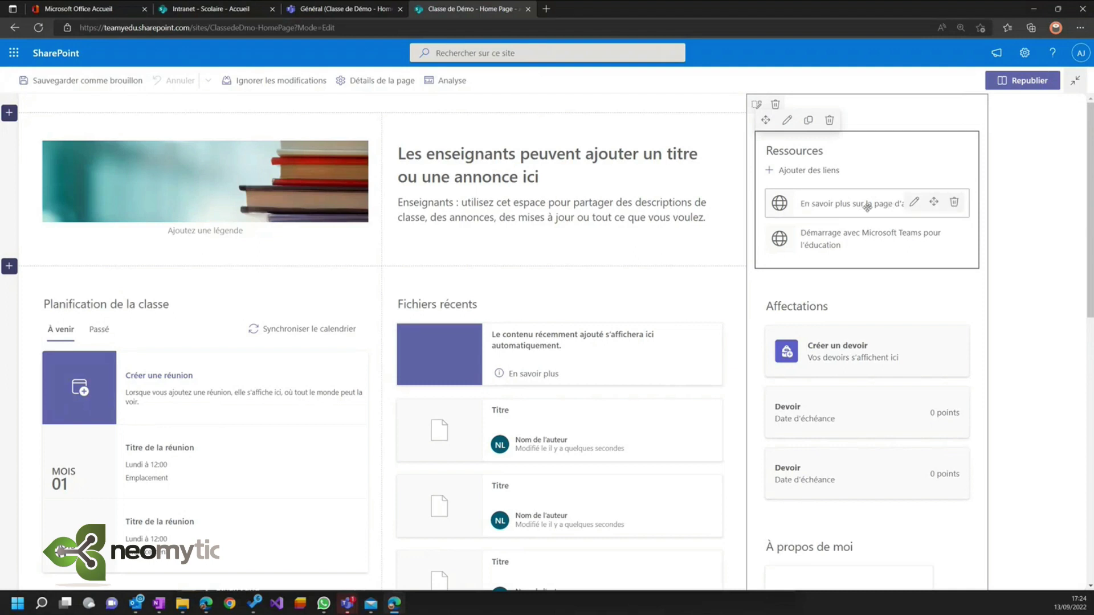
pyautogui.click(955, 204)
pyautogui.click(955, 204)
pyautogui.click(802, 170)
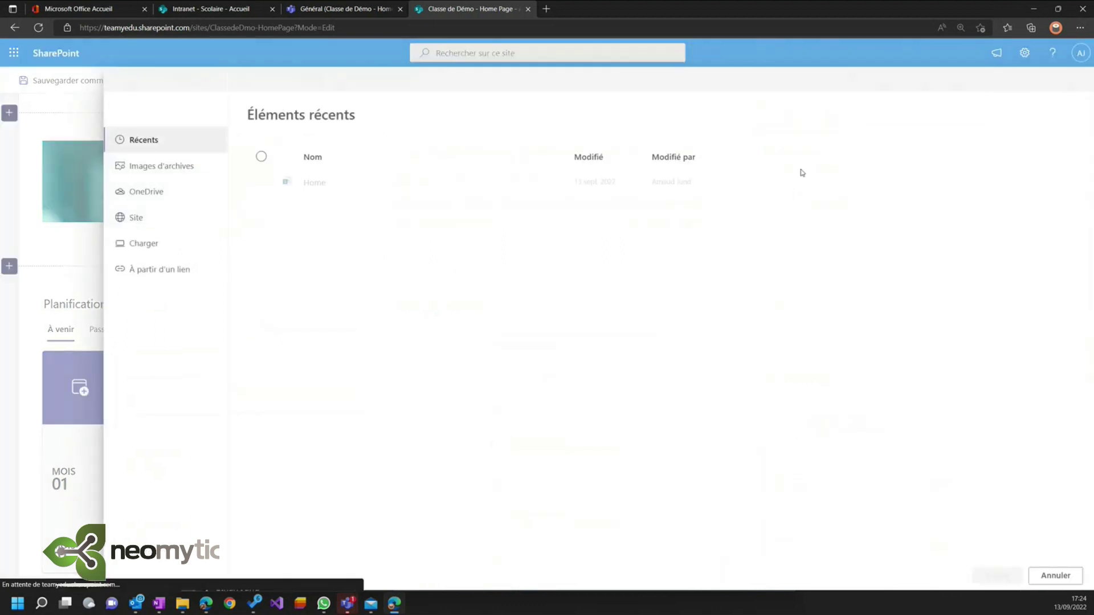
pyautogui.click(165, 270)
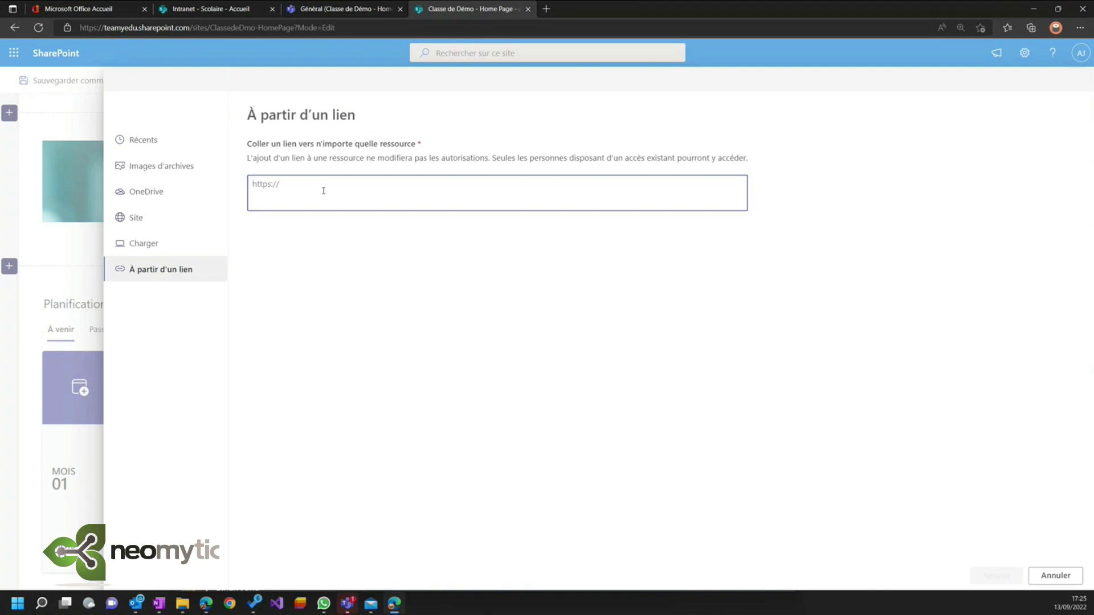
pyautogui.click(219, 9)
pyautogui.click(263, 29)
pyautogui.hotkey('ctrl', 'c')
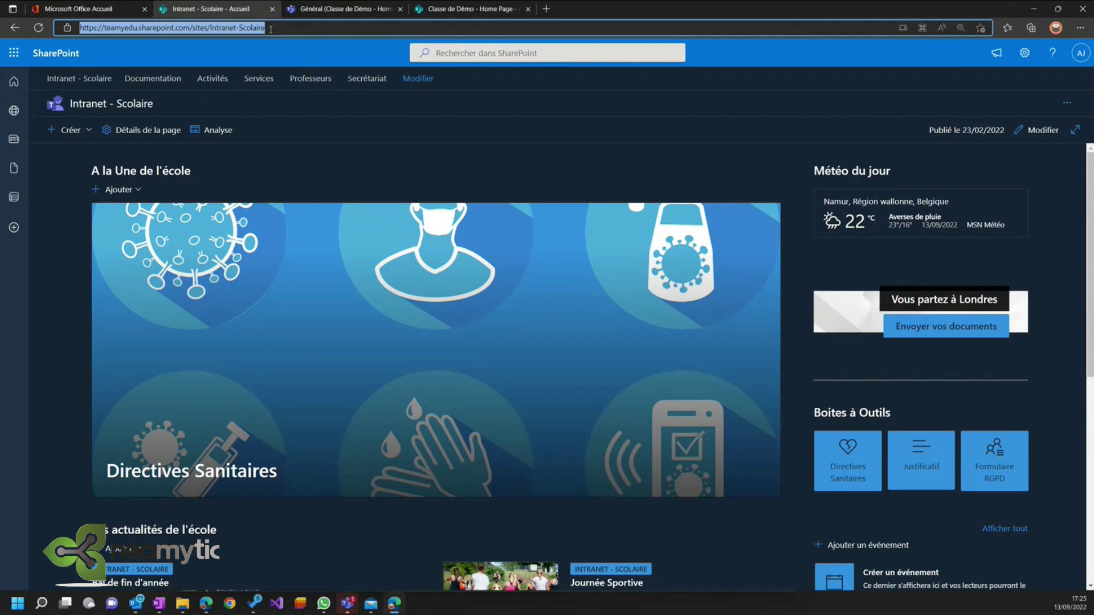
pyautogui.click(433, 10)
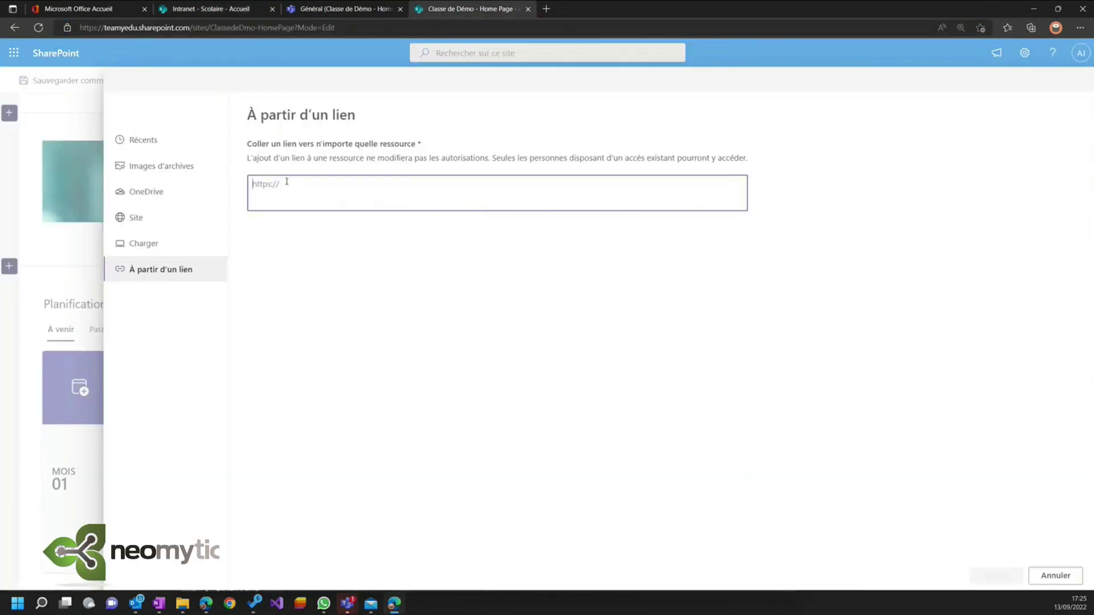
pyautogui.hotkey('ctrl', 'v')
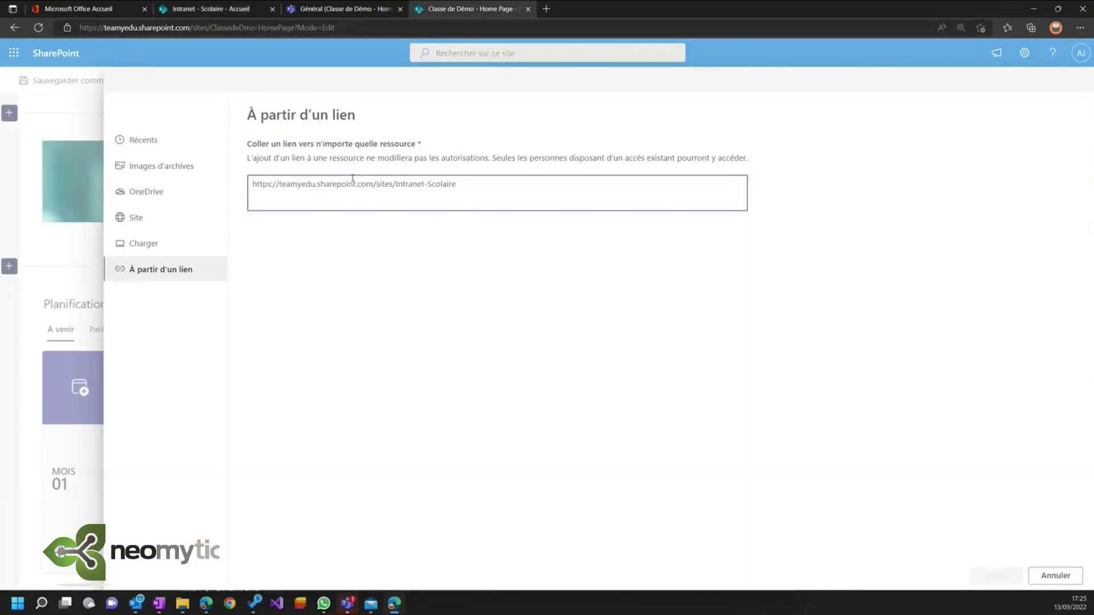
pyautogui.click(994, 578)
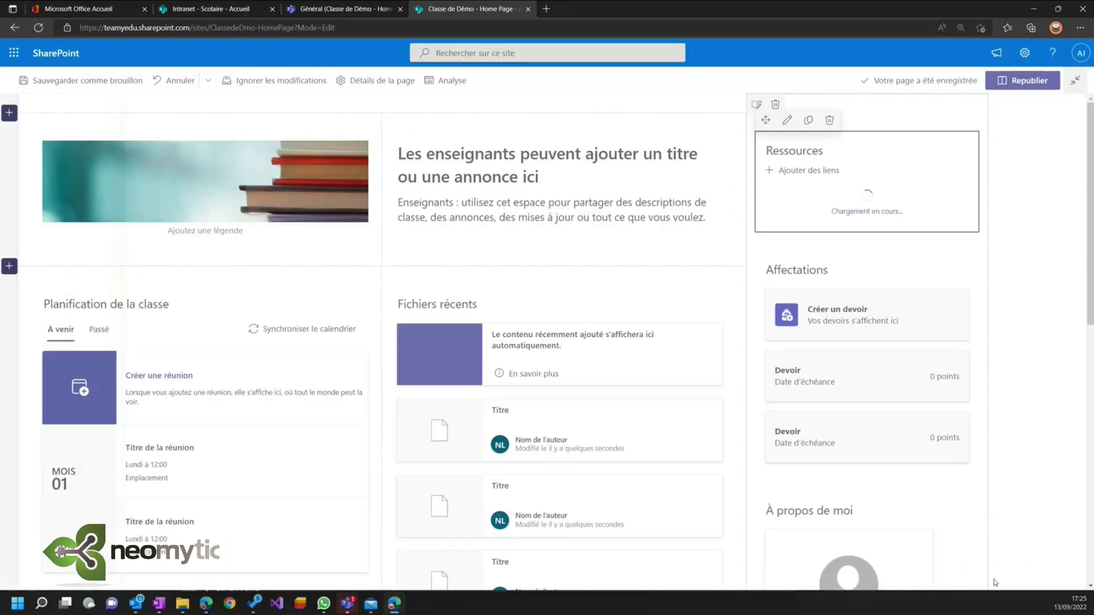
# - Title the new link "Intranet de mon école" and give it the home icon, found by searching for "hom"
pyautogui.write('Intranet de mon école')
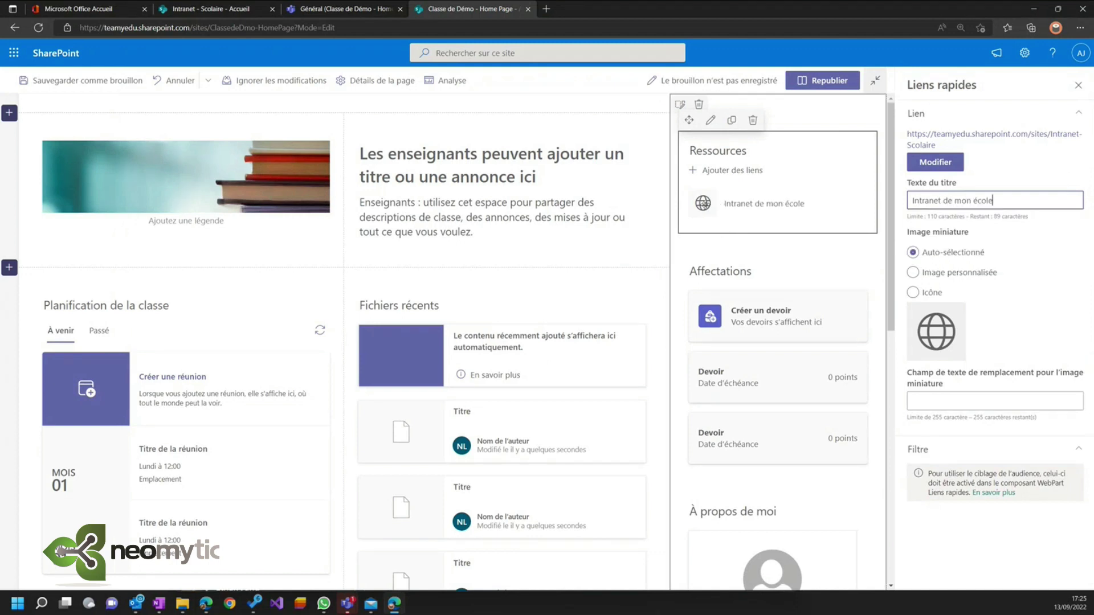
pyautogui.click(915, 292)
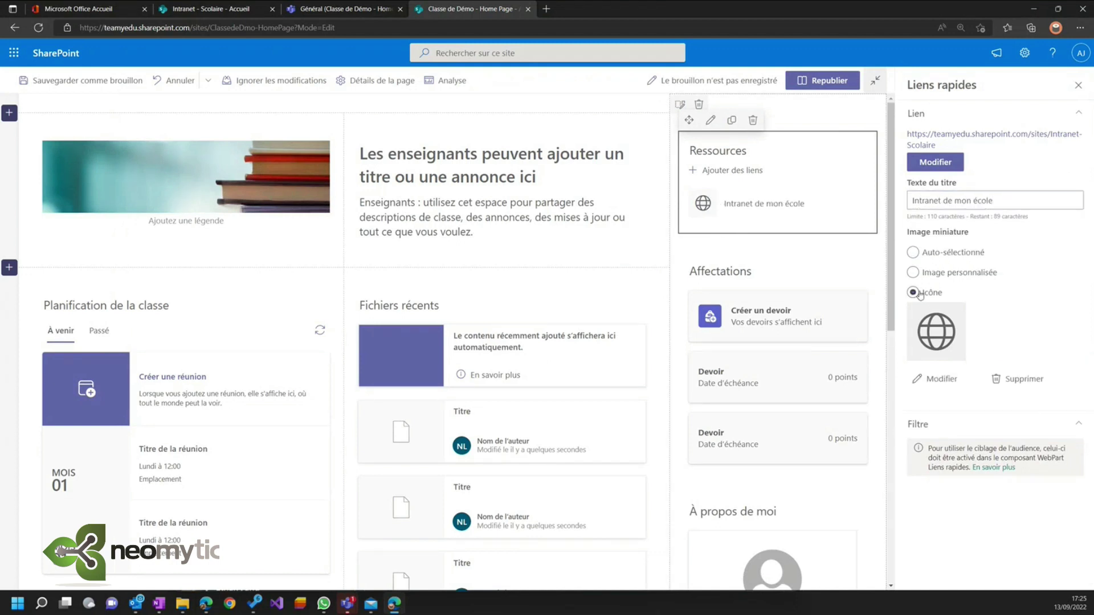
pyautogui.click(935, 383)
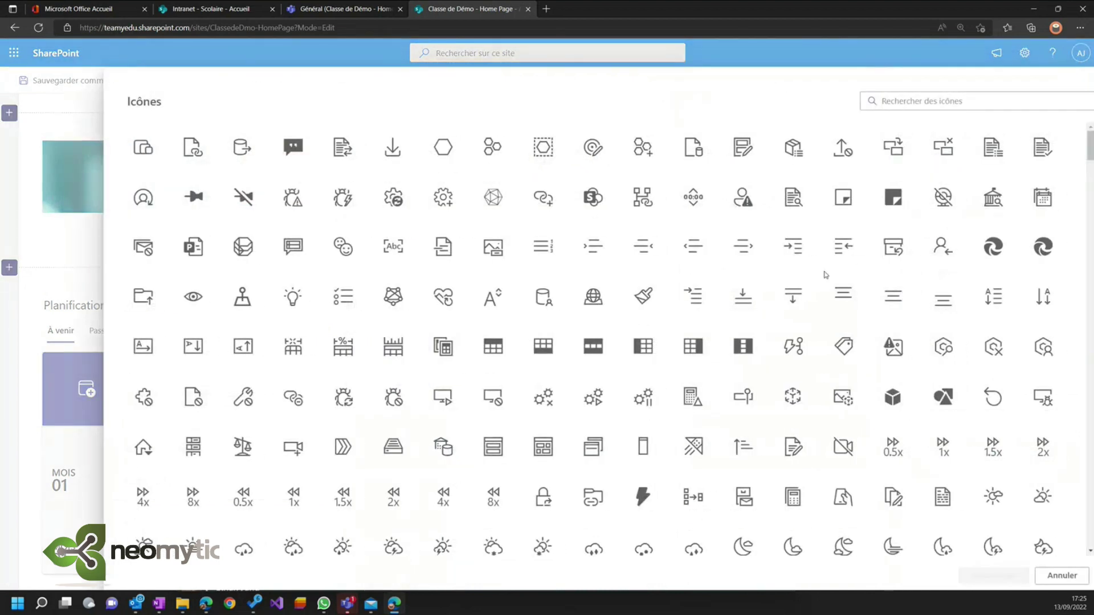
pyautogui.click(901, 103)
pyautogui.write('hom')
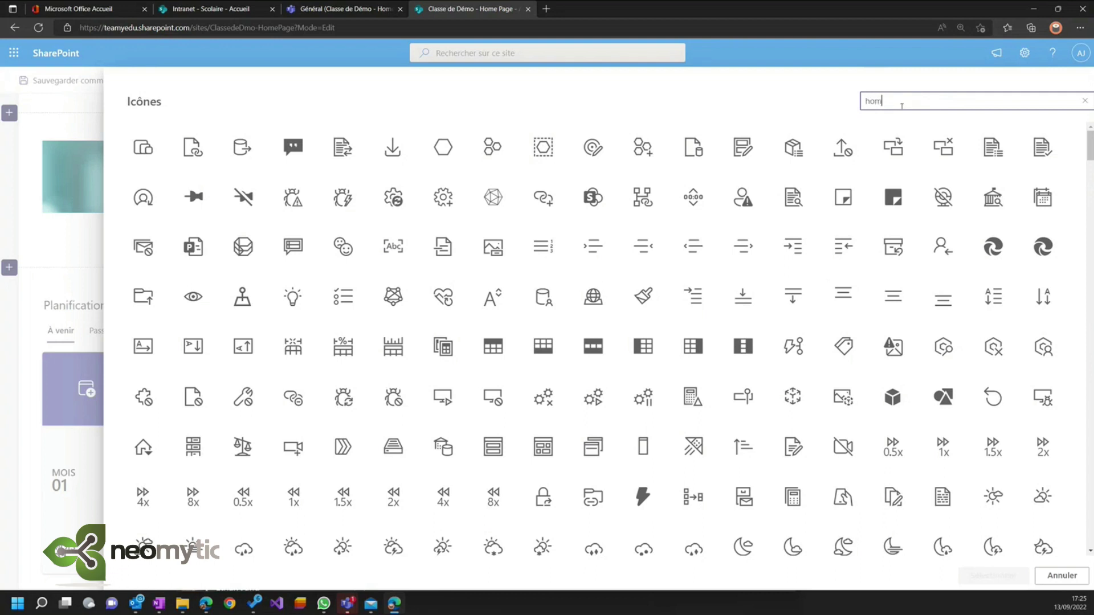
pyautogui.click(292, 147)
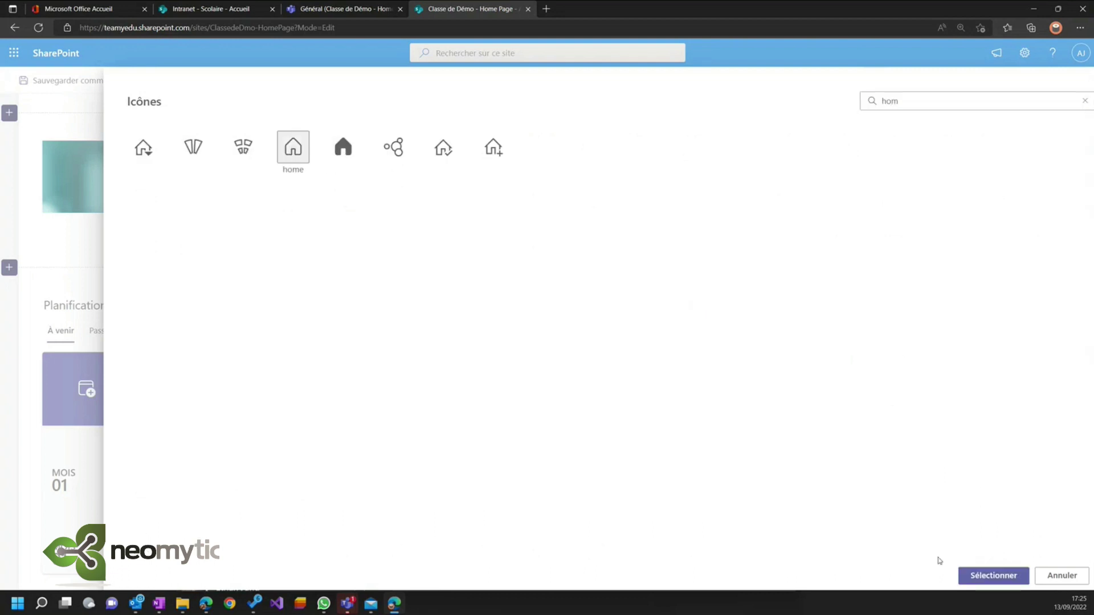
pyautogui.click(992, 575)
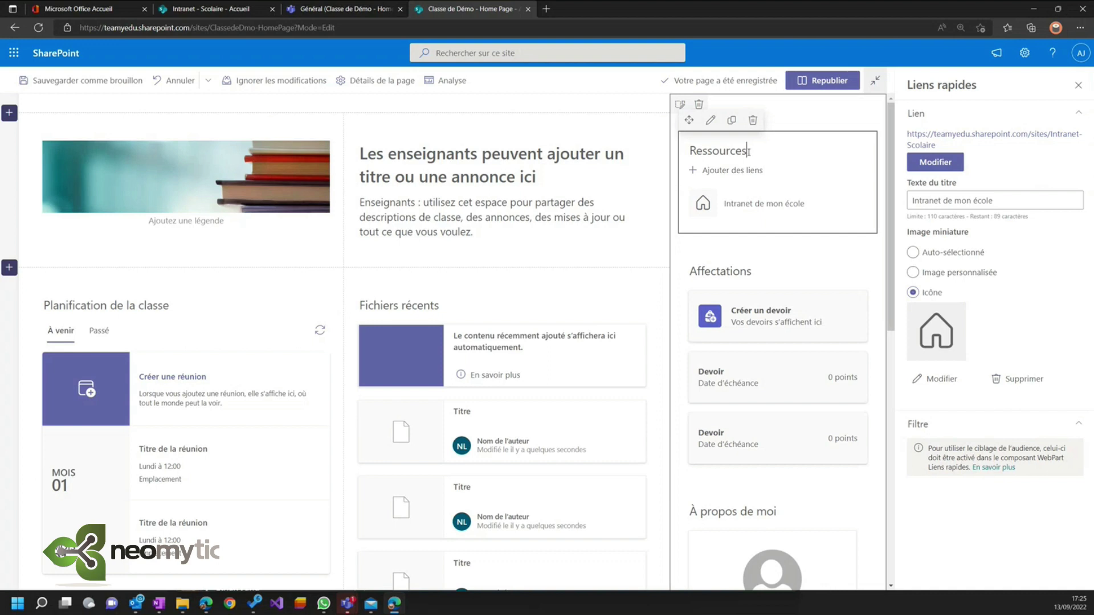
# - Try the Pellicule, Grille, Bouton and Liste layouts on the Ressources web part, then settle on the Vignettes layout
pyautogui.moveTo(748, 151); pyautogui.dragTo(687, 151)
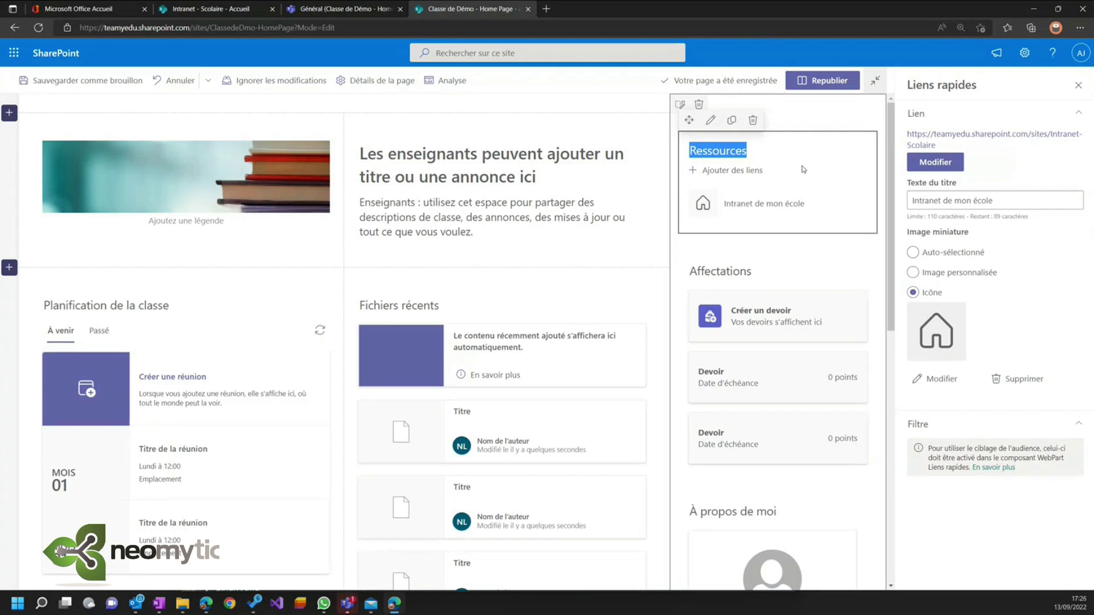
pyautogui.click(711, 121)
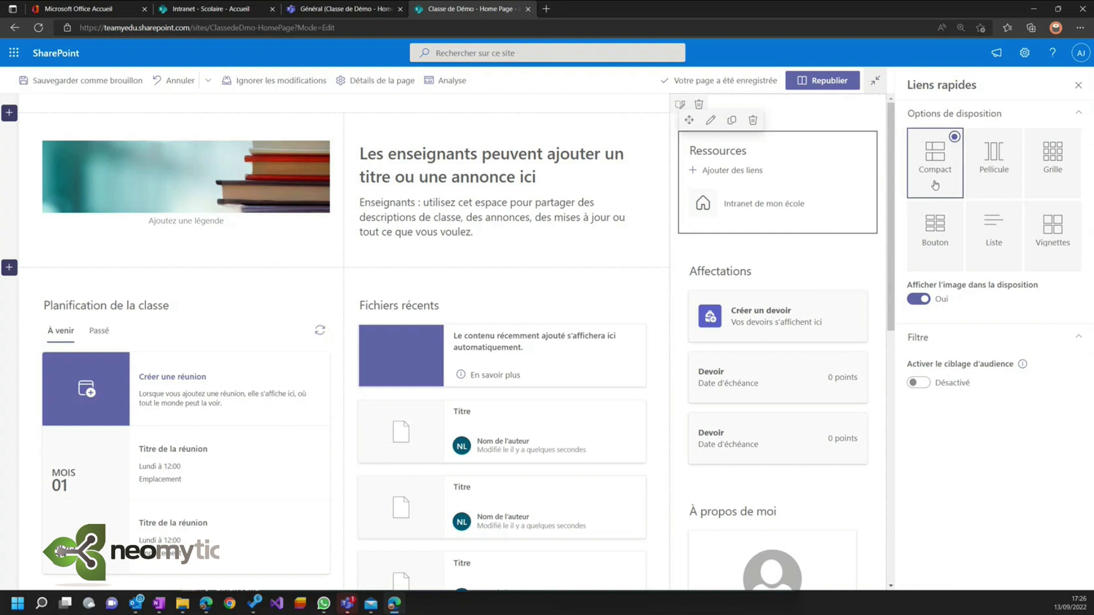
pyautogui.click(993, 165)
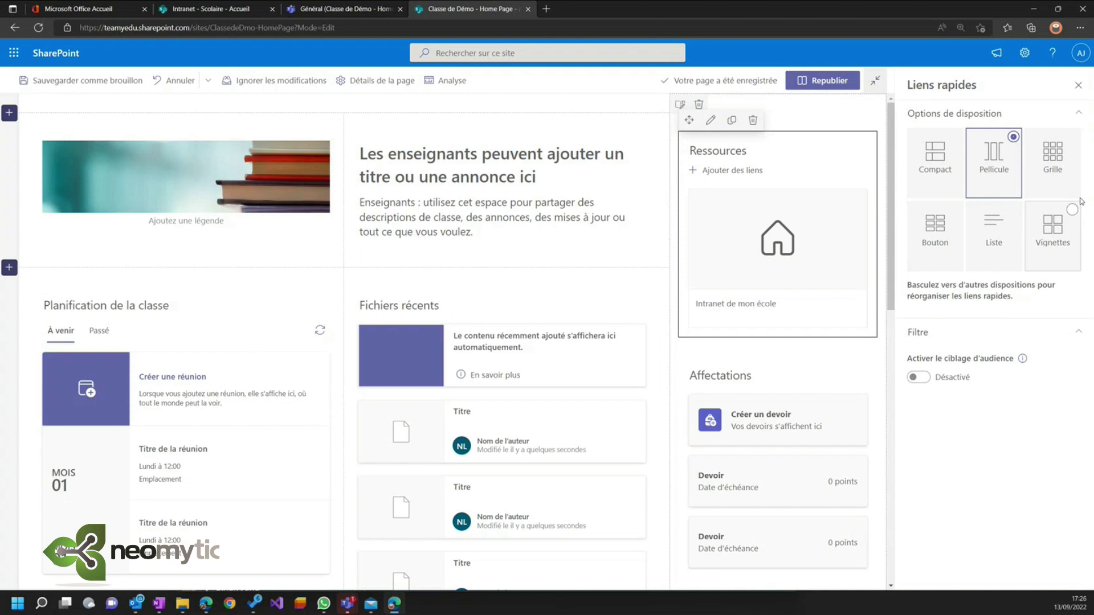
pyautogui.click(1058, 152)
pyautogui.click(943, 239)
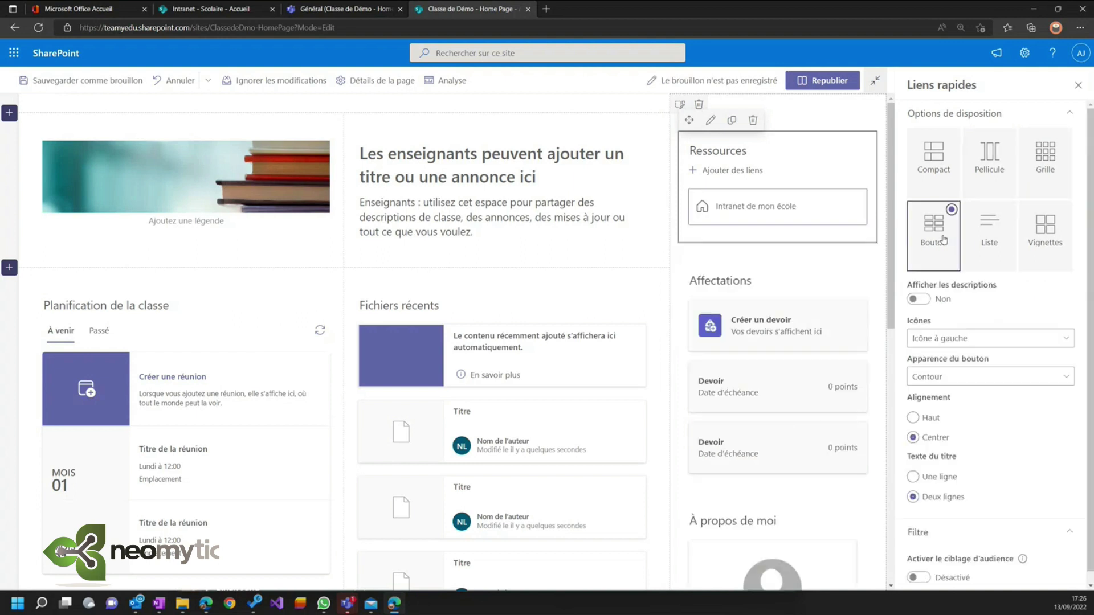
pyautogui.click(986, 239)
pyautogui.click(1053, 226)
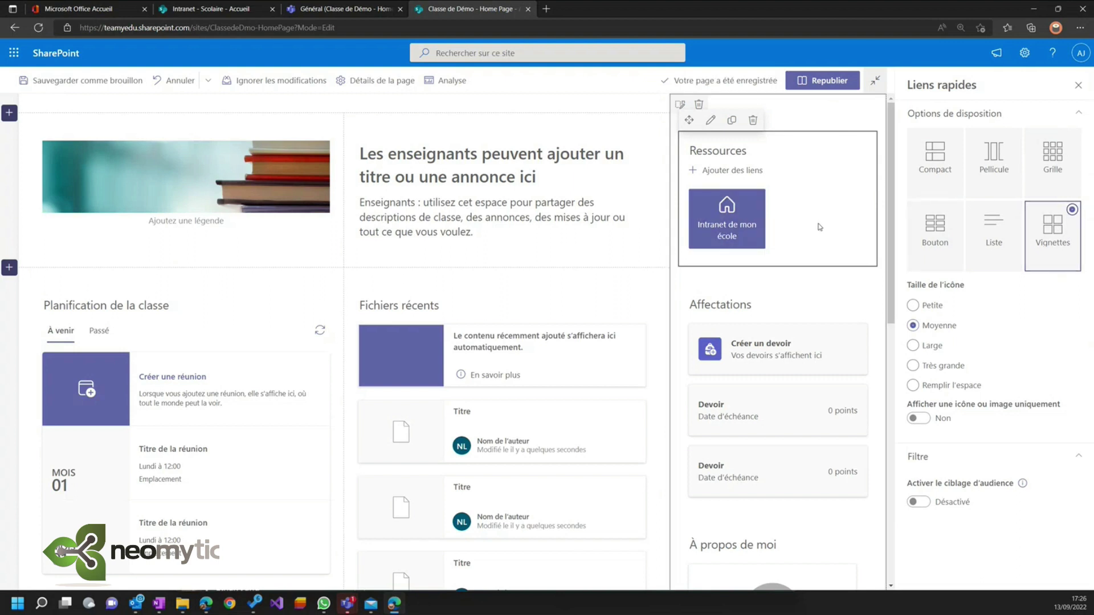
pyautogui.click(734, 171)
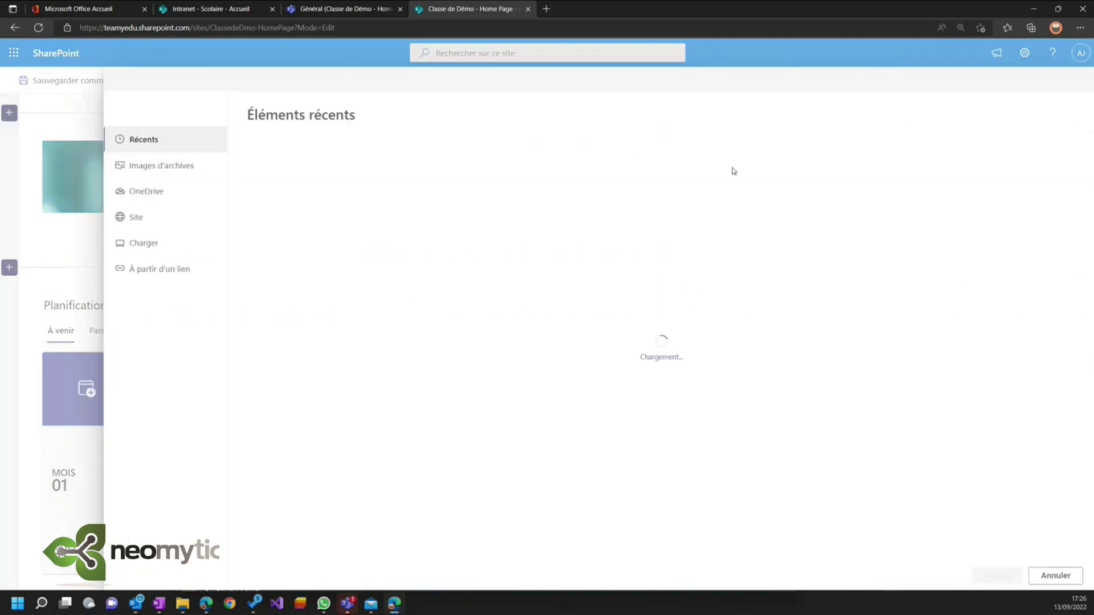
pyautogui.click(188, 270)
pyautogui.write('https://teamy.be')
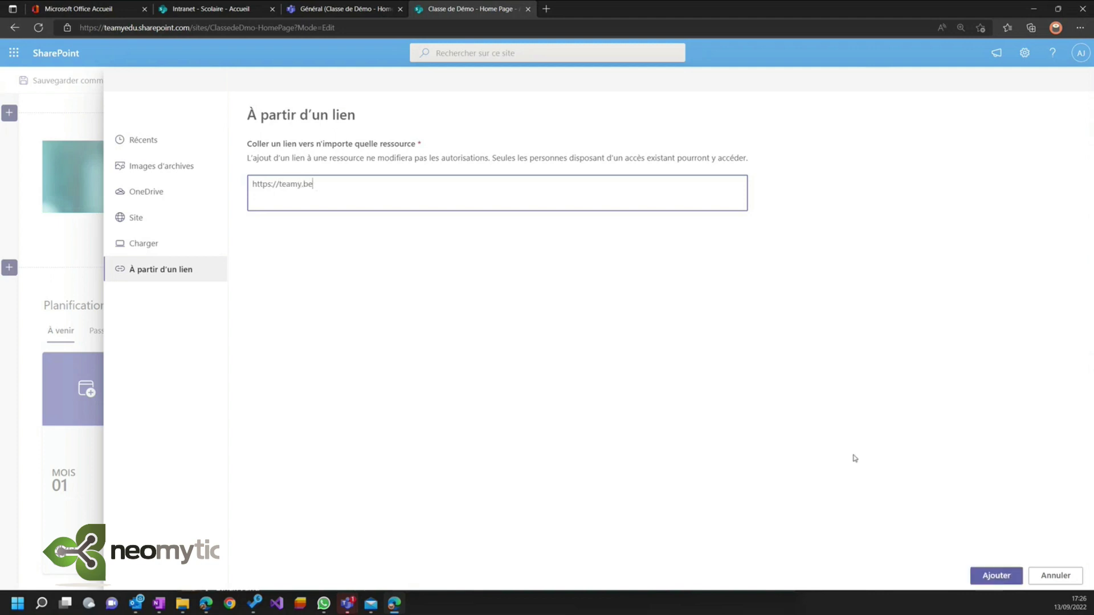
pyautogui.click(1006, 575)
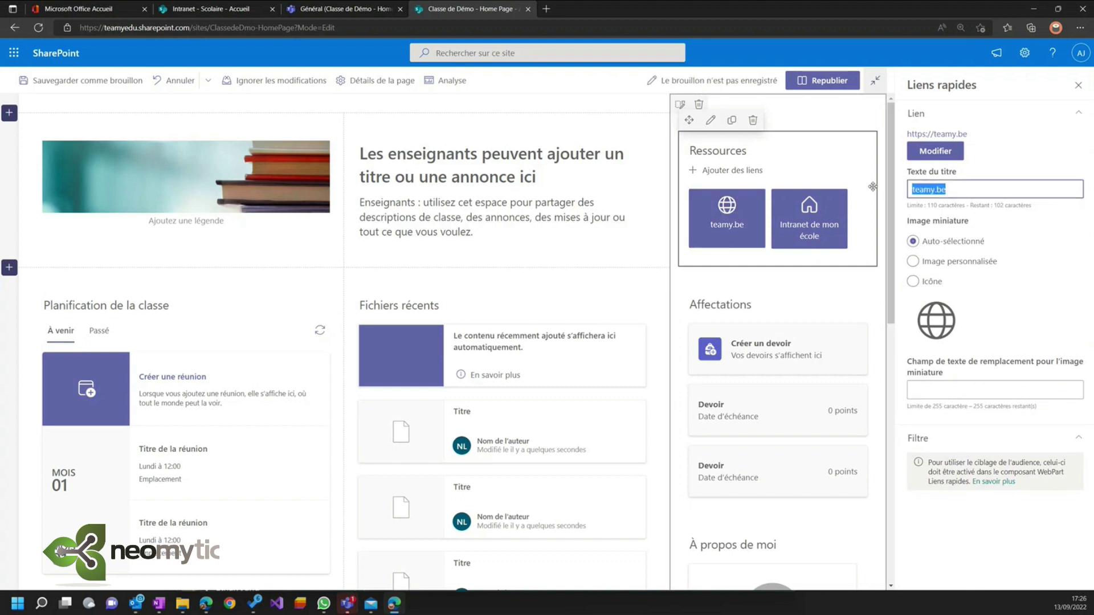
pyautogui.write("Site de l'école")
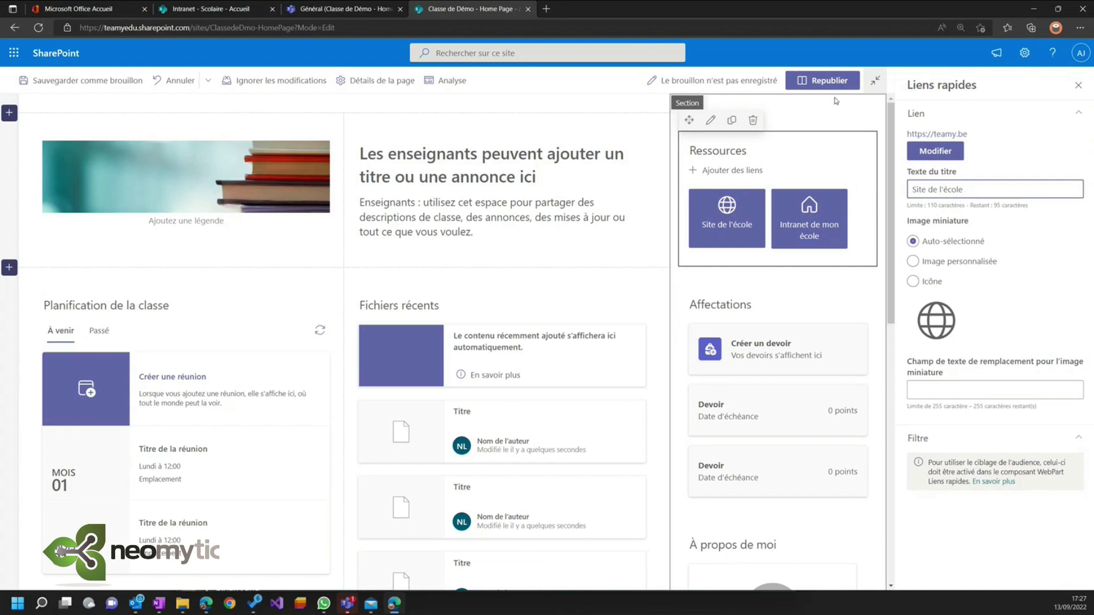
pyautogui.click(824, 83)
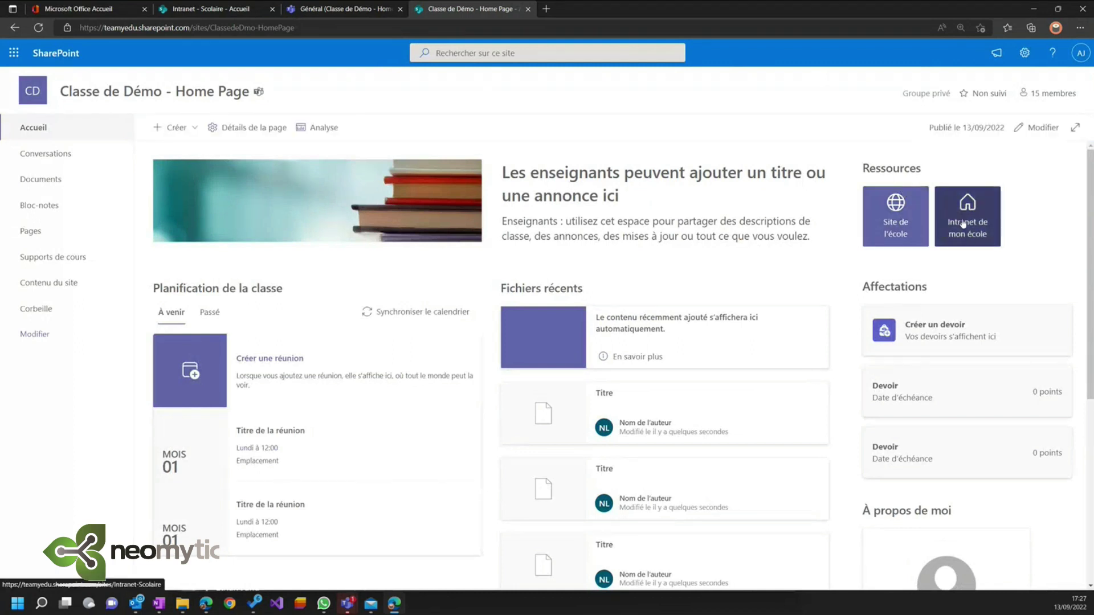
# - Test the Site de l'école and Intranet de mon école links on the published page, closing each opened site
pyautogui.click(903, 227)
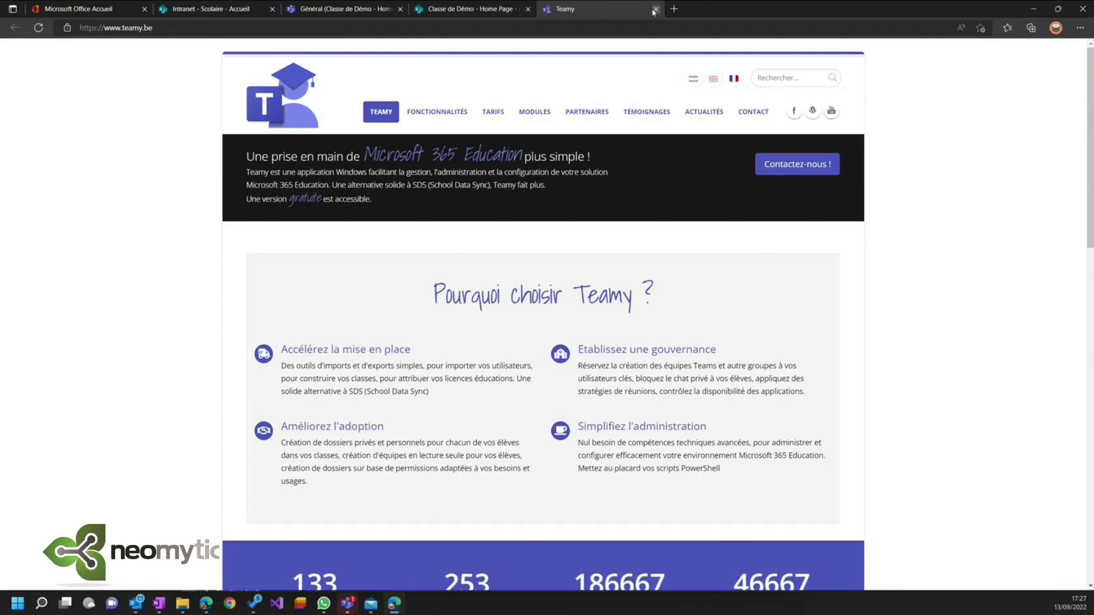
pyautogui.click(655, 9)
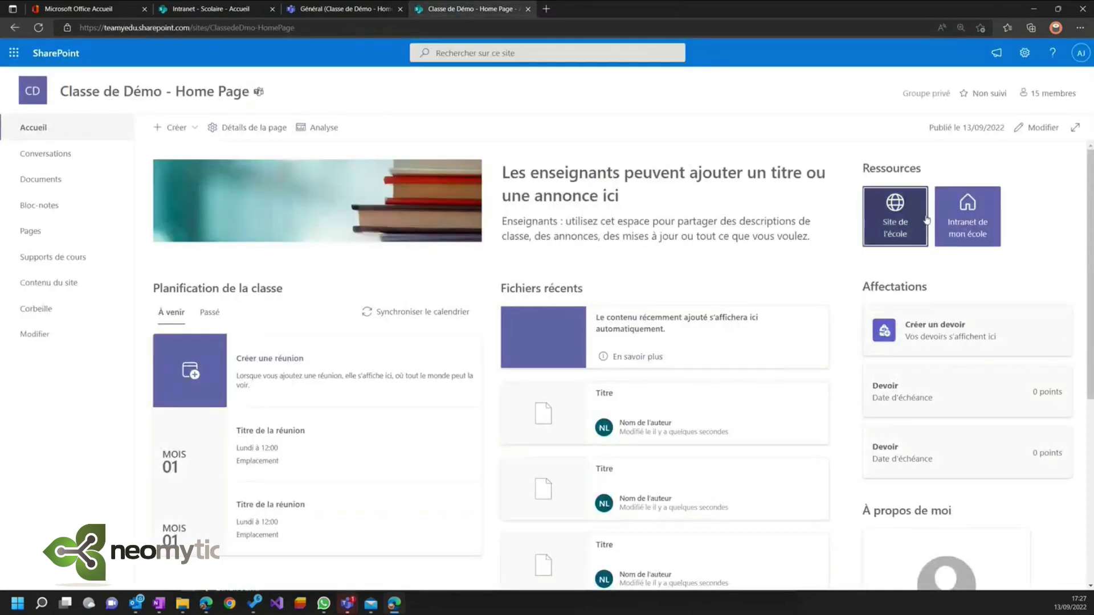
pyautogui.click(968, 222)
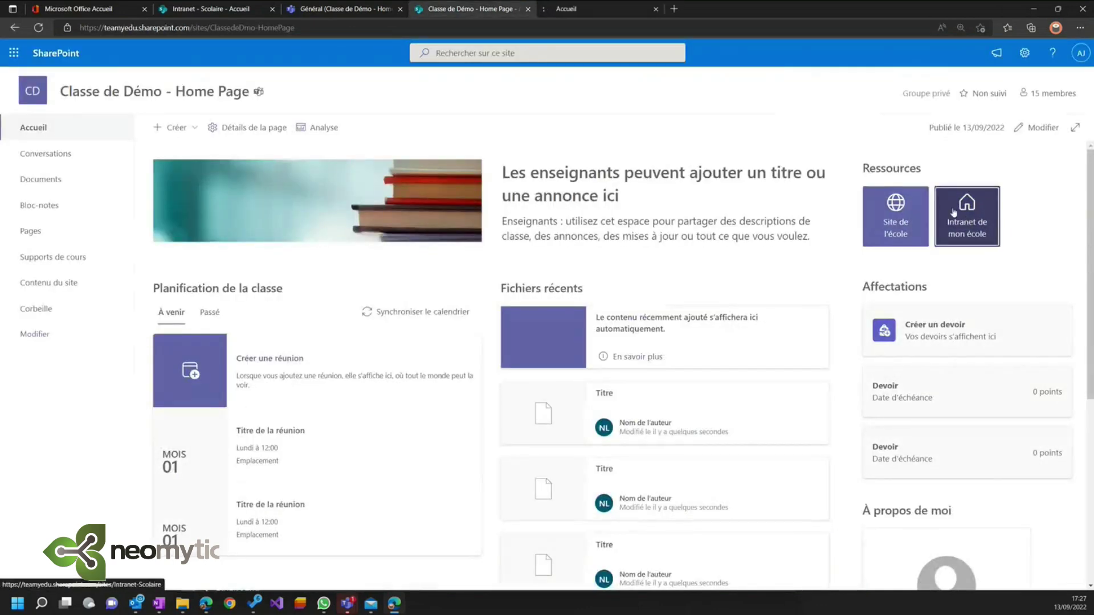
pyautogui.click(593, 11)
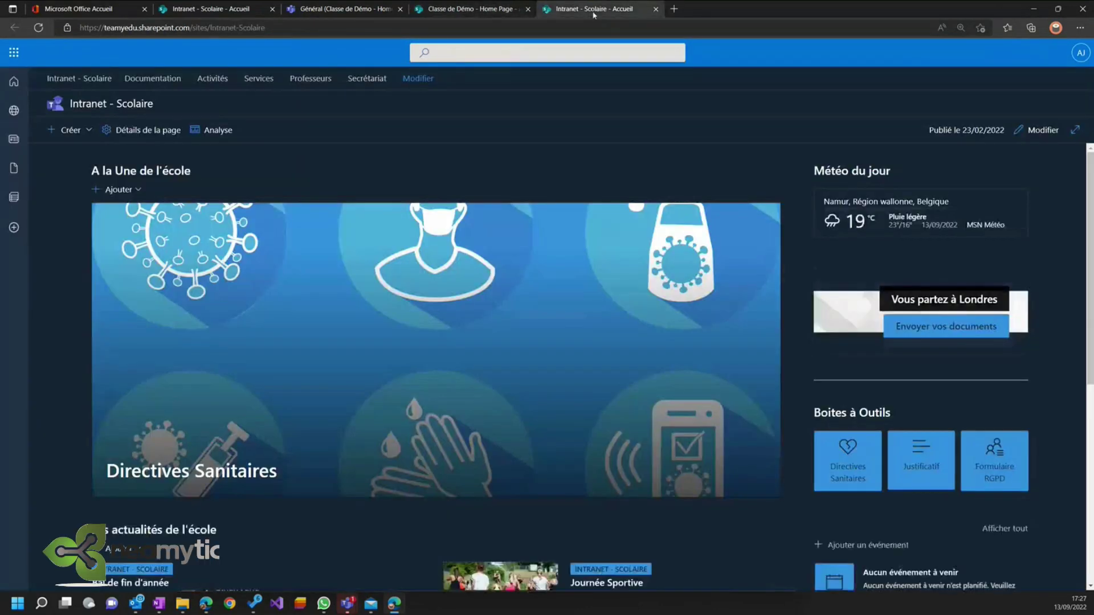
pyautogui.click(657, 10)
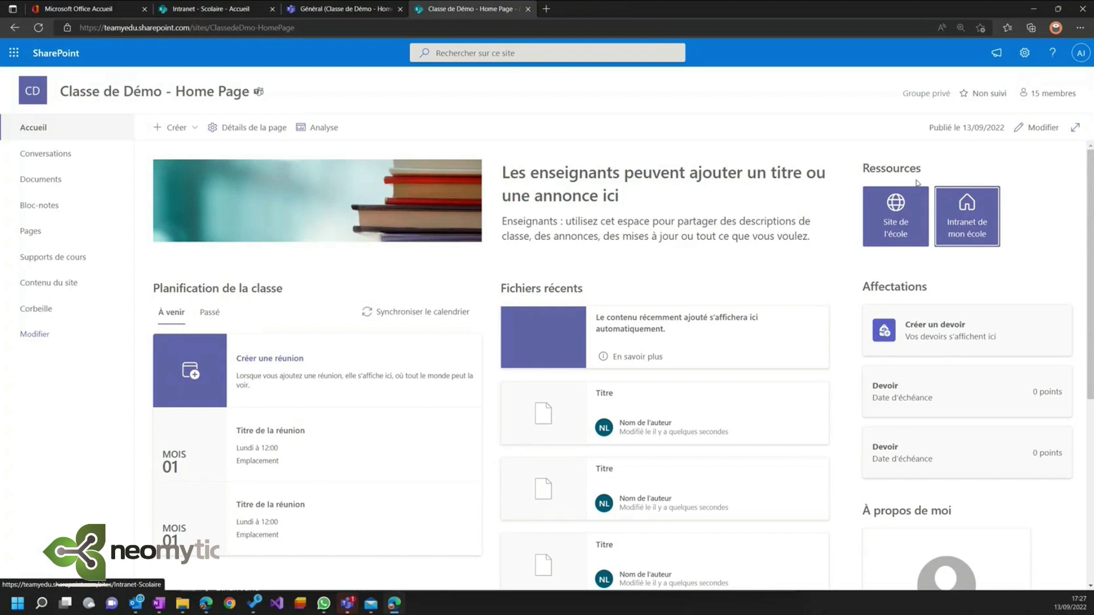
# - Edit the home page and insert a quick links web part titled "Mes Outils" between Ressources and Affectations
pyautogui.click(1042, 127)
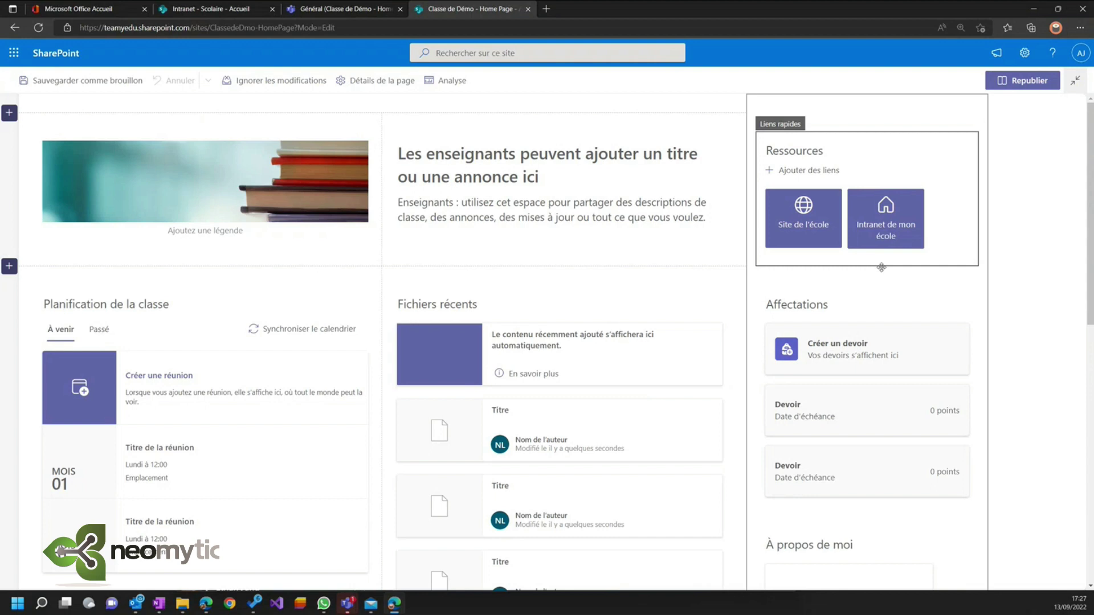
pyautogui.moveTo(872, 278)
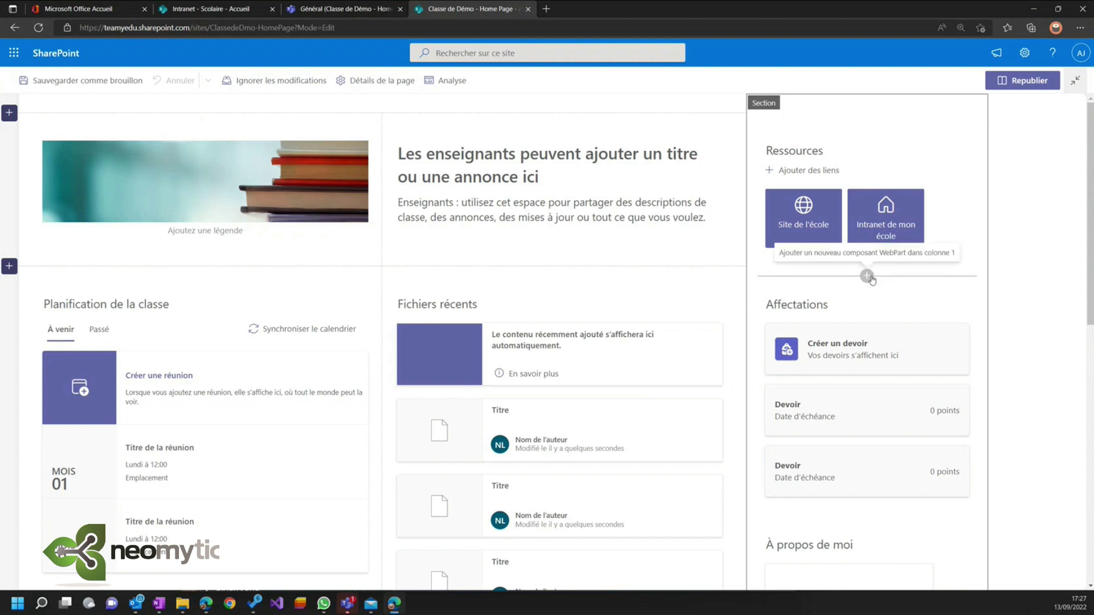
pyautogui.click(867, 277)
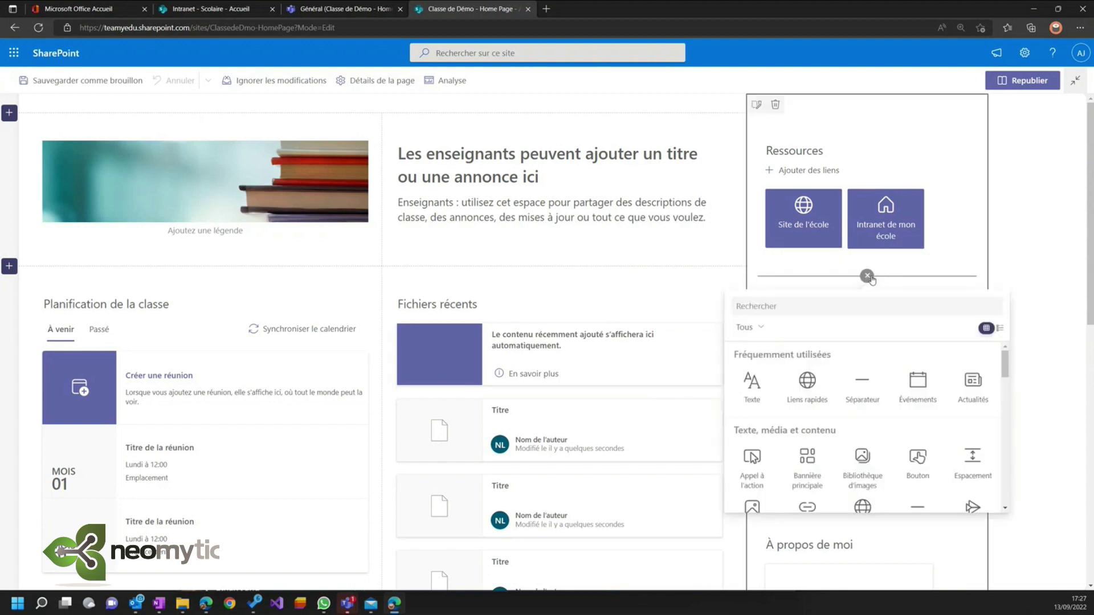
pyautogui.click(810, 390)
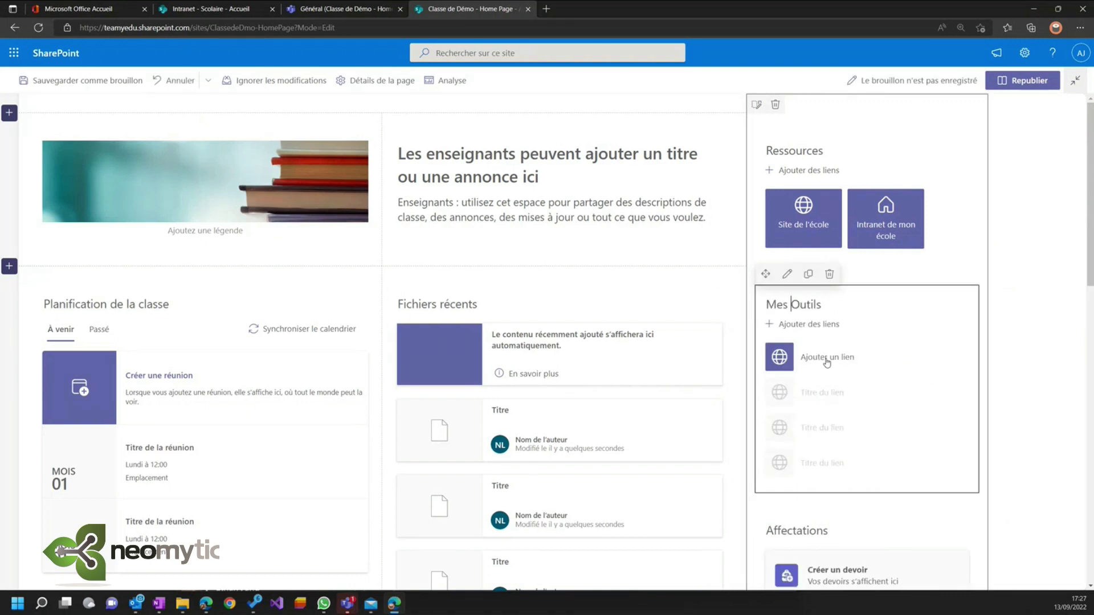
pyautogui.click(826, 357)
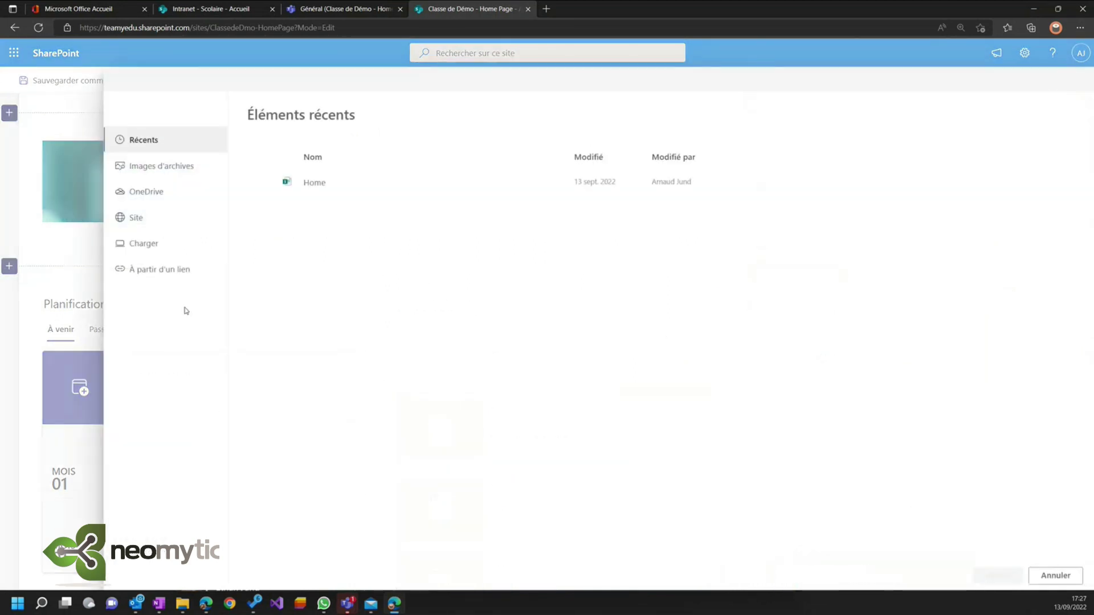
pyautogui.click(163, 270)
pyautogui.hotkey('ctrl', 'v')
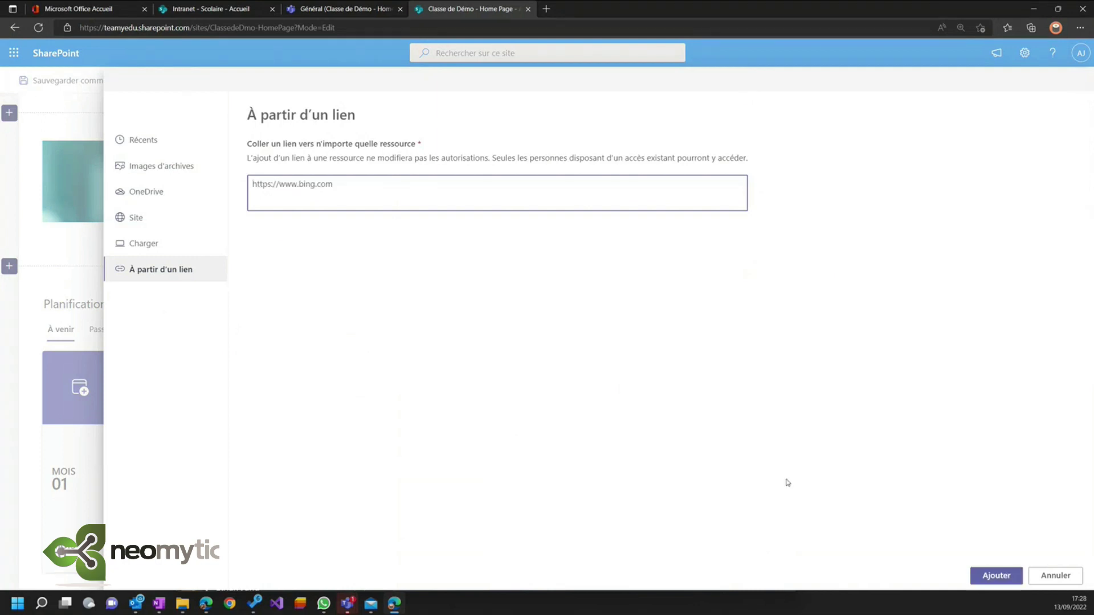
pyautogui.click(996, 575)
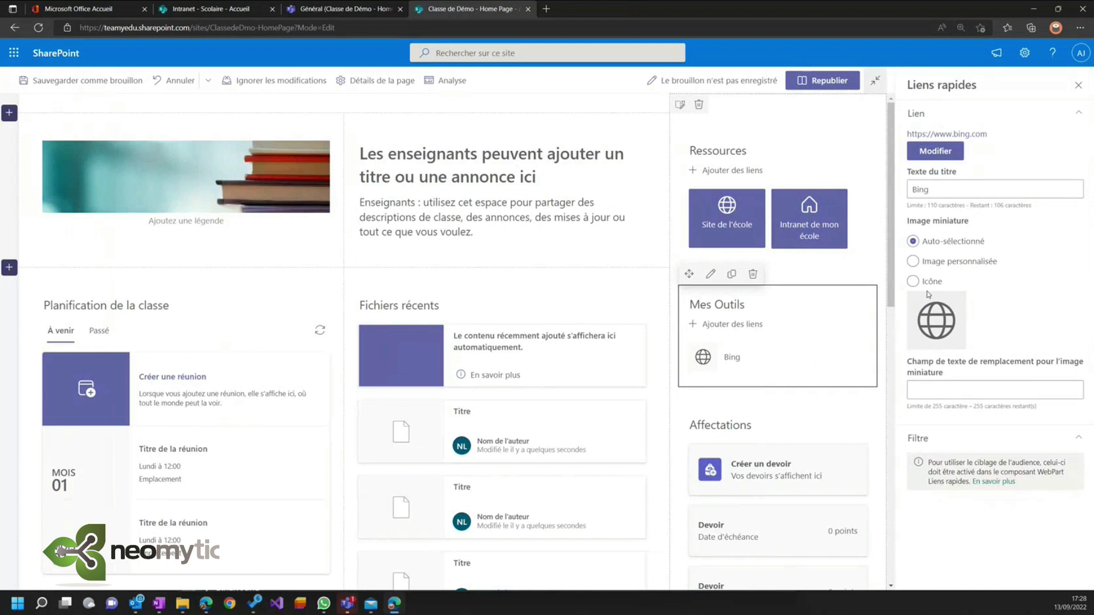
# - Switch the Mes Outils web part to the Bouton layout and republish the page
pyautogui.click(712, 275)
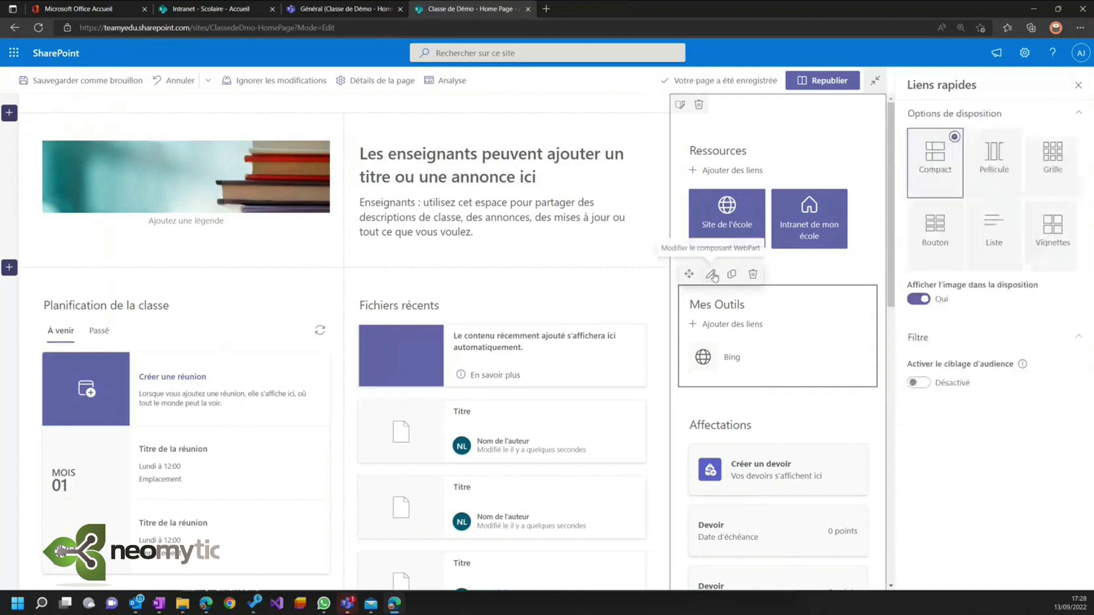
pyautogui.click(944, 242)
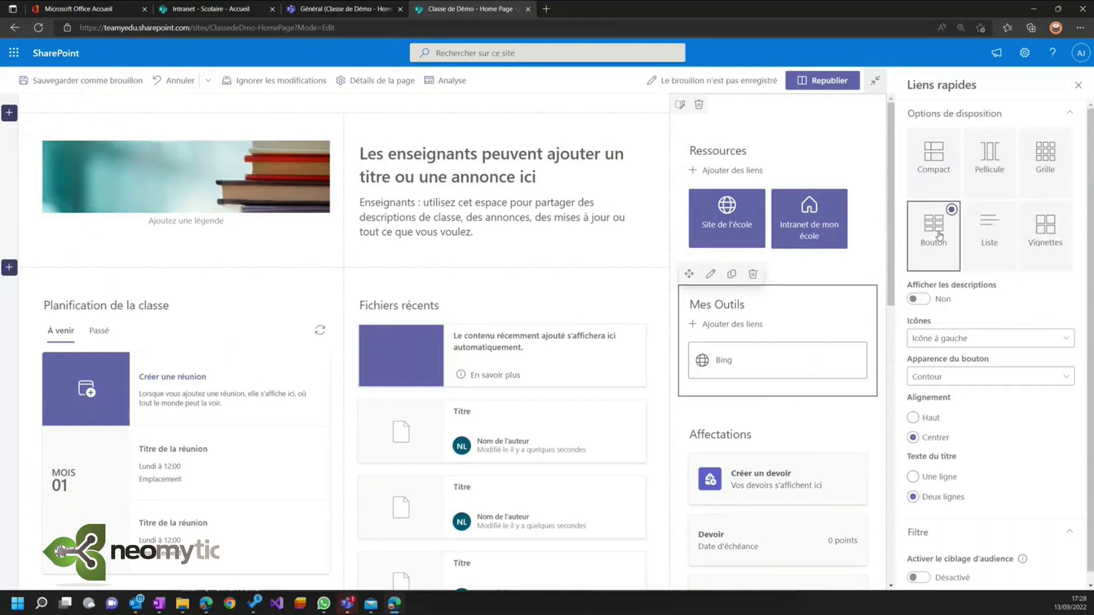
pyautogui.click(829, 81)
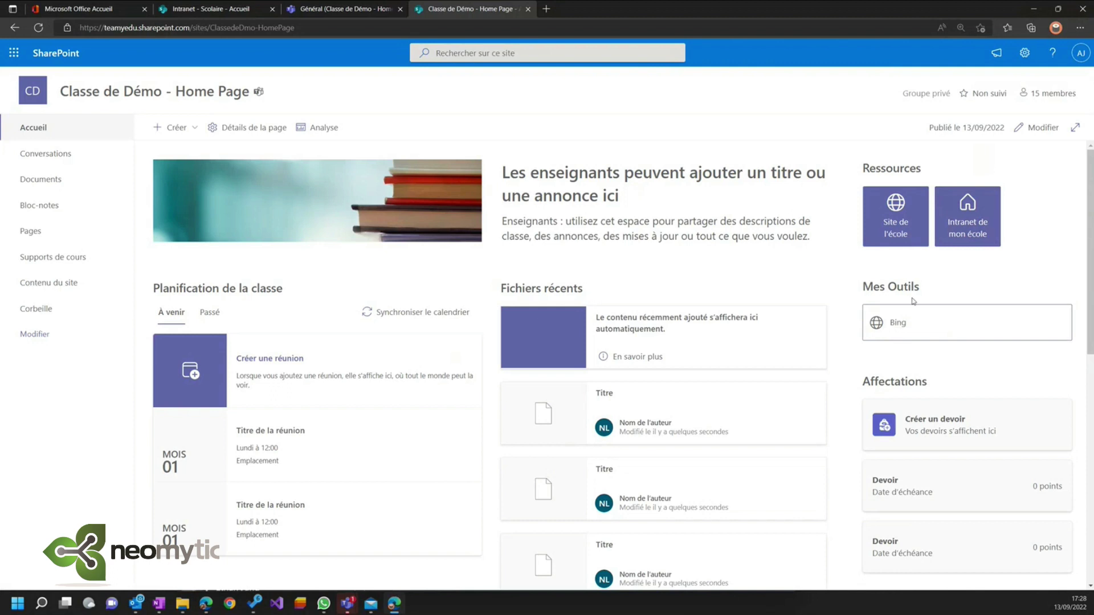
# - Test the Bing link in Mes Outils and open the General folder in the site's Documents library
pyautogui.click(909, 322)
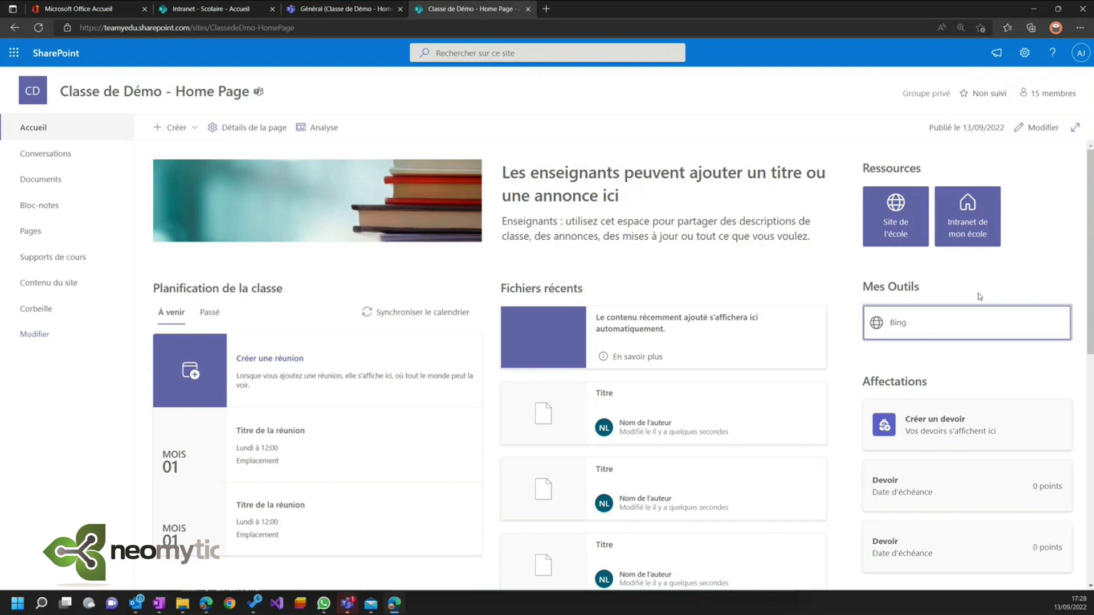
pyautogui.click(41, 179)
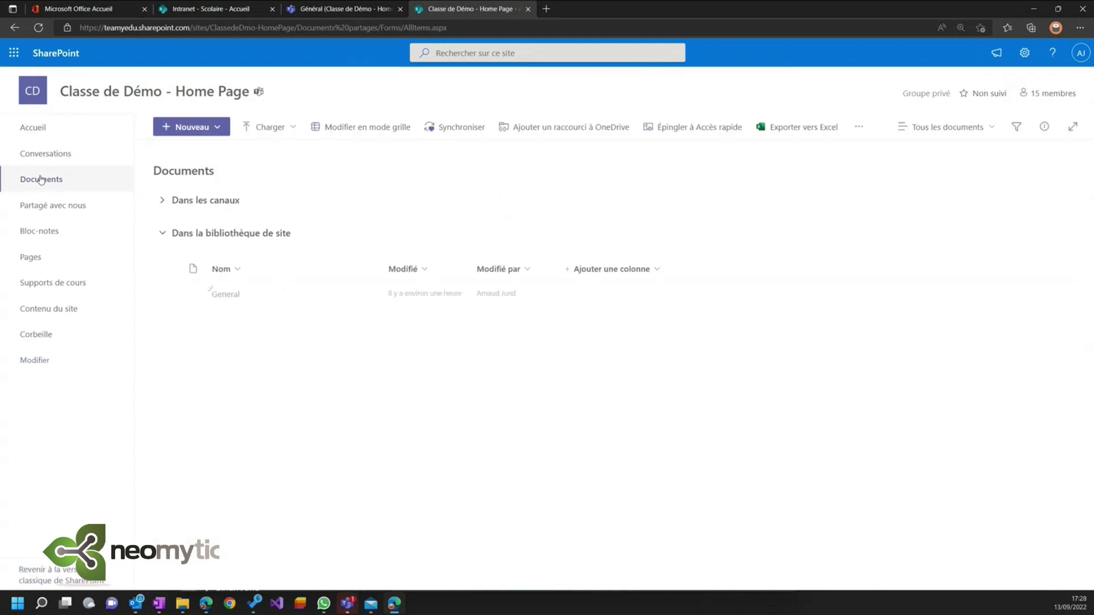
pyautogui.click(215, 294)
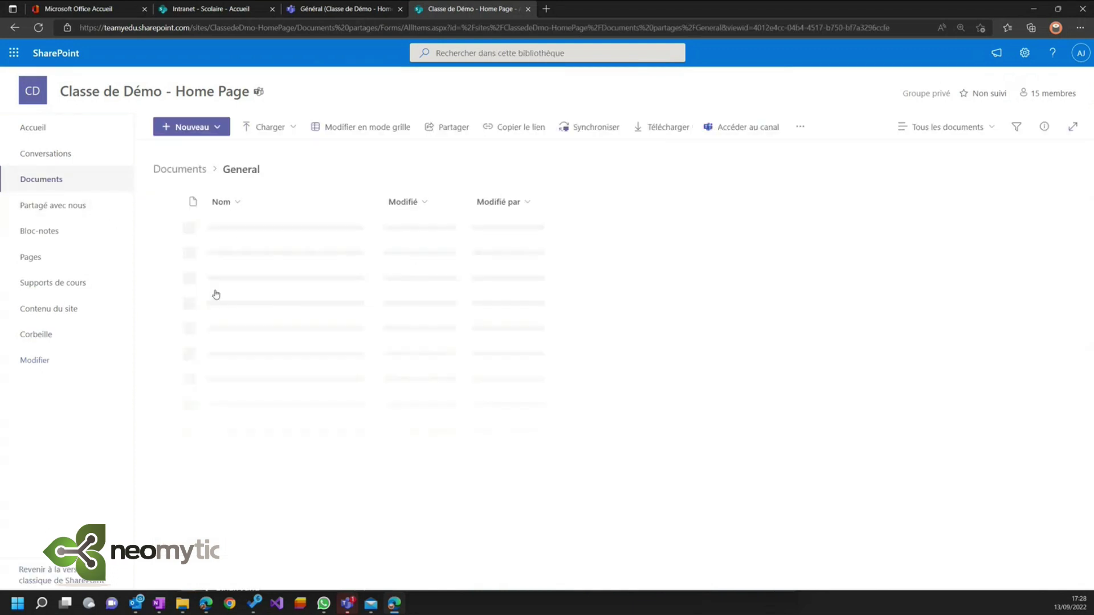
# - Switch to Teams and create a folder named "Ressources" in the files of the Général channel
pyautogui.click(329, 10)
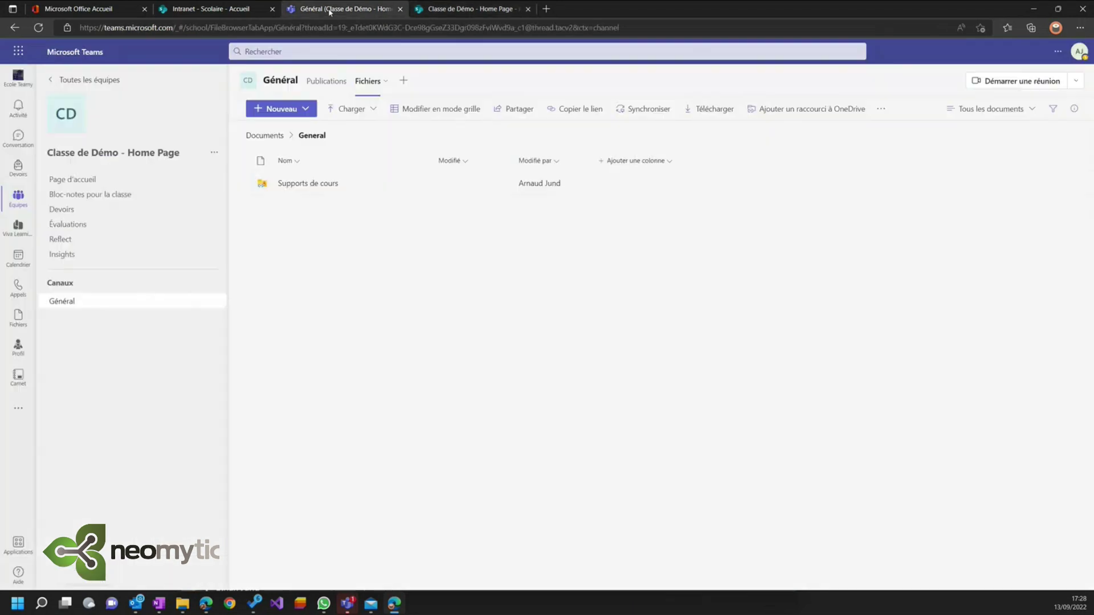
pyautogui.click(70, 304)
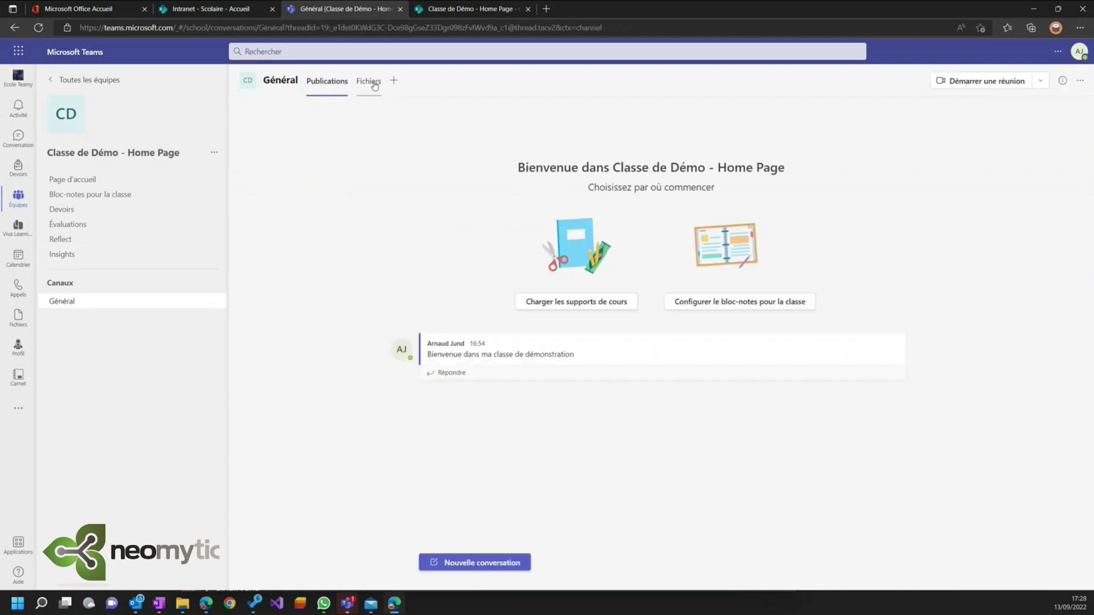
pyautogui.click(371, 83)
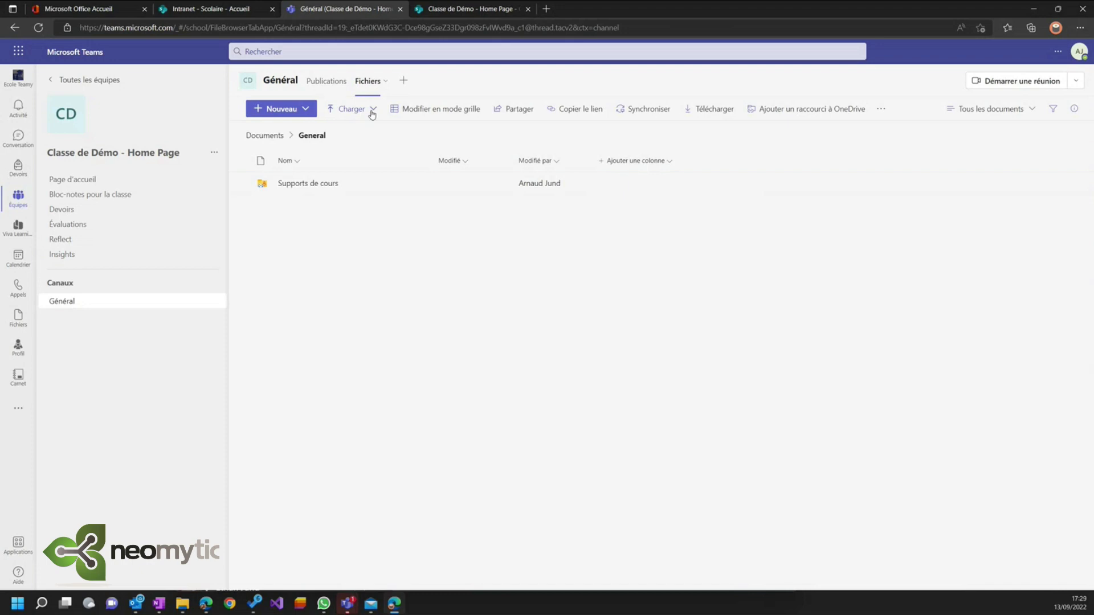
pyautogui.click(305, 110)
pyautogui.click(299, 129)
pyautogui.write('Ressources')
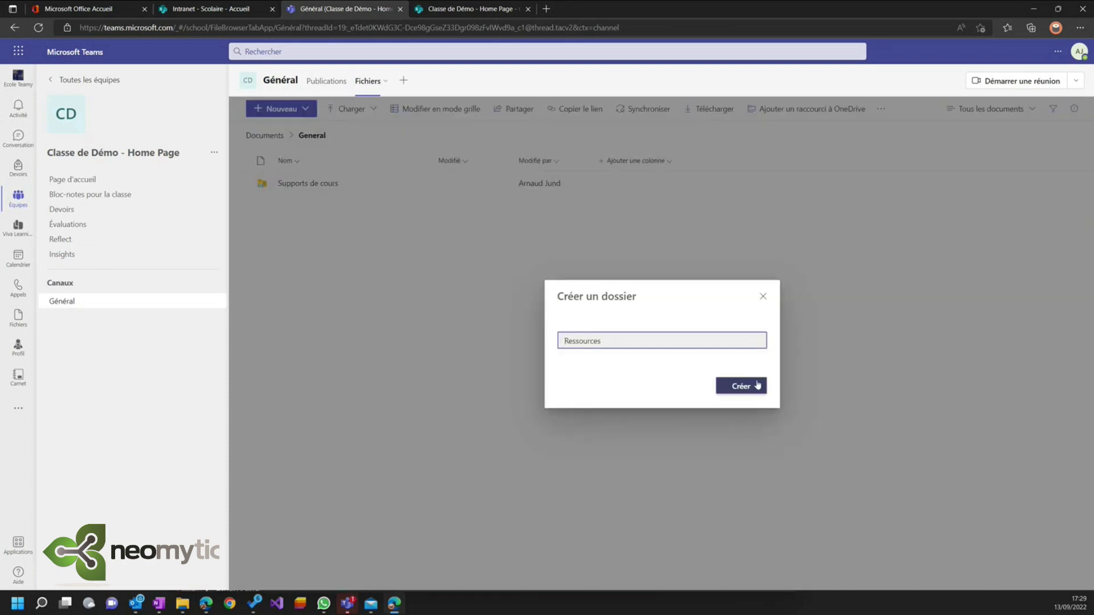
pyautogui.click(741, 386)
# - Upload "Teams, Le guide pratique.pdf" into the Ressources folder of the Général channel
pyautogui.click(294, 208)
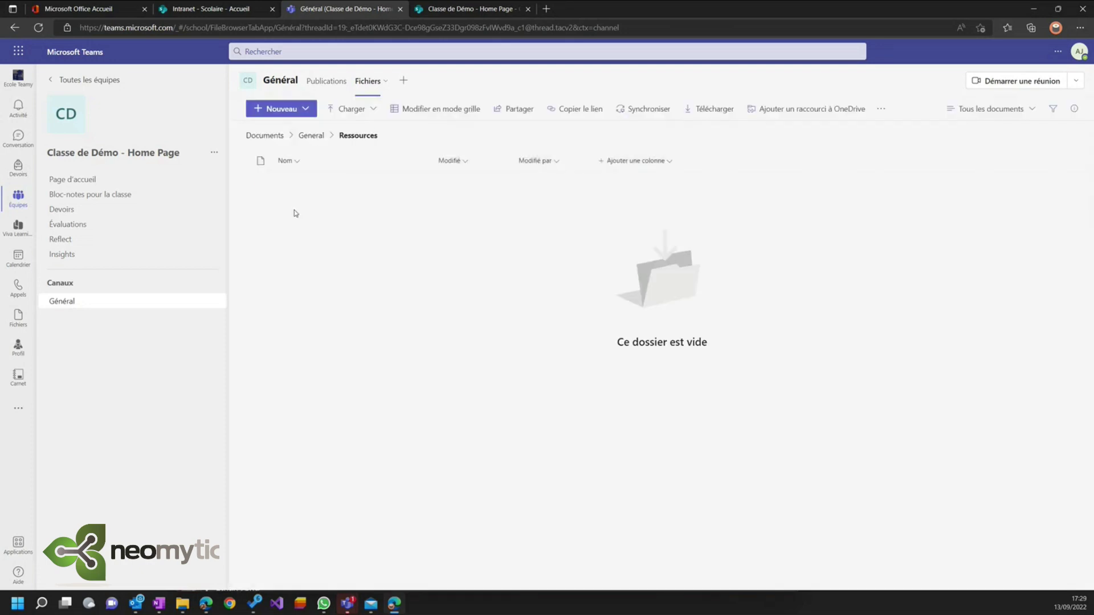
pyautogui.click(371, 109)
pyautogui.click(367, 129)
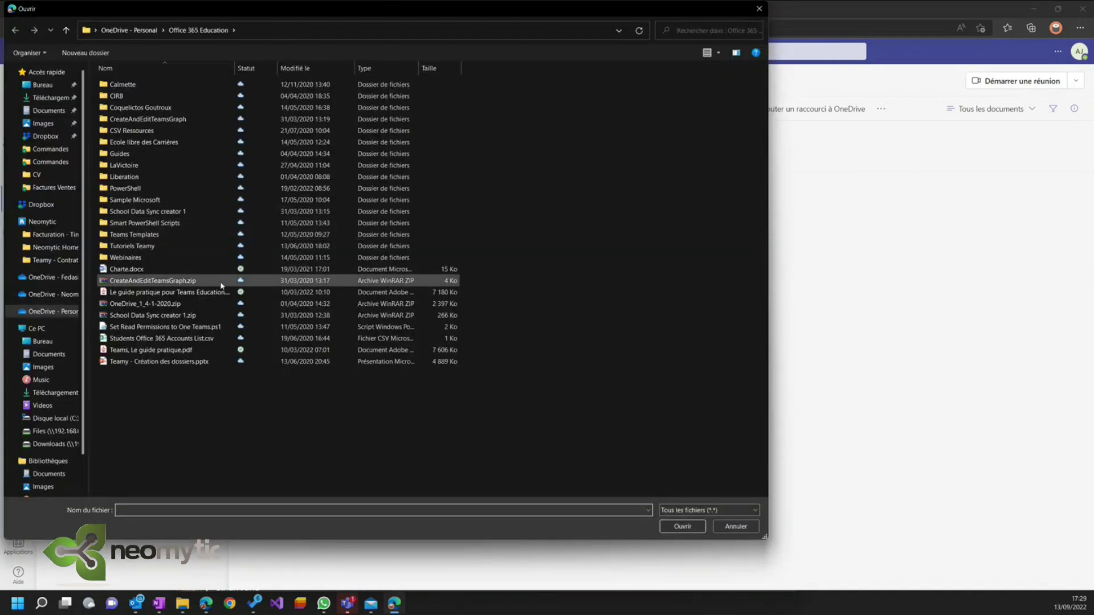
pyautogui.click(194, 295)
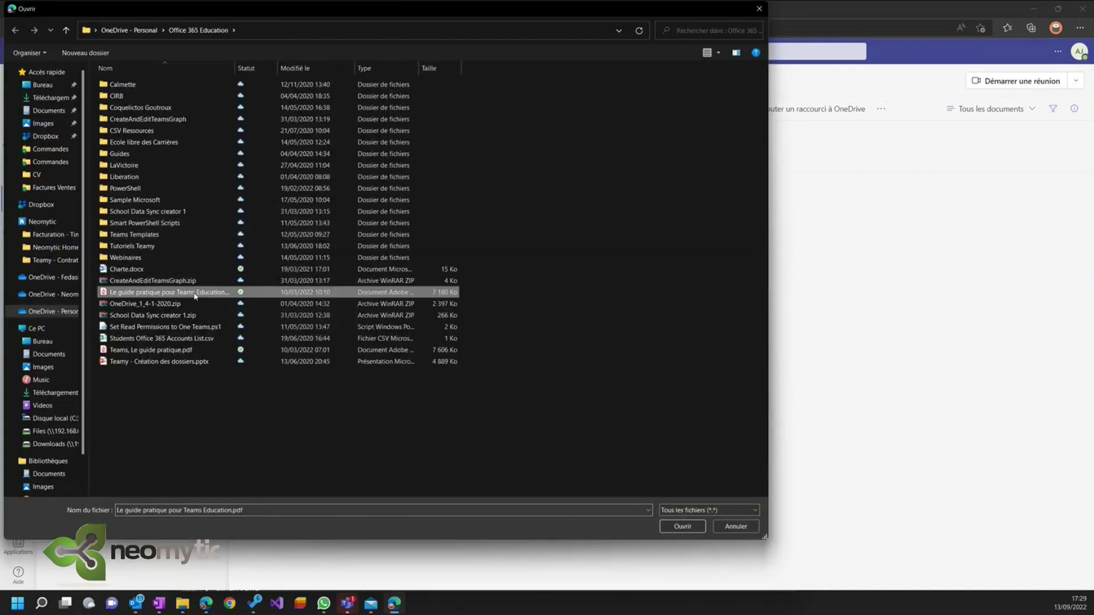
pyautogui.click(176, 351)
pyautogui.click(683, 526)
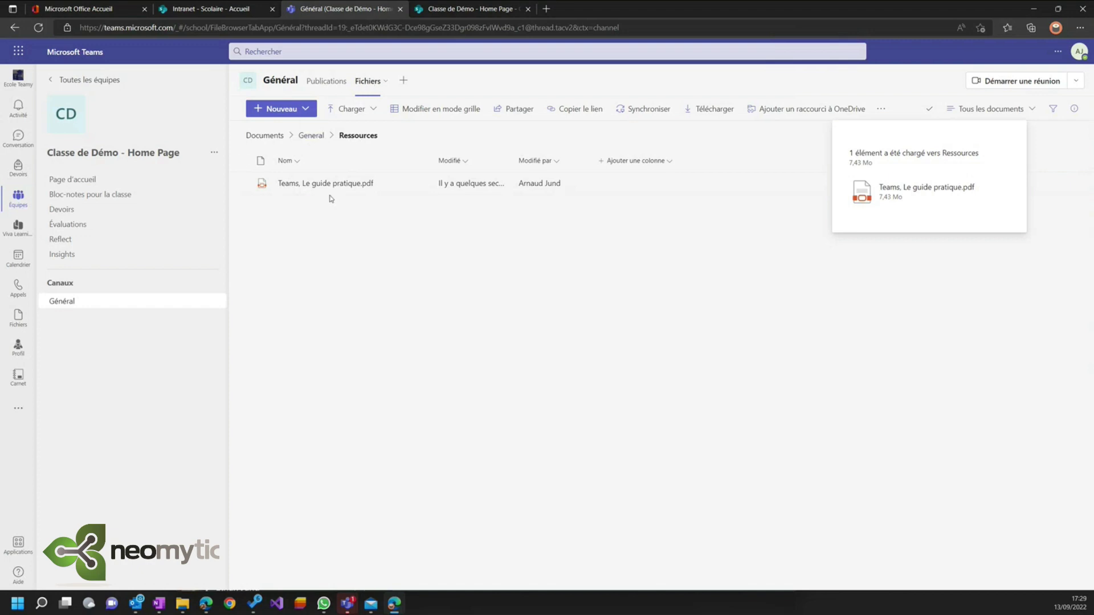
# - Switch to the SharePoint site, open General > Ressources in Documents, and copy the link to "Teams, Le guide pratique.pdf"
pyautogui.click(518, 9)
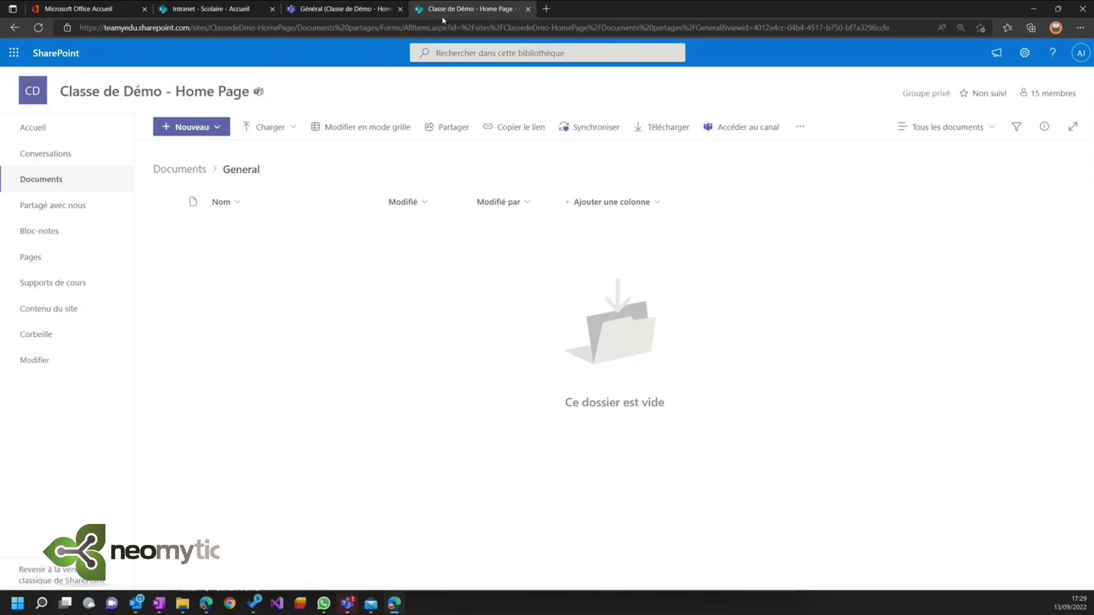
pyautogui.click(180, 170)
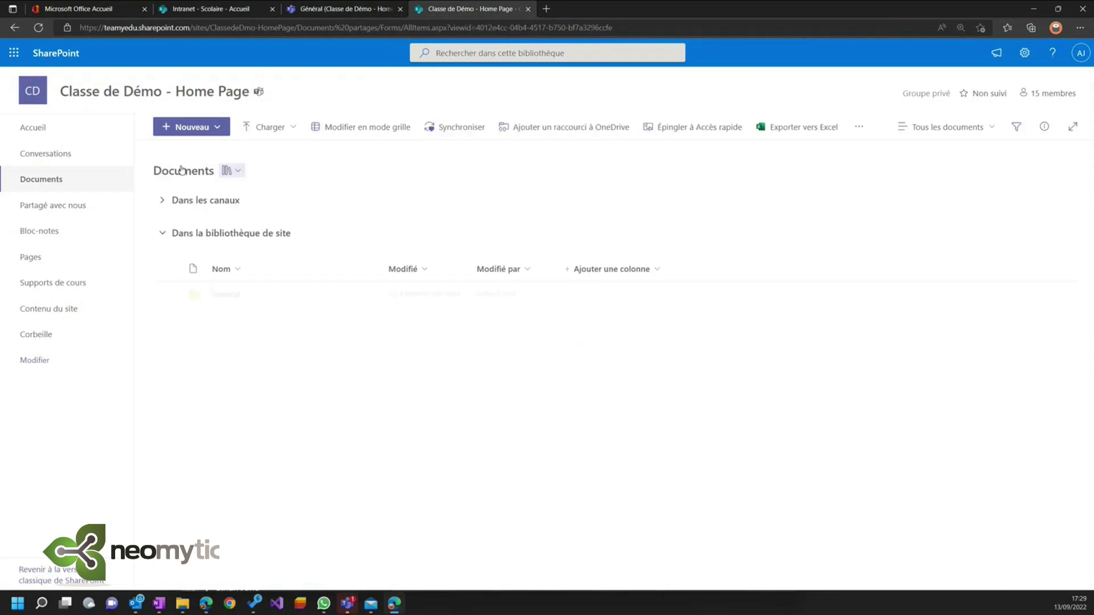
pyautogui.click(227, 294)
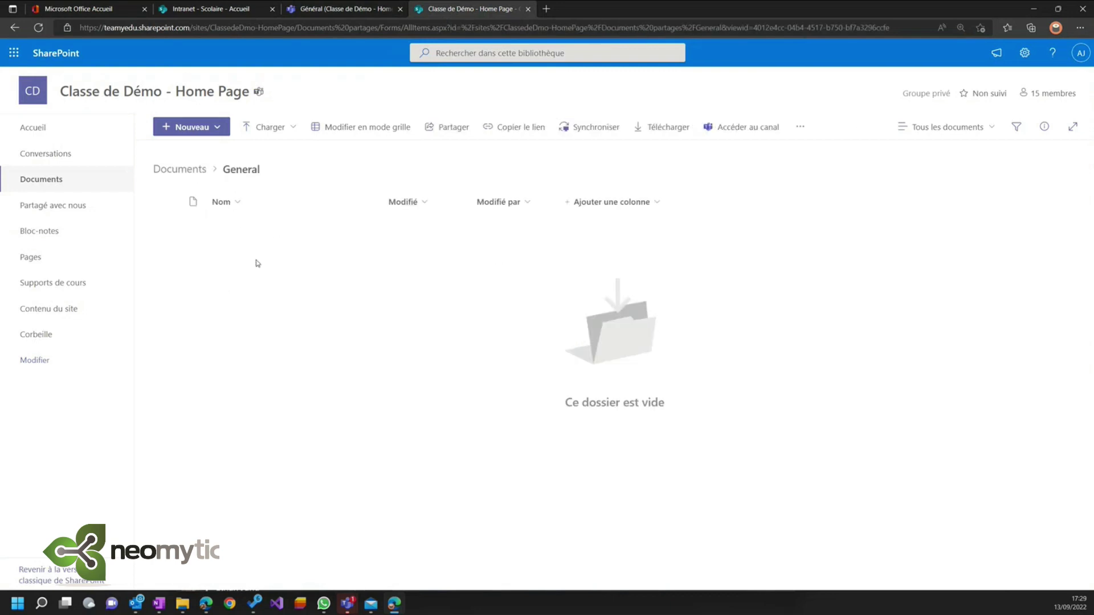
pyautogui.click(264, 231)
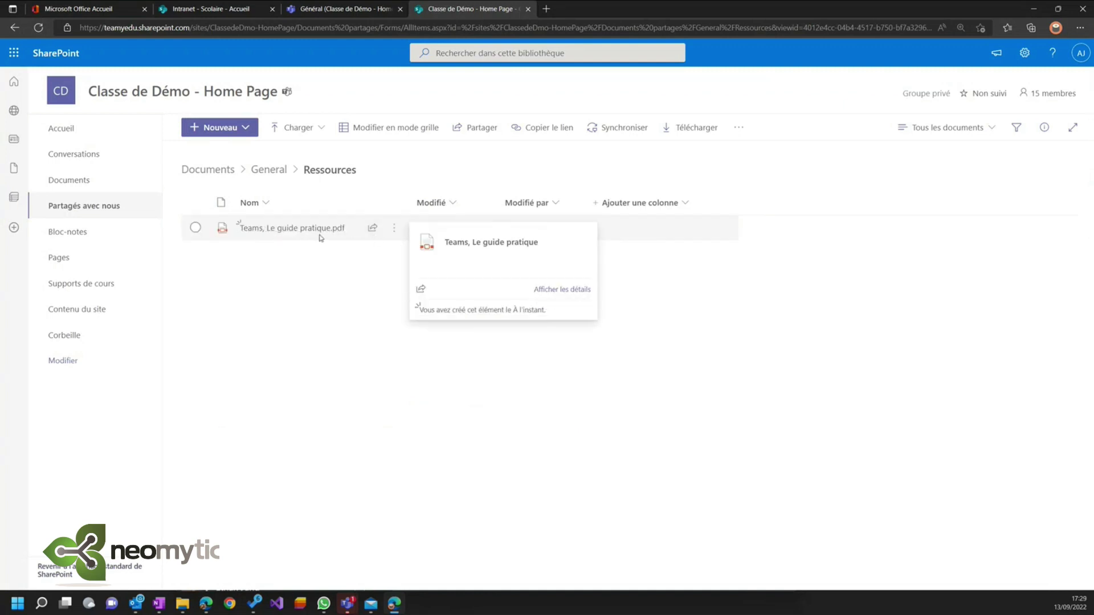
pyautogui.click(394, 228)
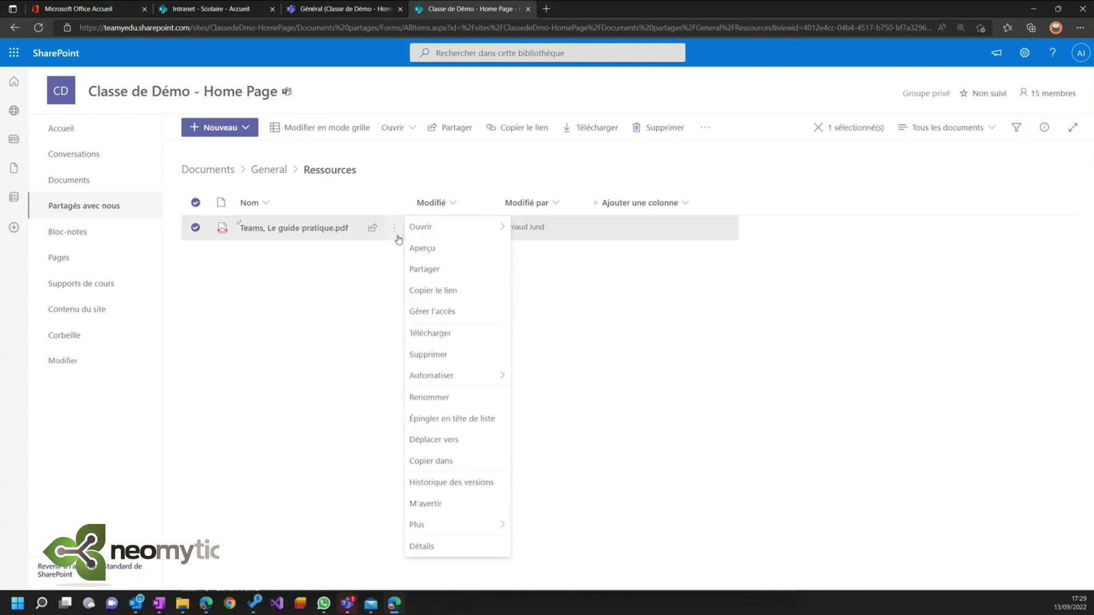
pyautogui.click(451, 292)
pyautogui.click(648, 332)
pyautogui.click(674, 254)
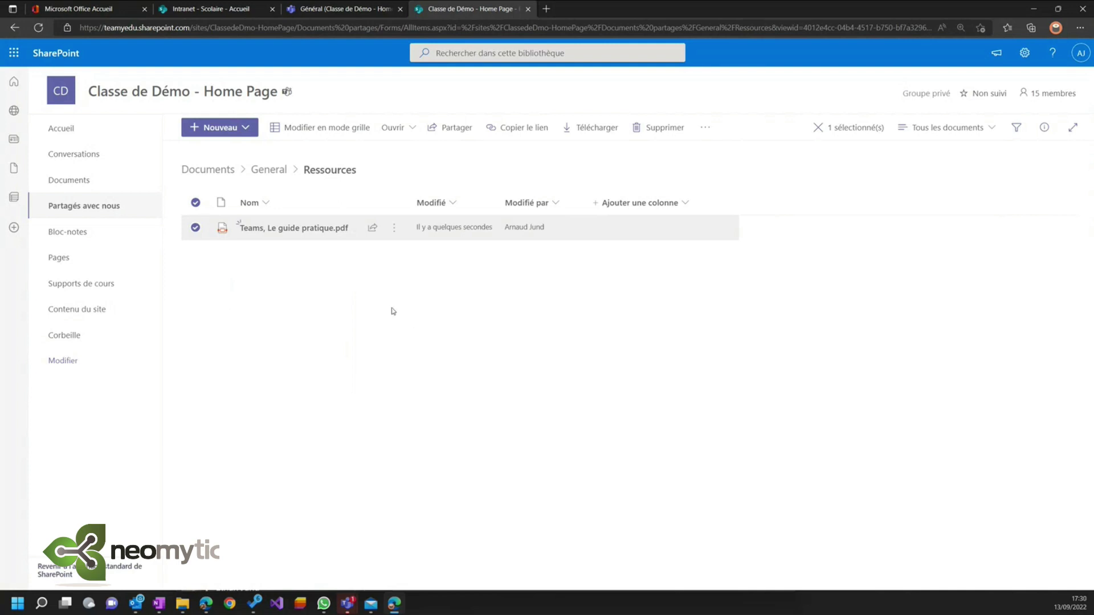
# - Edit the site's home page and add the copied PDF link to the Mes Outils web part
pyautogui.click(70, 129)
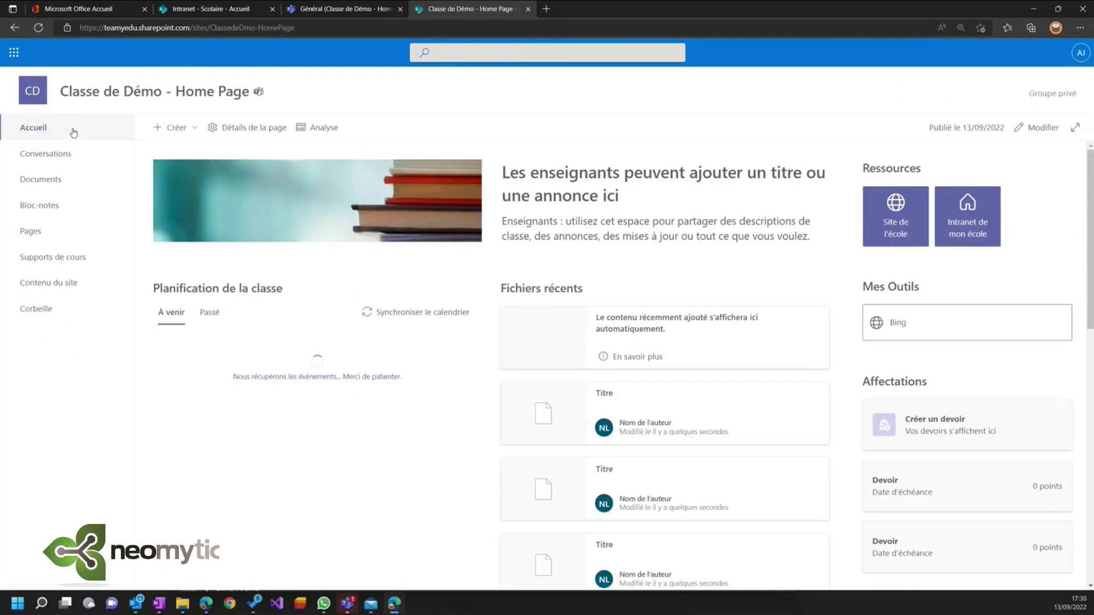
pyautogui.click(1043, 127)
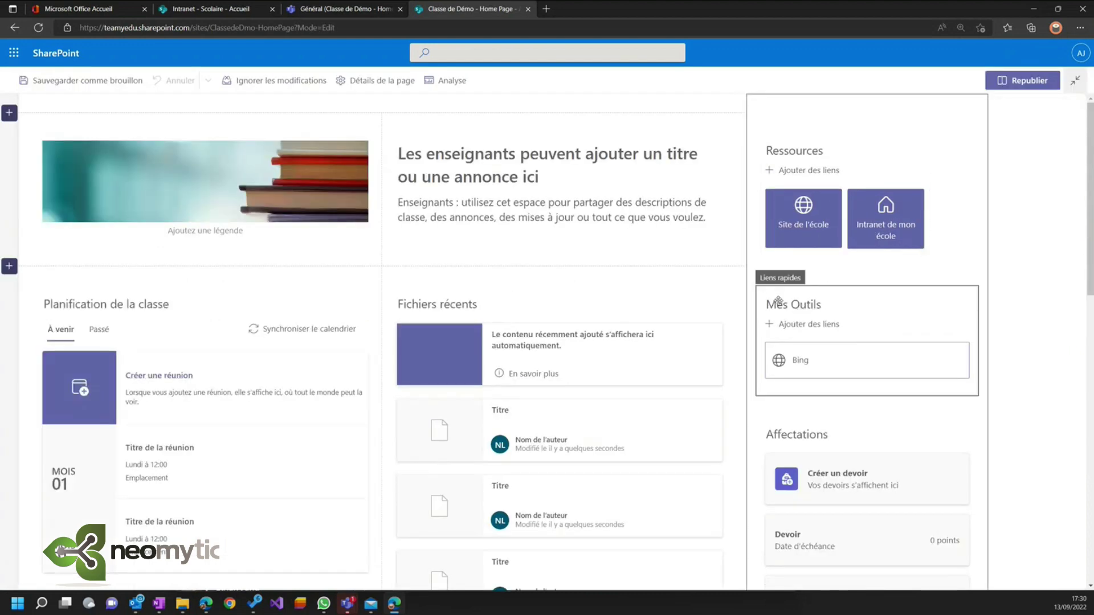
pyautogui.click(798, 325)
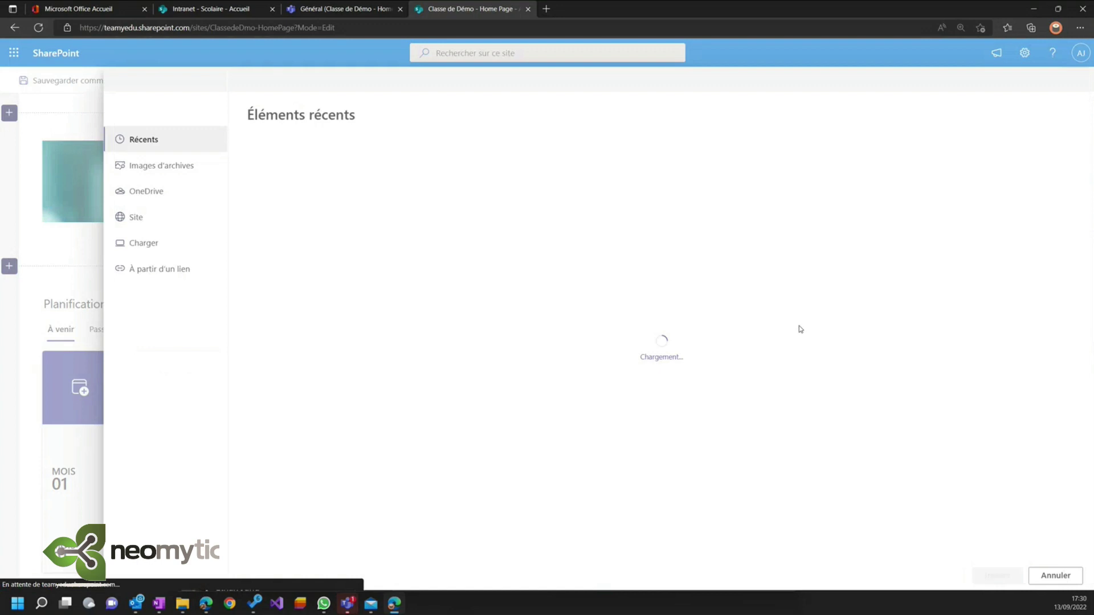
pyautogui.click(175, 276)
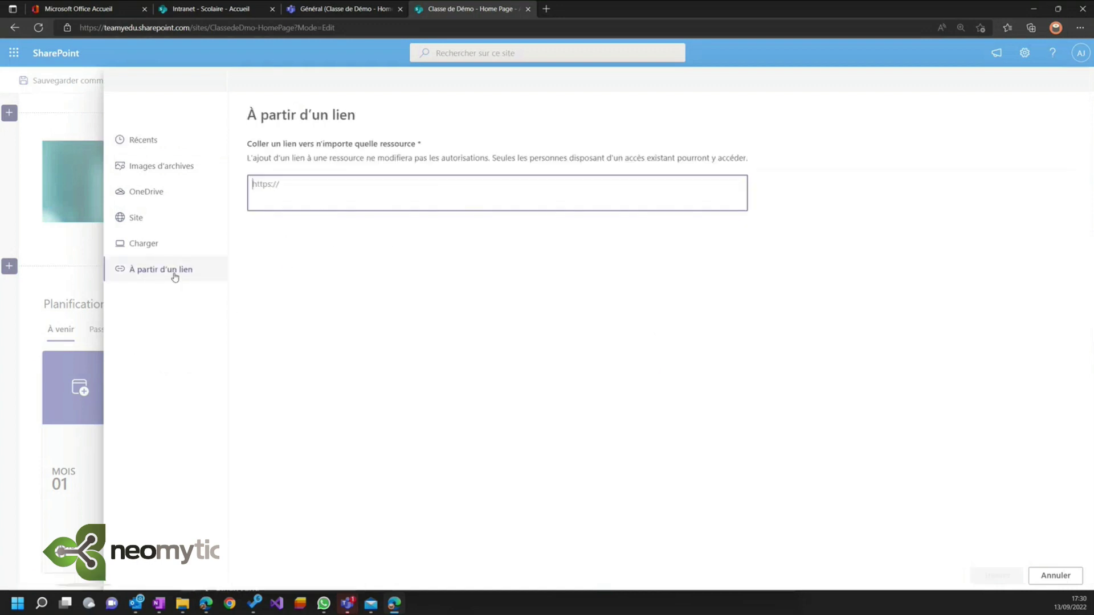
pyautogui.write('https://teamyedu.sharepoint.com/:b:/r/sites/ClassedeDmo-HomePage/Documents%20partages/General/Ressources/Teams,%20Le%20guide%20pratique.pdf?csf=1&web=1&e=5OvS0R')
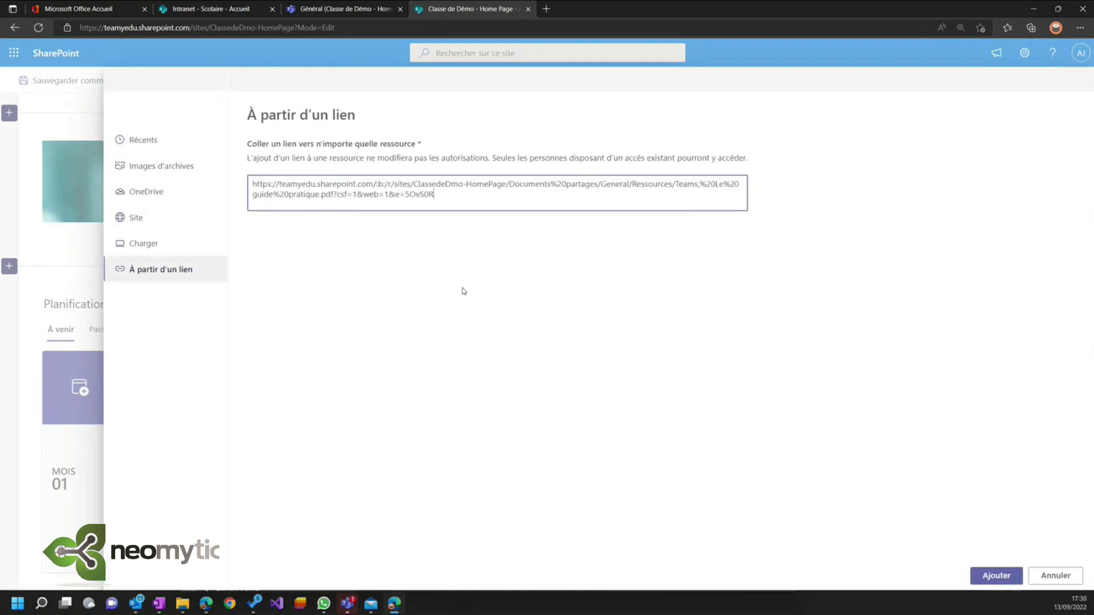
pyautogui.click(996, 575)
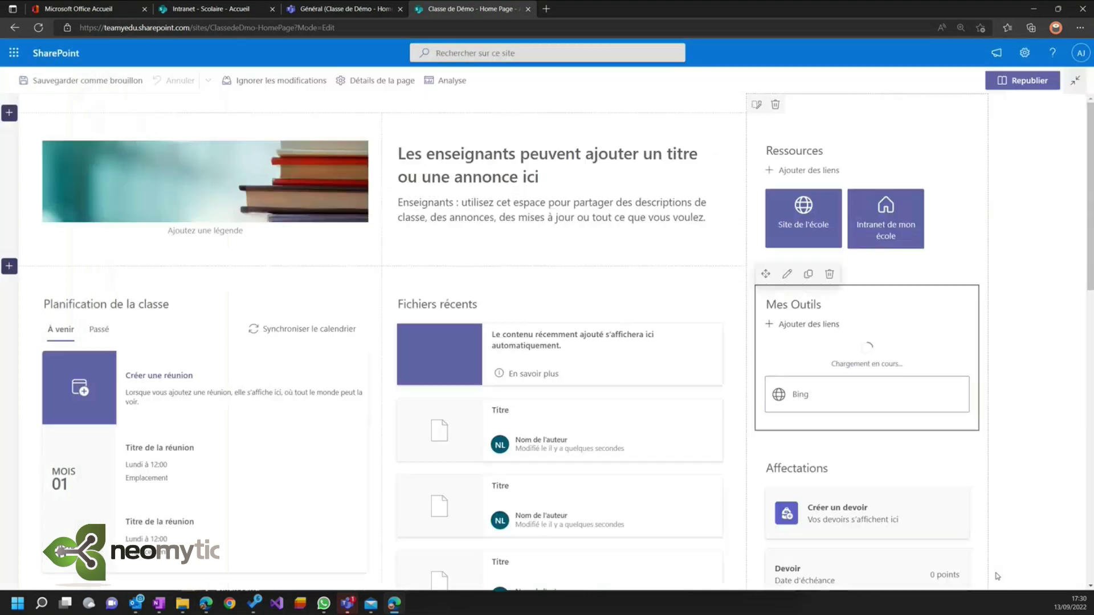
# - Title the new Mes Outils link "Guide Pratique de Teams" and republish the page
pyautogui.moveTo(1006, 222); pyautogui.dragTo(910, 222)
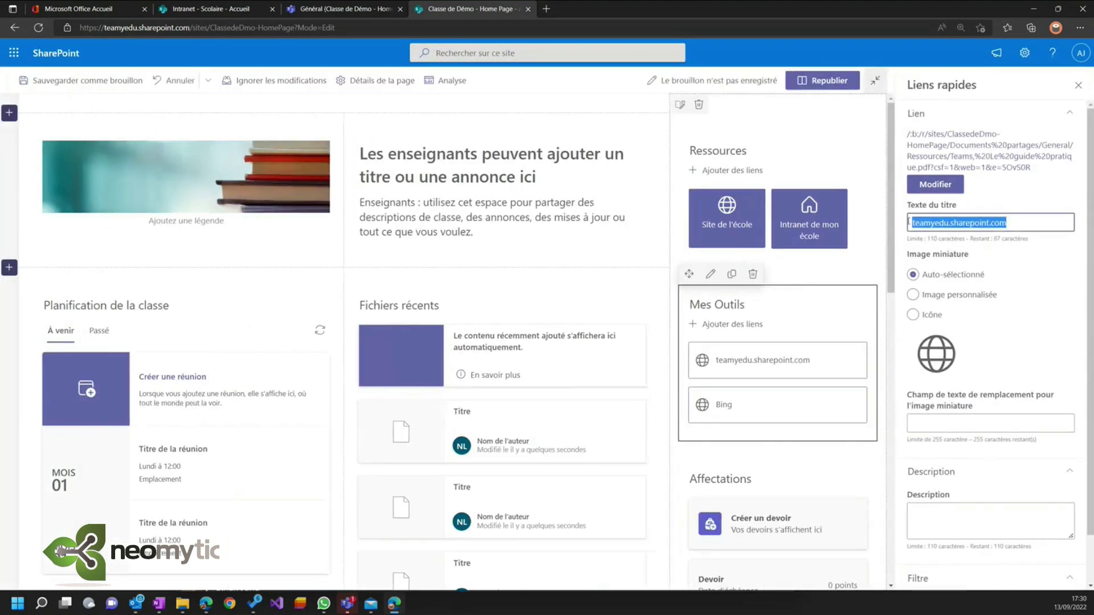
pyautogui.write('Guide Pratique de Teams')
pyautogui.click(823, 80)
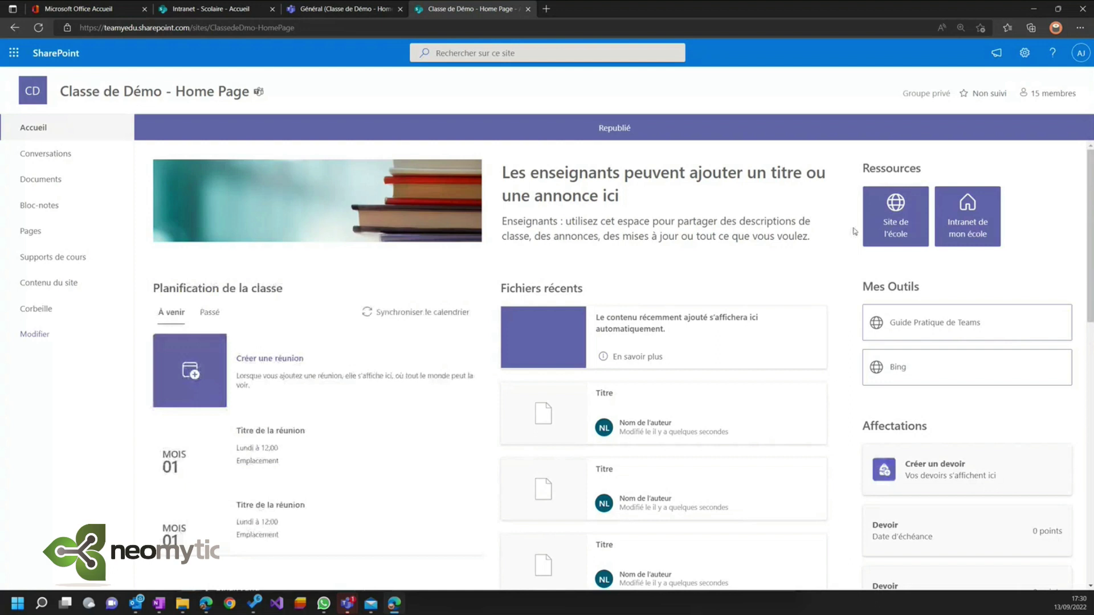
# - Test the Guide Pratique de Teams link, close the PDF, and view the class team's Page d'accueil in Teams
pyautogui.click(935, 325)
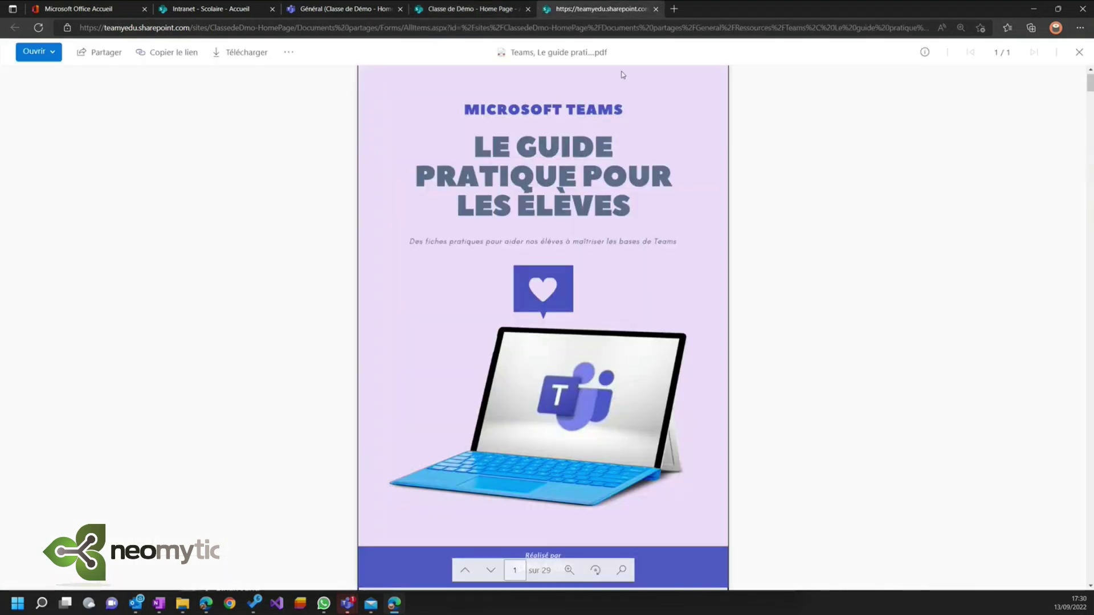
pyautogui.click(656, 9)
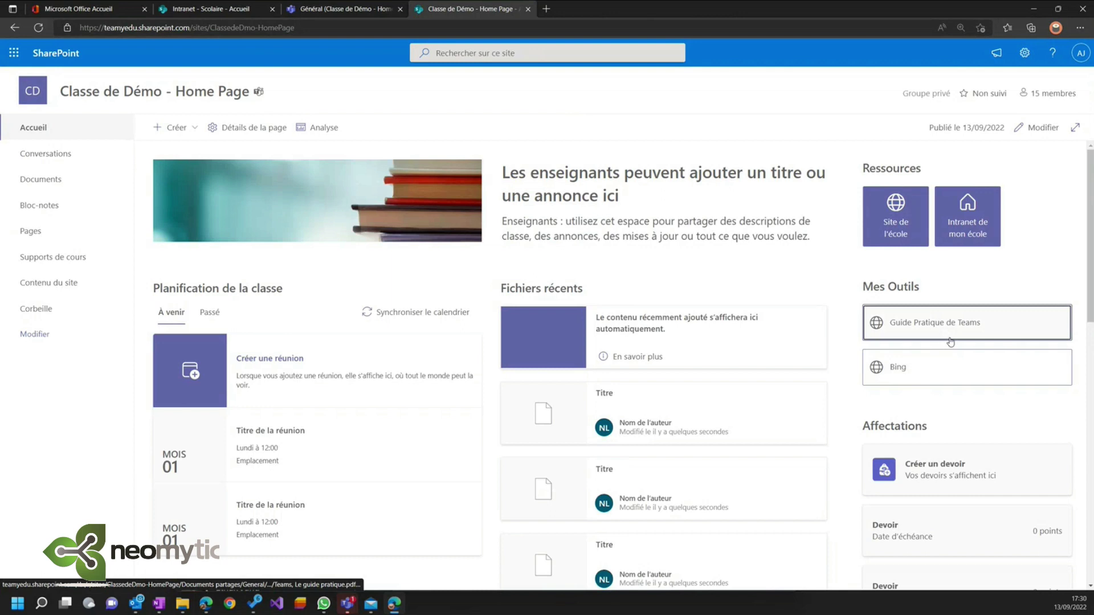
pyautogui.click(350, 9)
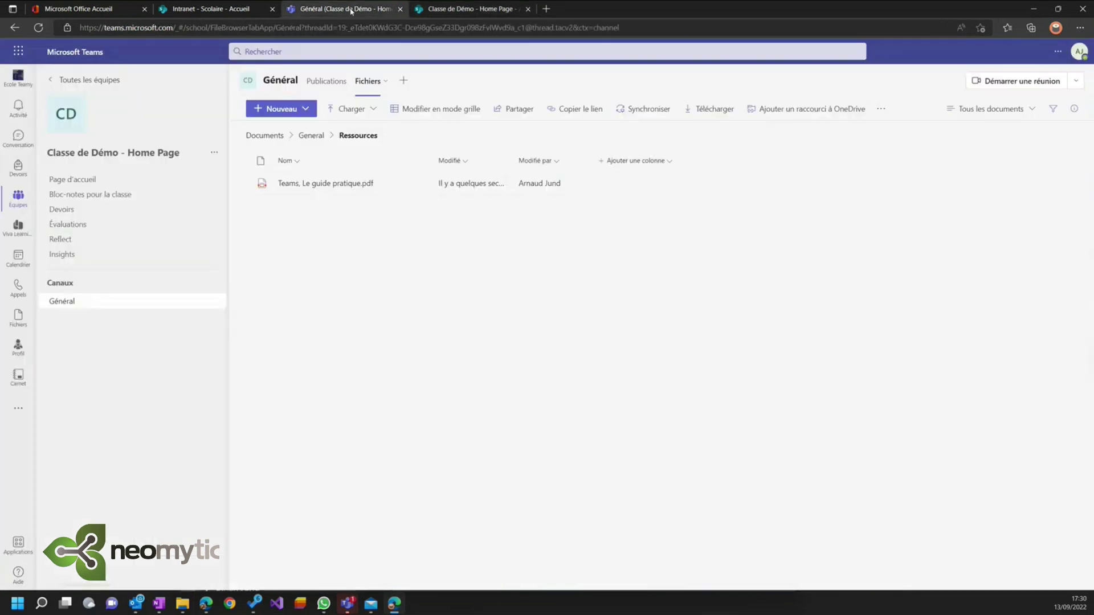
pyautogui.click(81, 181)
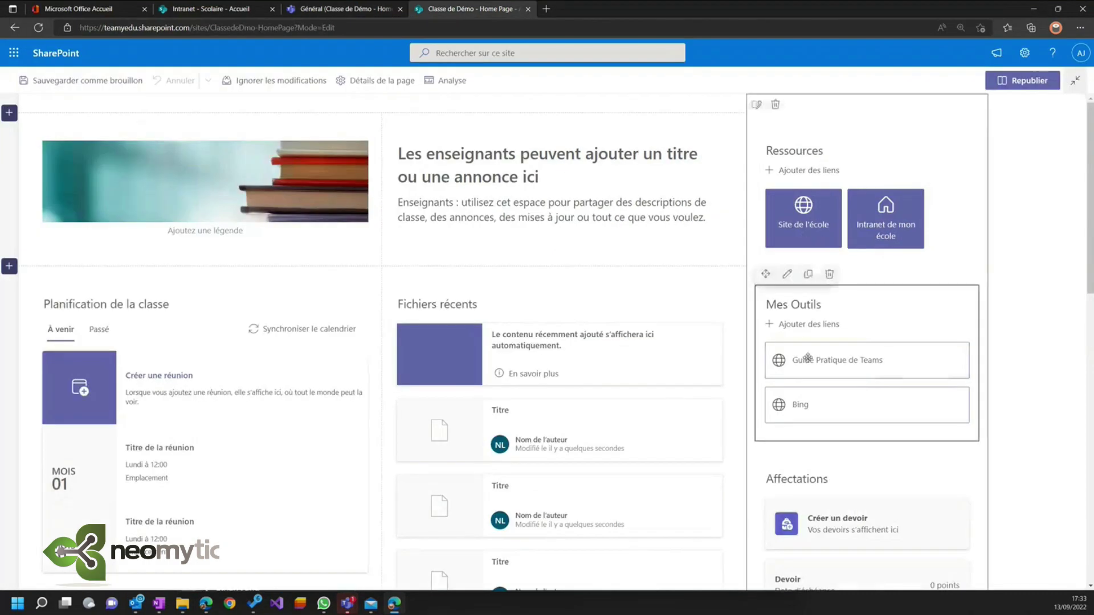
# - Try a custom thumbnail image for the Guide Pratique de Teams link, cancel the image picker, and select the icon option again
pyautogui.click(787, 274)
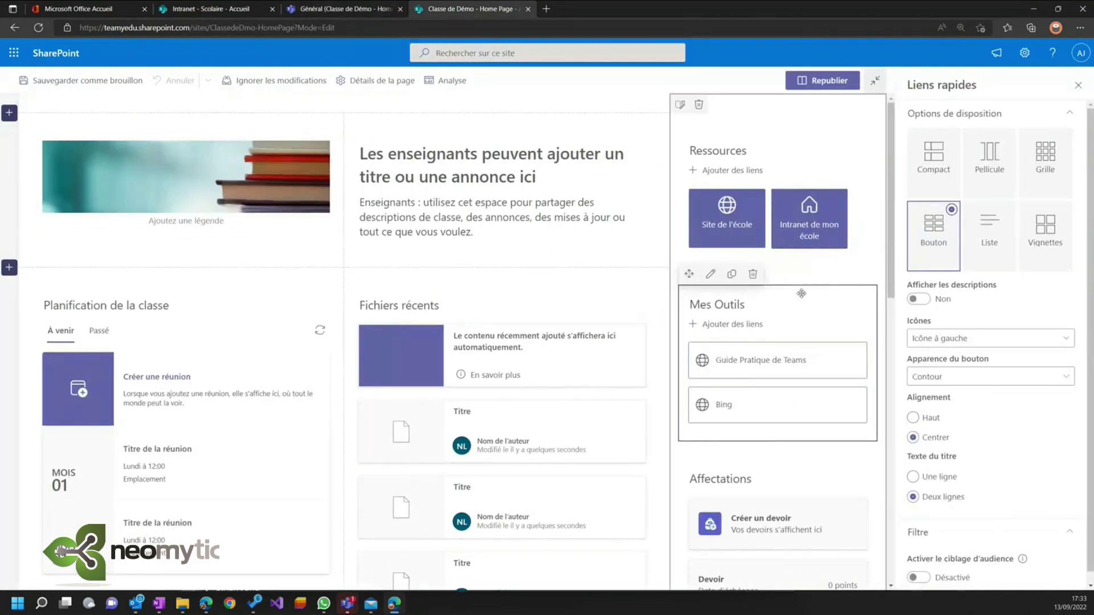
pyautogui.click(798, 362)
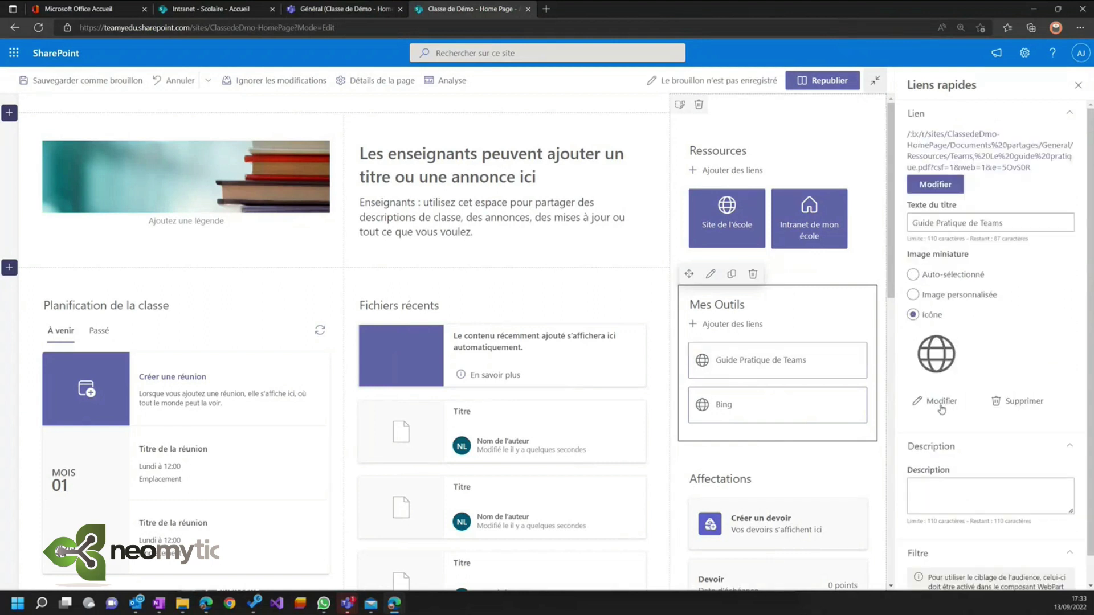
pyautogui.click(912, 295)
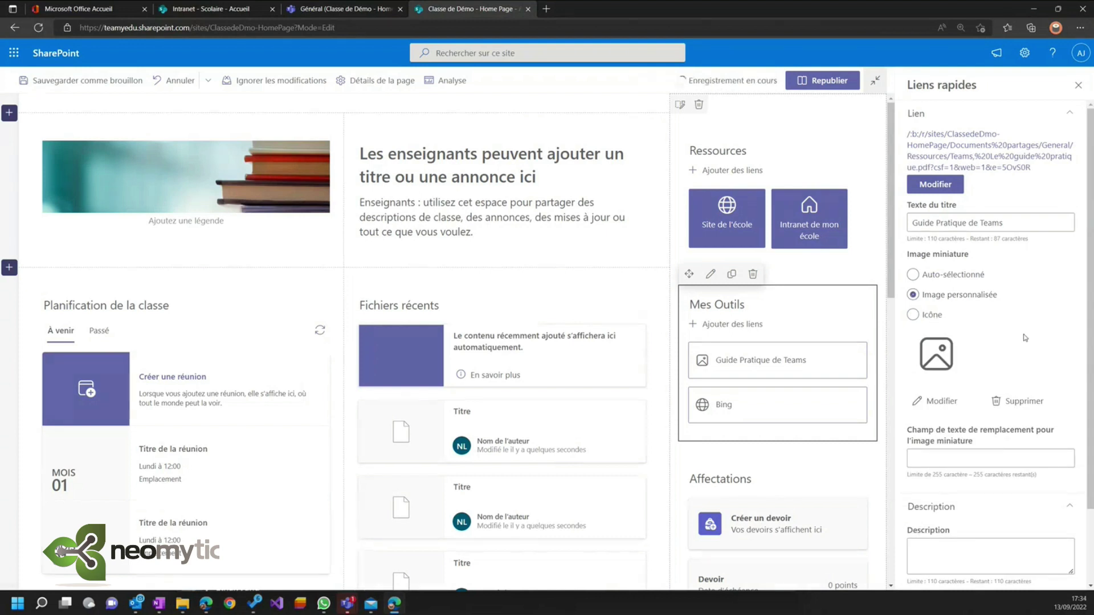
pyautogui.click(950, 402)
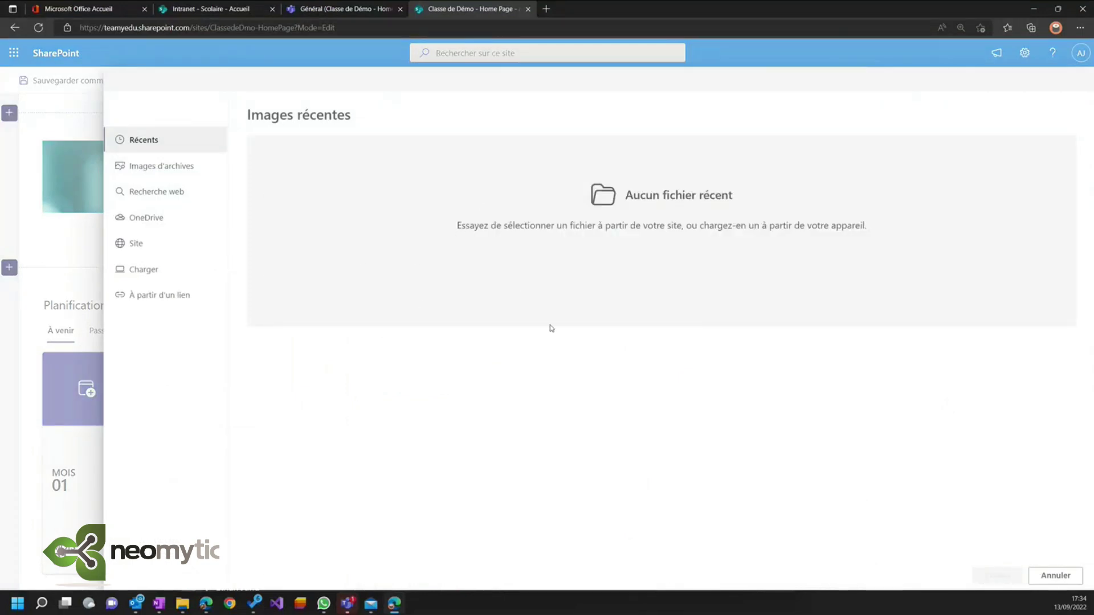
pyautogui.click(1070, 584)
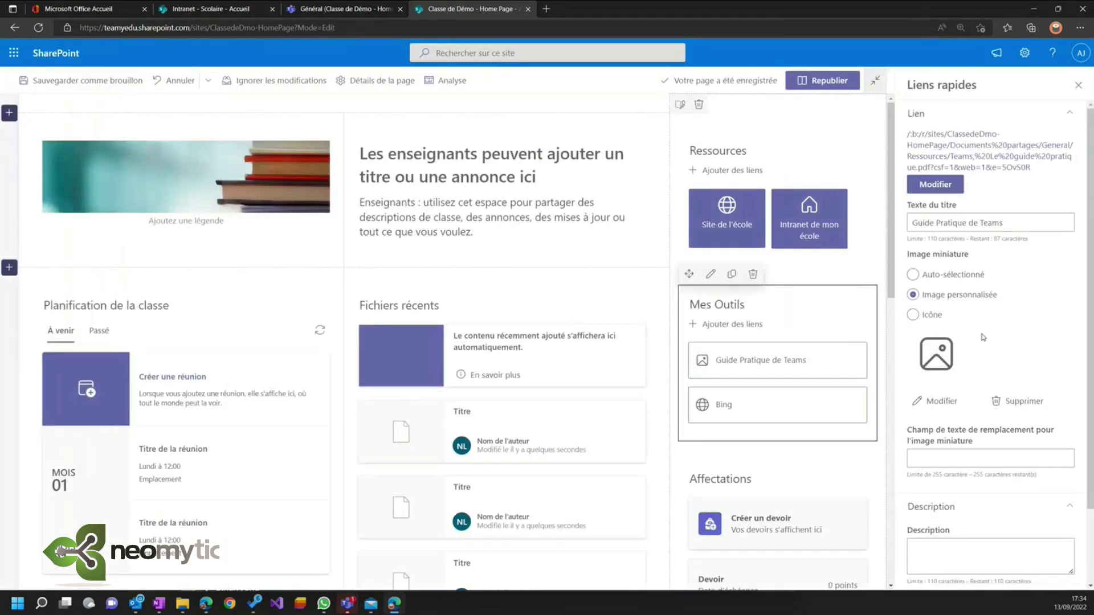
pyautogui.click(912, 314)
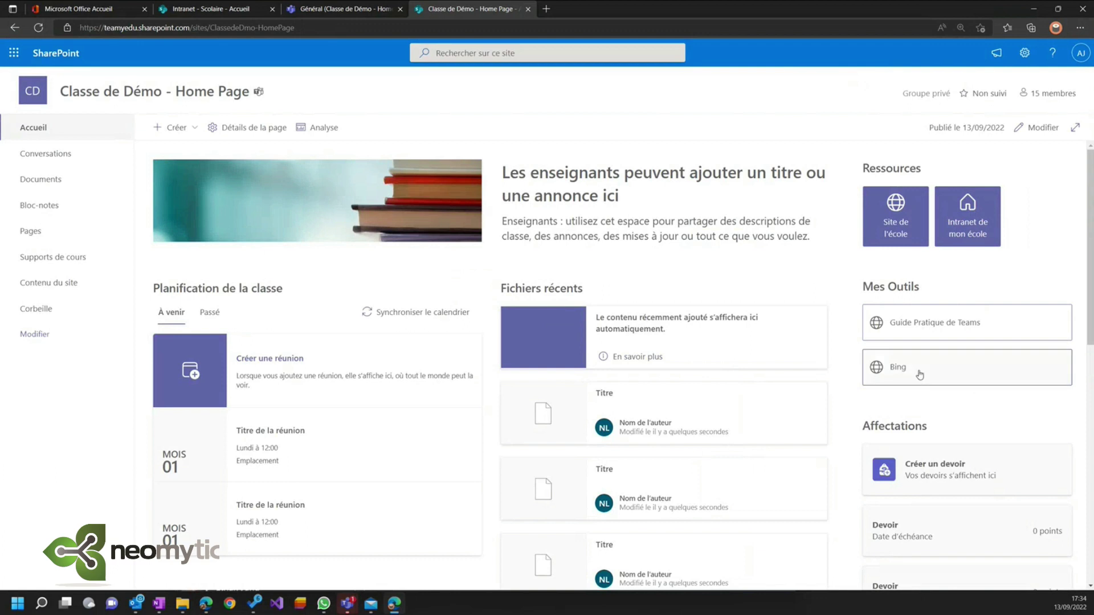
# - Switch to Teams and start a new assignment titled "Devoir de Français" in the class's Devoirs
pyautogui.scroll(-3, 929, 364)
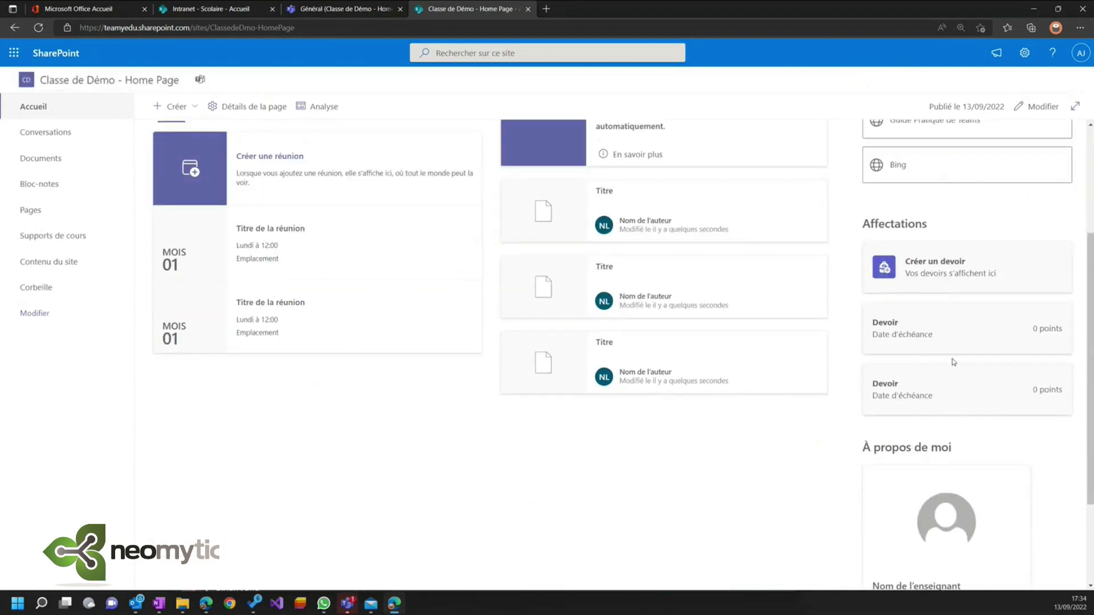
pyautogui.click(325, 9)
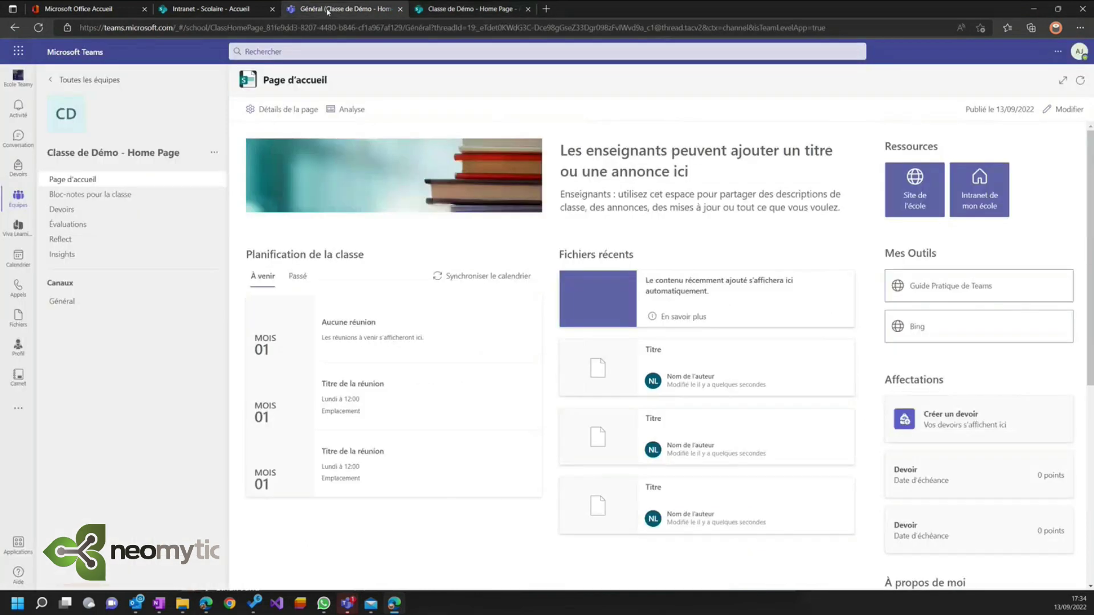
pyautogui.click(83, 215)
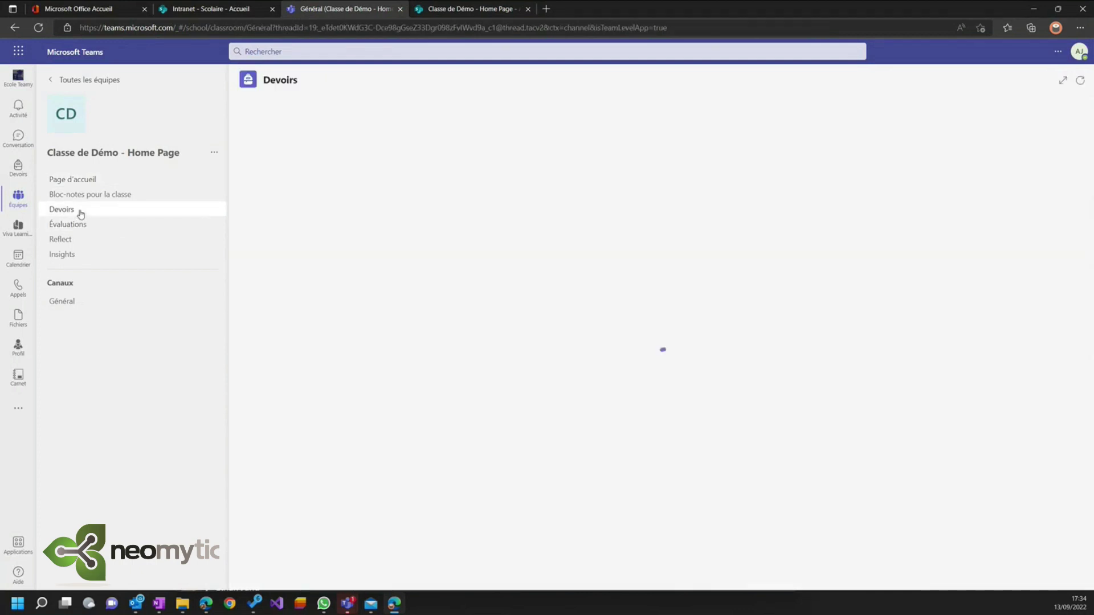
pyautogui.click(266, 575)
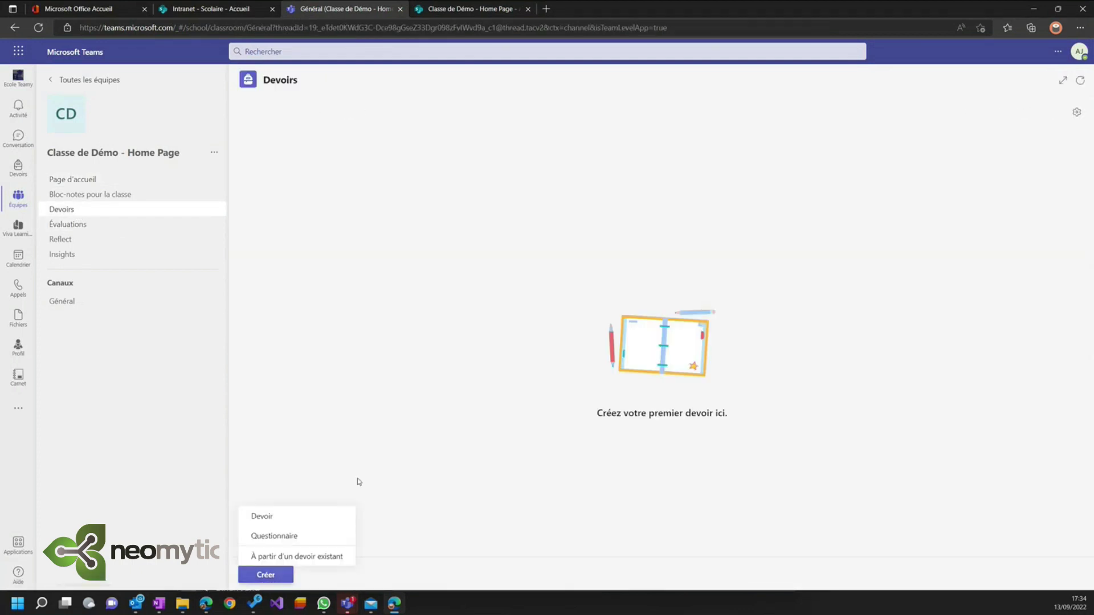
pyautogui.click(268, 516)
pyautogui.click(310, 162)
pyautogui.write('Devoir de Français')
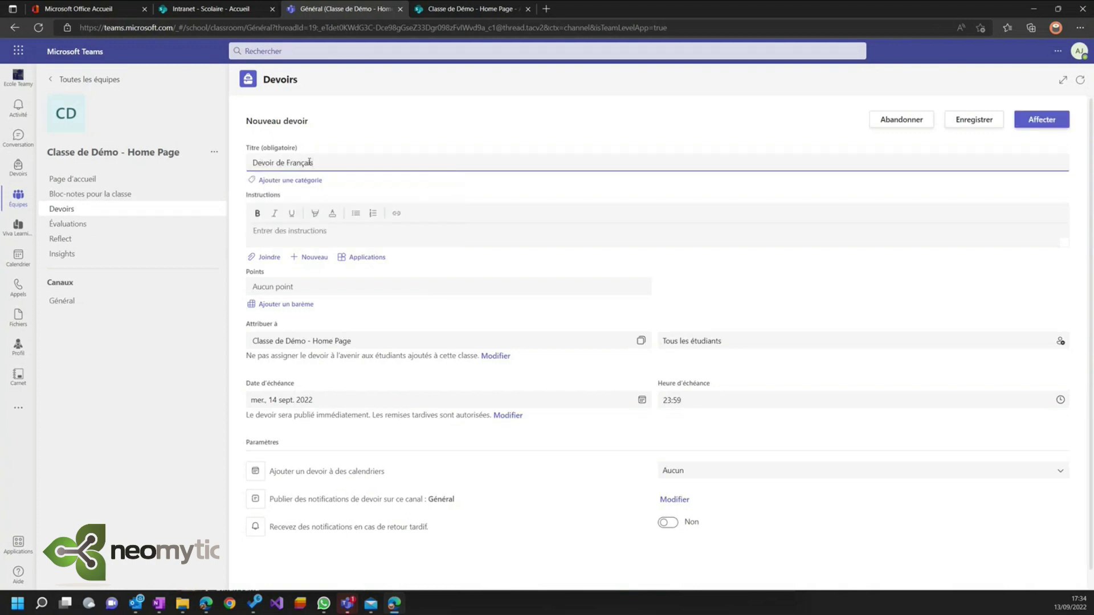
# - Enter "bla bla bla" as instructions, set 20 points and a due date of 16 September 2022, and assign the homework
pyautogui.click(303, 234)
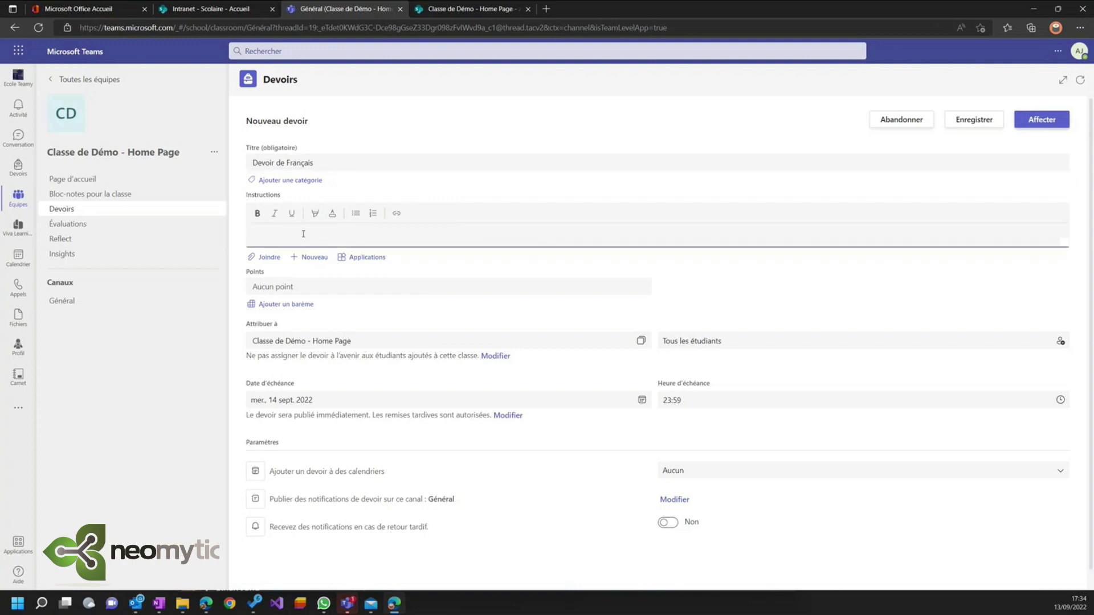
pyautogui.write('bla bla bla')
pyautogui.click(1041, 120)
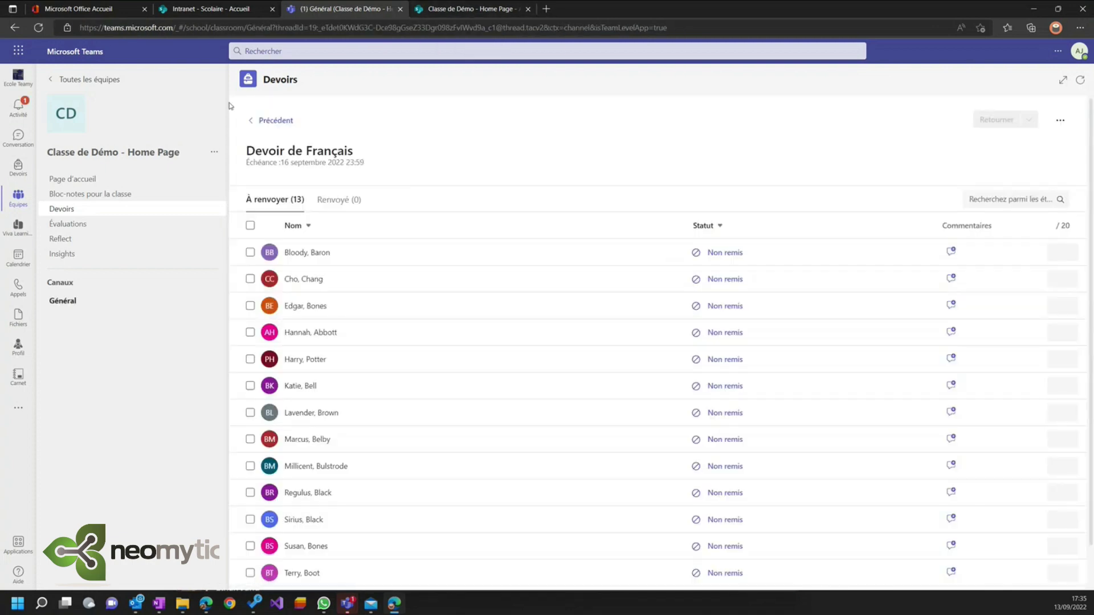
# - View the class's Page d'accueil, open Devoir de Français from its Affectations section, and return to the Page d'accueil
pyautogui.click(73, 178)
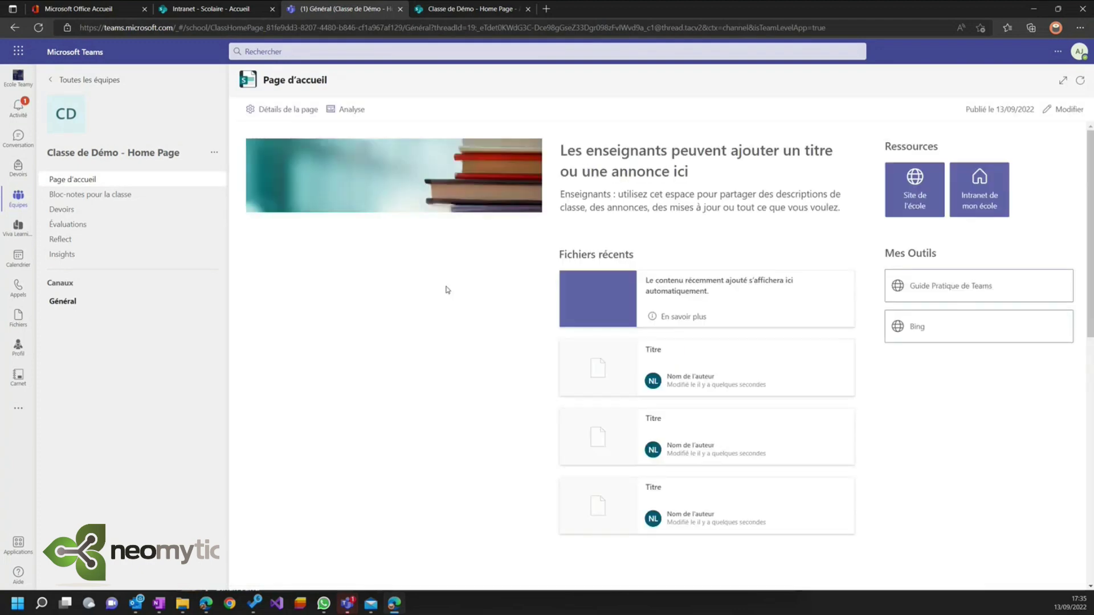
pyautogui.scroll(-3, 953, 388)
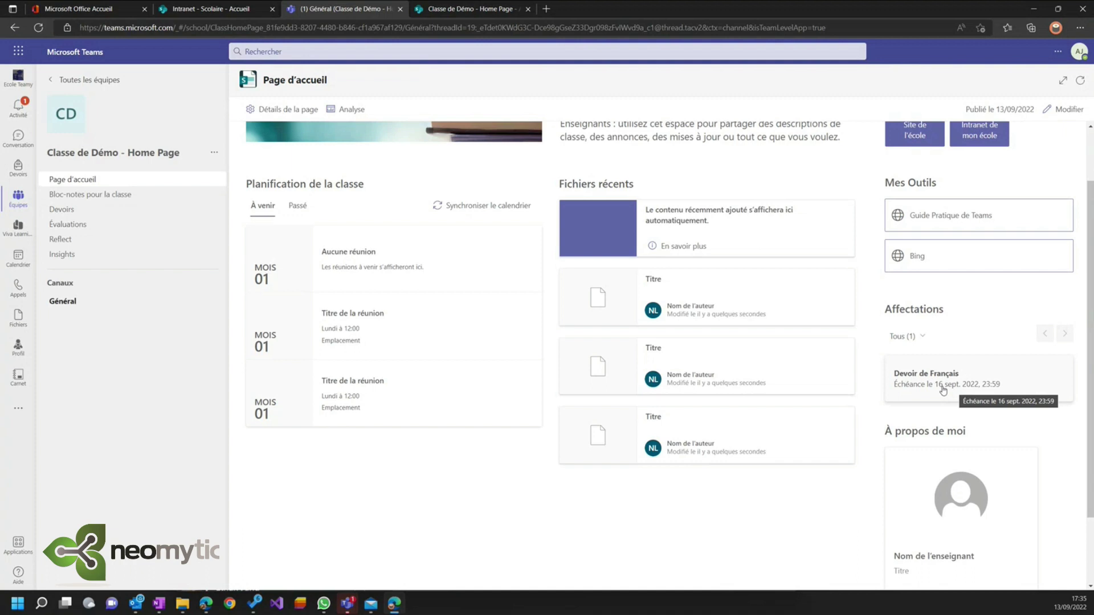
pyautogui.click(942, 392)
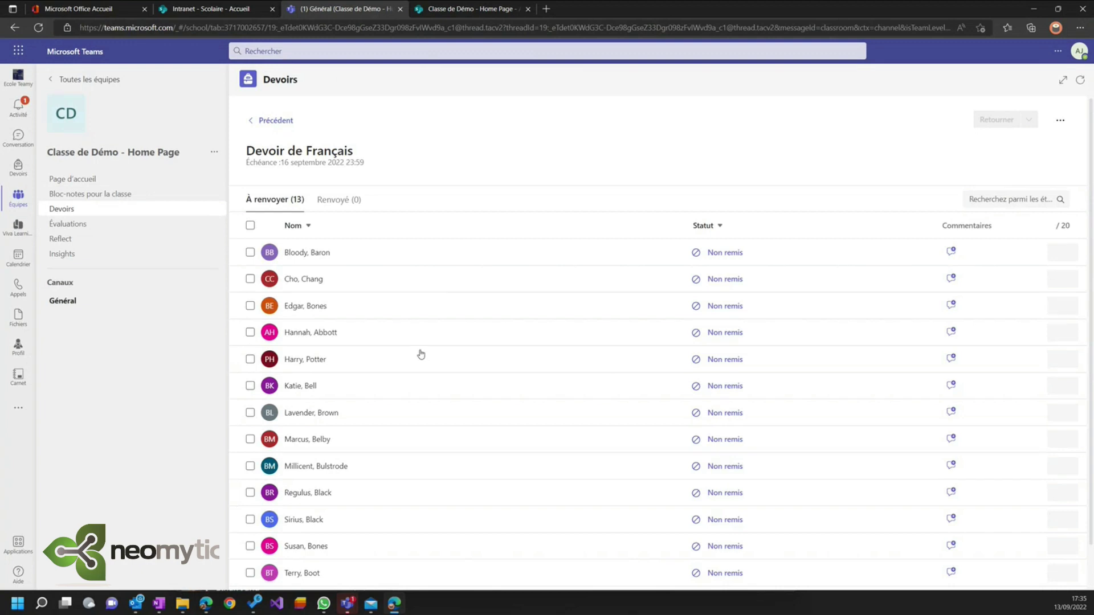
pyautogui.click(703, 254)
pyautogui.click(288, 122)
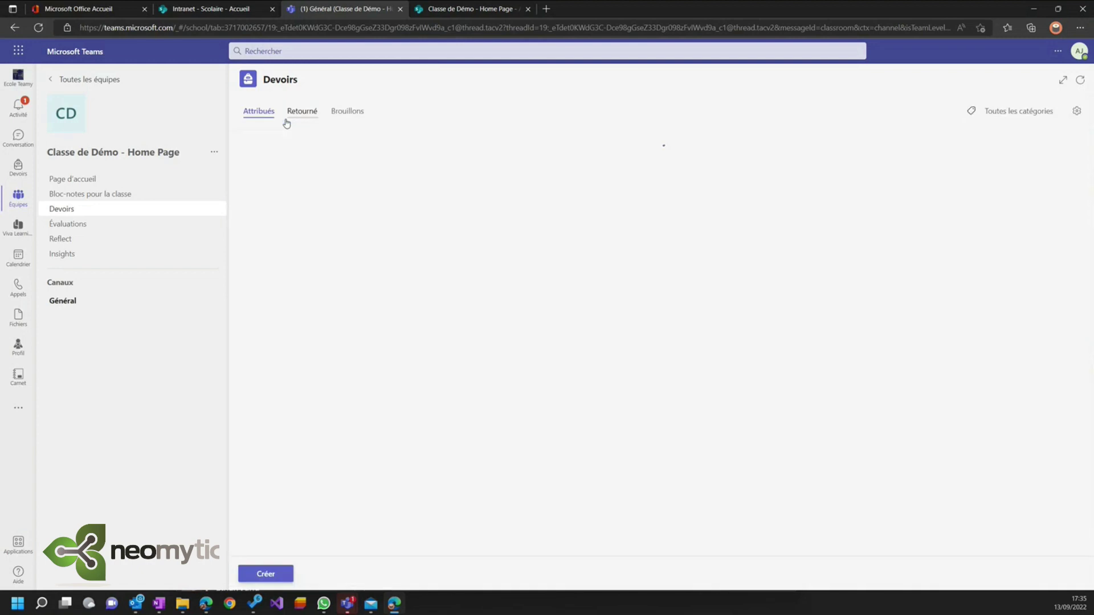
pyautogui.click(80, 183)
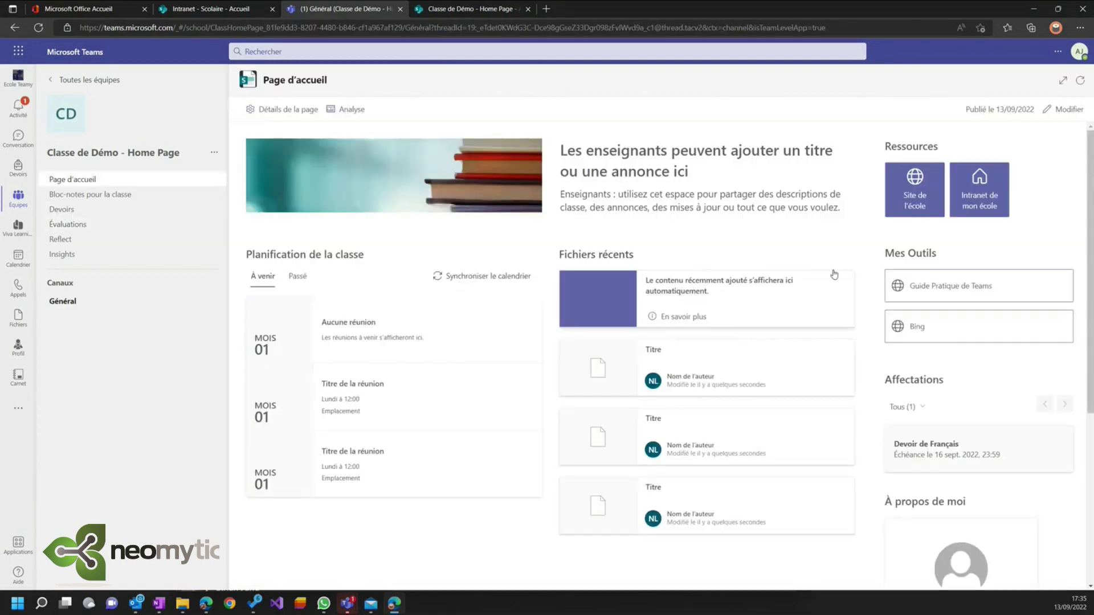
# - Switch to the student's browser profile, view the class's Page d'accueil, and open Devoir de Français from Affectations
pyautogui.click(1056, 28)
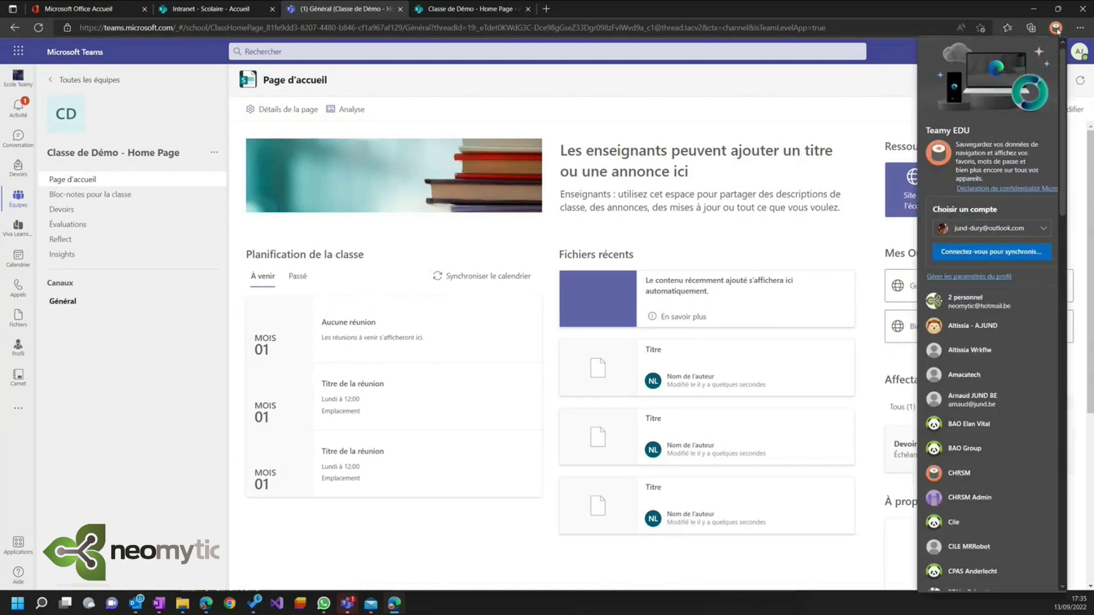
pyautogui.scroll(-15, 990, 426)
pyautogui.scroll(-5, 990, 426)
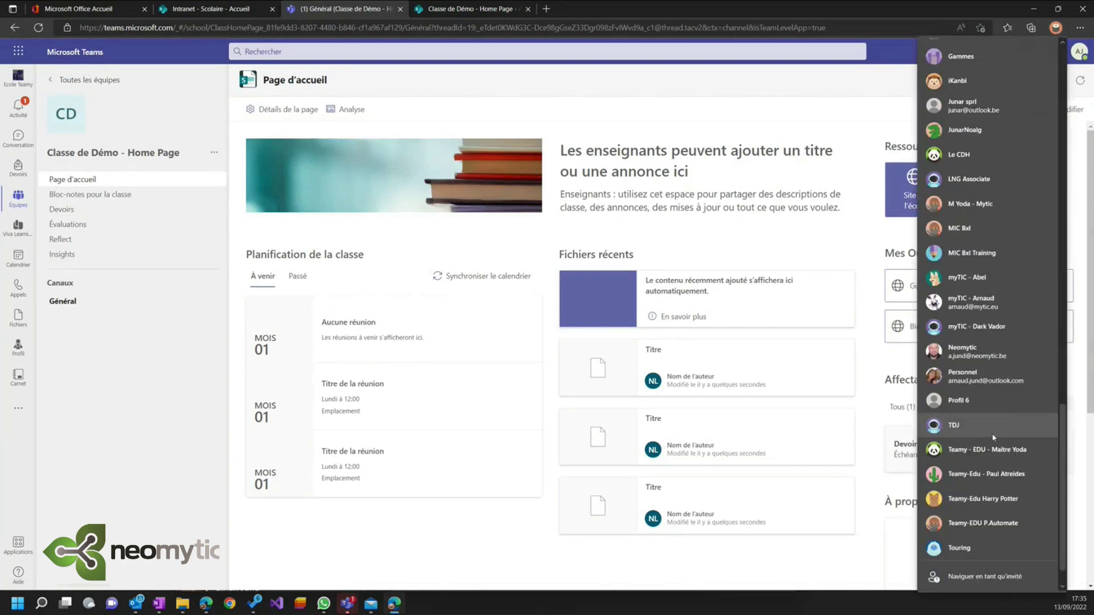
pyautogui.click(978, 500)
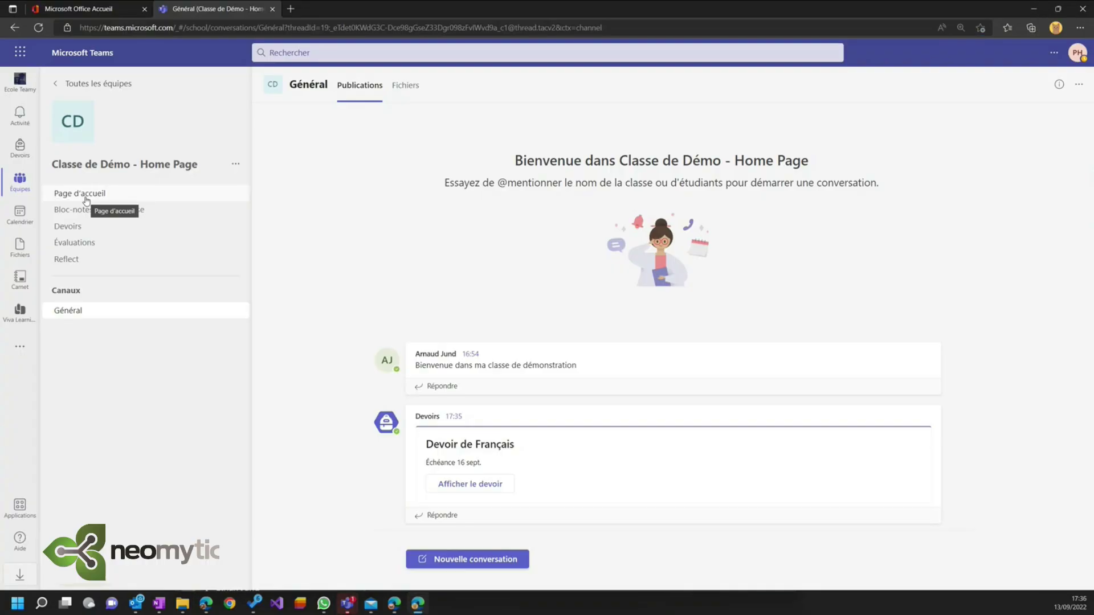
pyautogui.click(85, 197)
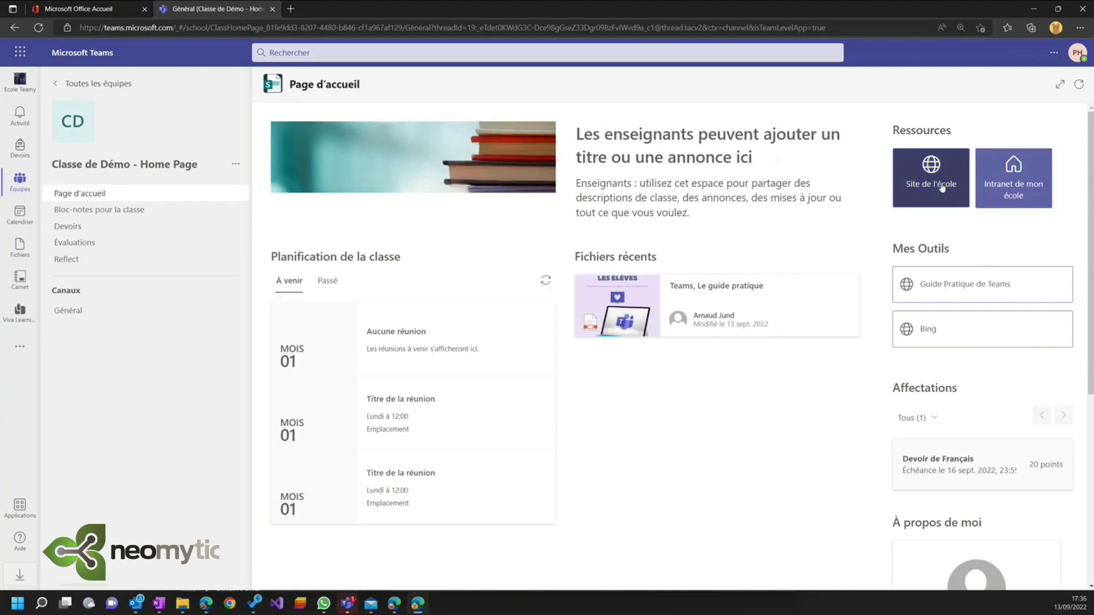
pyautogui.scroll(-3, 962, 373)
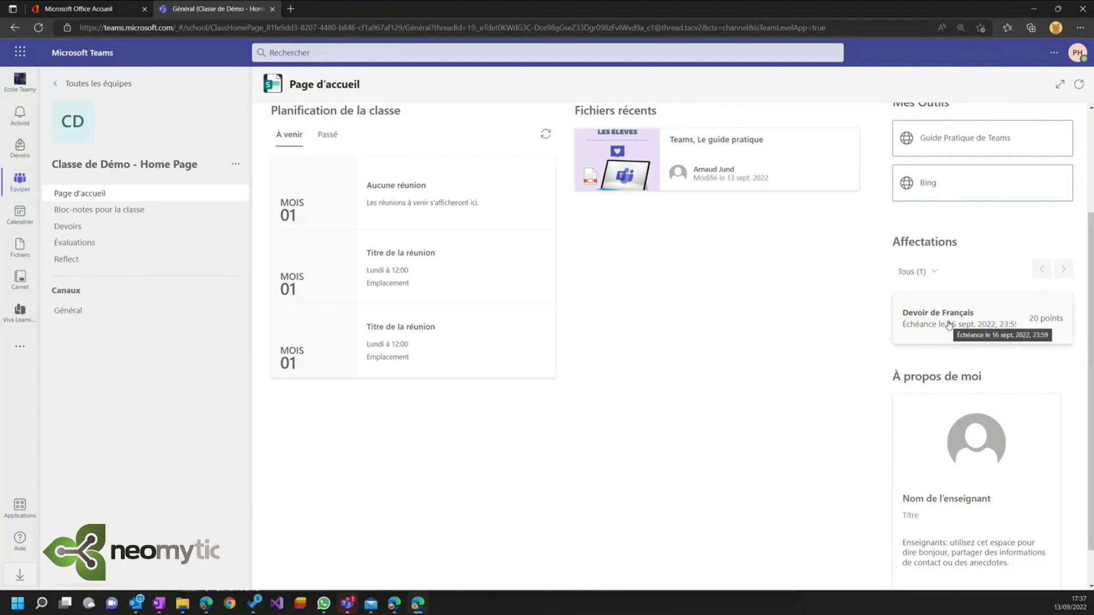
pyautogui.click(949, 326)
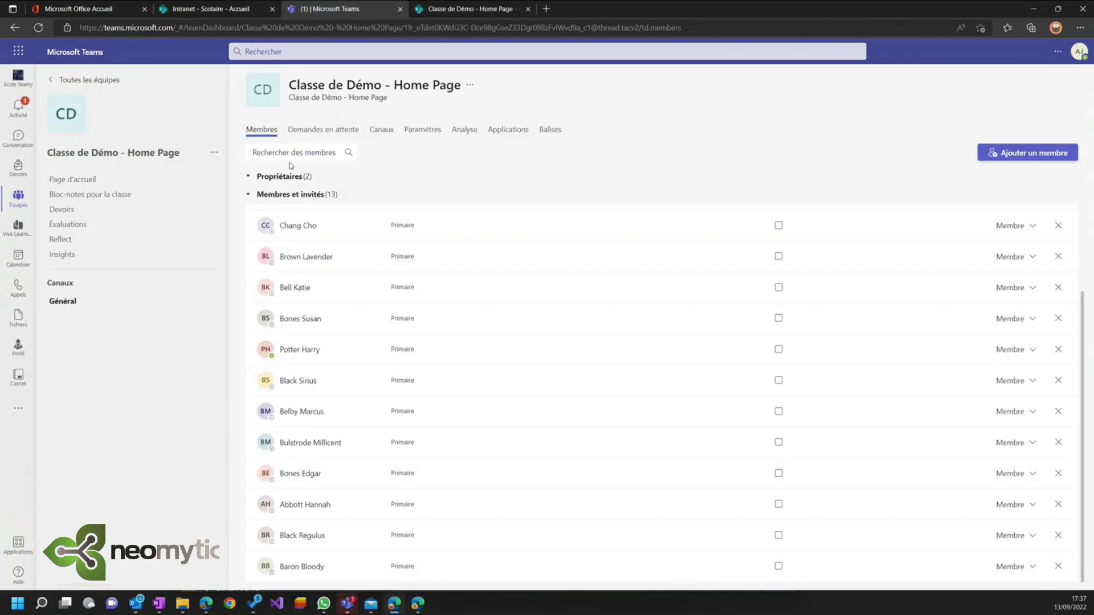
# - Return to the teacher's Page d'accueil and check the Affectations section on the SharePoint page in editing and published views
pyautogui.click(87, 180)
pyautogui.hotkey('ctrl', 'Tab')
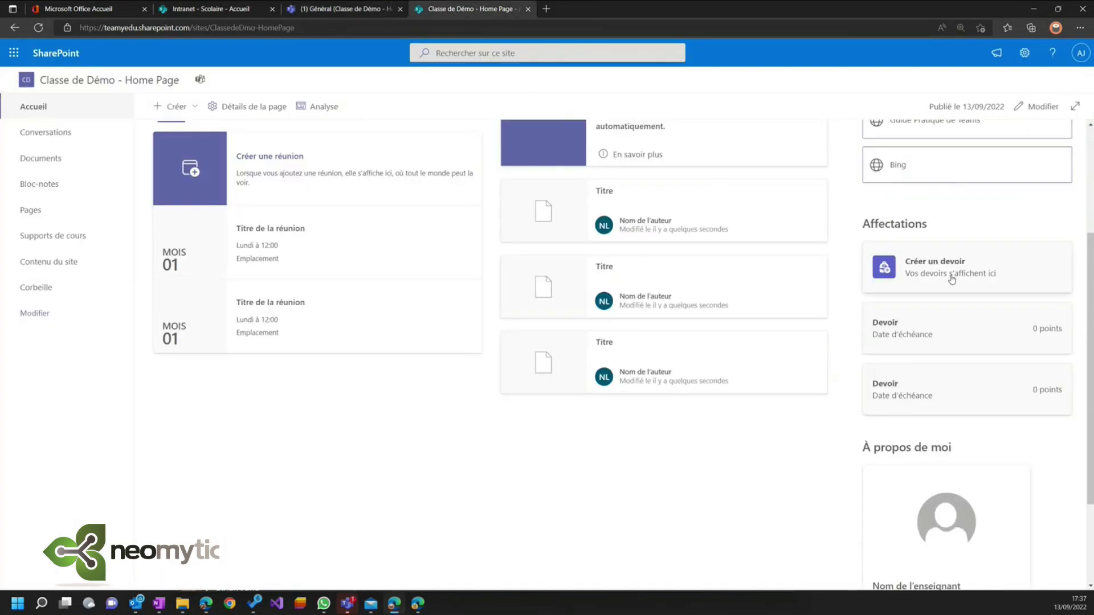
pyautogui.click(1028, 106)
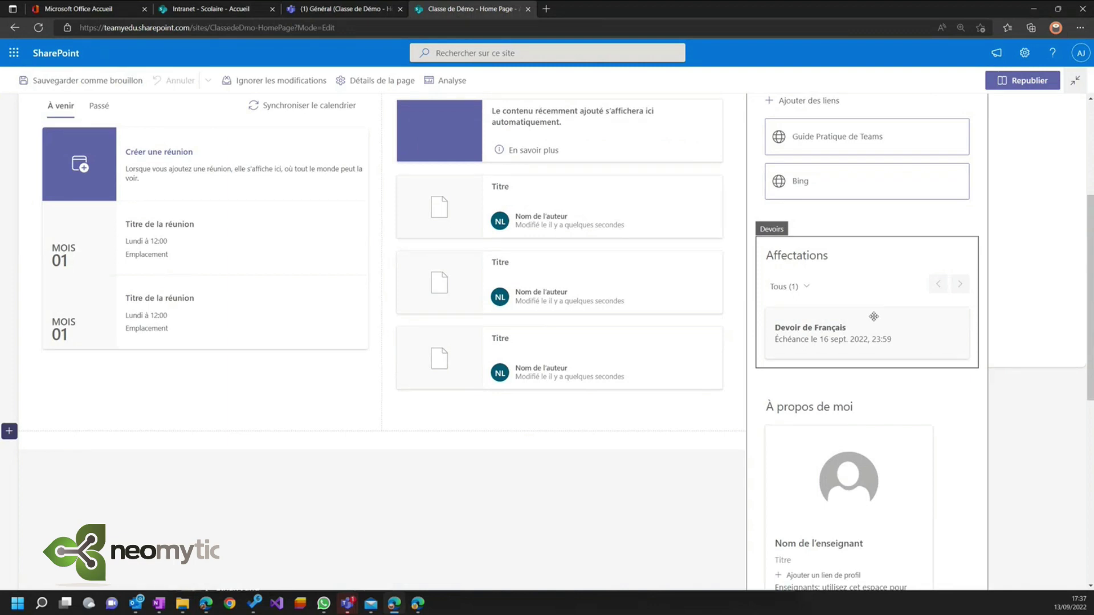
pyautogui.click(867, 227)
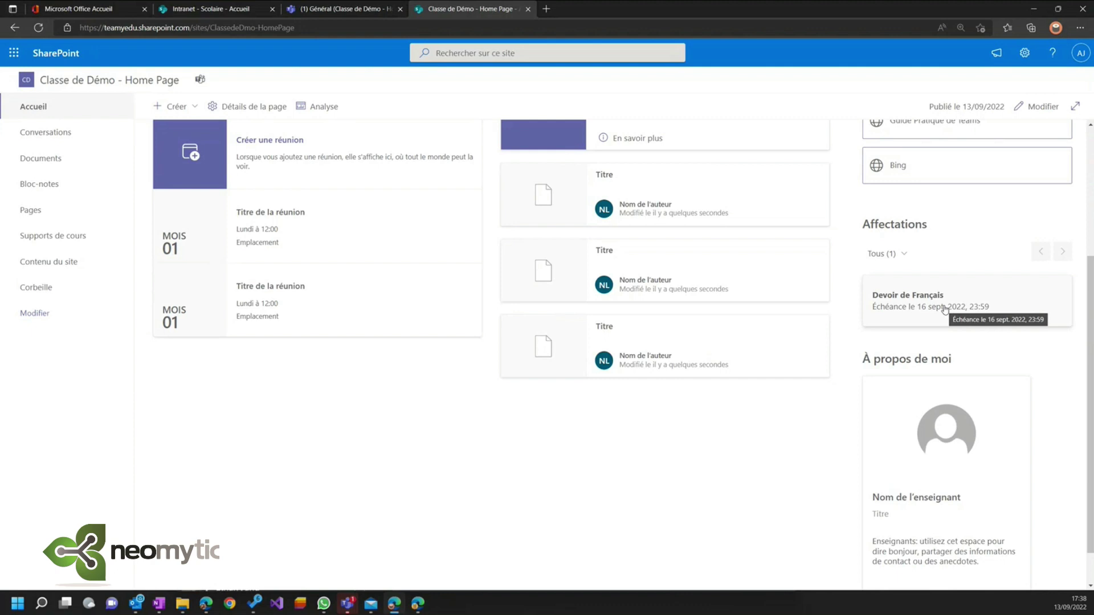
pyautogui.scroll(-1, 1009, 165)
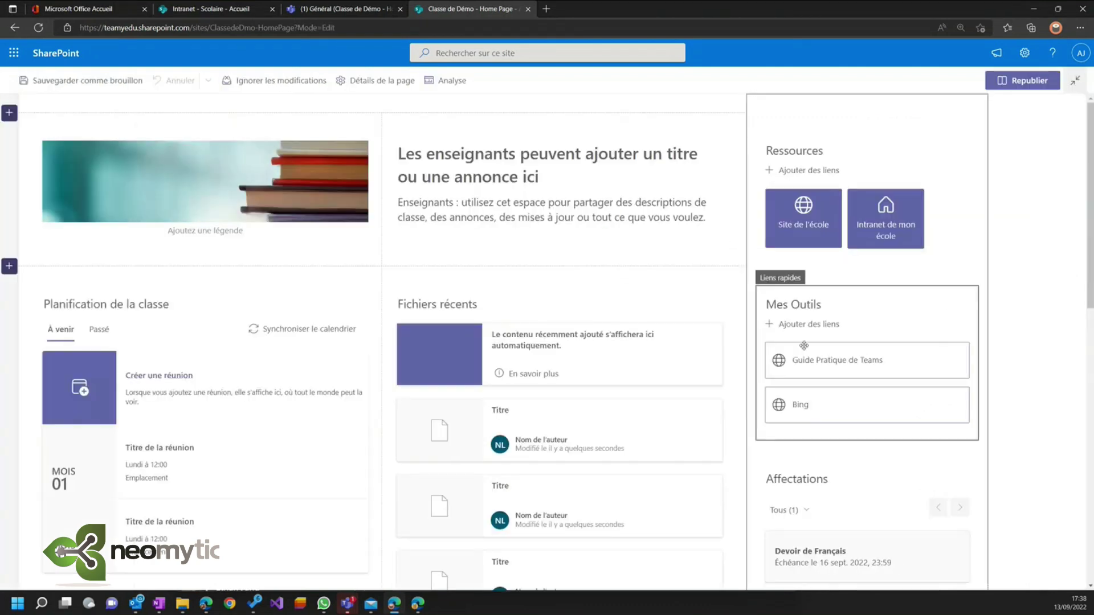
# - In À propos de moi, replace the placeholder teacher card with the school head's profile and describe it as "Directrice de l'école"
pyautogui.scroll(-5, 803, 345)
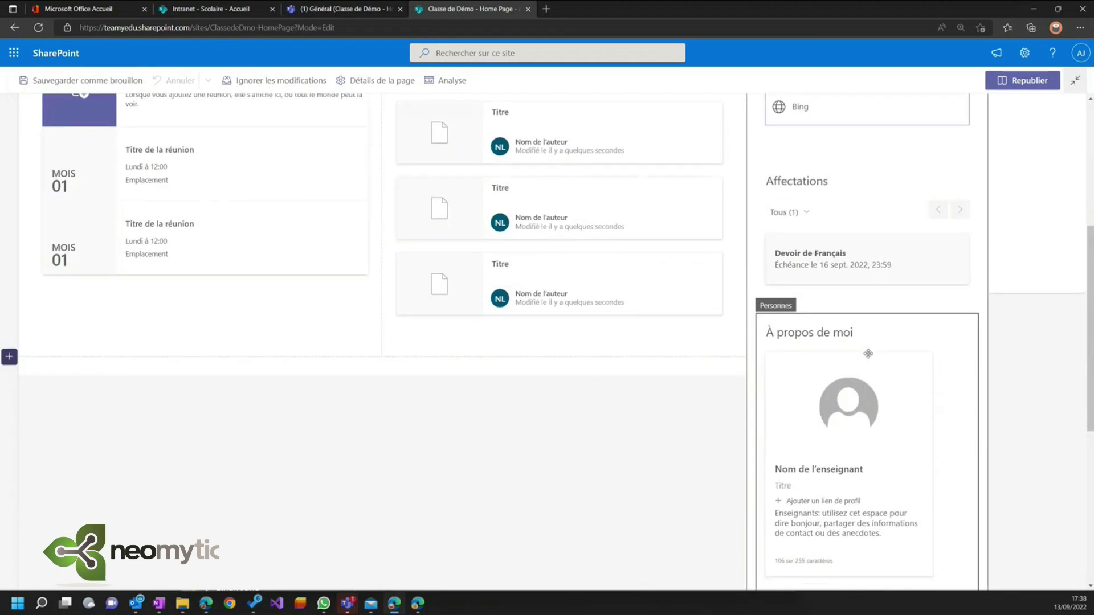
pyautogui.scroll(-3, 855, 376)
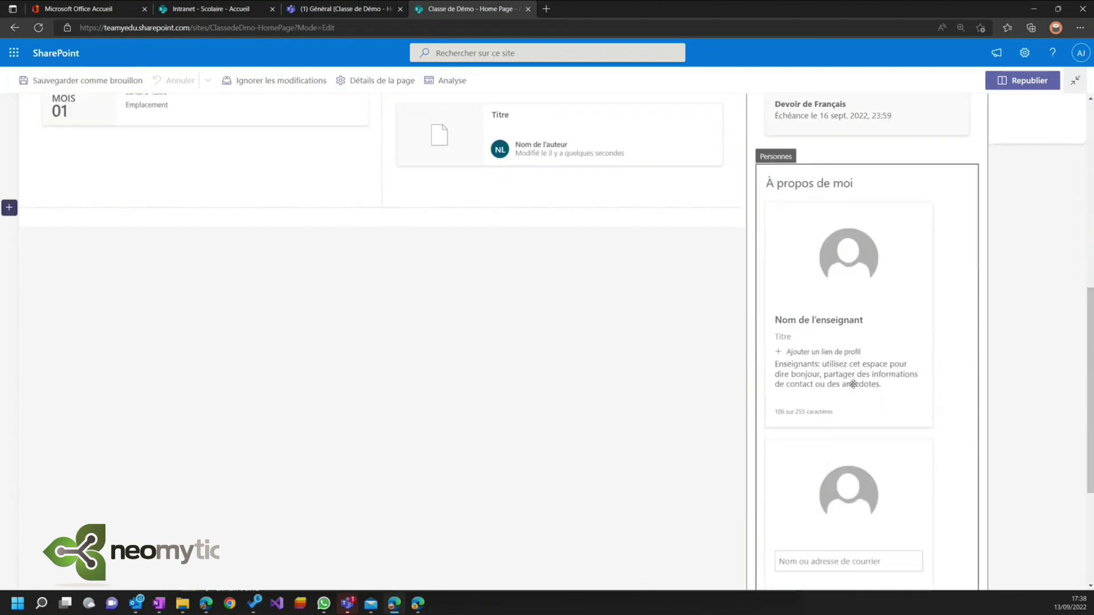
pyautogui.click(831, 331)
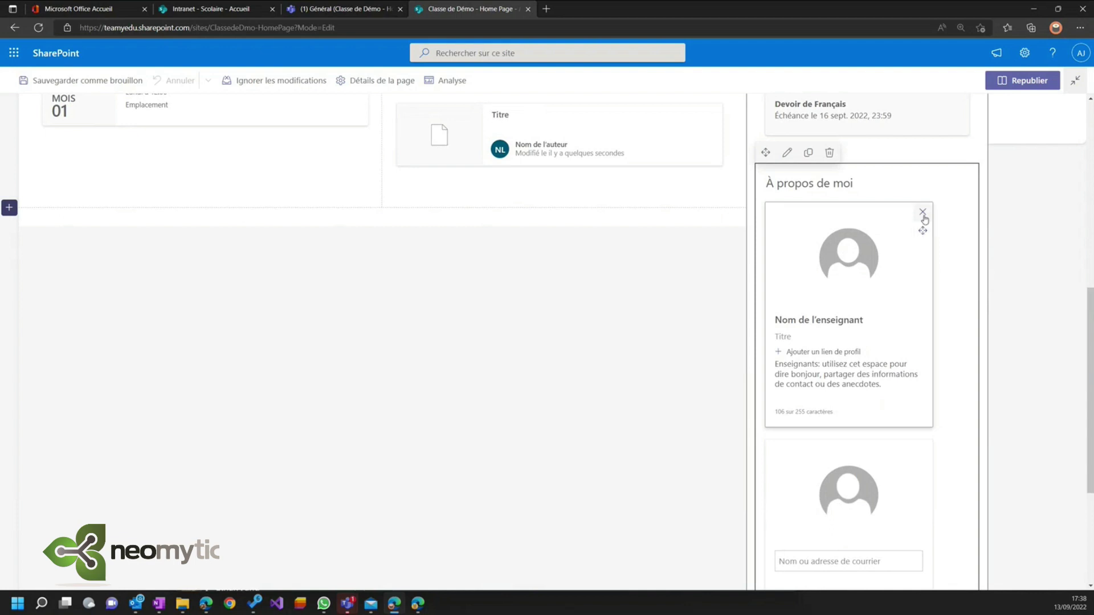
pyautogui.click(923, 214)
pyautogui.click(816, 348)
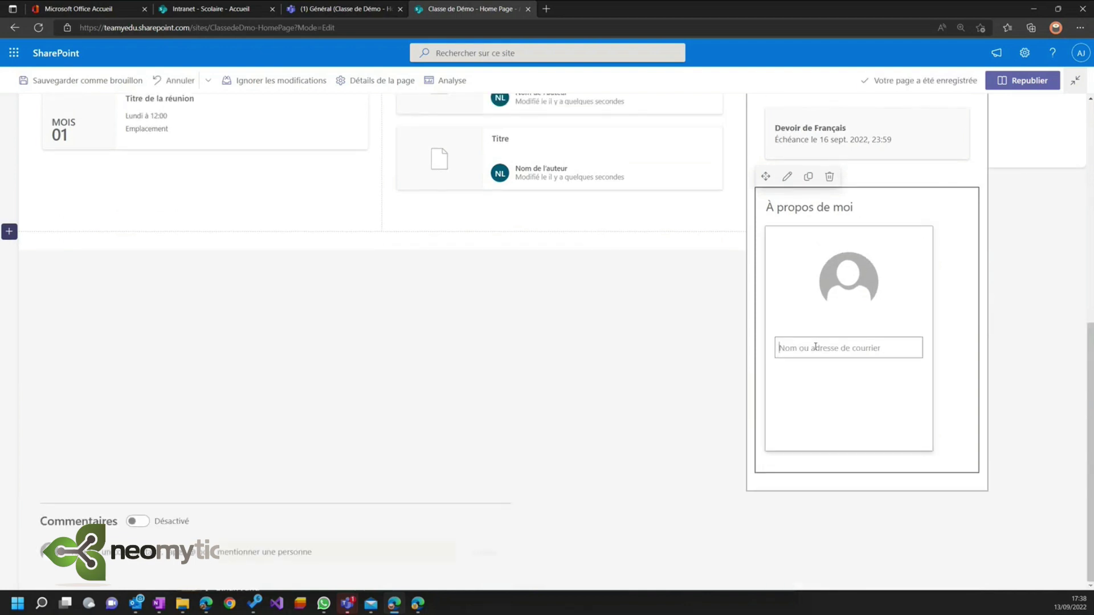
pyautogui.write('Yoda')
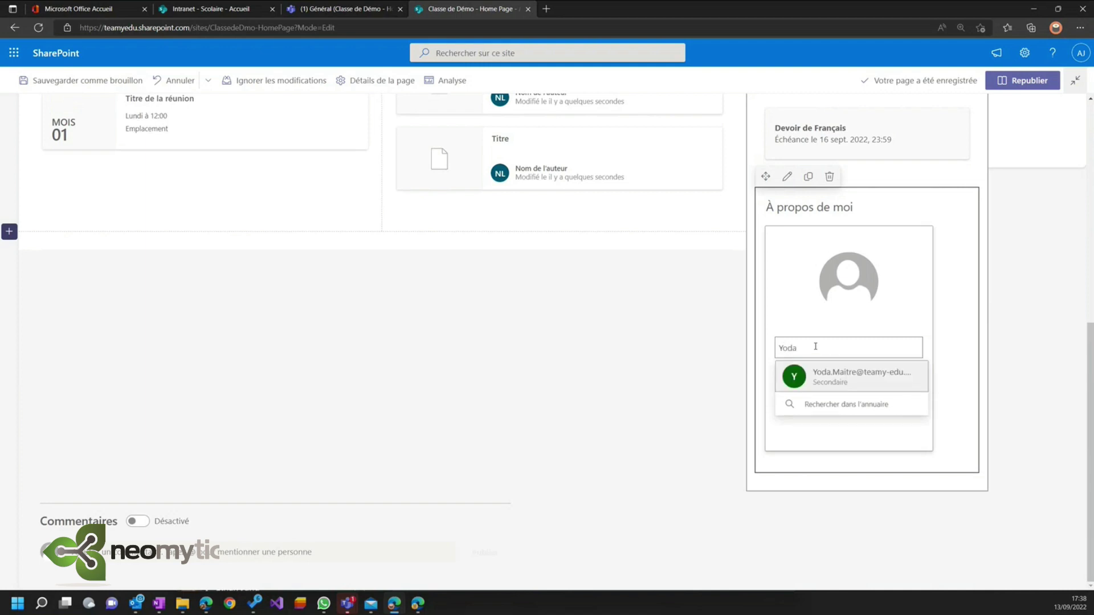
pyautogui.click(814, 376)
pyautogui.write("Directrice de l'école")
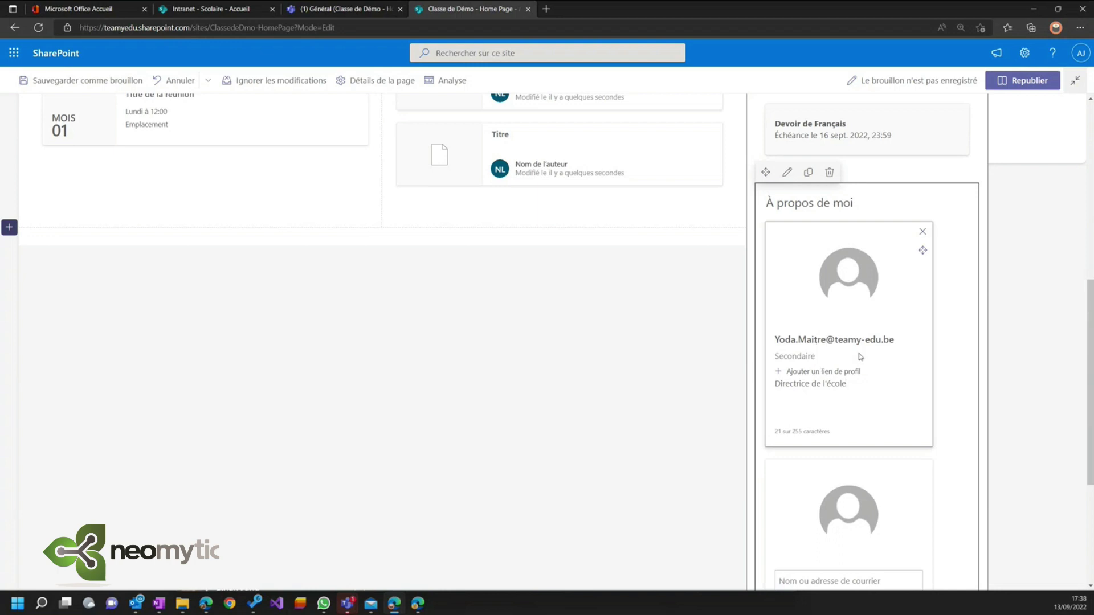
# - Add the teacher's profile as a second À propos de moi card, described as "Professeur de Informatique", and republish the page
pyautogui.scroll(-3, 874, 358)
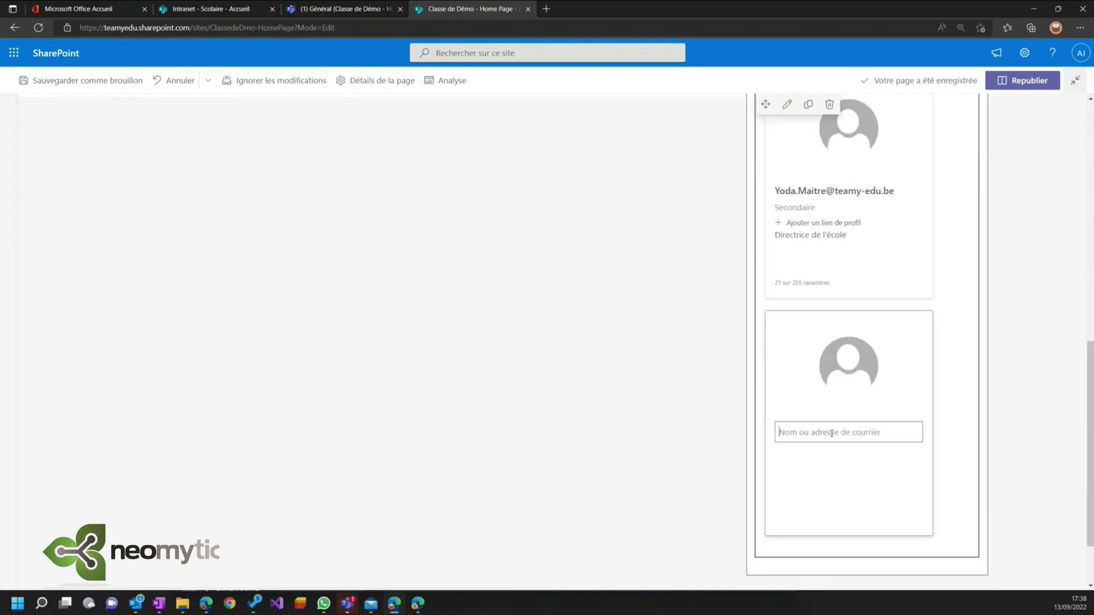
pyautogui.write('arnaud')
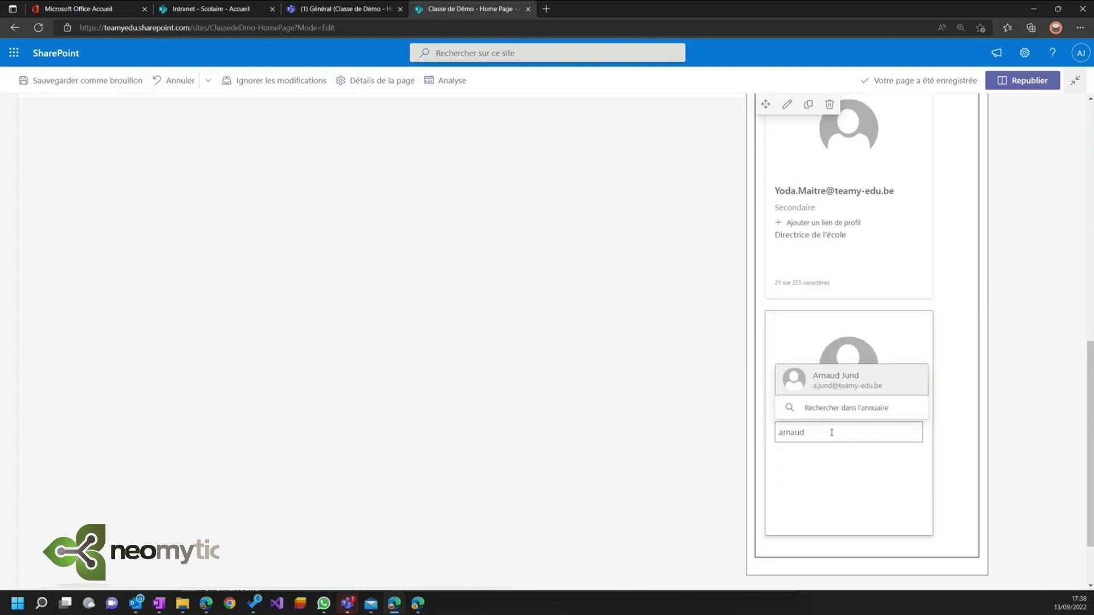
pyautogui.click(835, 386)
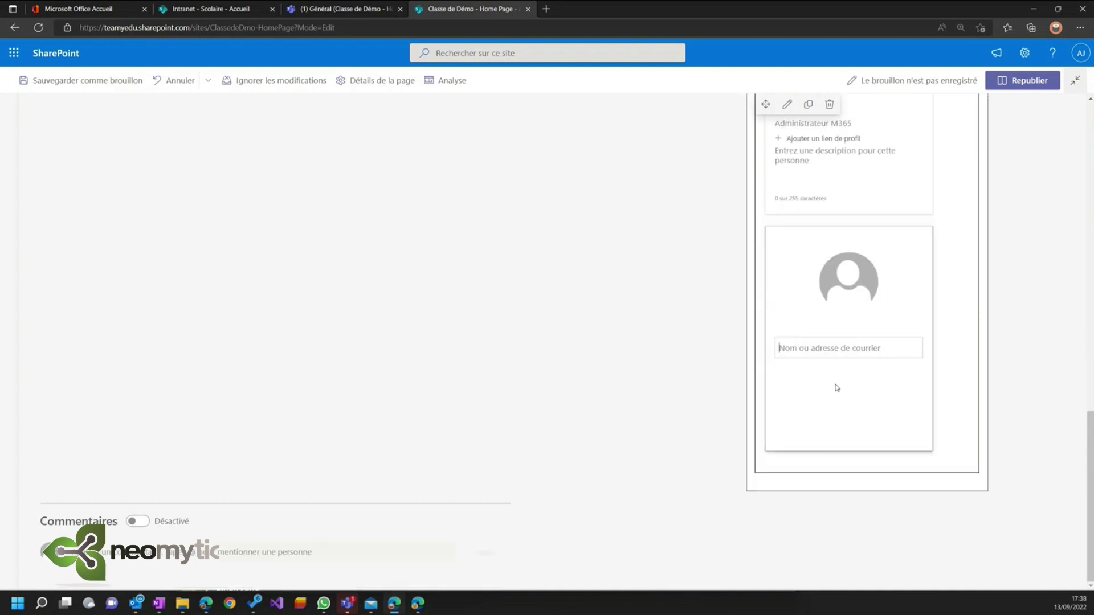
pyautogui.write('Professeur de Informatique')
pyautogui.click(1020, 80)
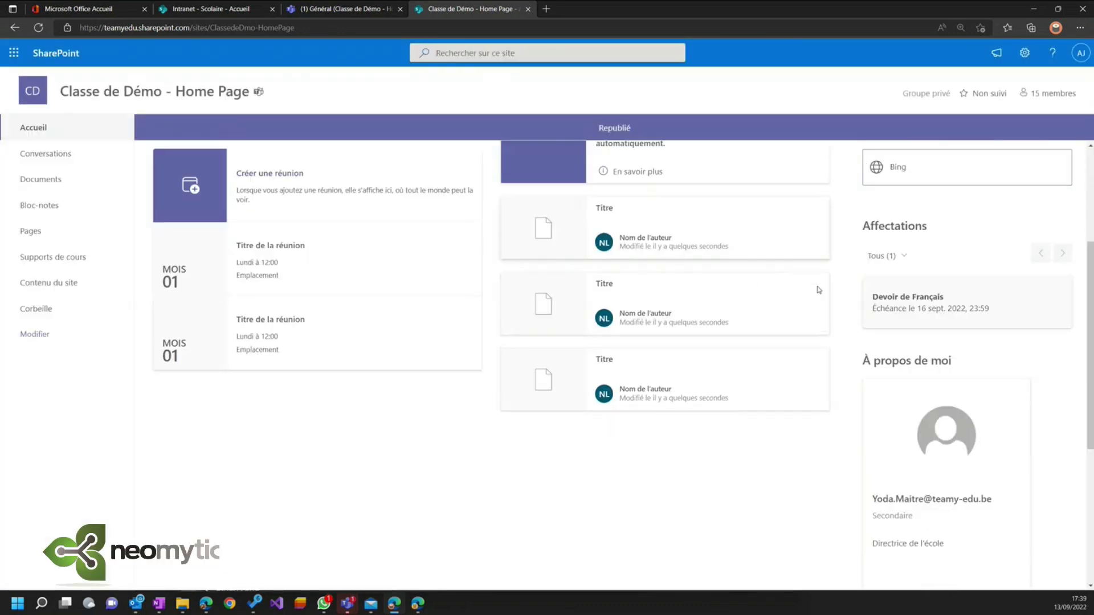
# - Examine the school head's contact card under À propos de moi, try starting a Teams conversation from it, and cancel opening the app
pyautogui.scroll(-3, 809, 291)
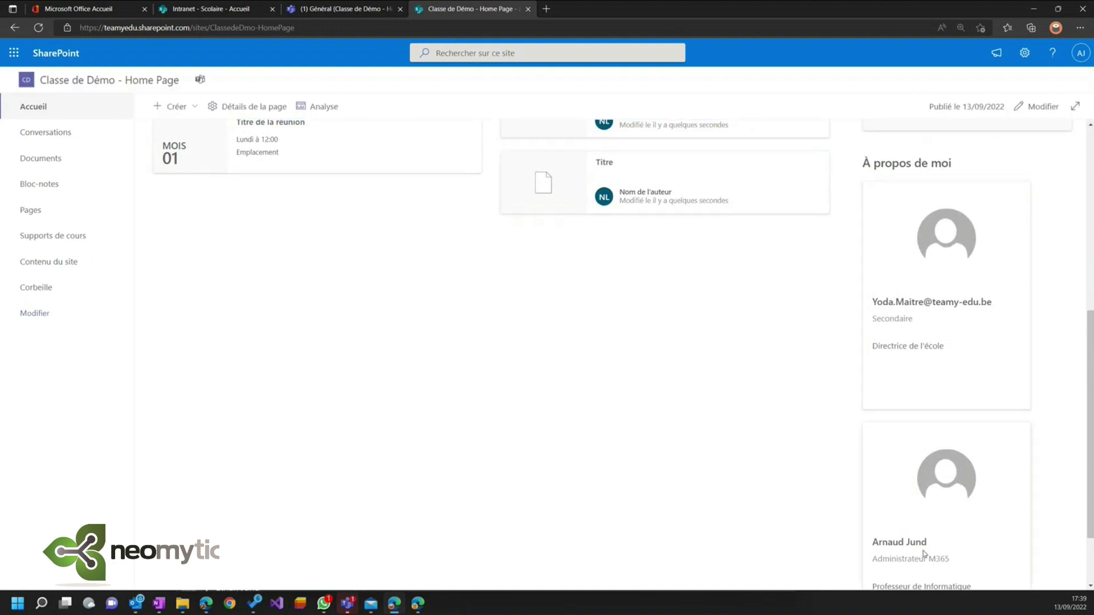
pyautogui.moveTo(943, 256)
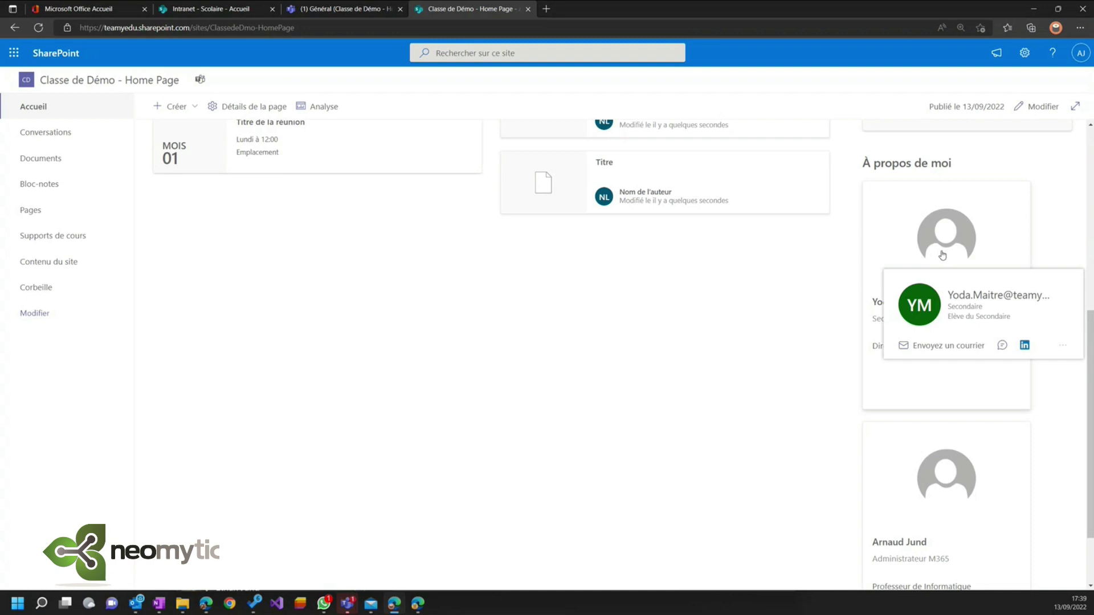
pyautogui.click(942, 256)
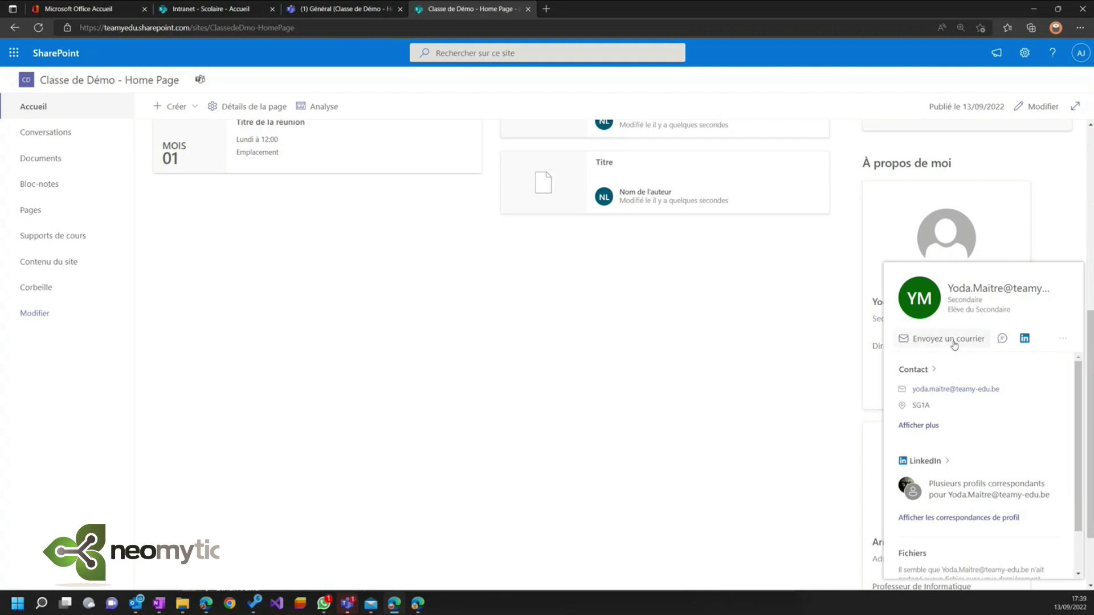
pyautogui.scroll(-1, 987, 421)
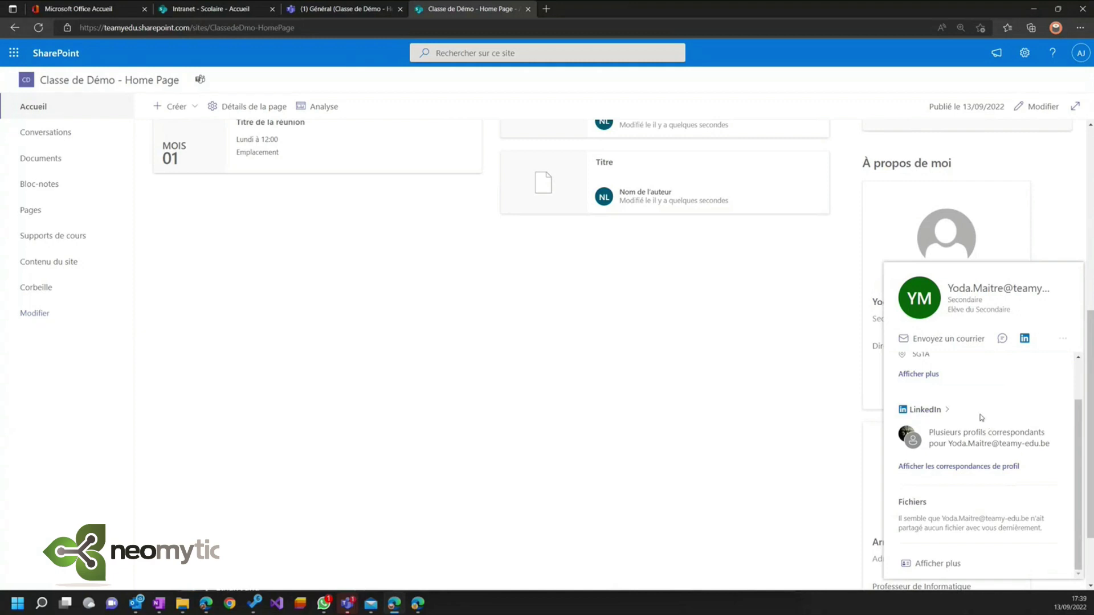
pyautogui.scroll(1, 981, 417)
pyautogui.click(1002, 339)
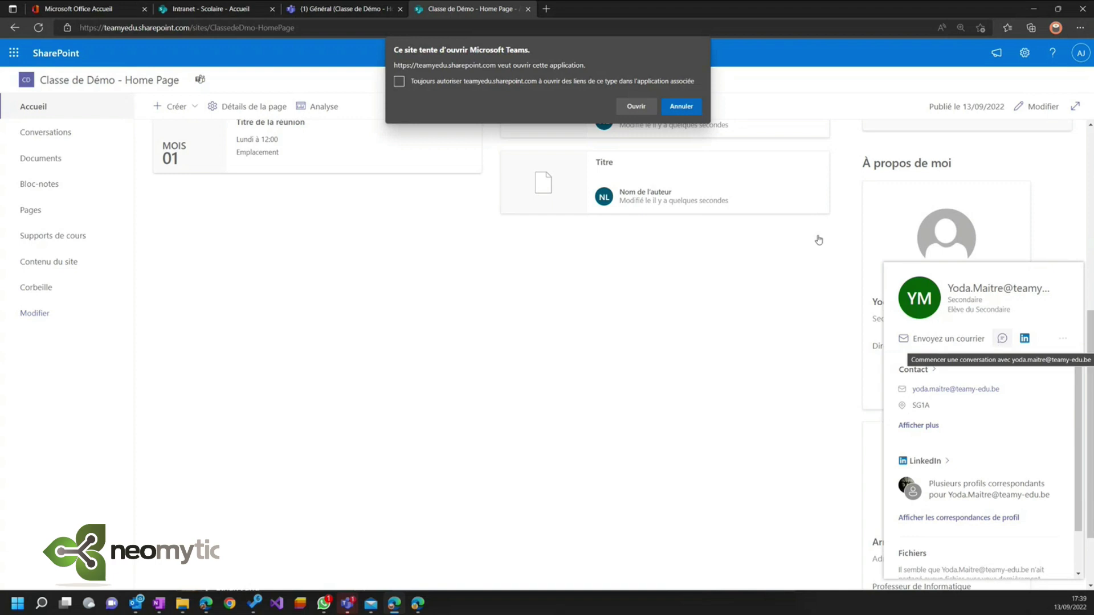
pyautogui.click(682, 106)
pyautogui.scroll(4, 894, 356)
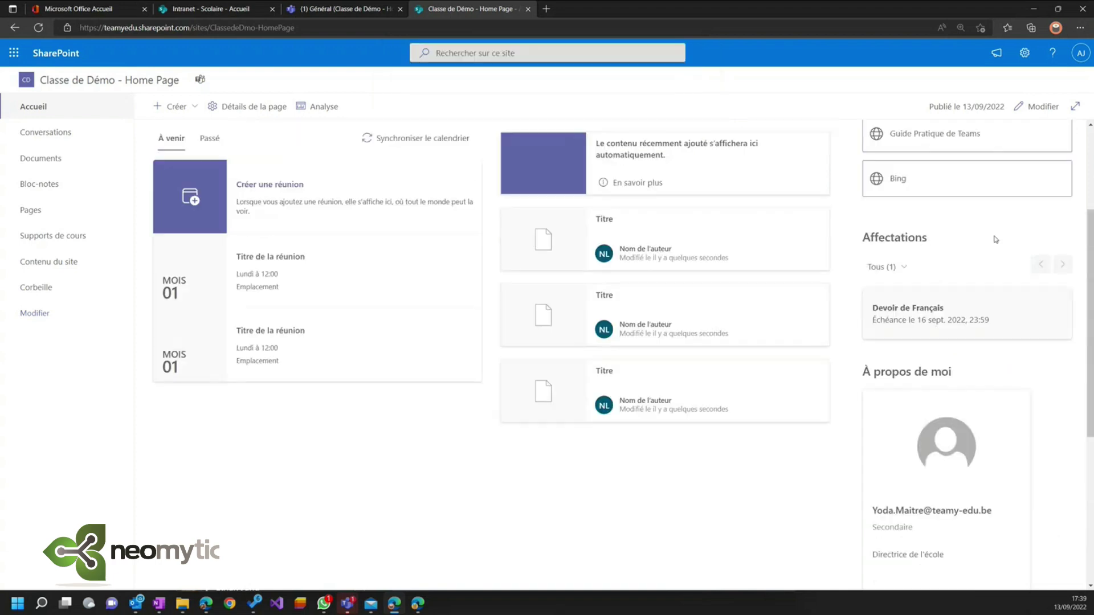
# - Edit the page again and set the Personnes web part's layout to Petite
pyautogui.click(1035, 106)
pyautogui.scroll(-5, 883, 317)
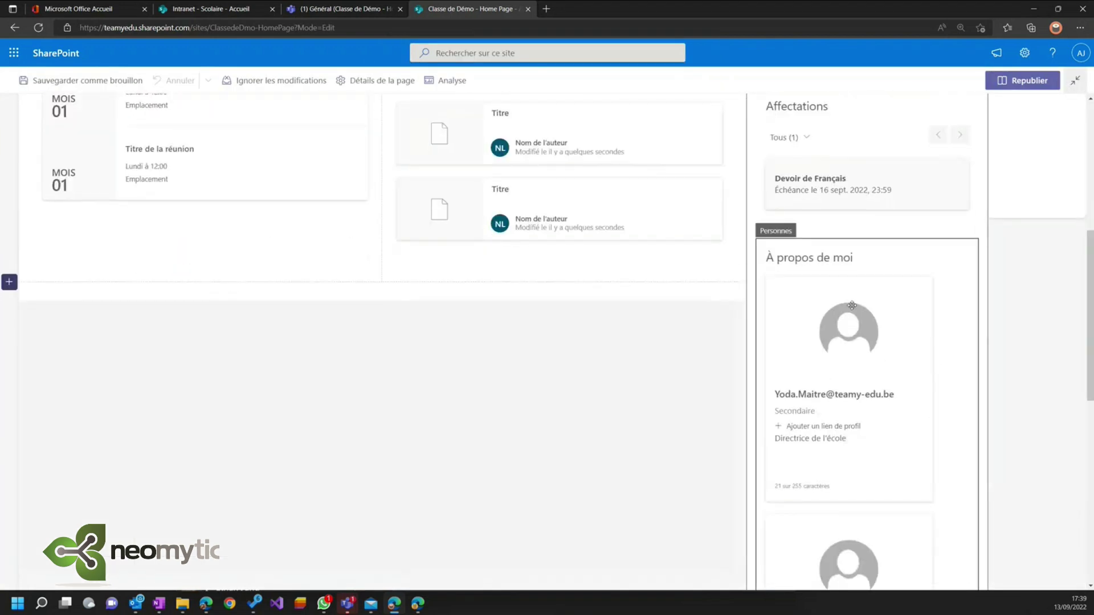
pyautogui.click(883, 317)
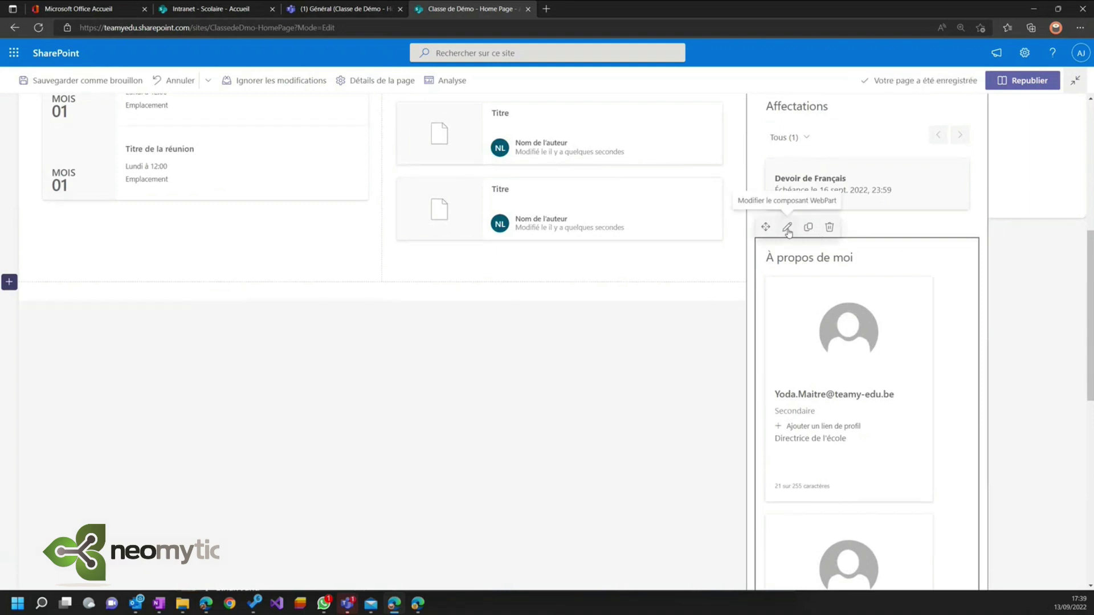
pyautogui.moveTo(877, 340)
pyautogui.click(787, 228)
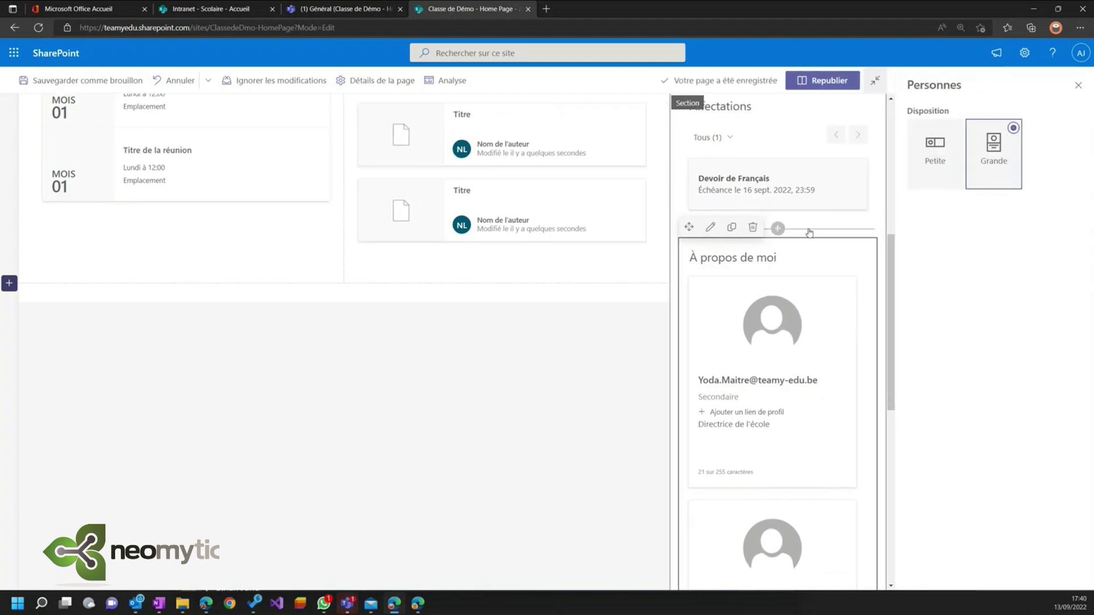
pyautogui.click(937, 162)
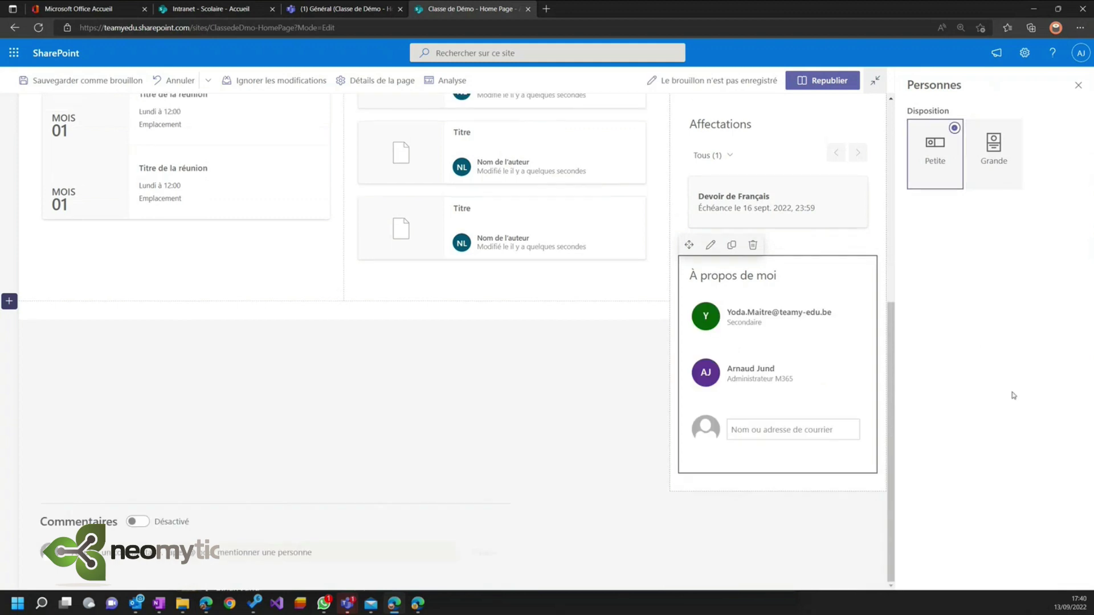
# - Preview the Grande layout for the Personnes web part, restore Petite, and republish the page
pyautogui.click(998, 160)
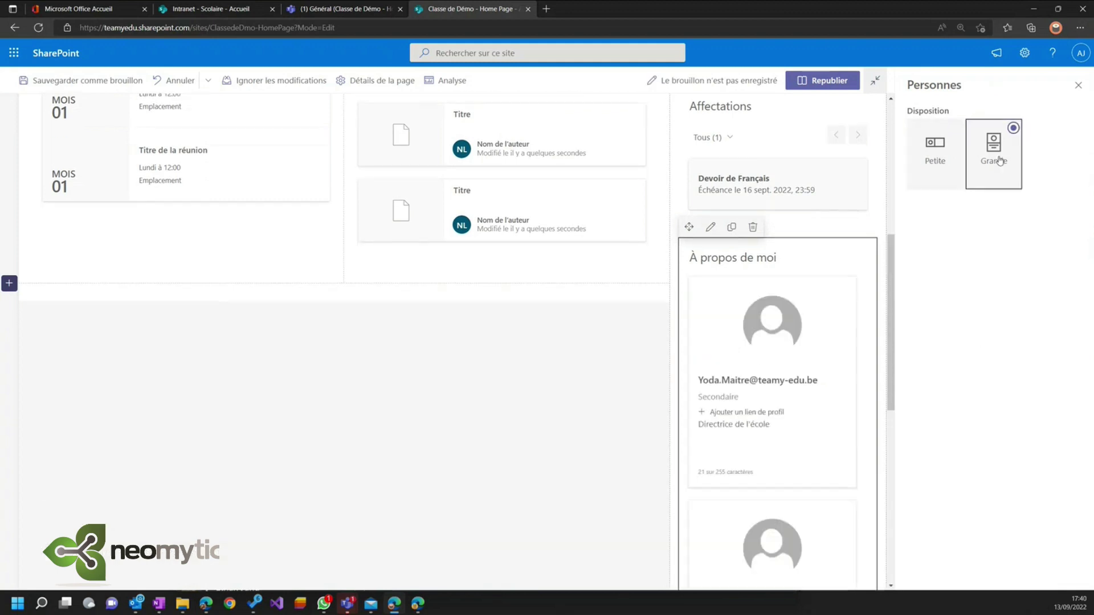
pyautogui.click(934, 155)
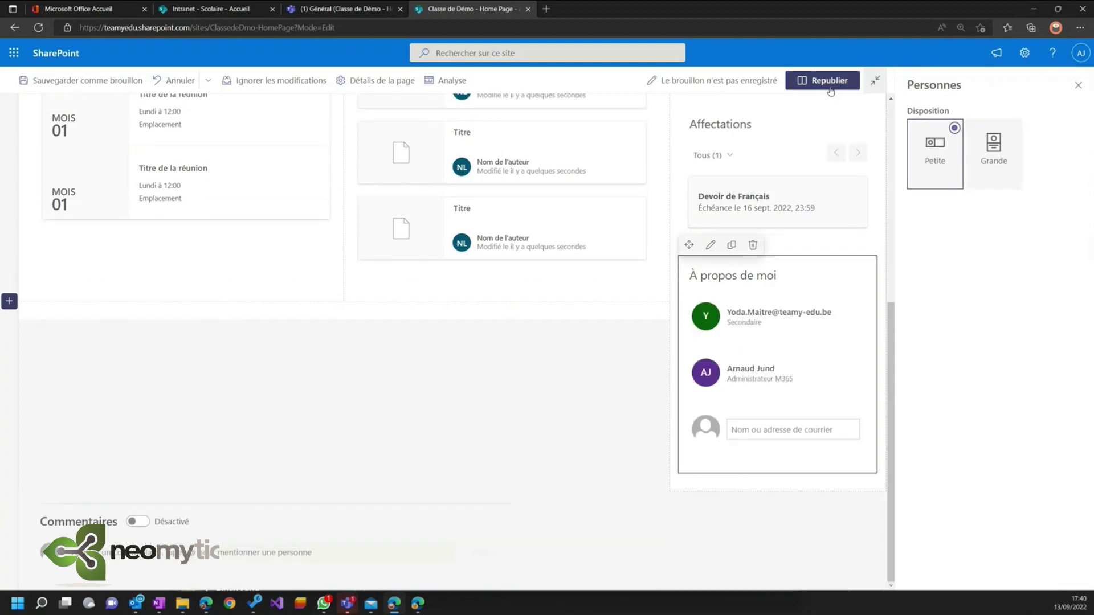
pyautogui.click(829, 81)
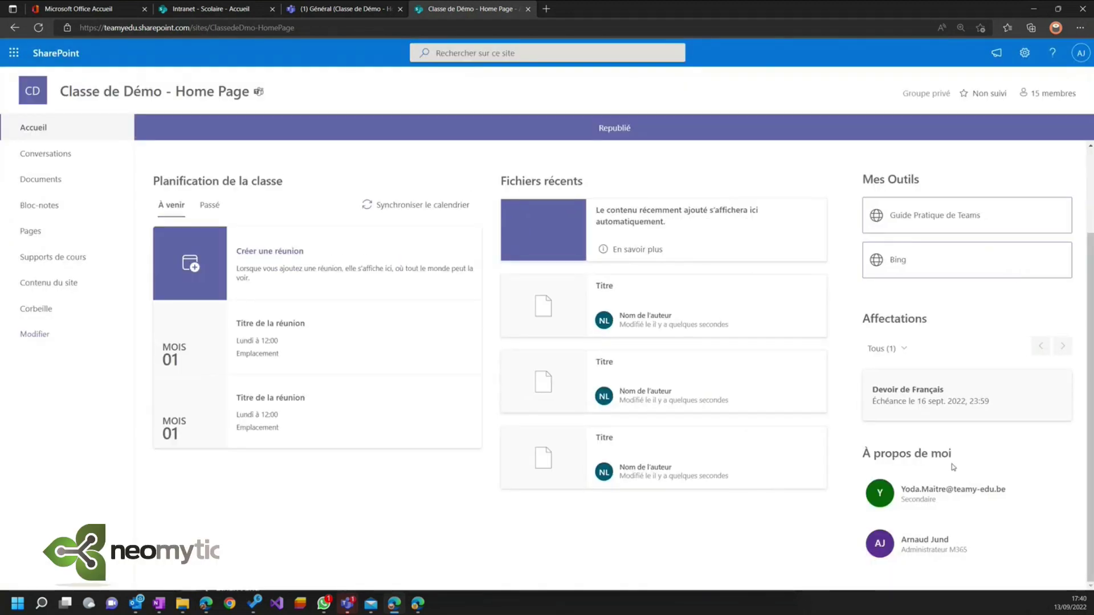
# - Examine the contact cards of both people listed under À propos de moi, opening the teacher's full profile and closing it
pyautogui.moveTo(919, 497)
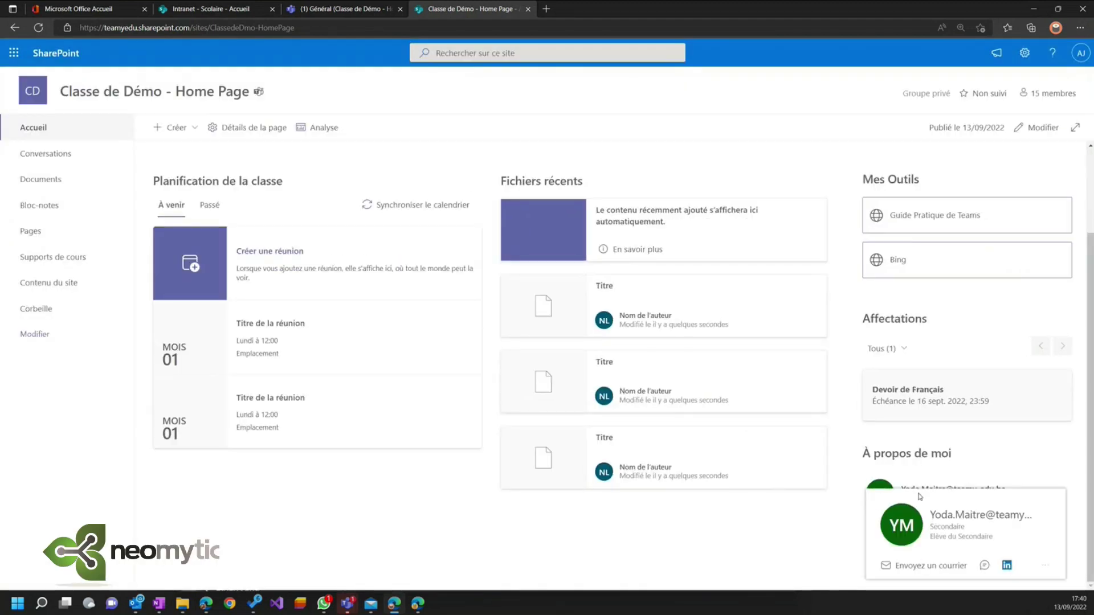
pyautogui.click(919, 497)
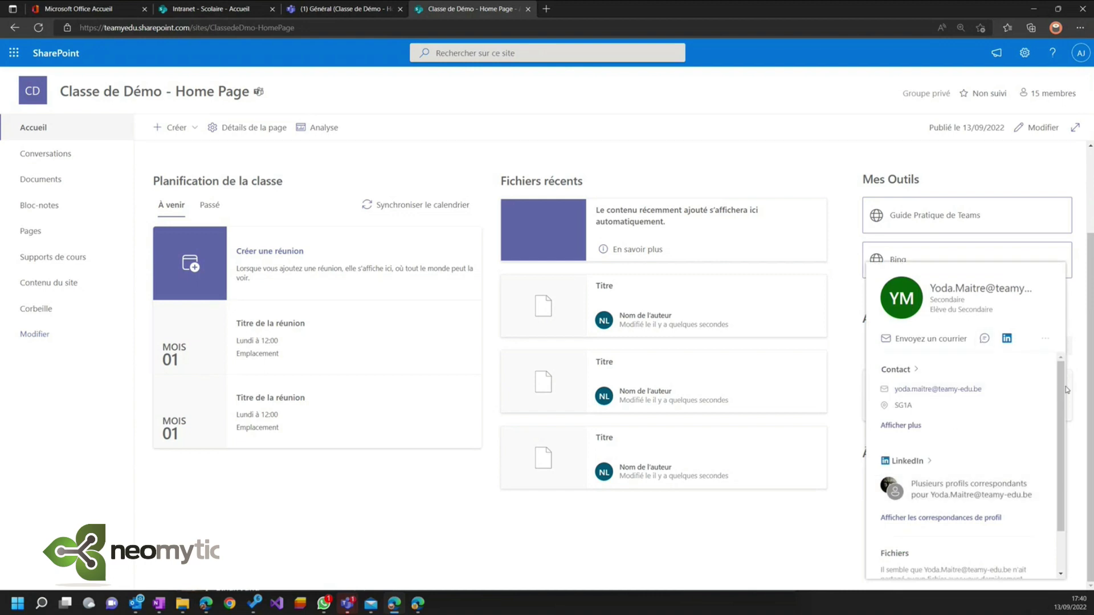
pyautogui.scroll(-2, 1060, 390)
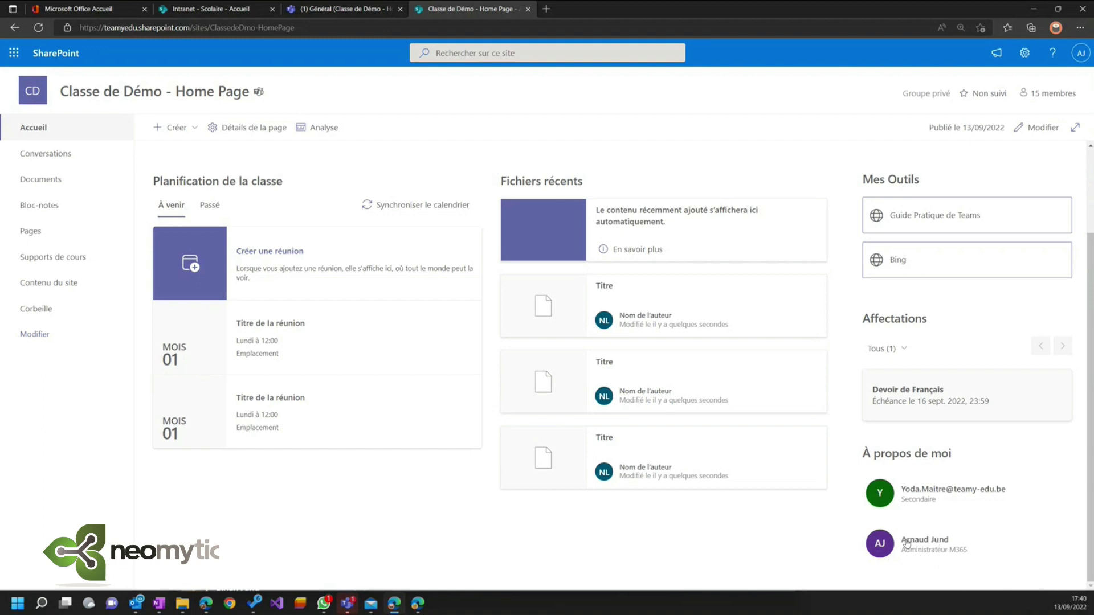
pyautogui.click(889, 547)
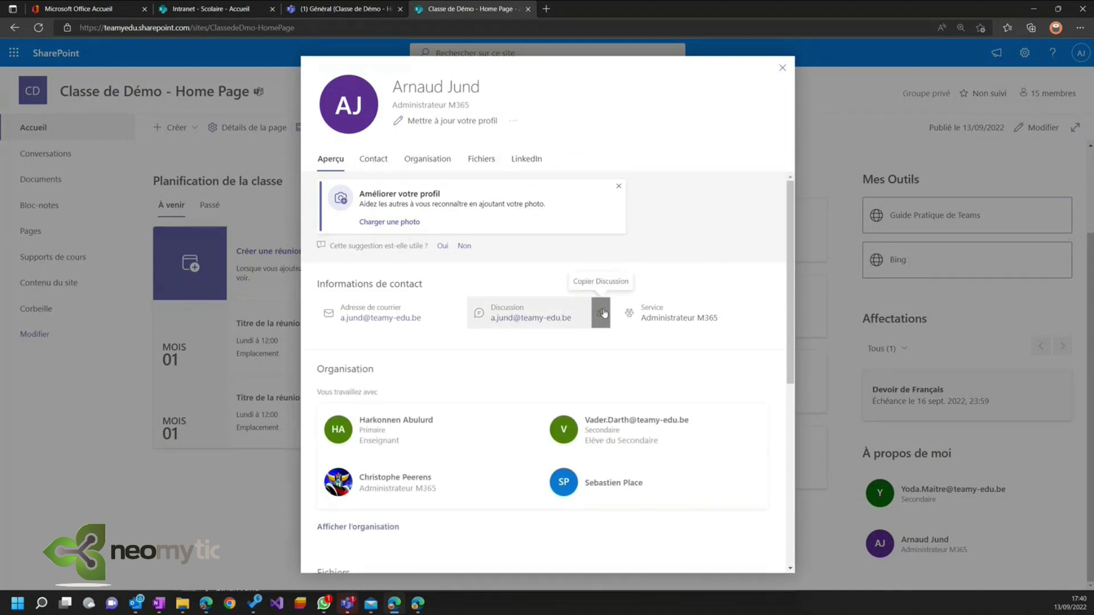
pyautogui.click(782, 68)
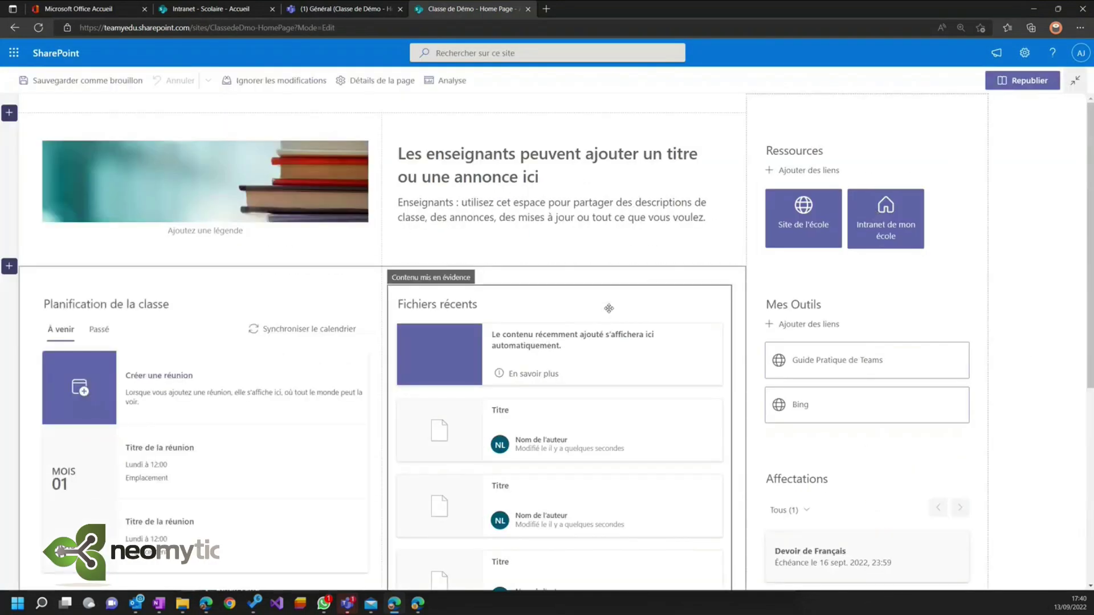
# - Review the Fichiers récents web part's query settings, delete the web part, and republish the page
pyautogui.click(609, 308)
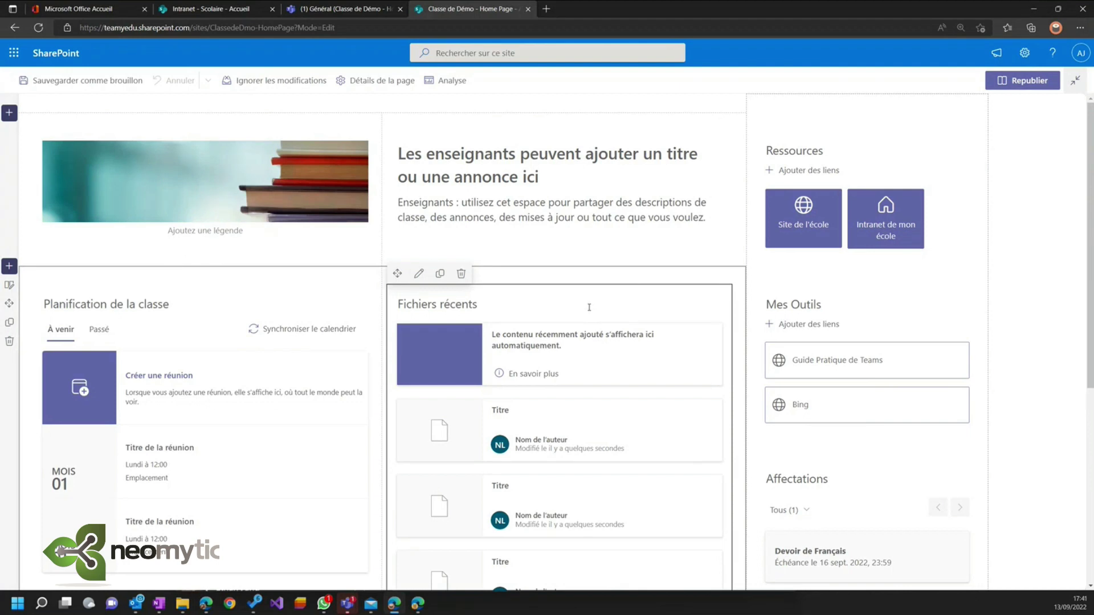
pyautogui.scroll(-1, 465, 253)
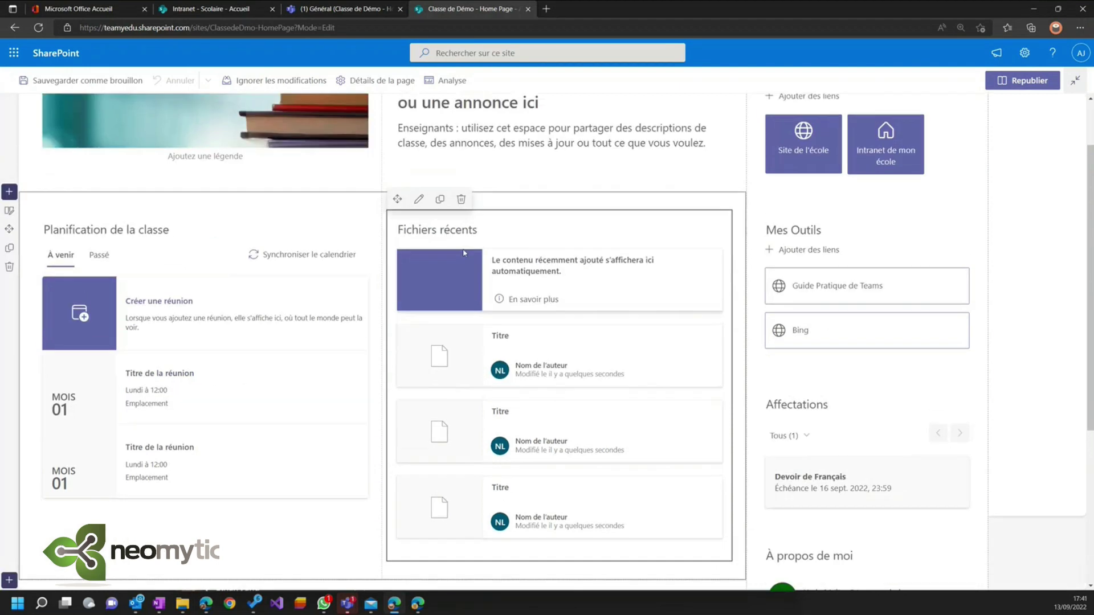
pyautogui.click(418, 199)
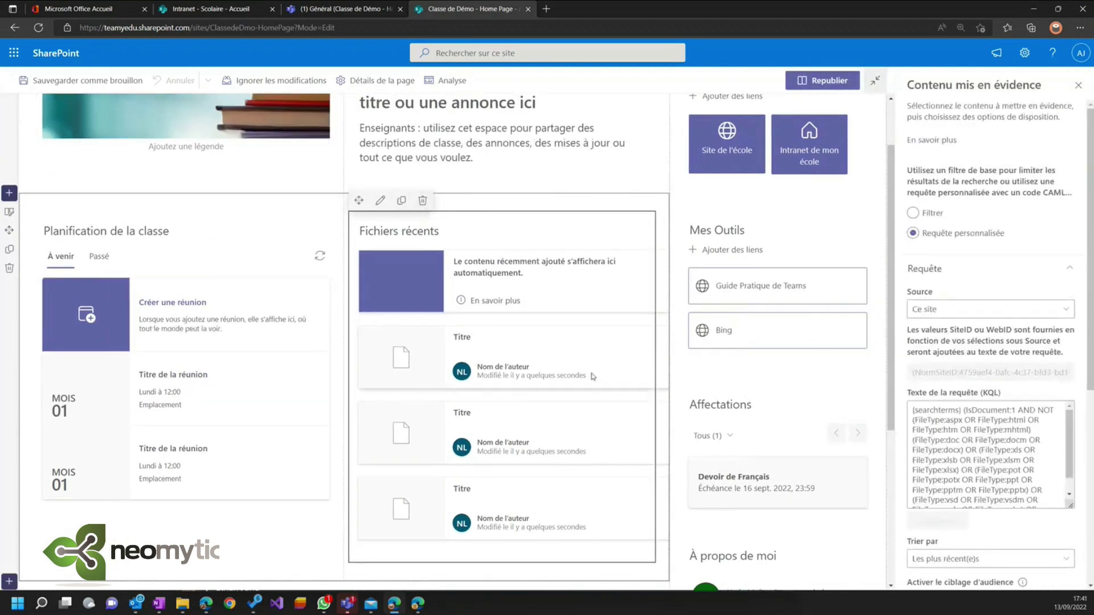
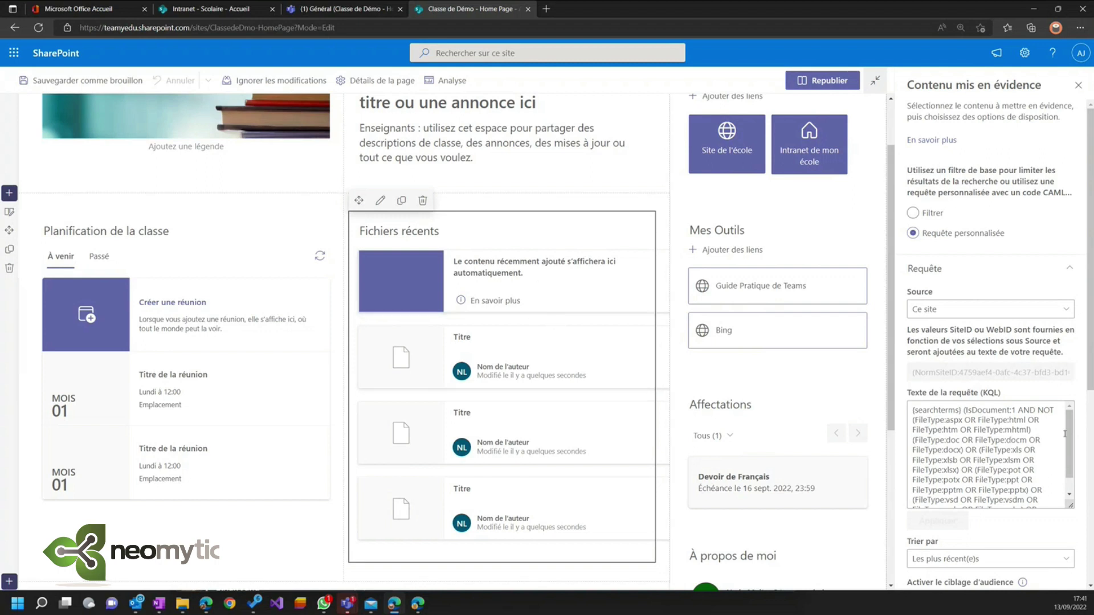
pyautogui.click(1009, 435)
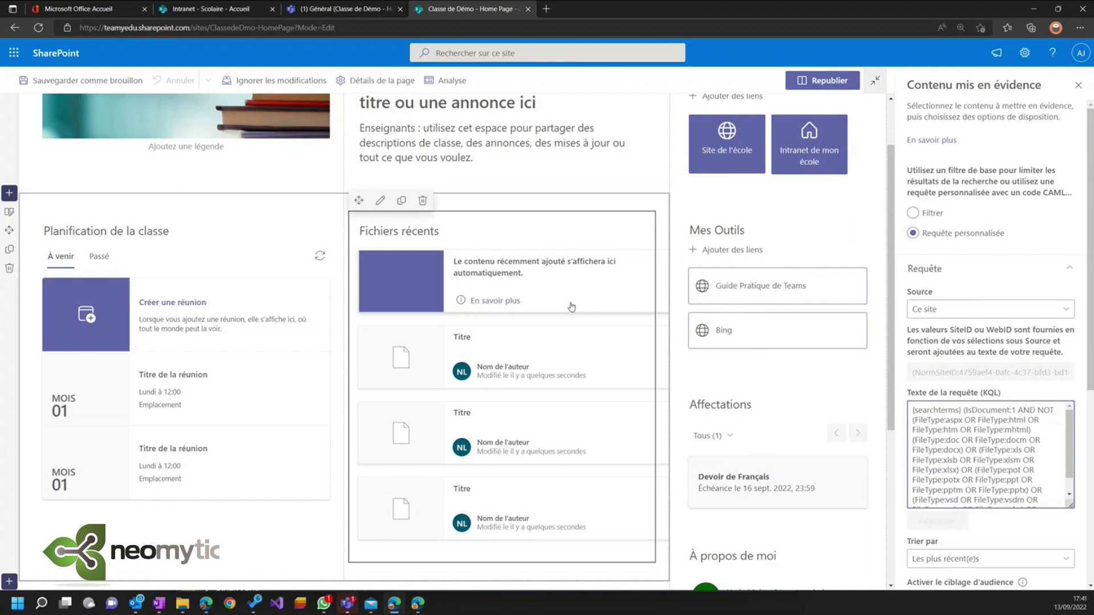
pyautogui.click(422, 201)
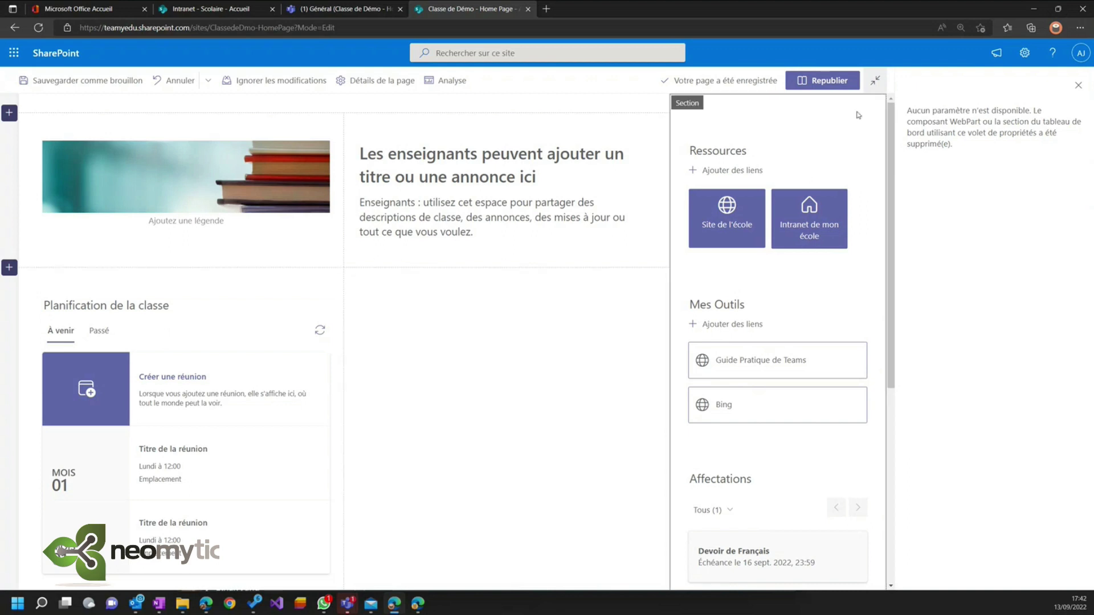
pyautogui.click(830, 81)
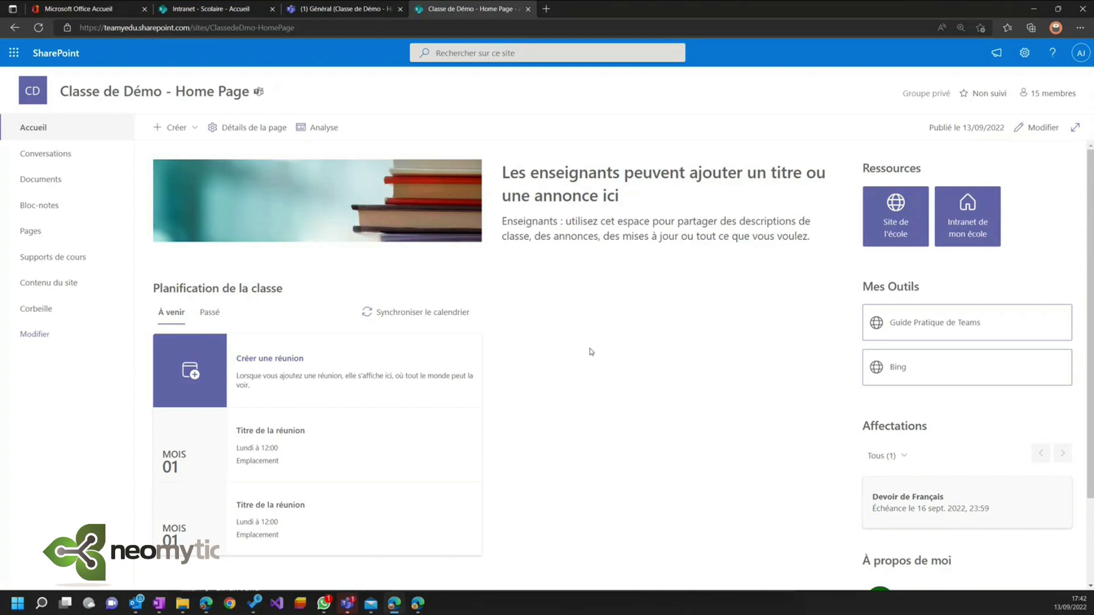
# - Start creating a meeting from Planification de la classe to open the Outlook calendar, and show all available calendars
pyautogui.click(293, 359)
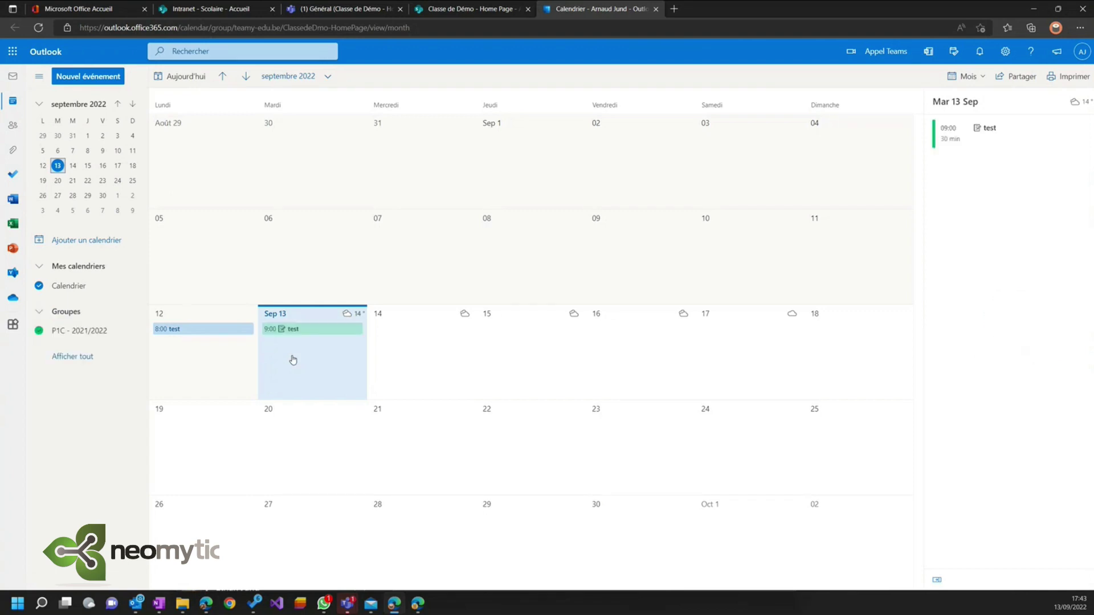
pyautogui.click(61, 357)
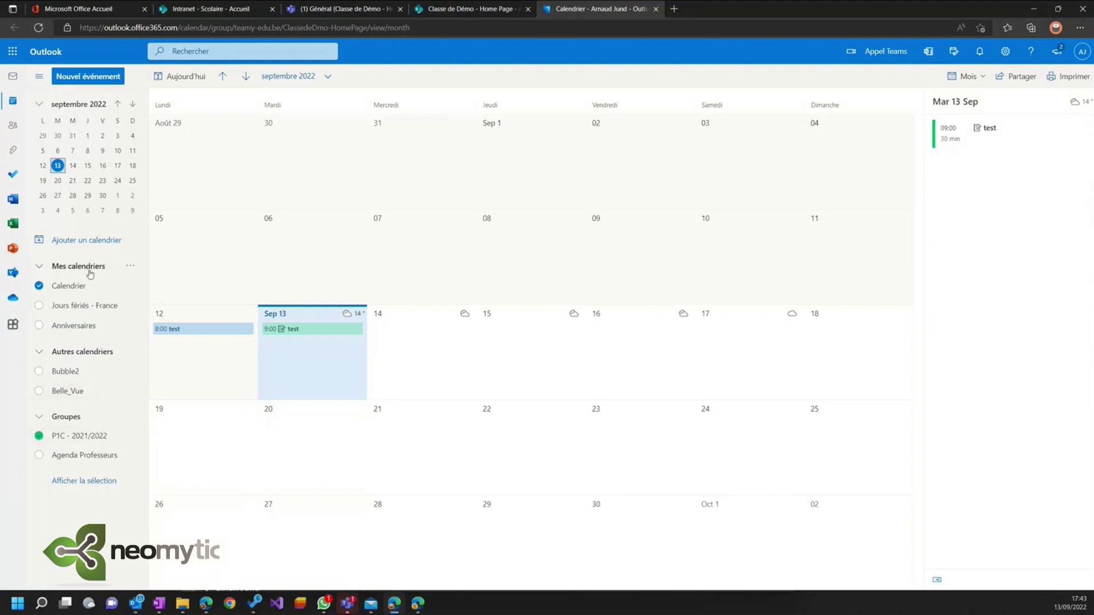
pyautogui.click(80, 77)
pyautogui.click(392, 117)
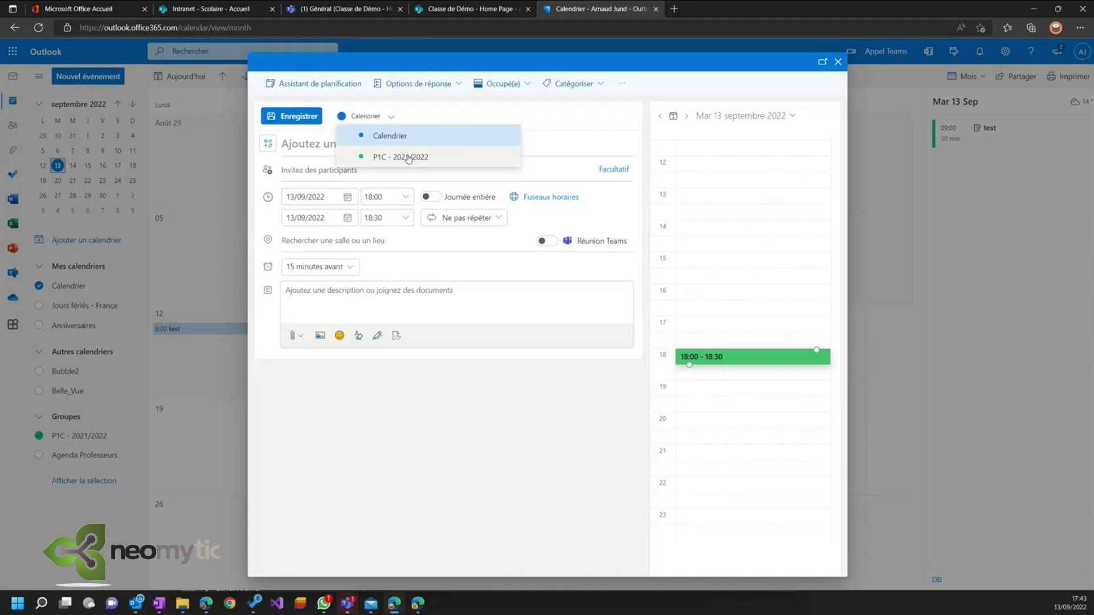
pyautogui.click(208, 285)
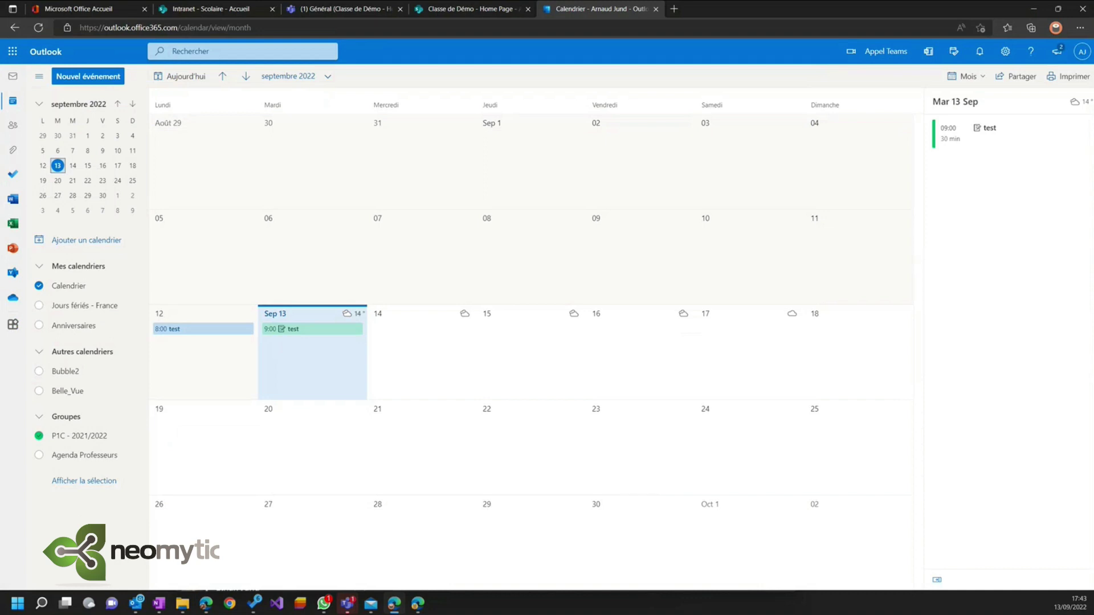
# - Add the class team's calendar to Calendriers des contacts from the organization directory, using the team's e-mail address
pyautogui.hotkey('alt', 'Tab')
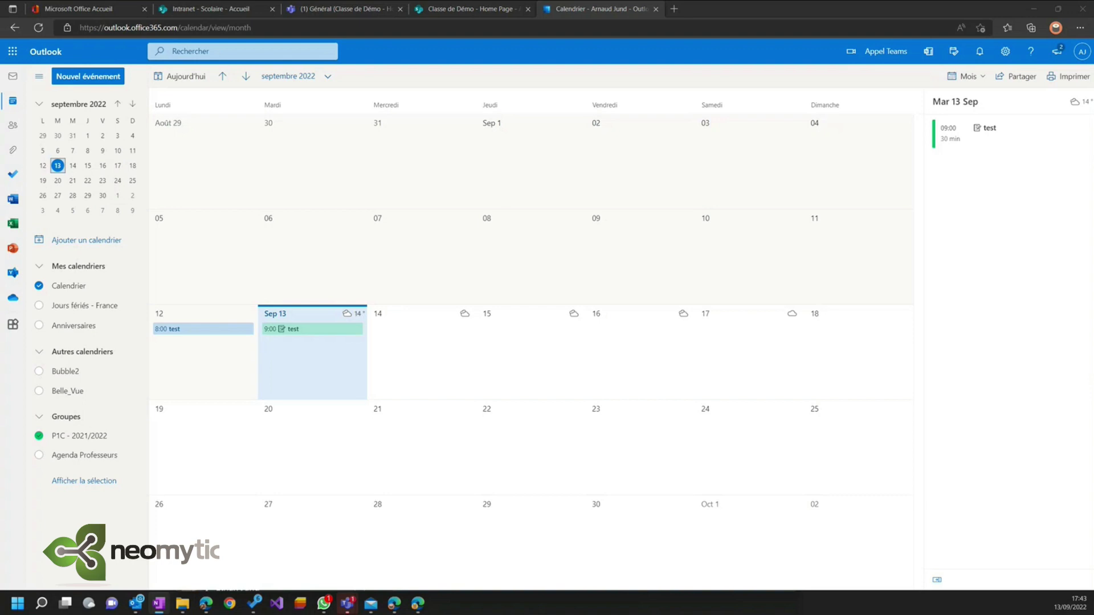
pyautogui.click(94, 240)
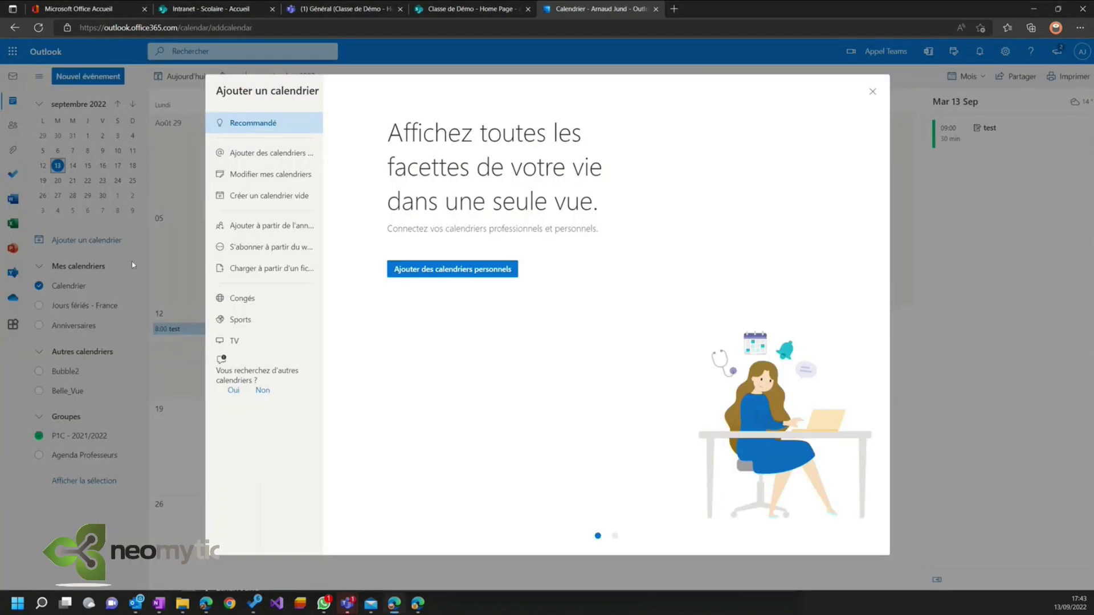
pyautogui.click(275, 228)
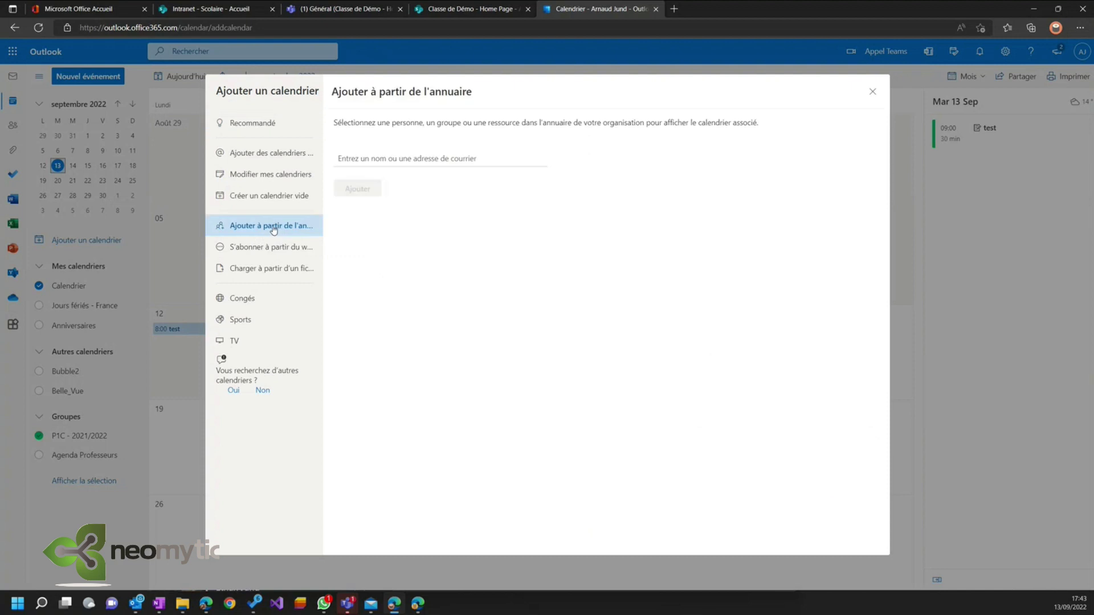
pyautogui.click(385, 159)
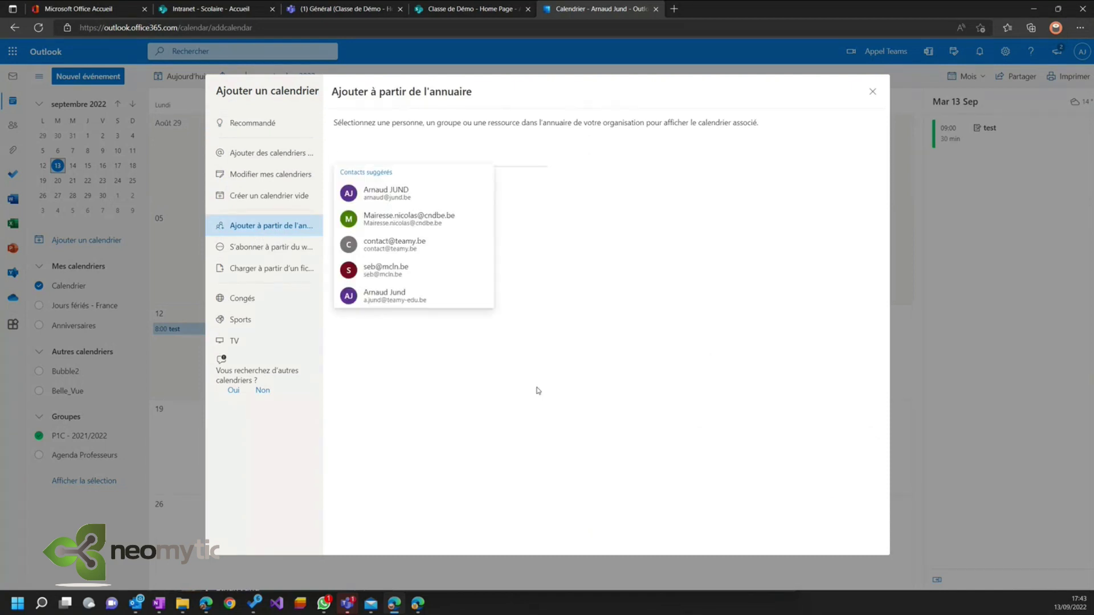
pyautogui.hotkey('ctrl', 'v')
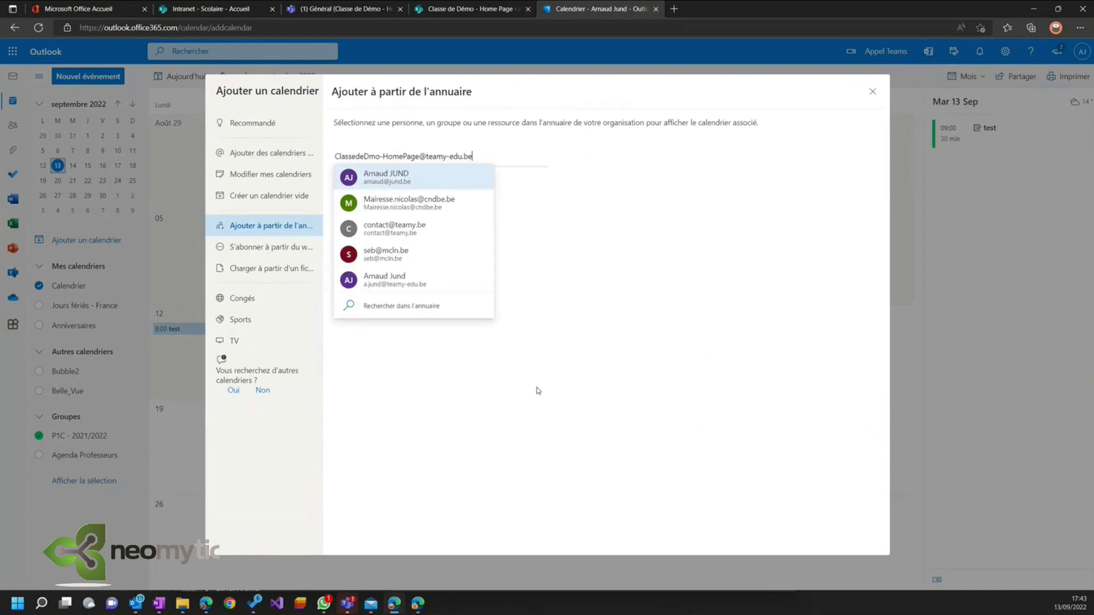
pyautogui.click(399, 173)
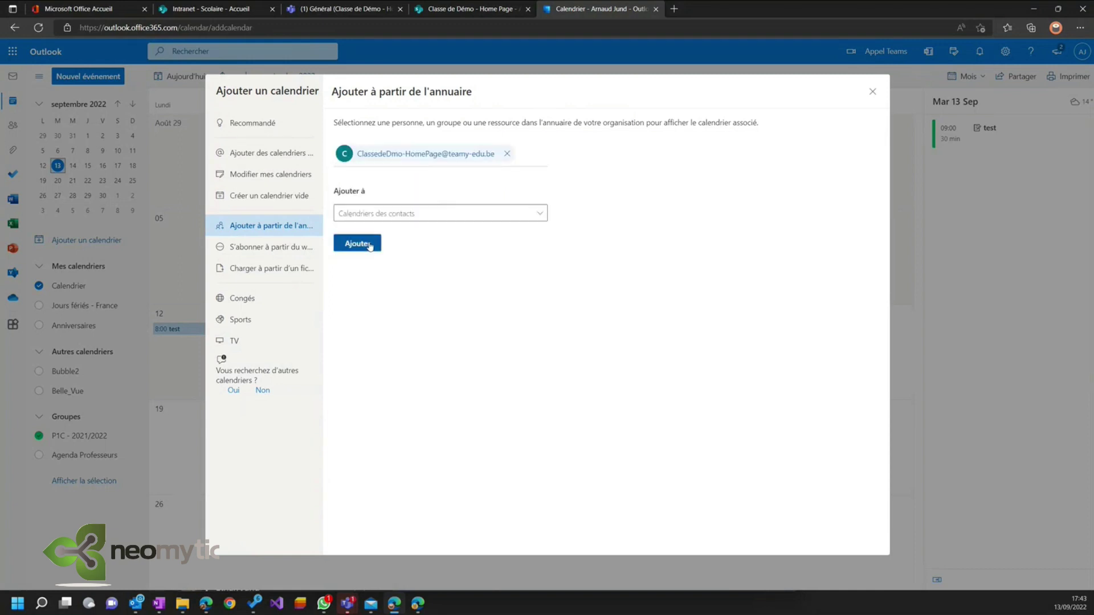
pyautogui.click(358, 243)
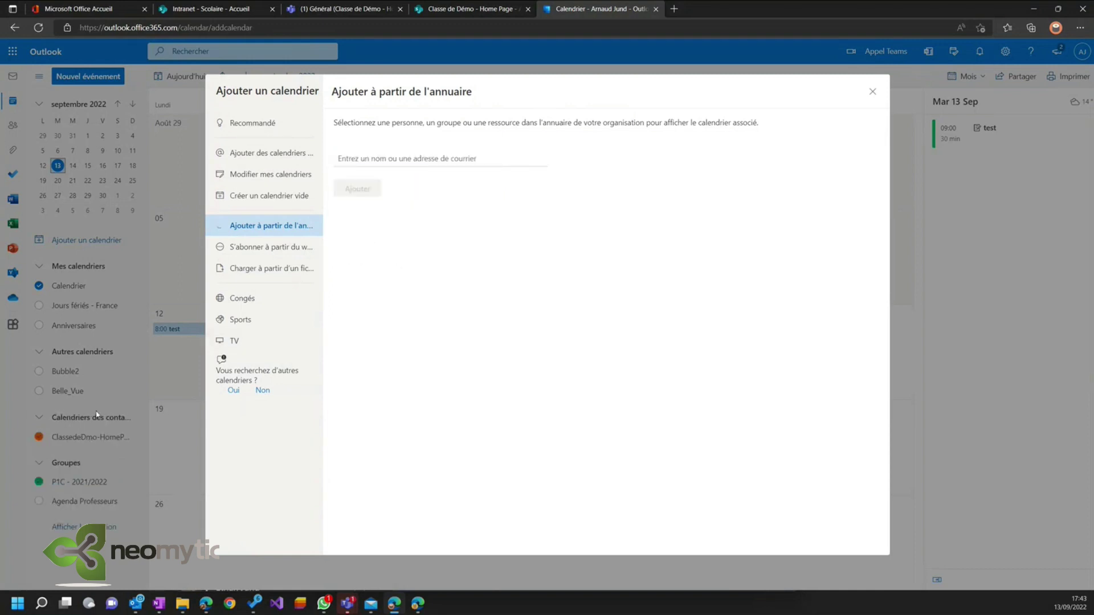
pyautogui.click(873, 94)
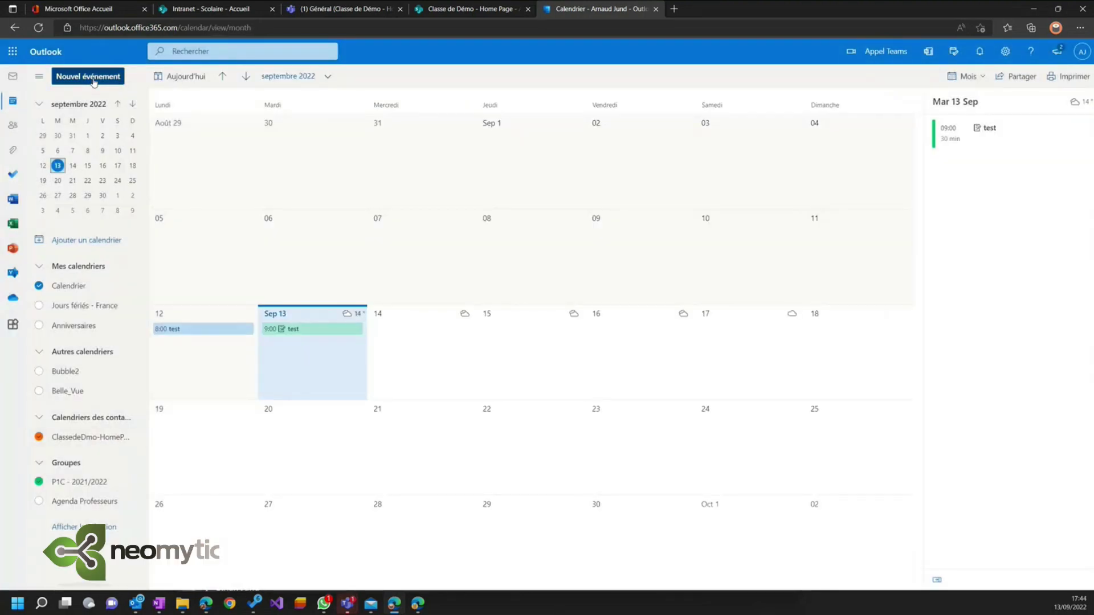
# - Create the event "WorkShop Démo Paghe Acceuil" in the class team's calendar for 13/09/2022, 18:00 to 18:30, and save it
pyautogui.click(93, 81)
pyautogui.click(390, 116)
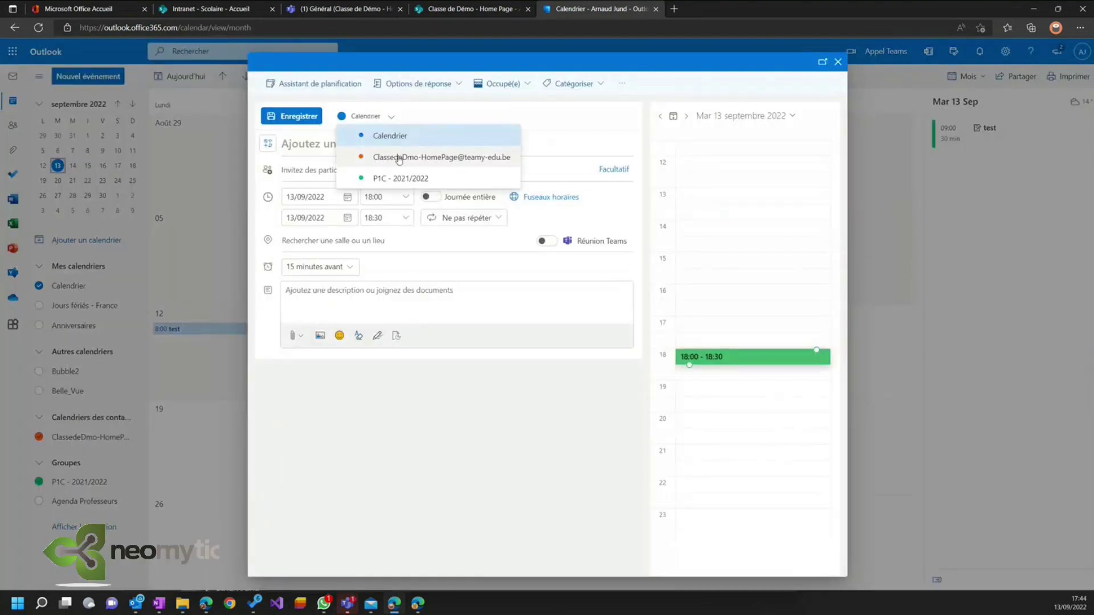
pyautogui.click(399, 158)
pyautogui.click(388, 149)
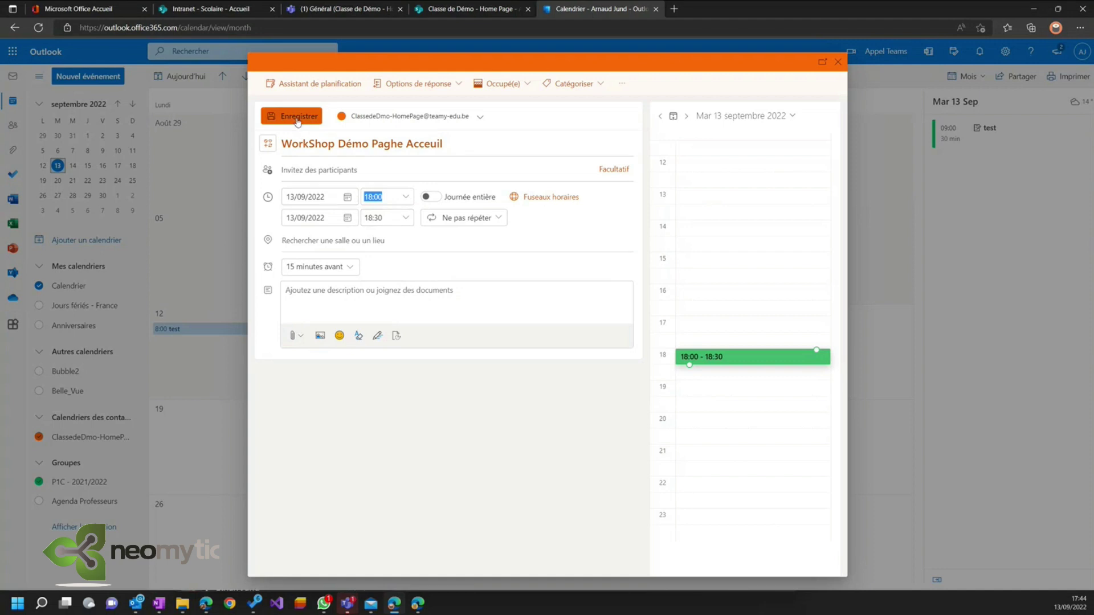
pyautogui.click(297, 117)
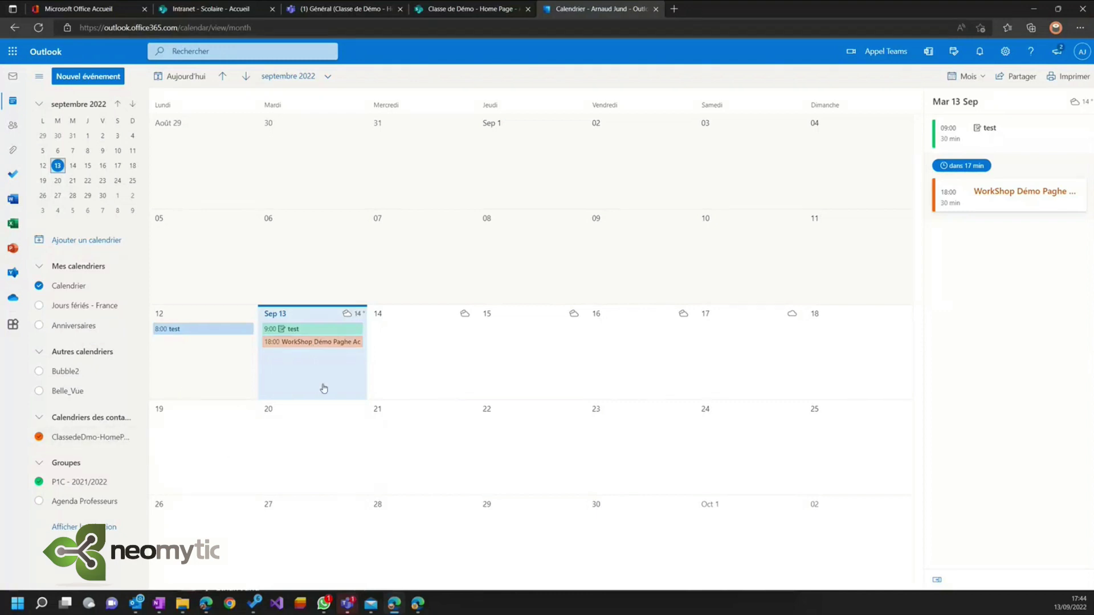
# - Reload the SharePoint home page, compare the workshop's time in Planification de la classe with the Outlook calendar, and view the Teams home page
pyautogui.click(449, 10)
pyautogui.press('F5')
pyautogui.moveTo(152, 289); pyautogui.dragTo(284, 289)
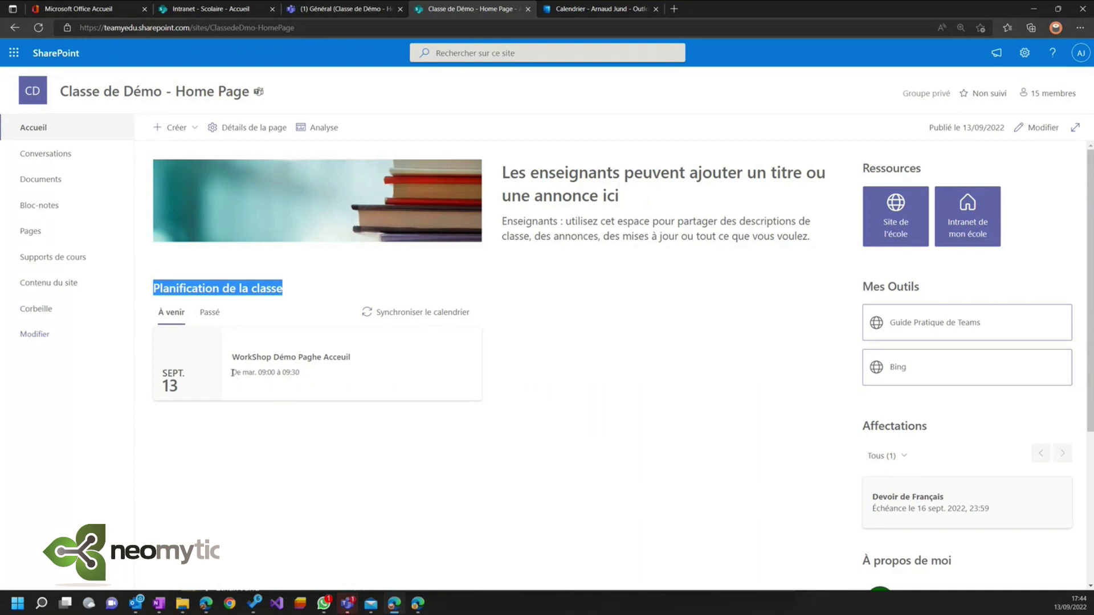
pyautogui.moveTo(232, 373); pyautogui.dragTo(302, 374)
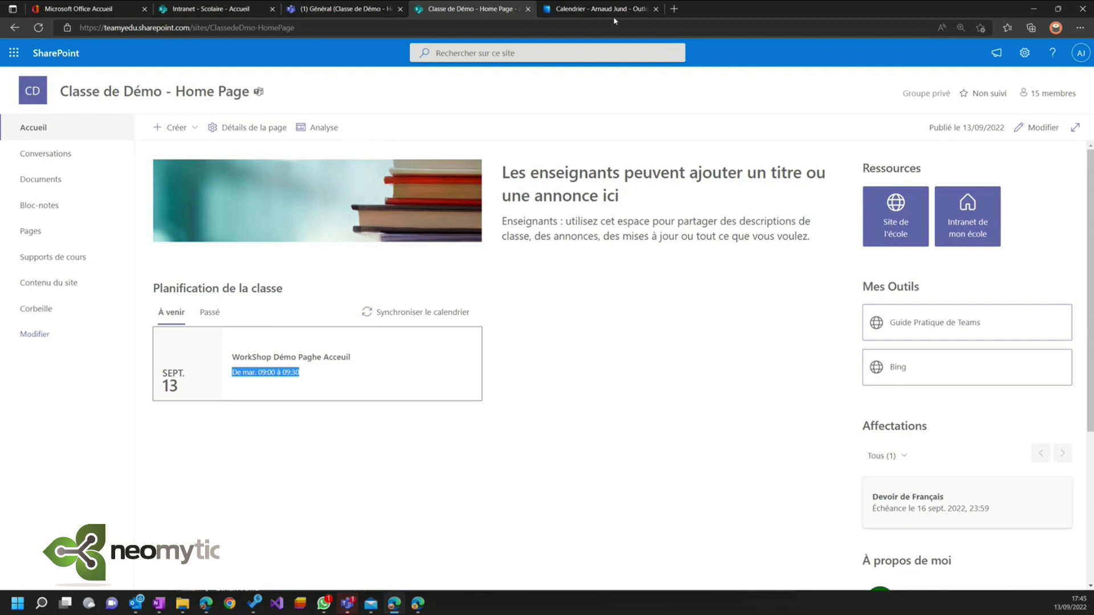
pyautogui.hotkey('ctrl', 'Tab')
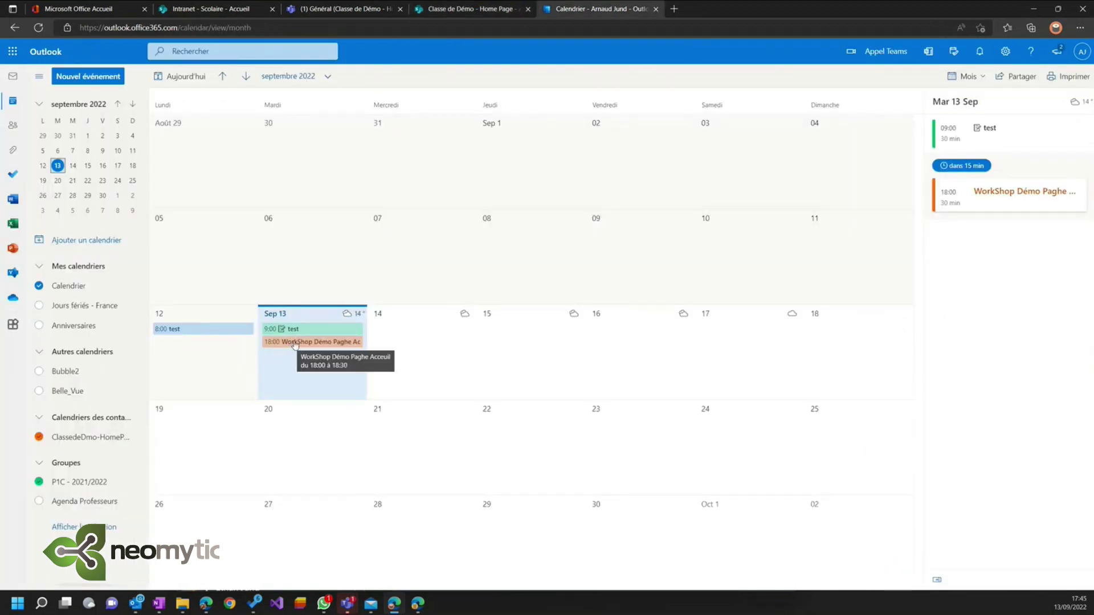
pyautogui.click(466, 9)
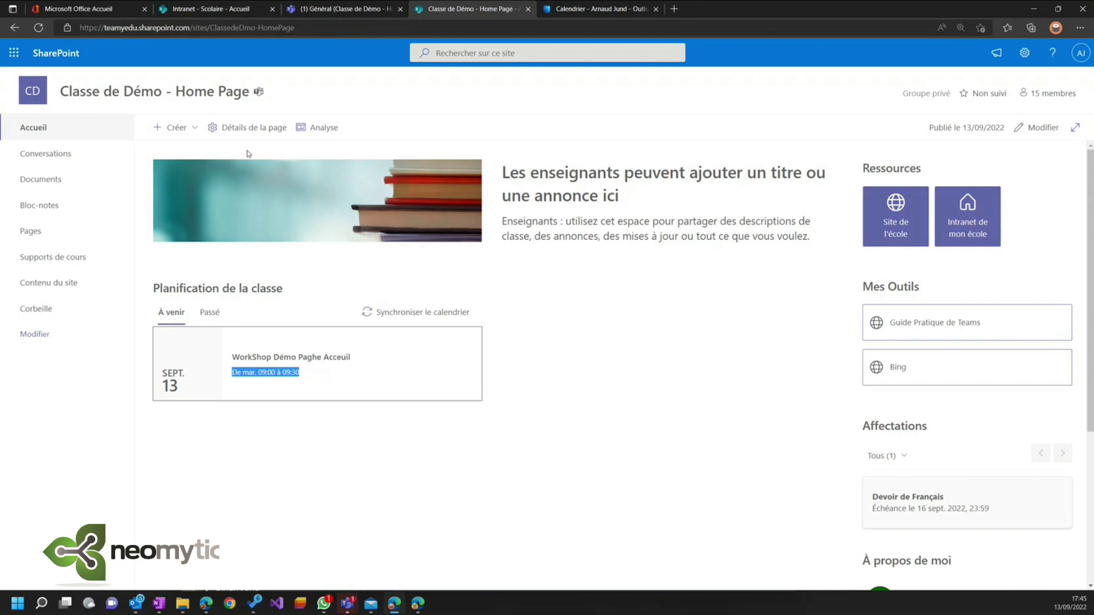
pyautogui.click(317, 11)
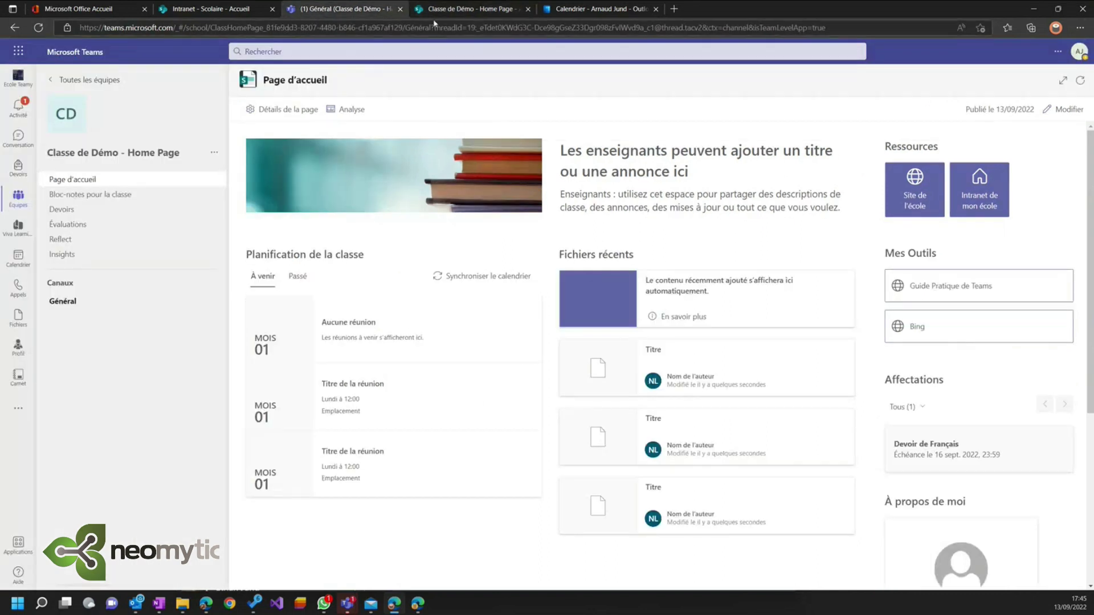
# - Open the regional settings of the Classe de Démo - Home Page SharePoint site from its full site settings
pyautogui.hotkey('ctrl', 'Tab')
pyautogui.click(1025, 52)
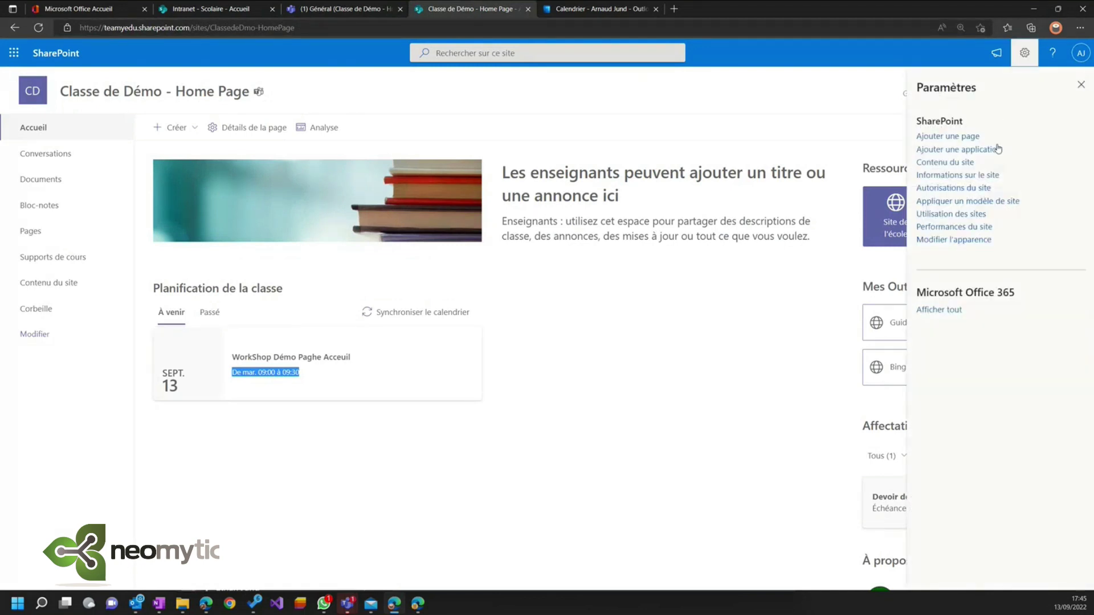
pyautogui.click(981, 175)
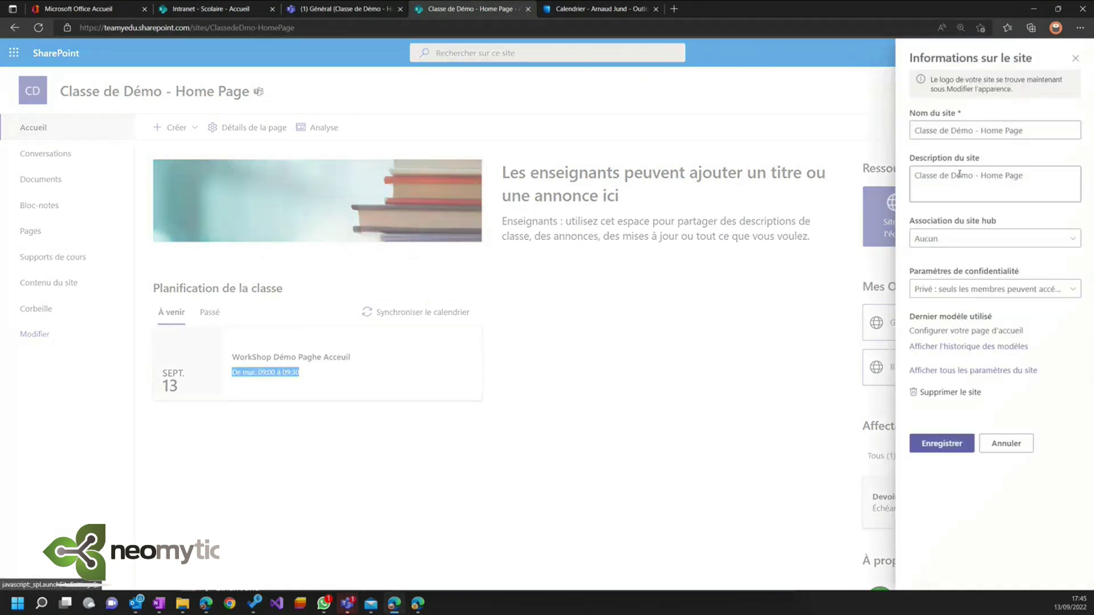
pyautogui.click(964, 371)
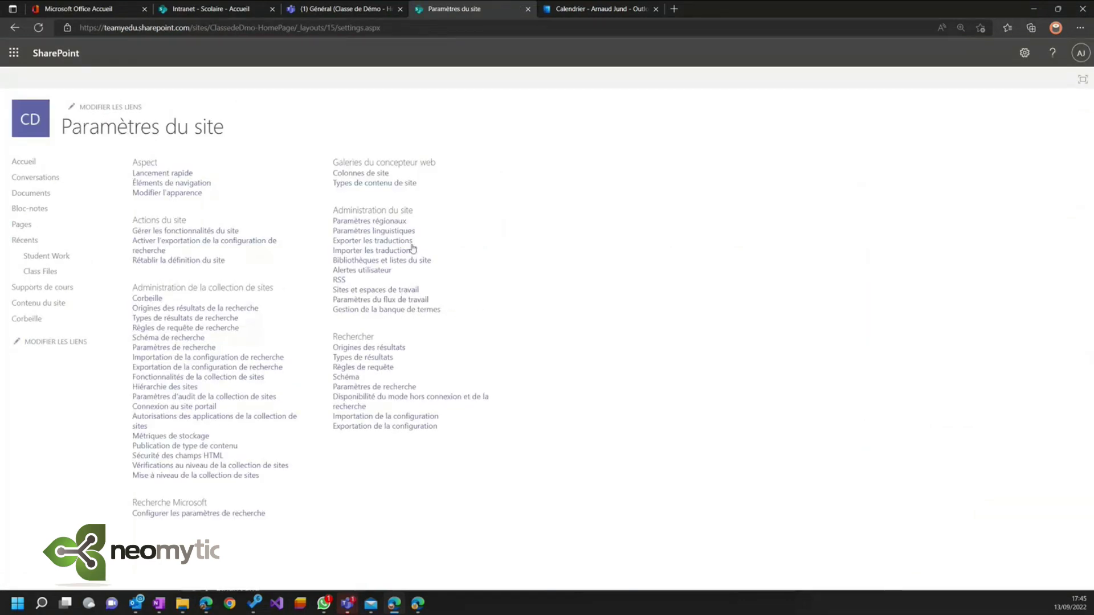
pyautogui.click(376, 222)
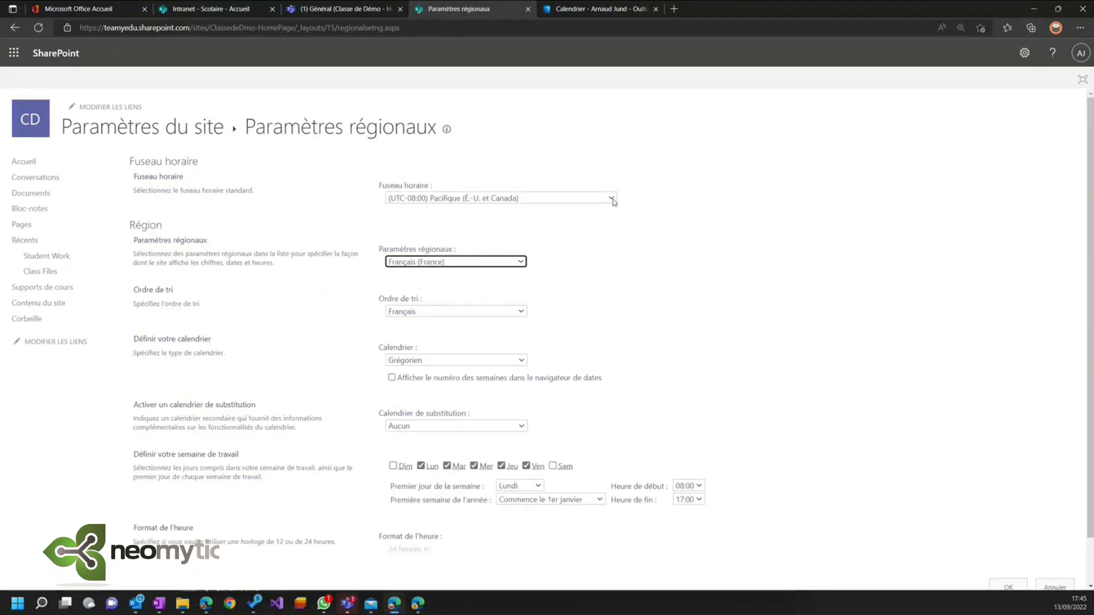
# - Set the site's time zone to (UTC+01:00) Bruxelles, Copenhague, Madrid, Paris and save the regional settings
pyautogui.click(612, 199)
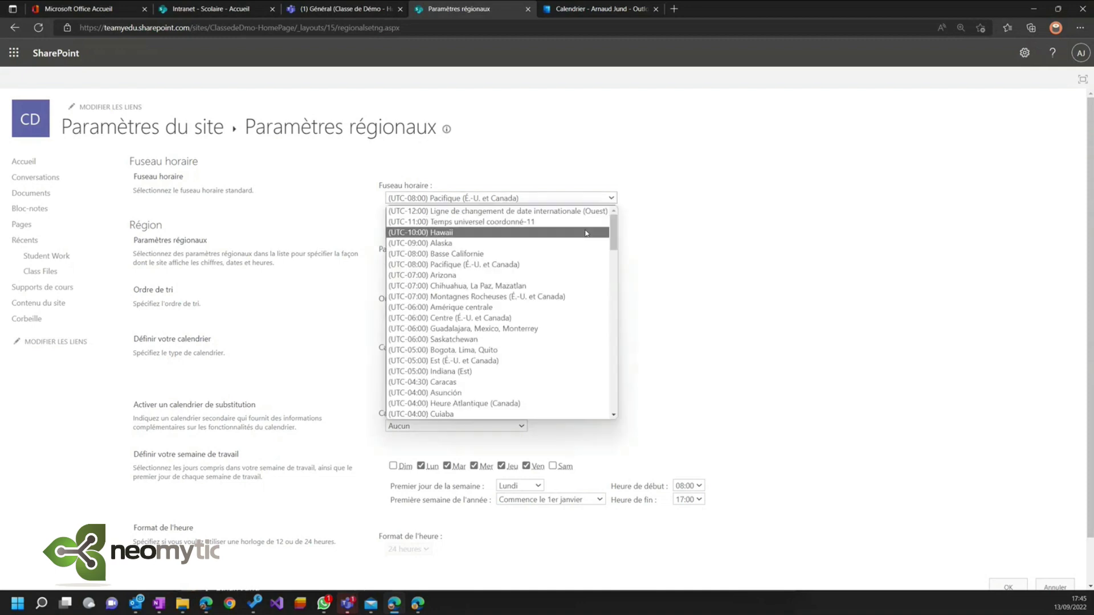
pyautogui.scroll(-9, 546, 289)
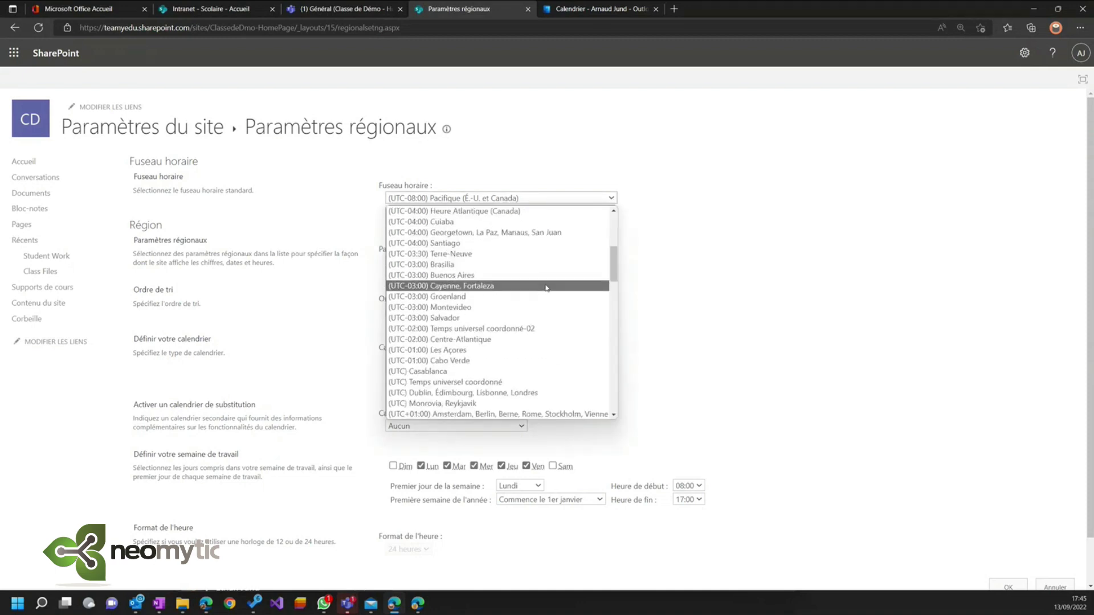
pyautogui.click(469, 339)
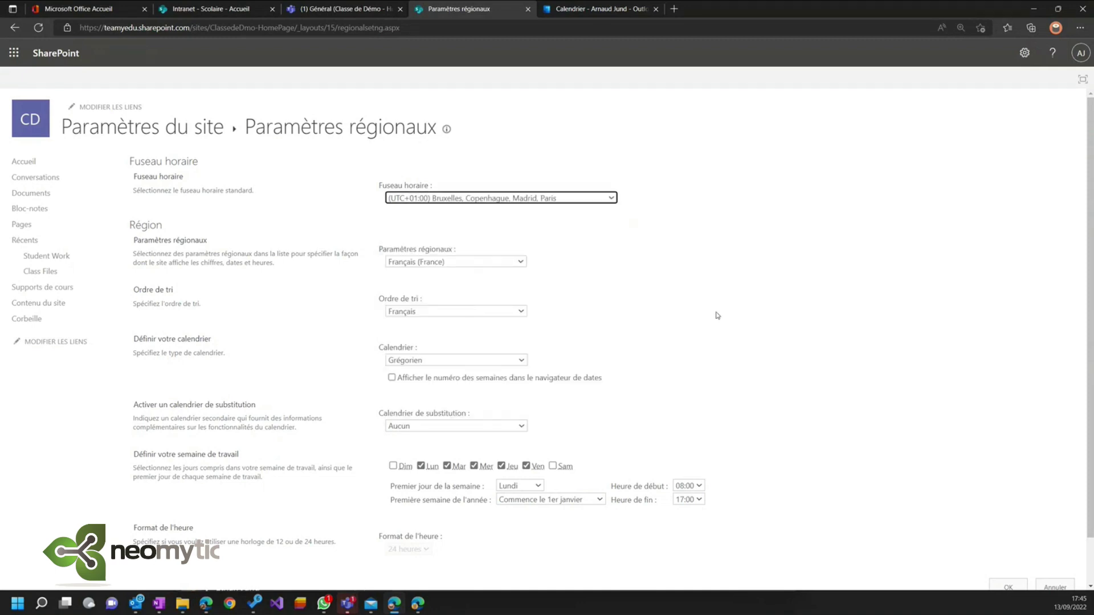
pyautogui.scroll(-1, 716, 315)
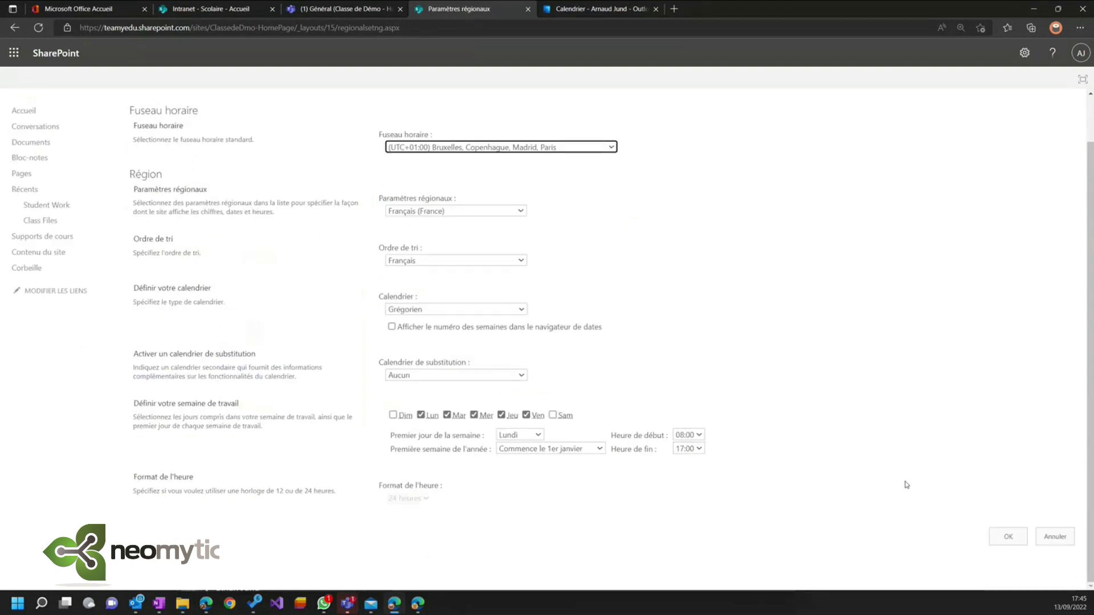
pyautogui.click(1007, 539)
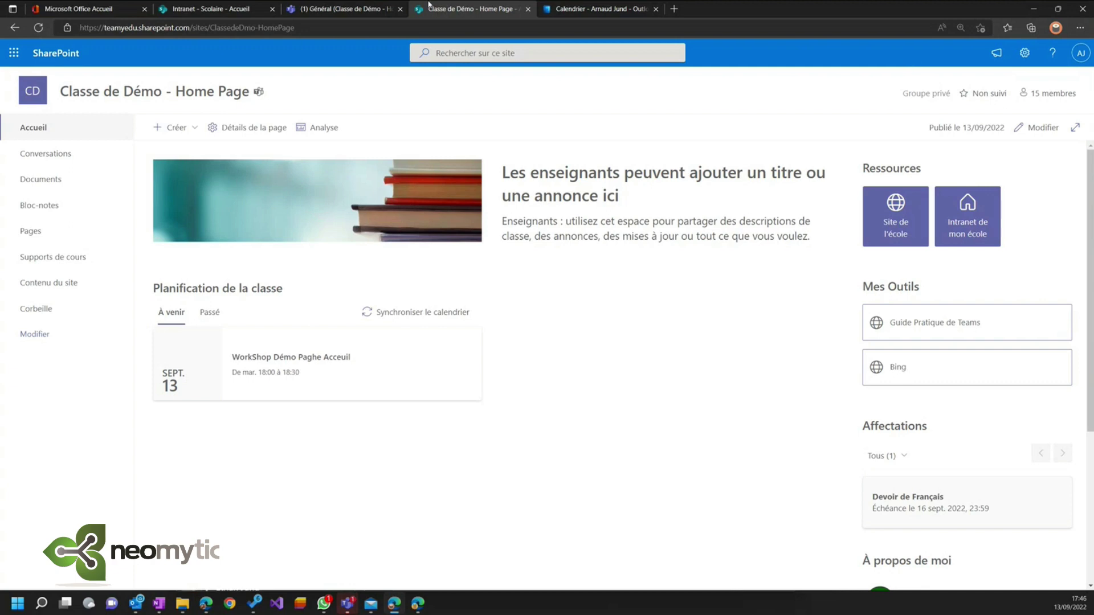
# - Check Agenda de la classe on the Teams home page in the teacher's and student's accounts, refreshing it in the student's account
pyautogui.click(344, 9)
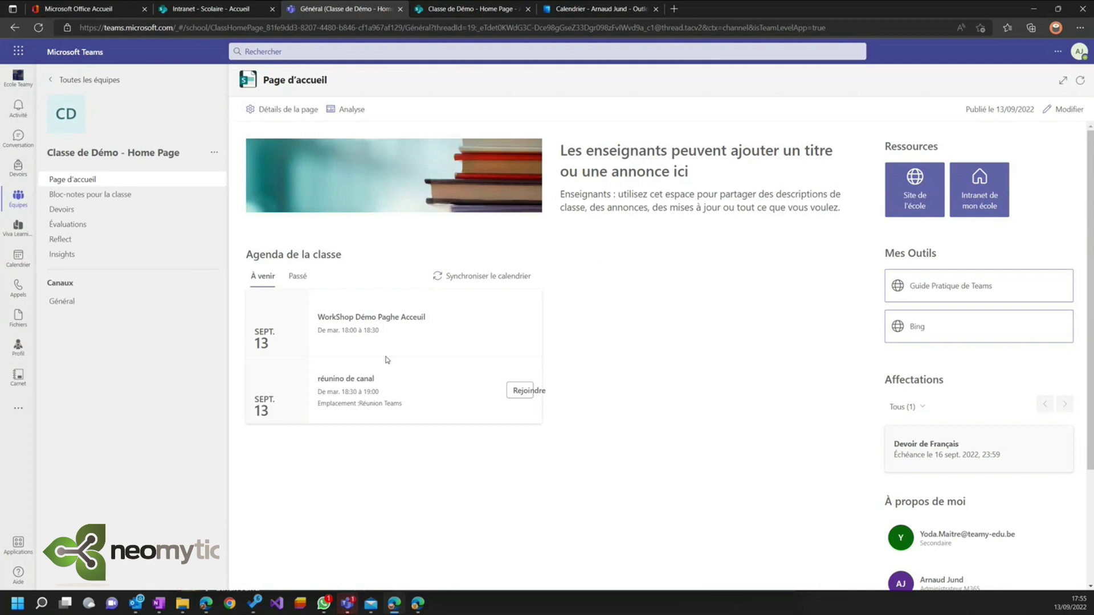
pyautogui.click(419, 605)
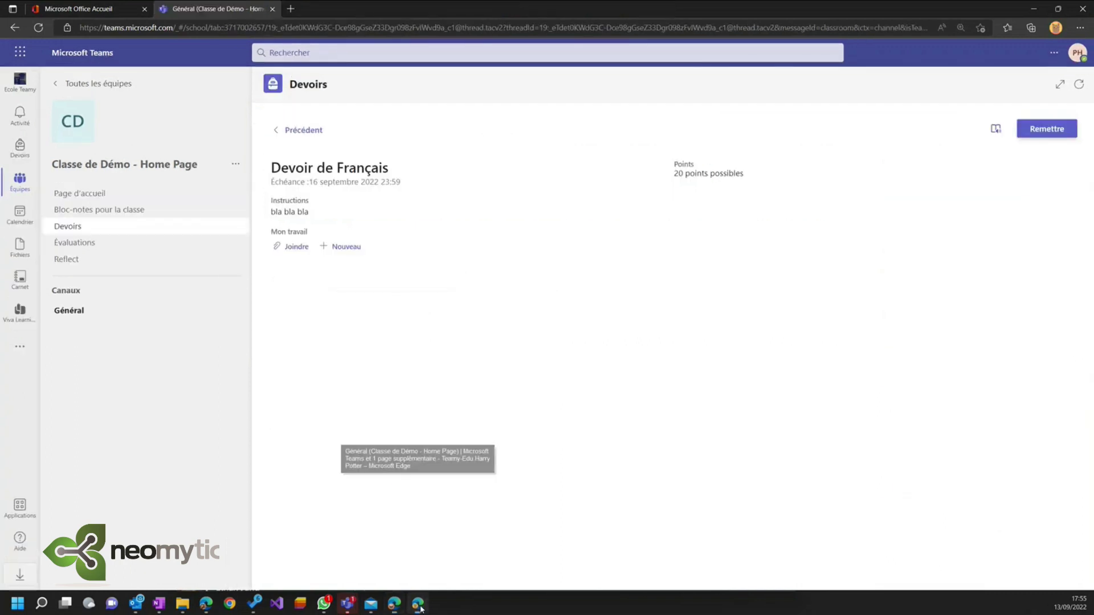
pyautogui.click(1076, 55)
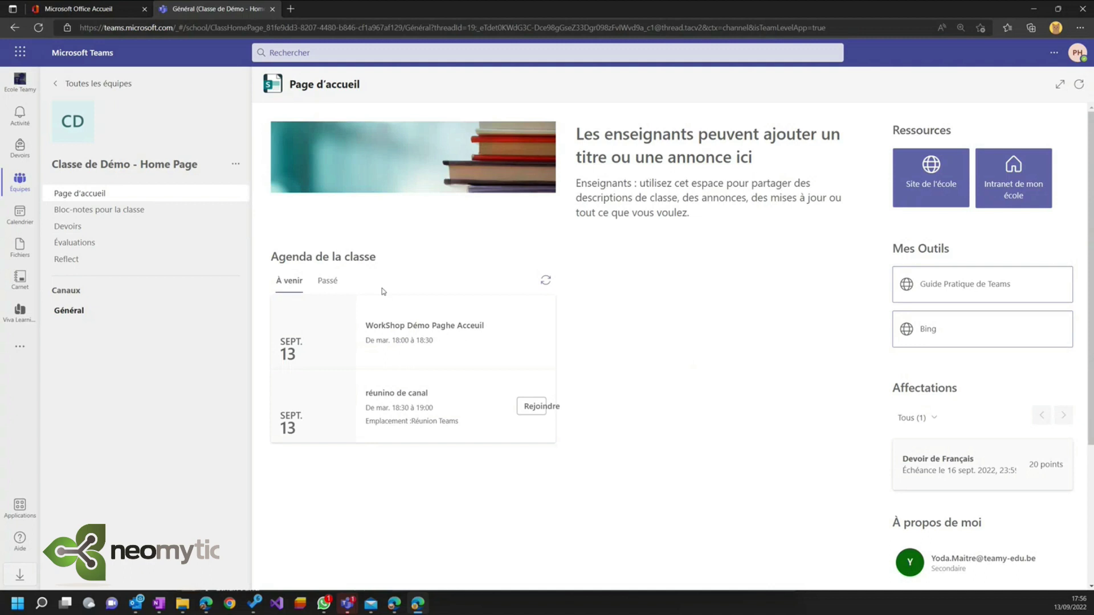
pyautogui.click(545, 281)
# - In the student's Outlook calendar, try to add Classe de Démo - Home Page from the organization directory to Calendriers des contacts
pyautogui.click(81, 11)
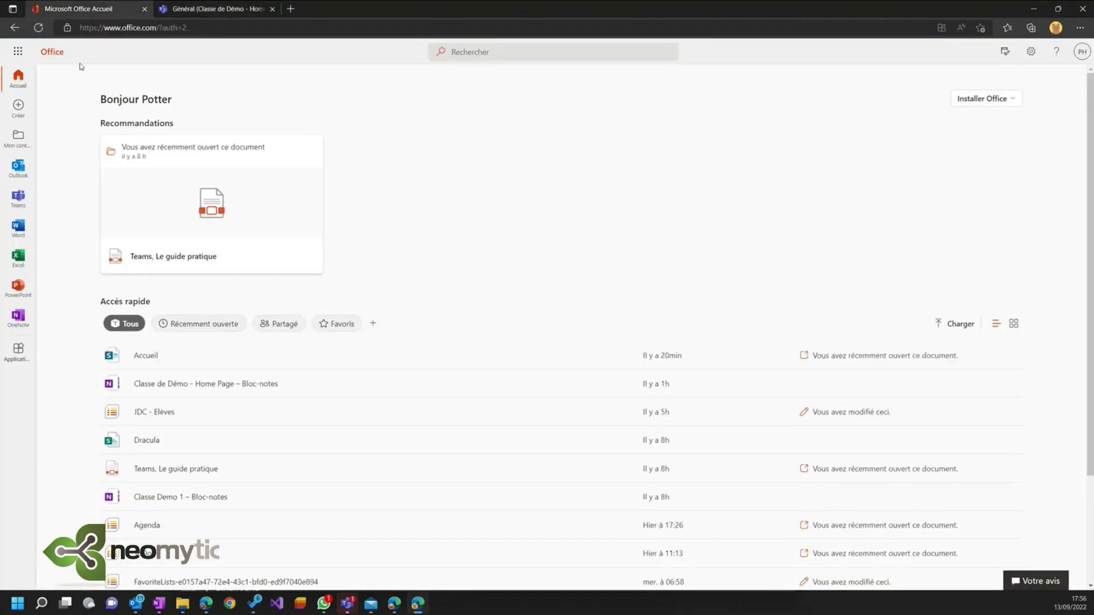
pyautogui.click(18, 168)
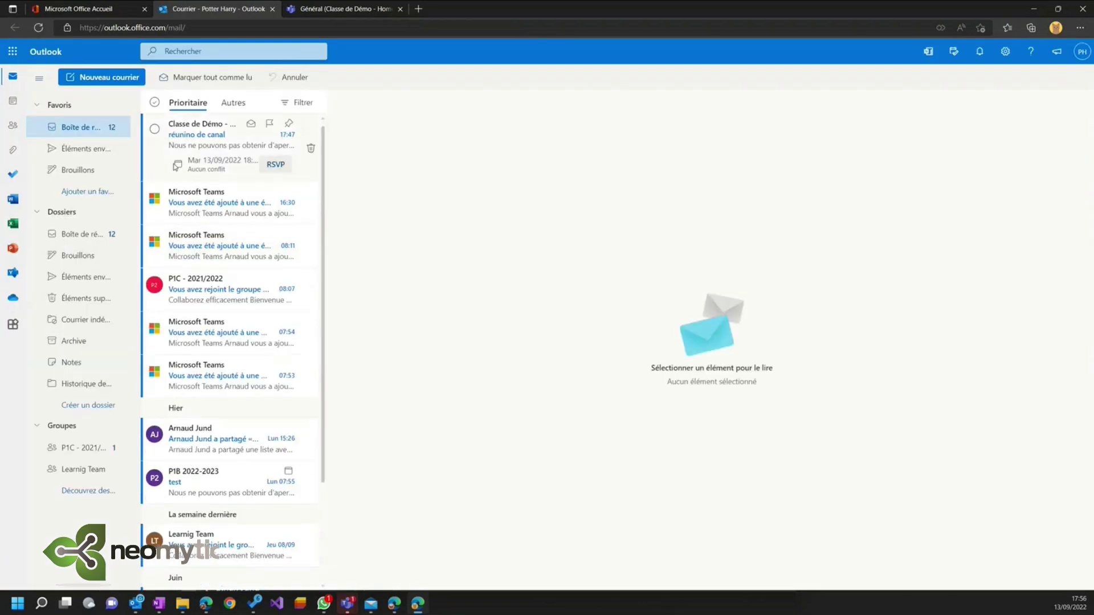
pyautogui.click(11, 101)
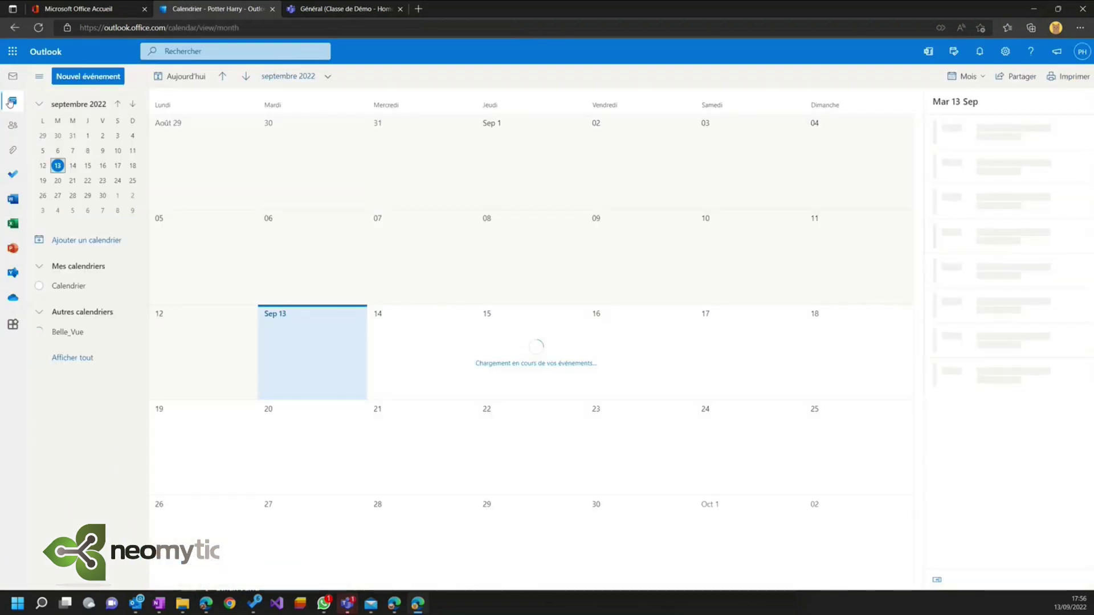
pyautogui.click(87, 240)
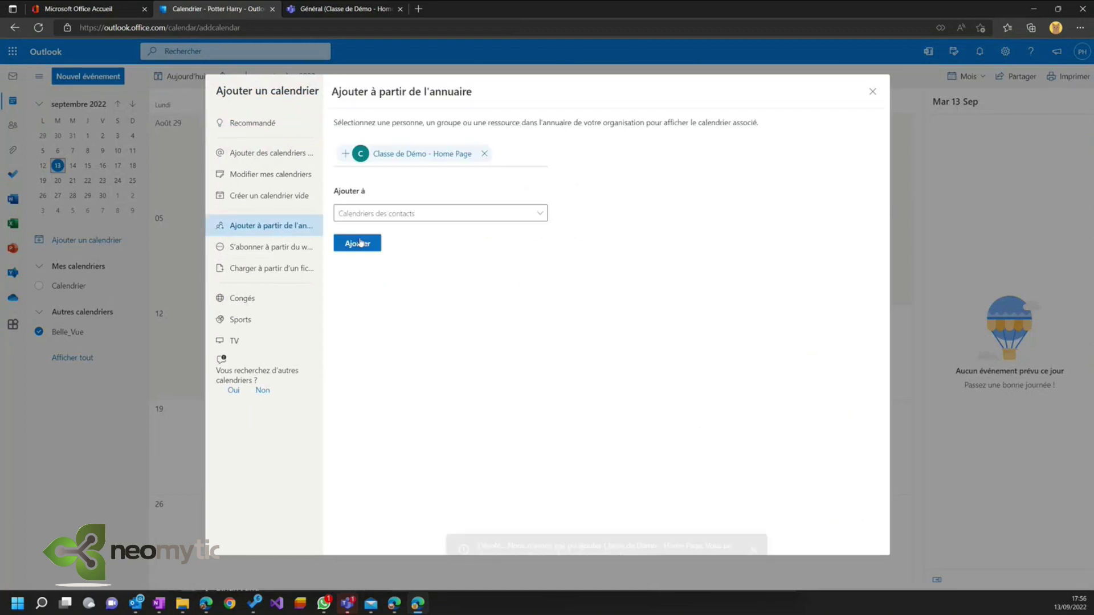
pyautogui.click(413, 220)
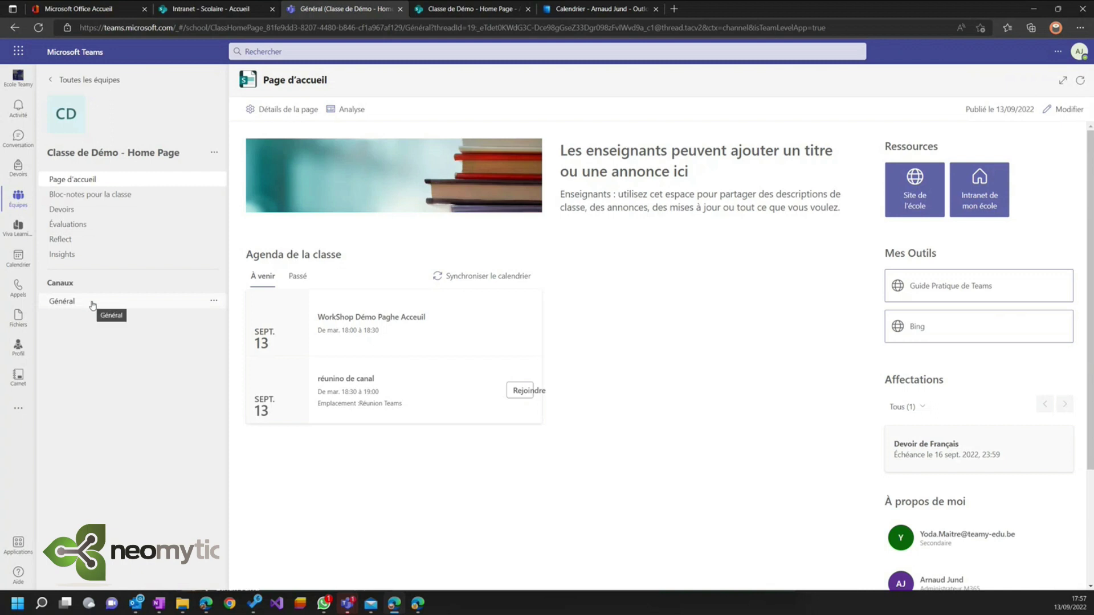
# - Examine the Général channel's options and its scheduled meeting post in the student's Teams
pyautogui.click(418, 603)
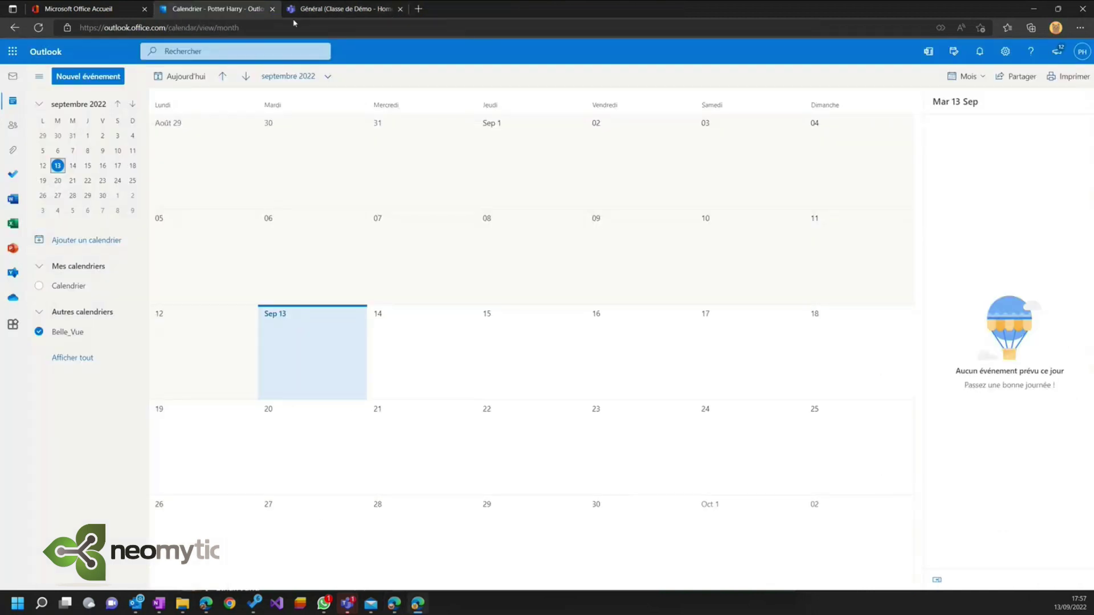
pyautogui.click(342, 9)
pyautogui.click(234, 311)
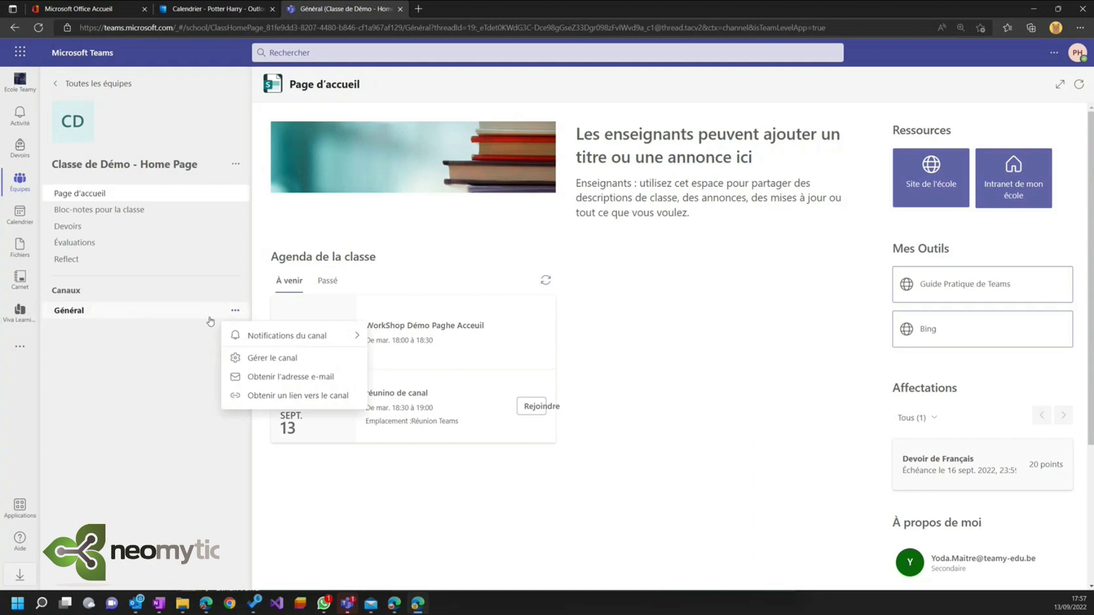
pyautogui.click(196, 320)
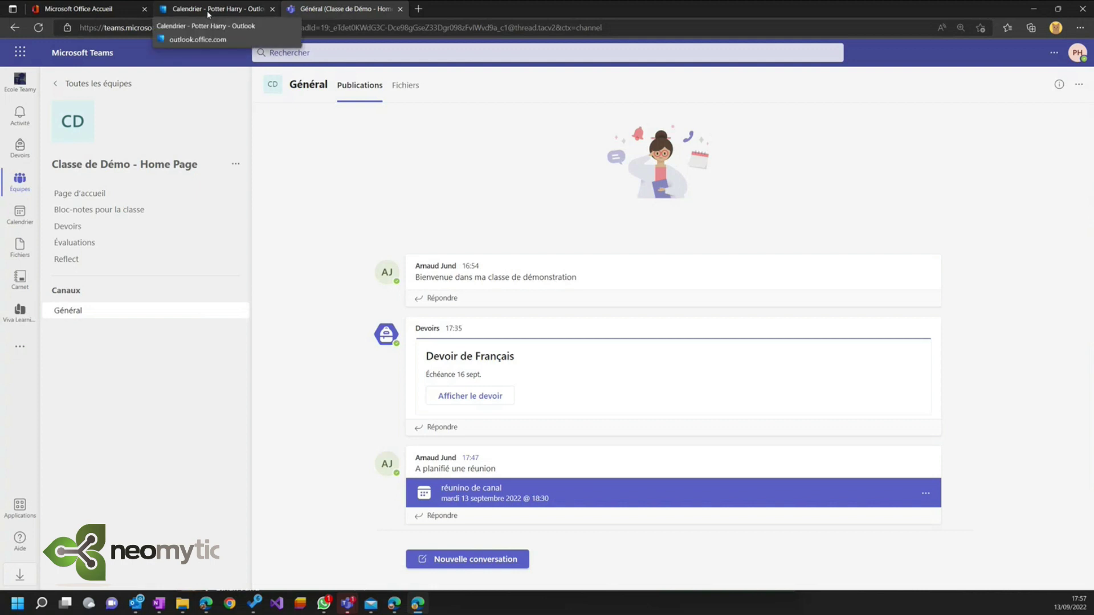
# - Return to the teacher's account, open the SharePoint home page for editing, and select the section containing Agenda de la classe
pyautogui.click(393, 605)
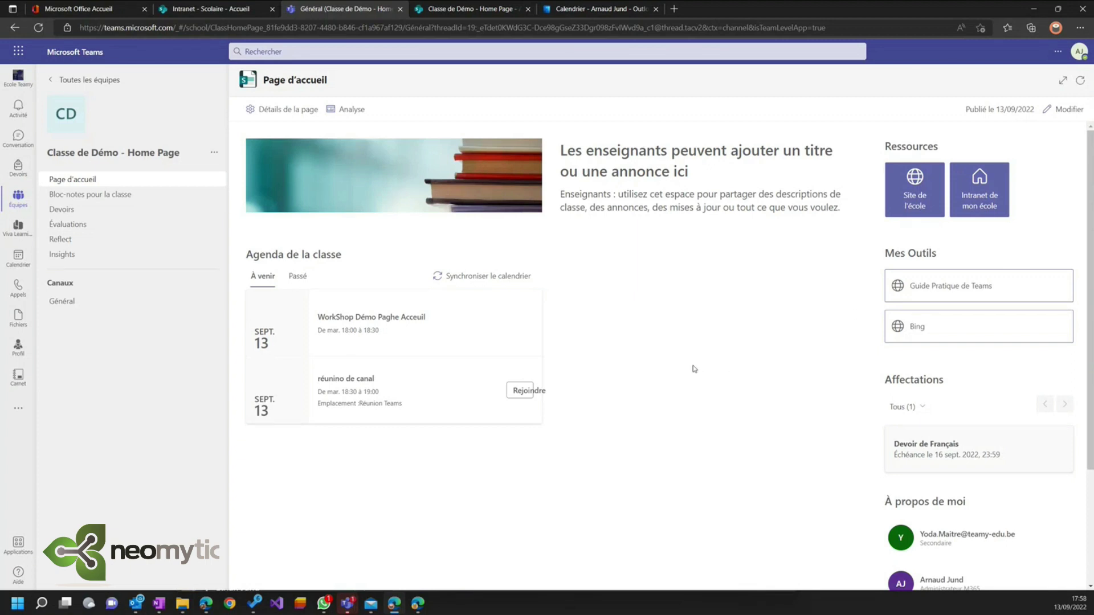
pyautogui.click(1075, 112)
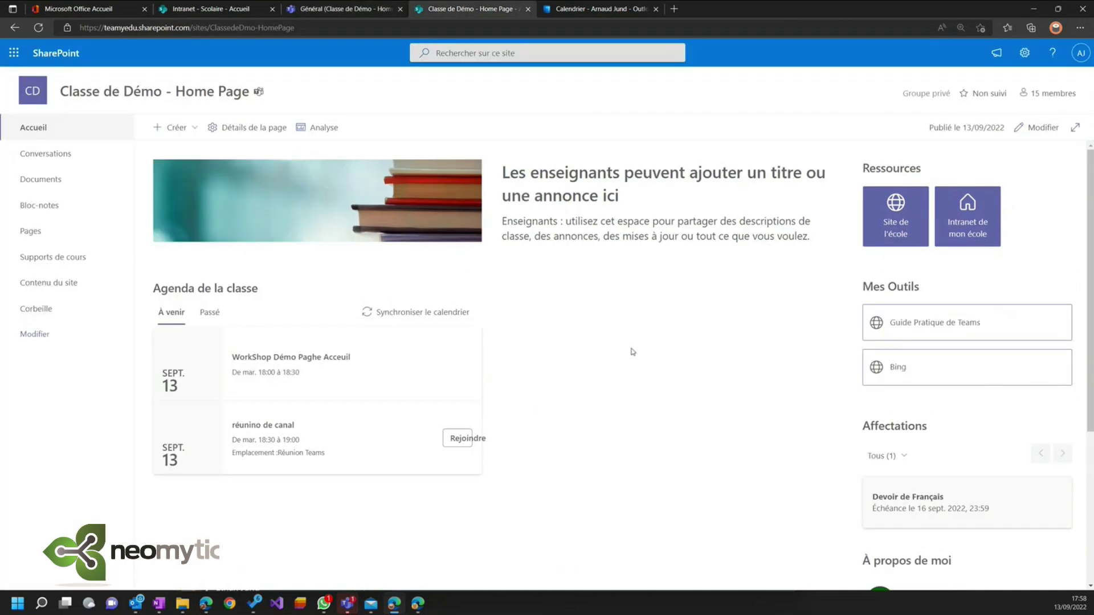
pyautogui.click(1037, 126)
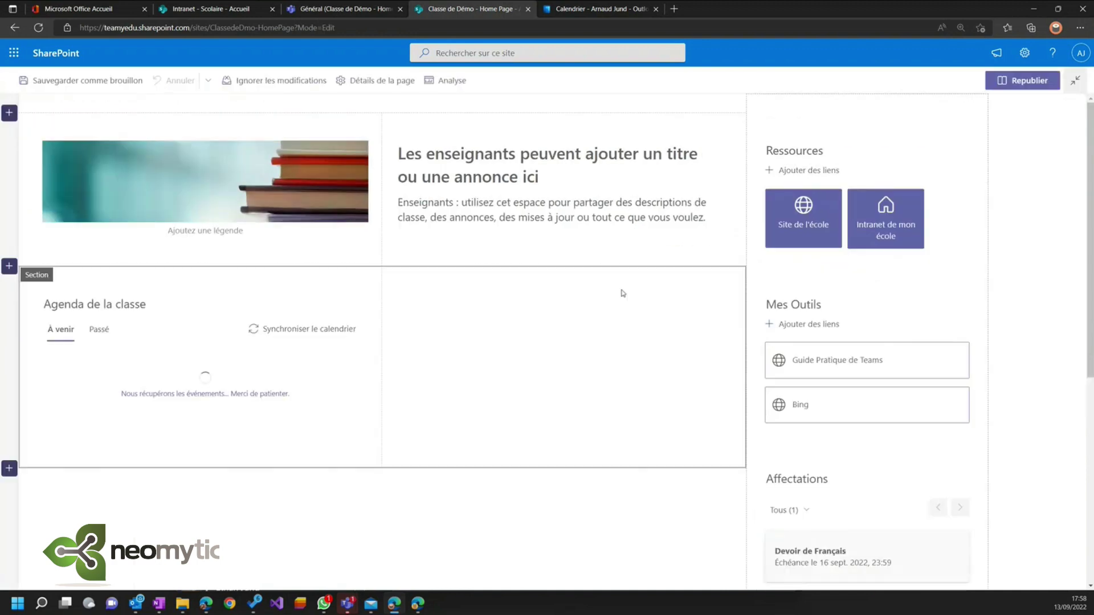
pyautogui.click(229, 306)
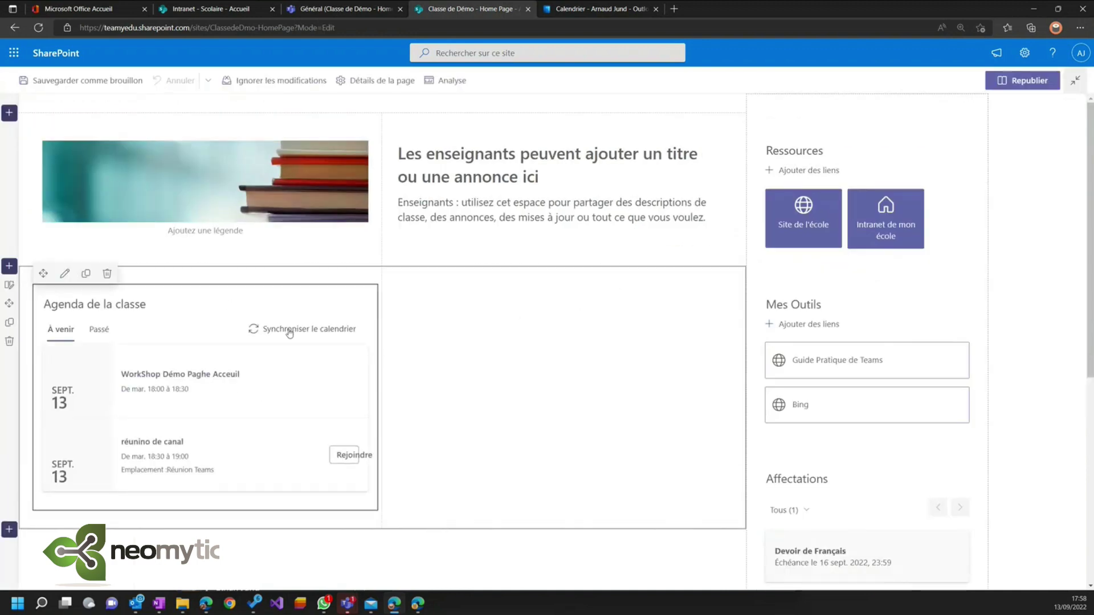
pyautogui.click(508, 345)
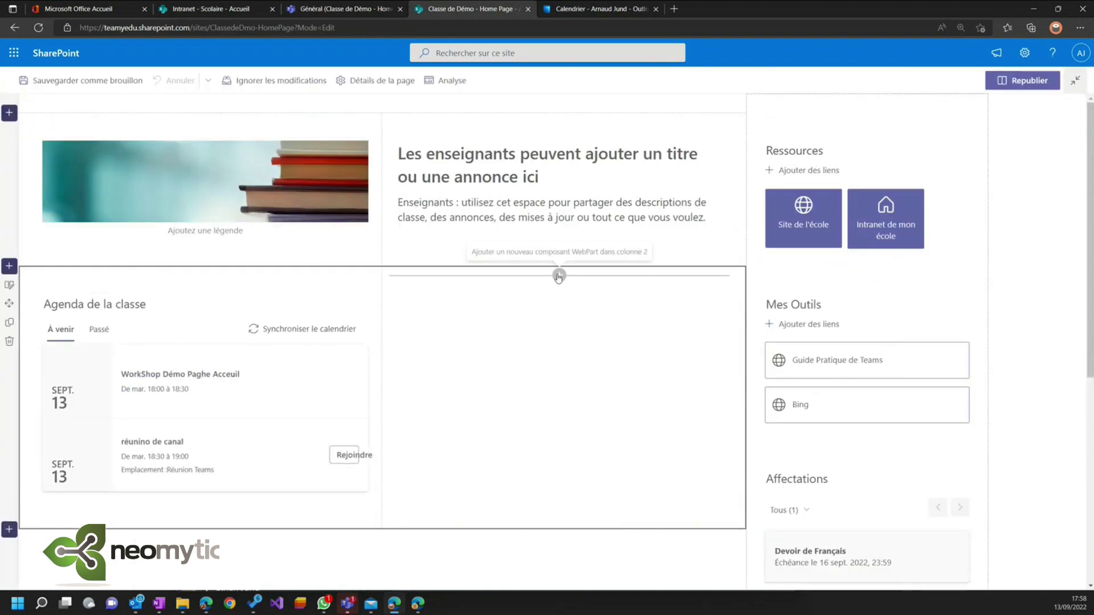
# - Add an Événements web part titled "Evènements de la classe" in the empty column beside Agenda de la classe, and republish the page
pyautogui.click(559, 276)
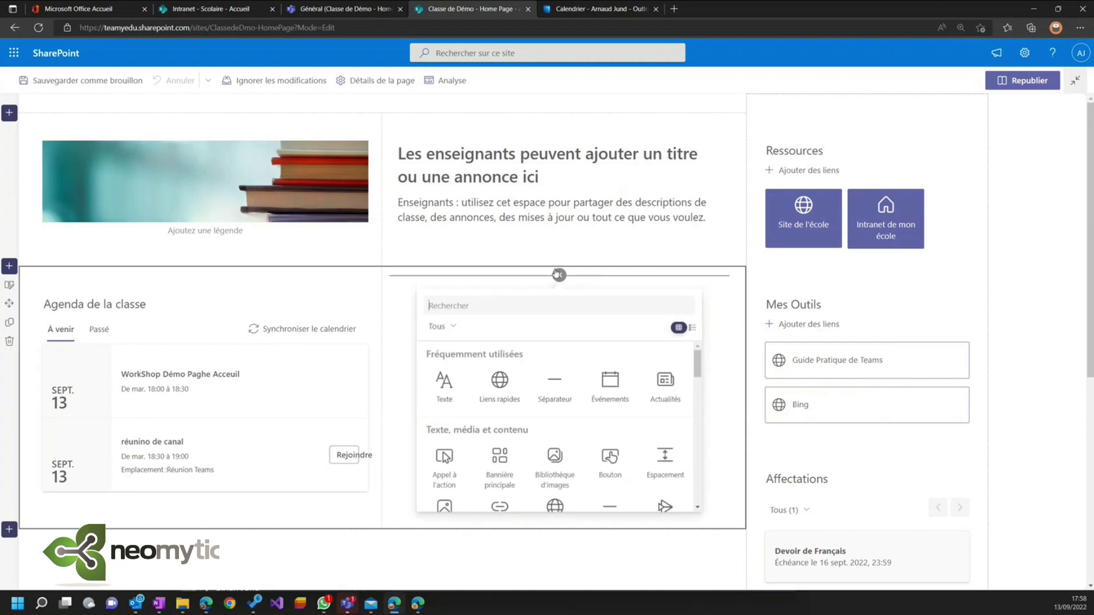
pyautogui.scroll(-1, 541, 393)
pyautogui.scroll(1, 538, 399)
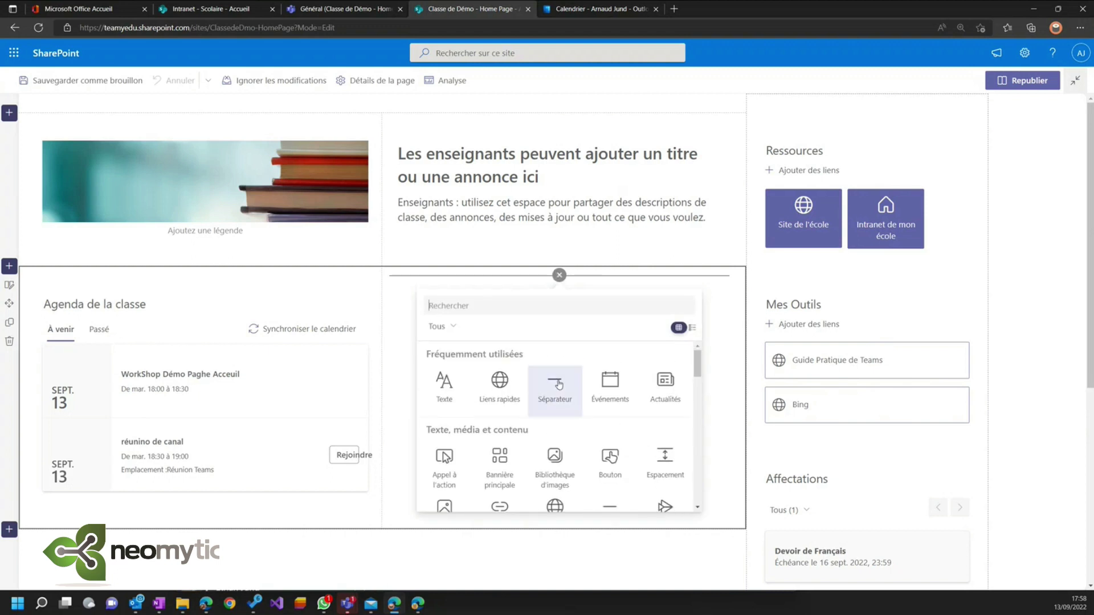
pyautogui.click(609, 384)
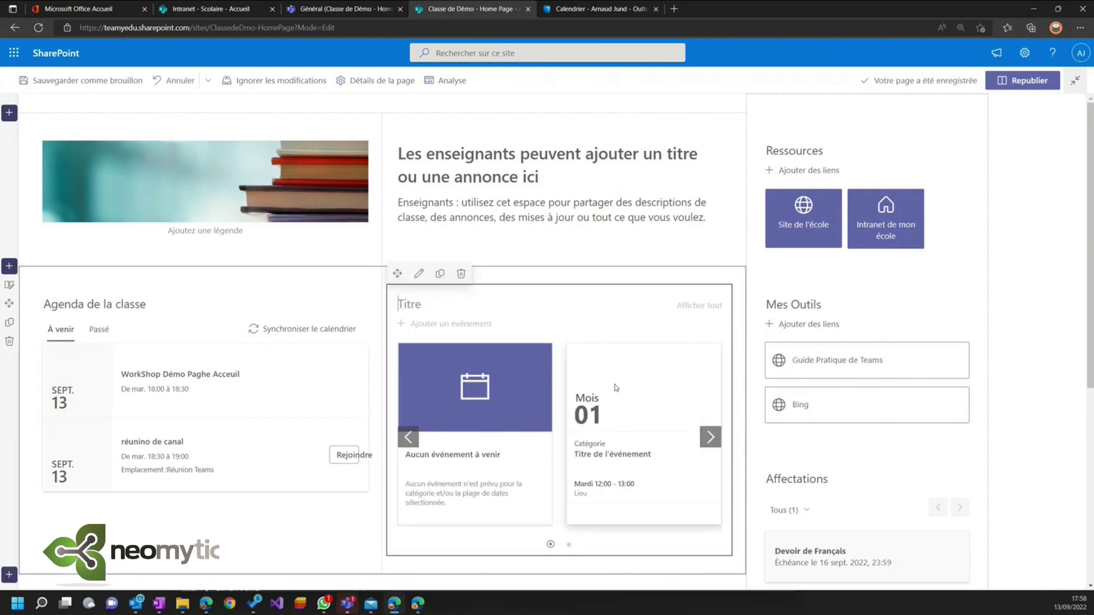
pyautogui.write('Événements de la classe')
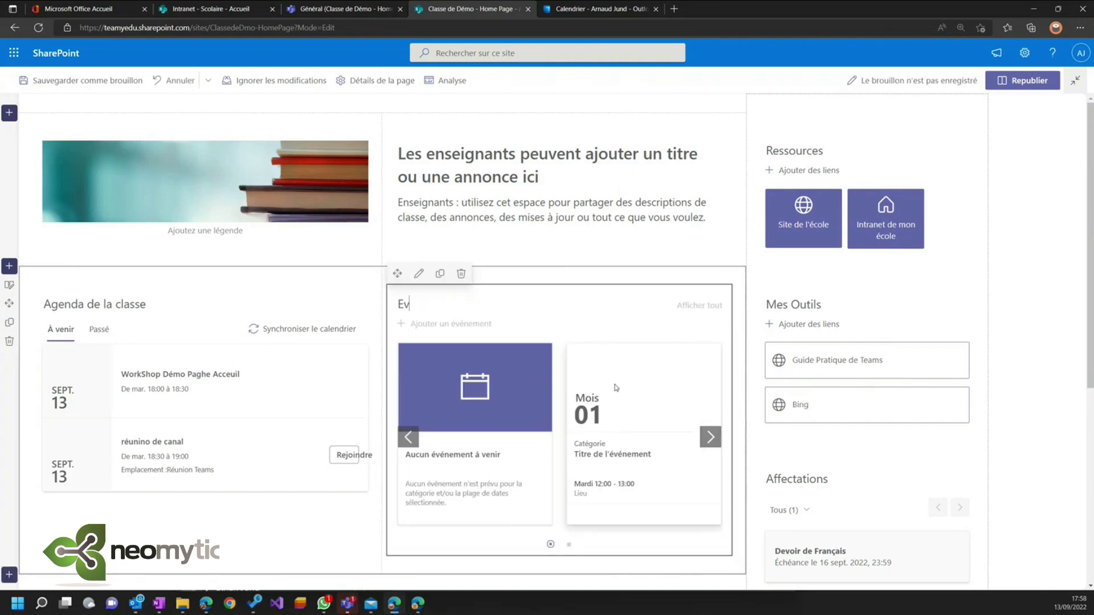
pyautogui.click(1023, 80)
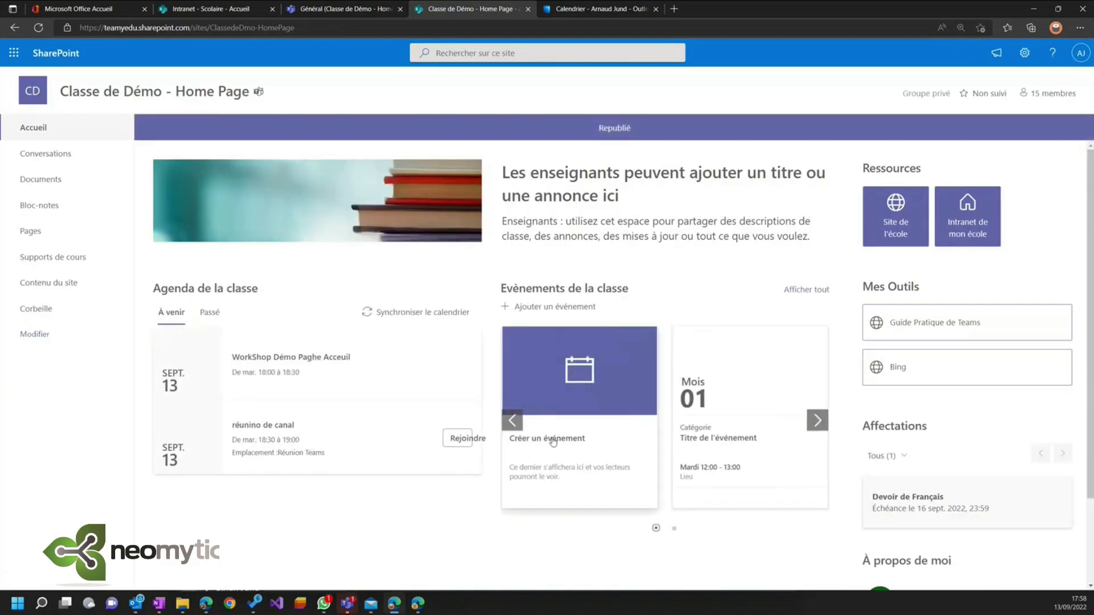
# - Create the event "Formation Microsoft" in Evènements de la classe with the category Réunion, and save it
pyautogui.click(551, 308)
pyautogui.write('Formation Microsoft')
pyautogui.click(245, 470)
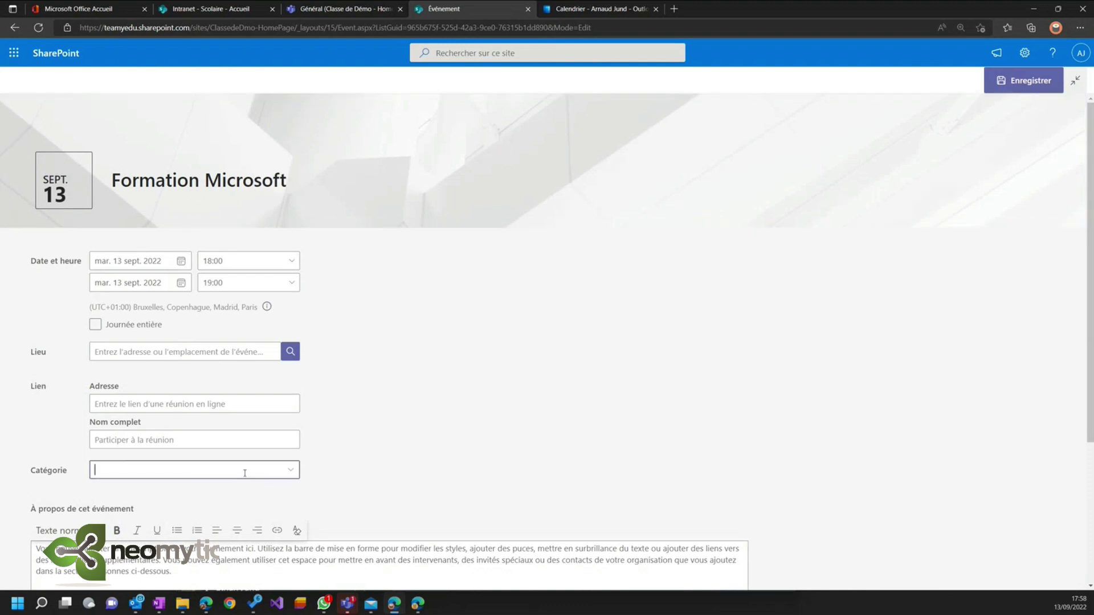
pyautogui.click(291, 470)
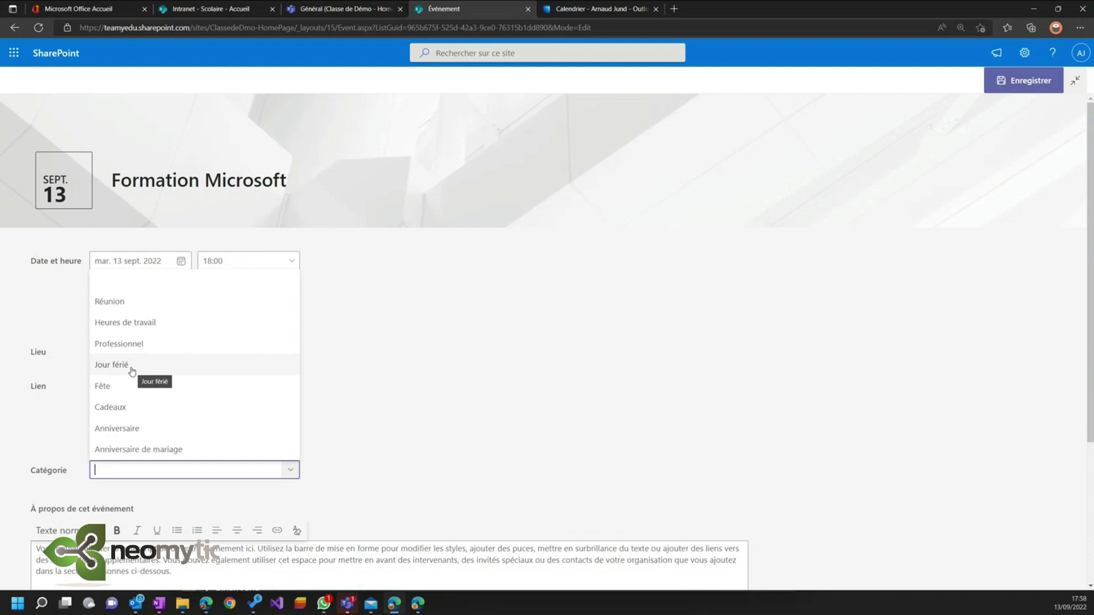
pyautogui.click(137, 301)
pyautogui.click(1016, 92)
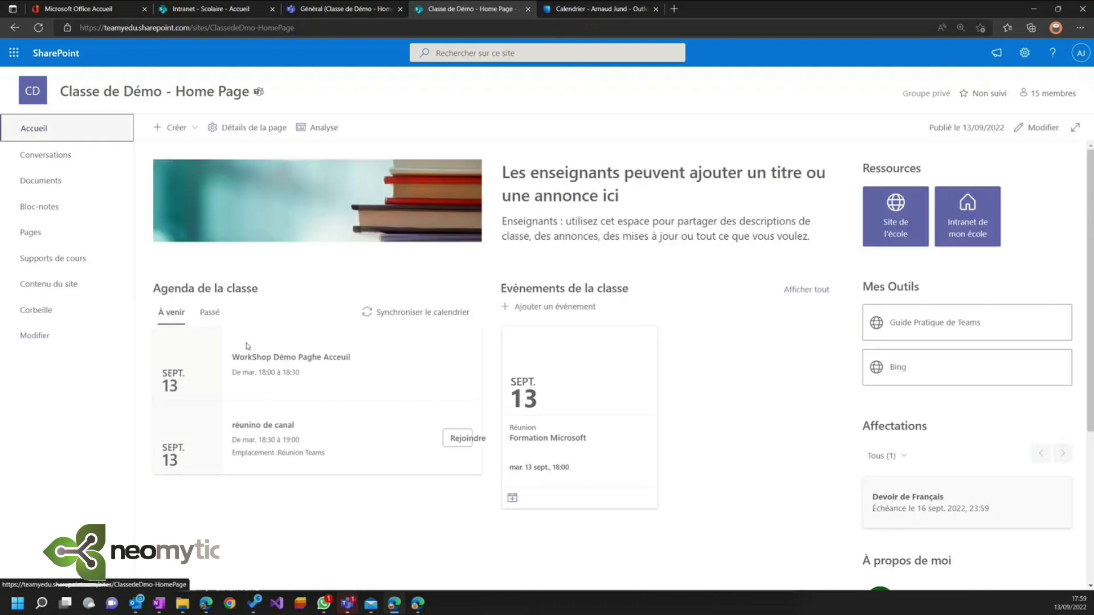
# - Change the Evènements de la classe web part to the Compacte layout on the class home page and republish the page
pyautogui.click(610, 344)
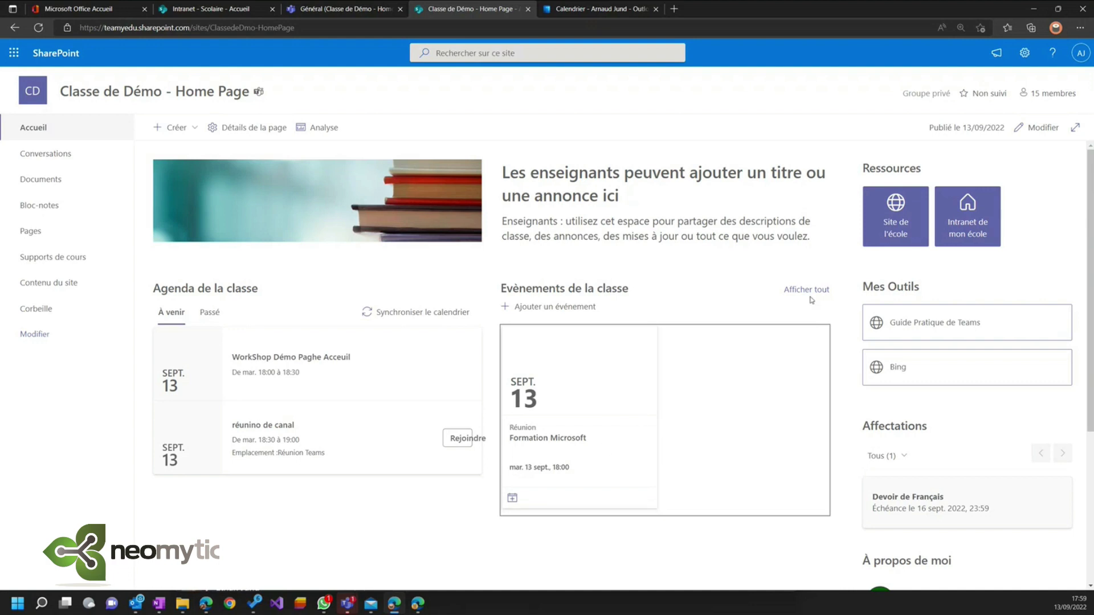
pyautogui.click(1040, 128)
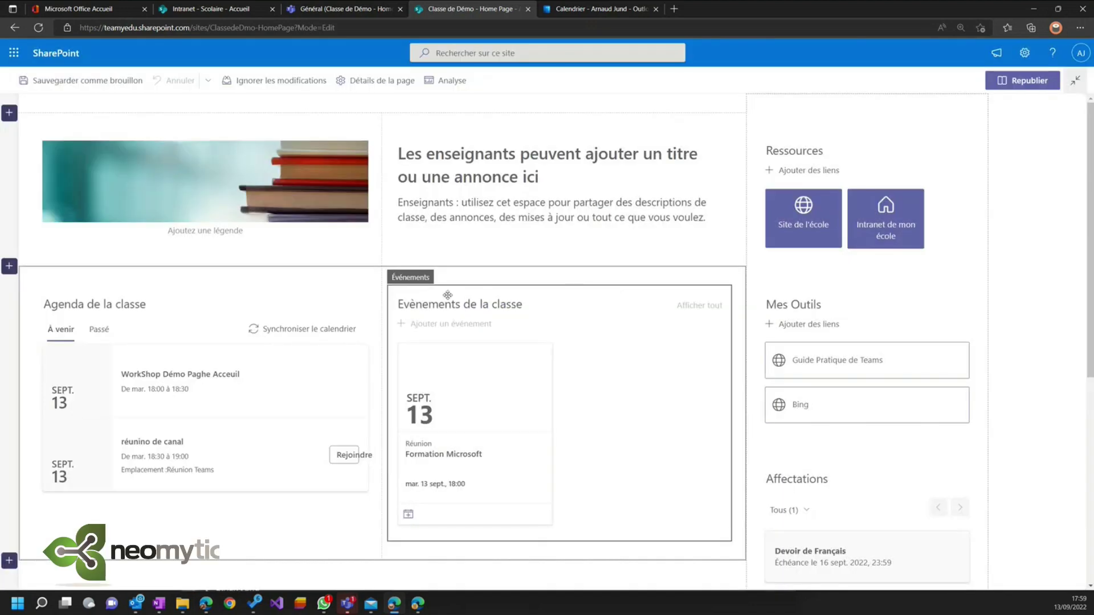
pyautogui.click(582, 357)
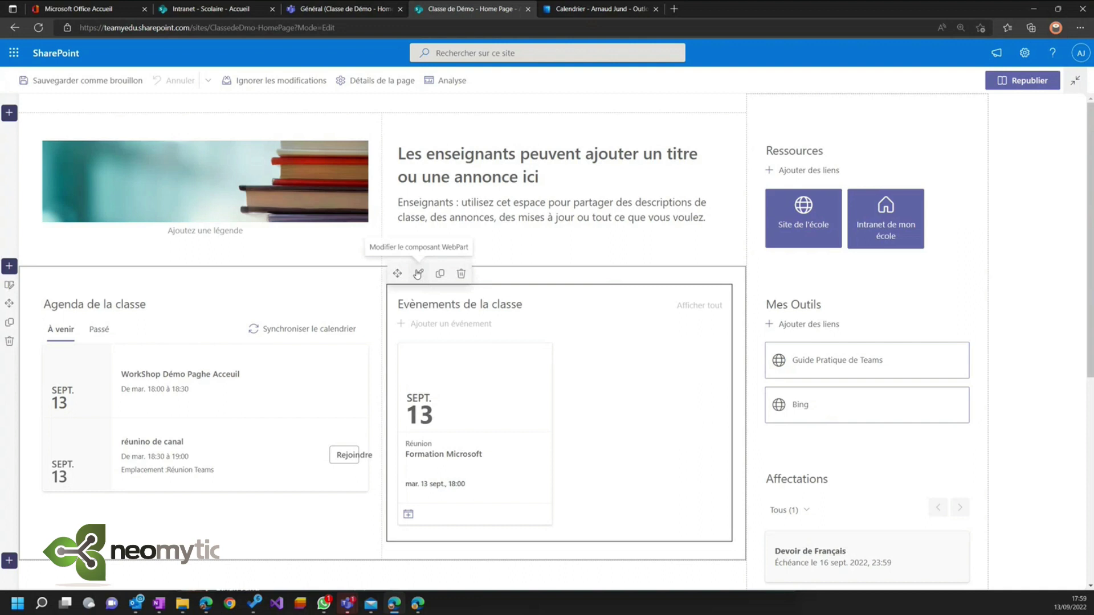
pyautogui.click(418, 274)
pyautogui.click(989, 364)
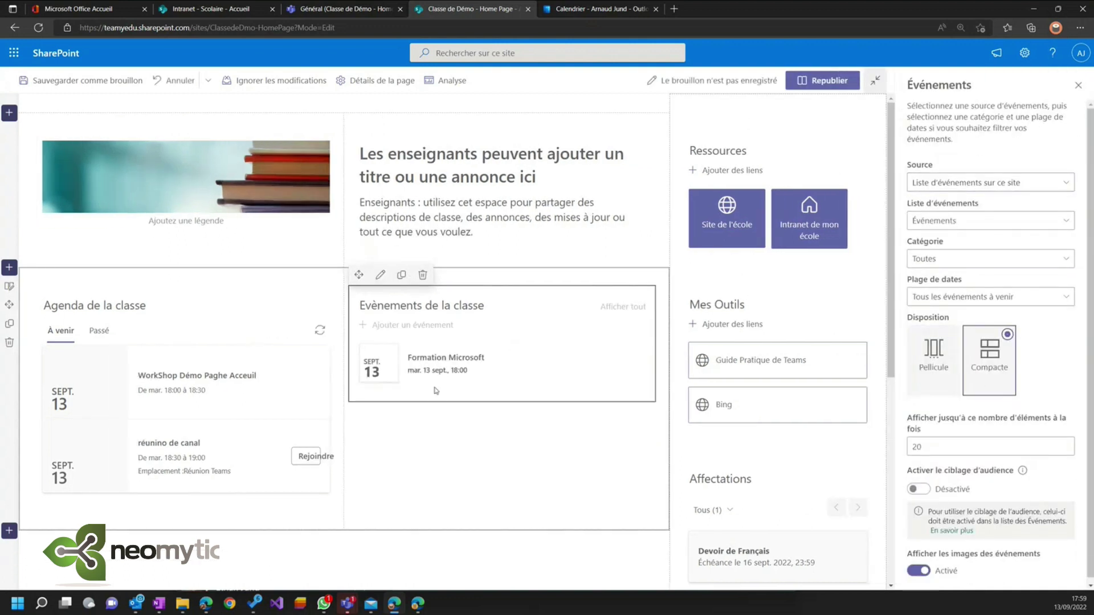
pyautogui.click(823, 80)
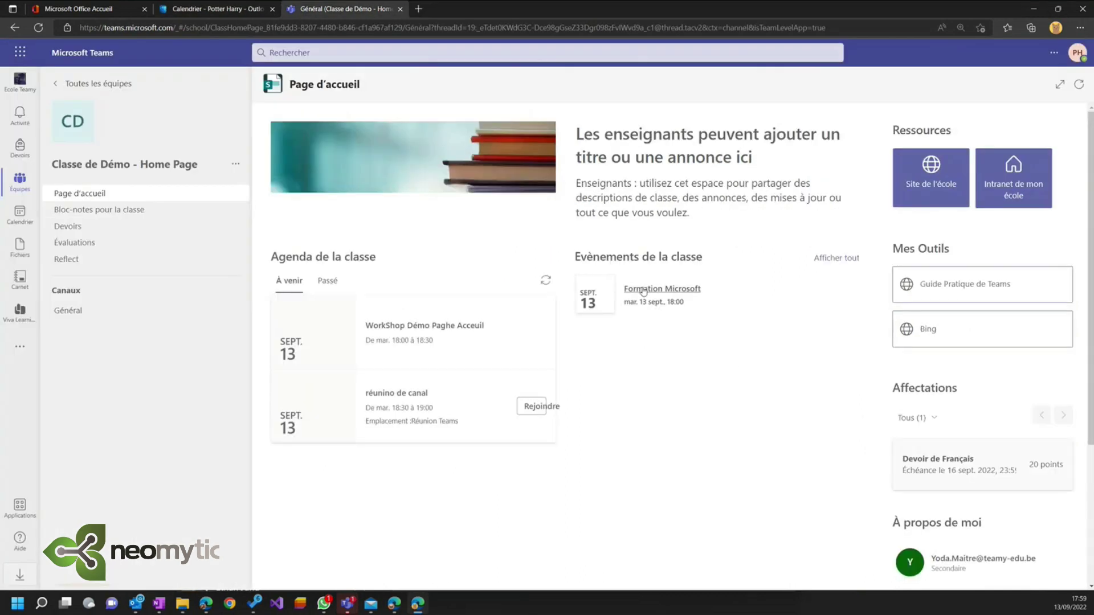
# - In the student's Teams, open the Formation Microsoft event, download its calendar entry, and return to the teacher's browser
pyautogui.click(608, 303)
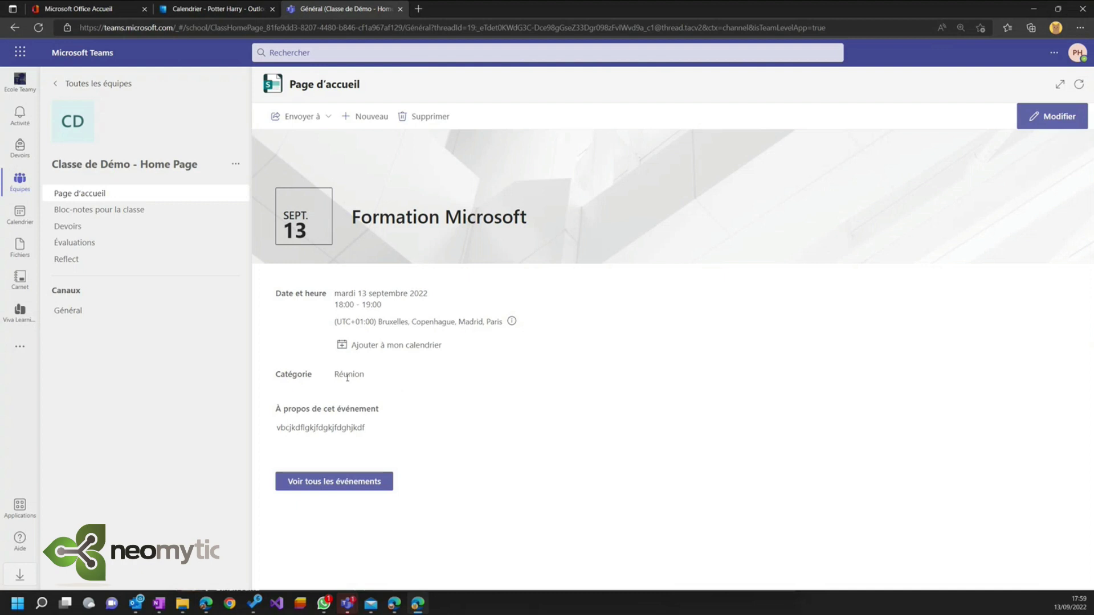
pyautogui.click(395, 346)
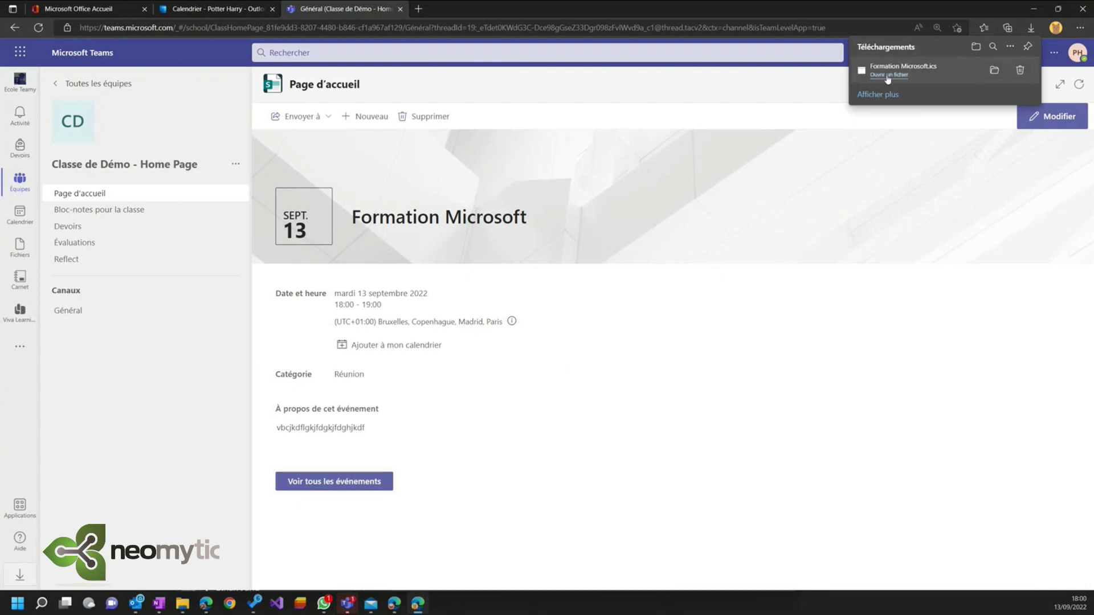
pyautogui.click(393, 607)
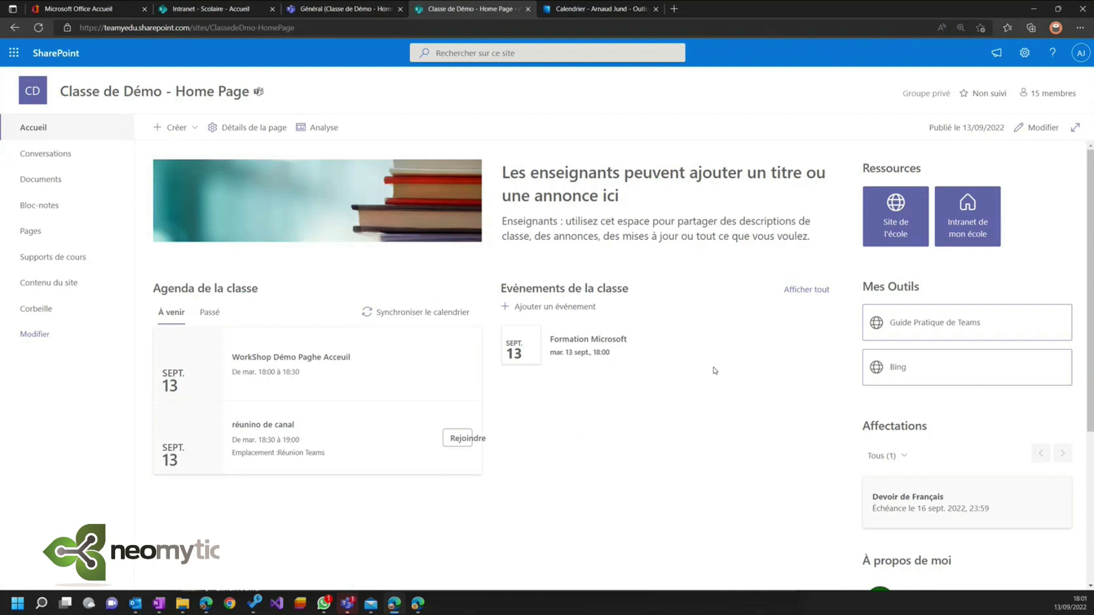
# - Review the news published on the Intranet - Scolaire home page and return to the class home page
pyautogui.hotkey('ctrl', '2')
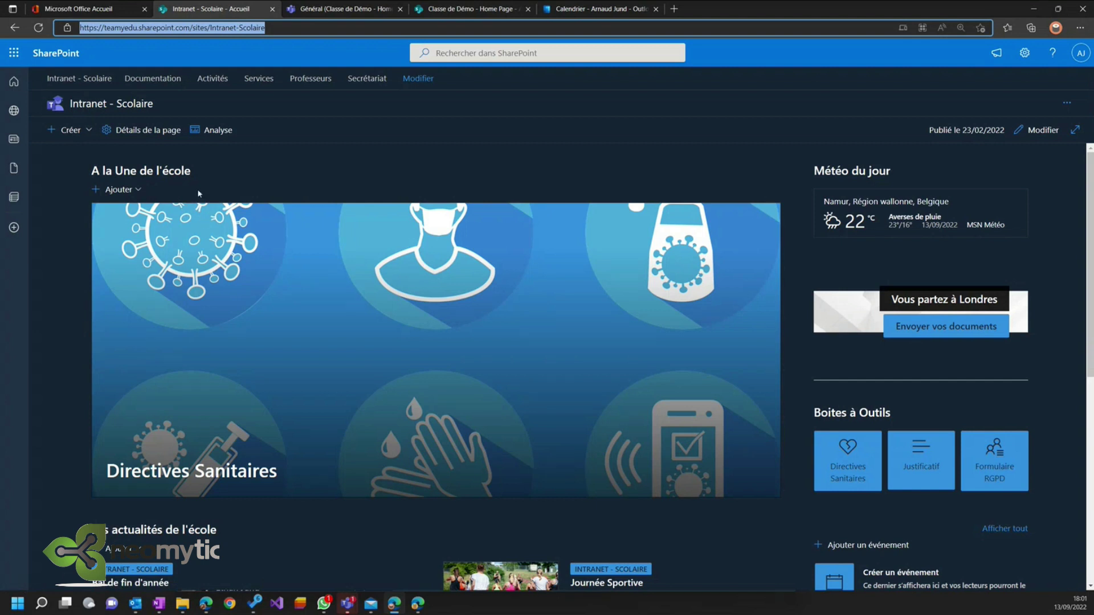
pyautogui.scroll(-5, 199, 194)
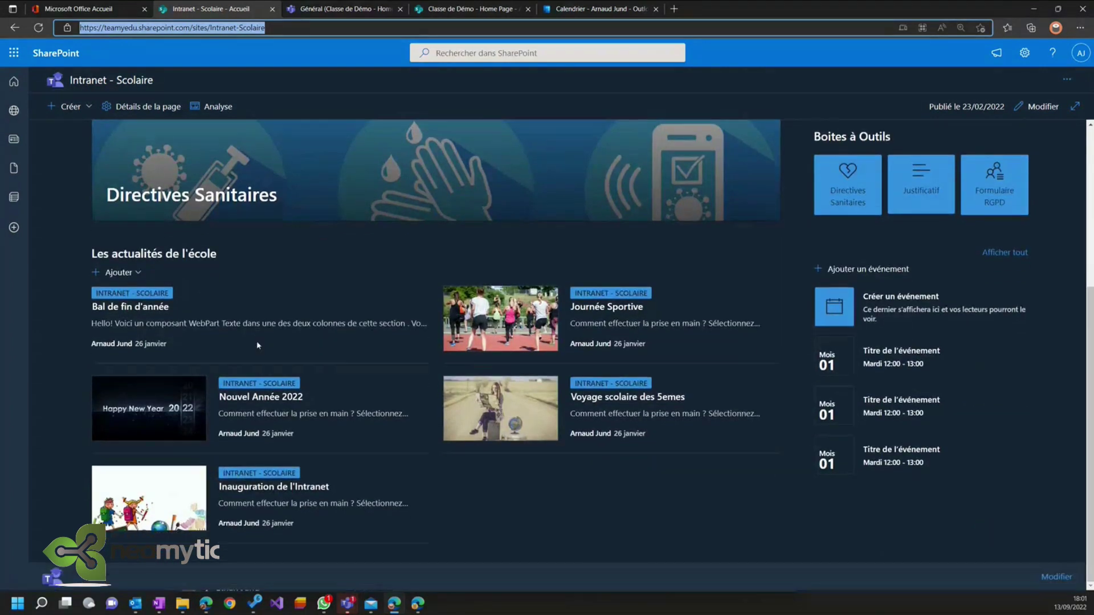
pyautogui.hotkey('ctrl', 'Tab')
pyautogui.hotkey('ctrl', 'Tab')
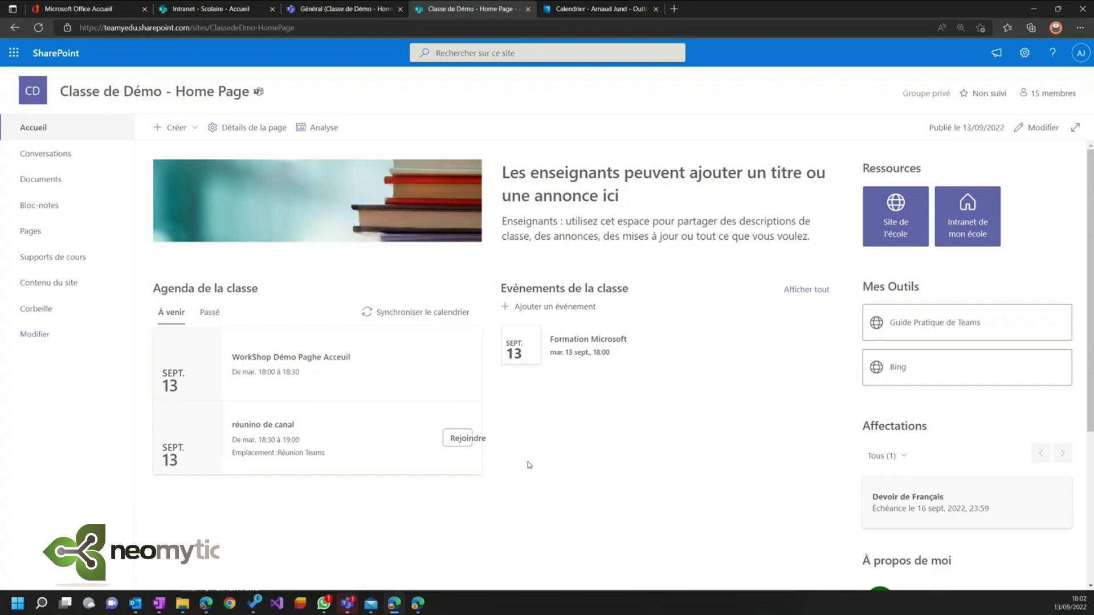
# - Open the class home page for editing and add a one-column section with an Actualités web part below Agenda de la classe
pyautogui.click(1043, 127)
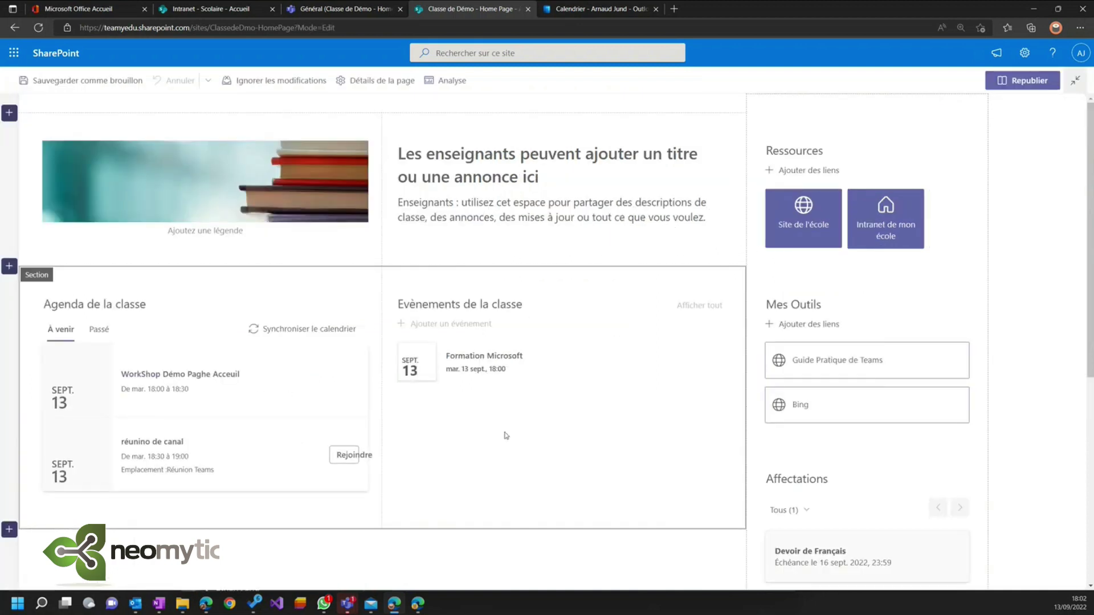
pyautogui.scroll(-3, 489, 441)
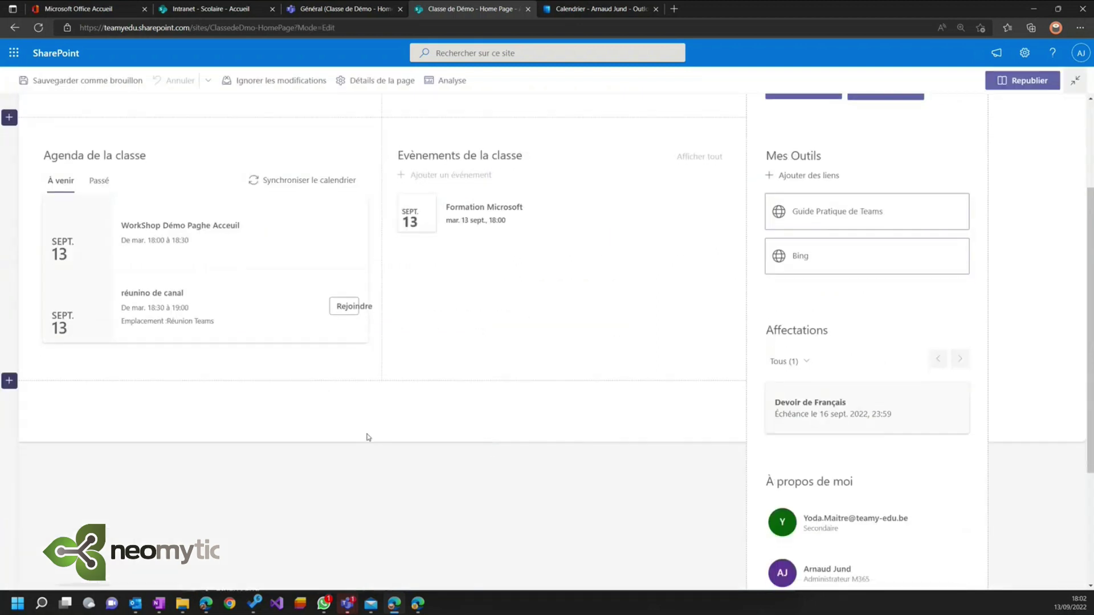
pyautogui.click(9, 382)
pyautogui.click(57, 424)
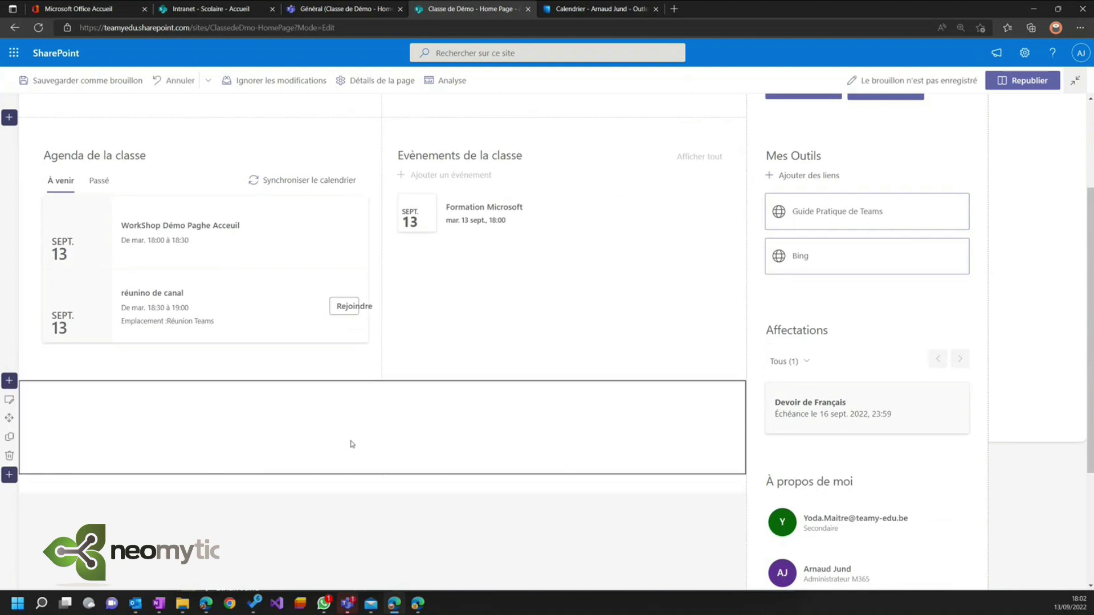
pyautogui.click(382, 391)
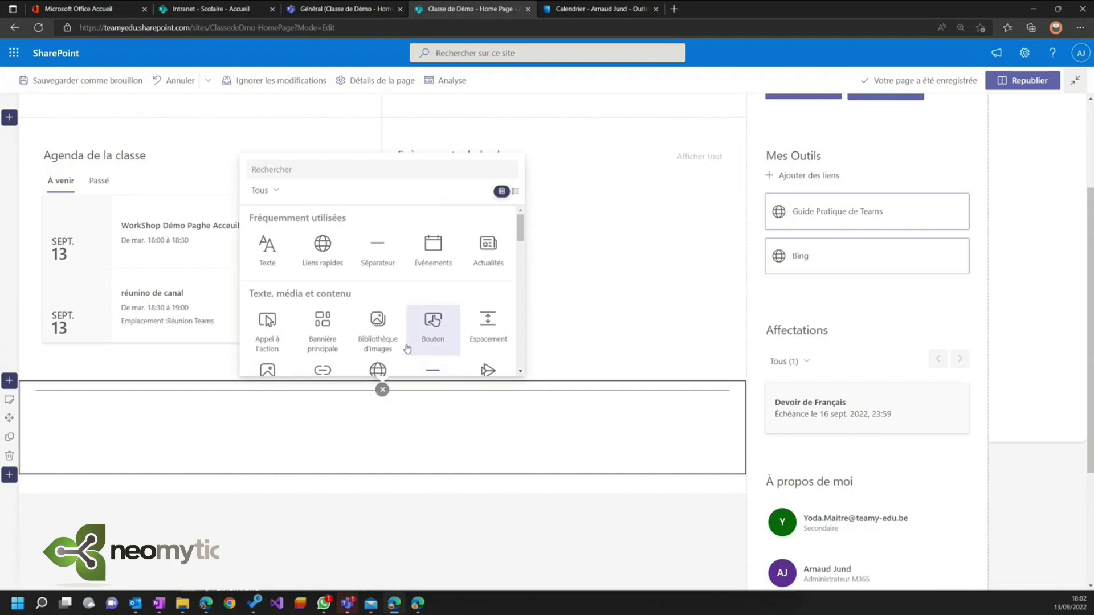
pyautogui.click(489, 250)
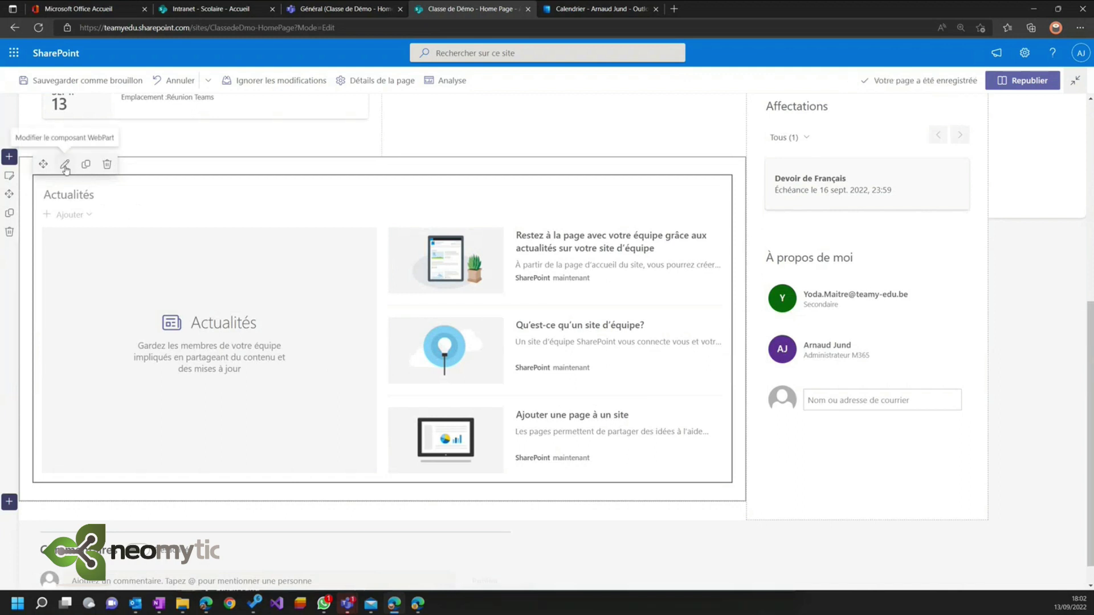
# - Set the Actualités web part's source to the selected site Intranet - Scolaire and republish the page
pyautogui.click(64, 165)
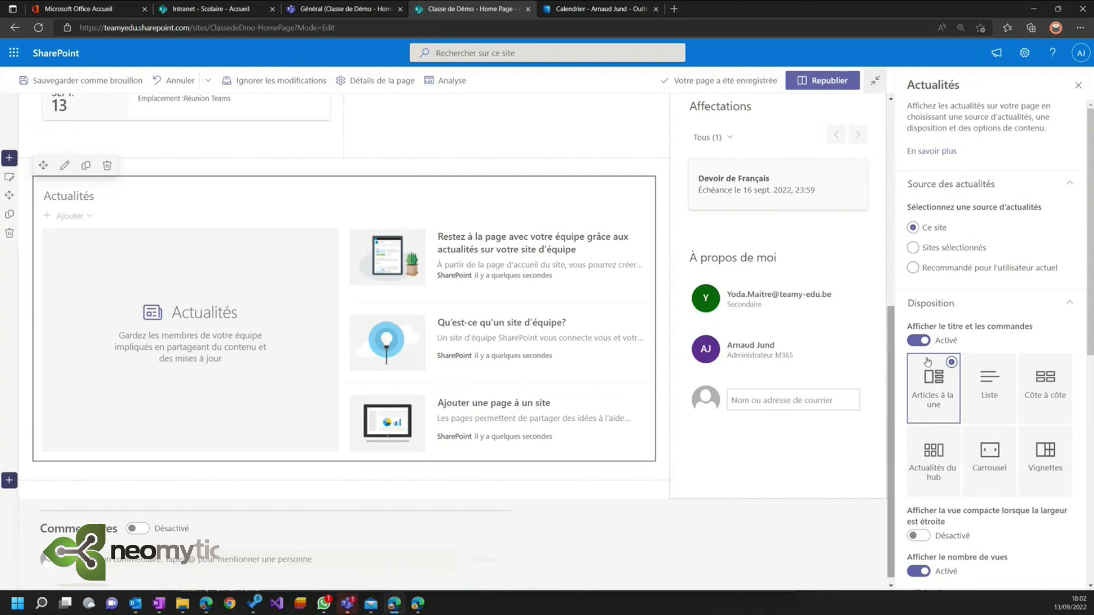
pyautogui.click(913, 247)
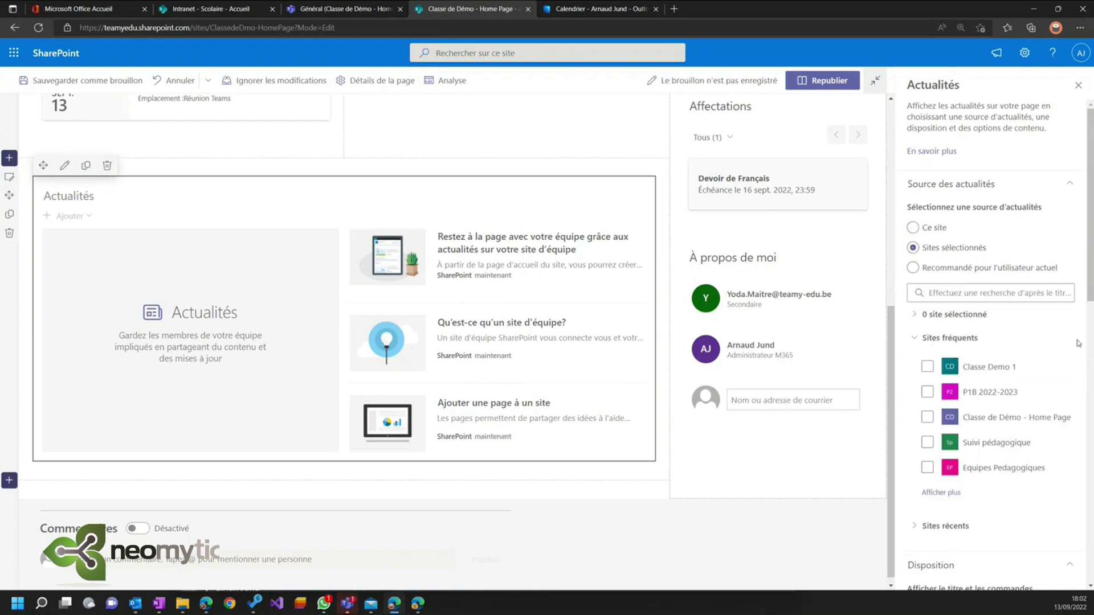
pyautogui.scroll(-2, 1078, 344)
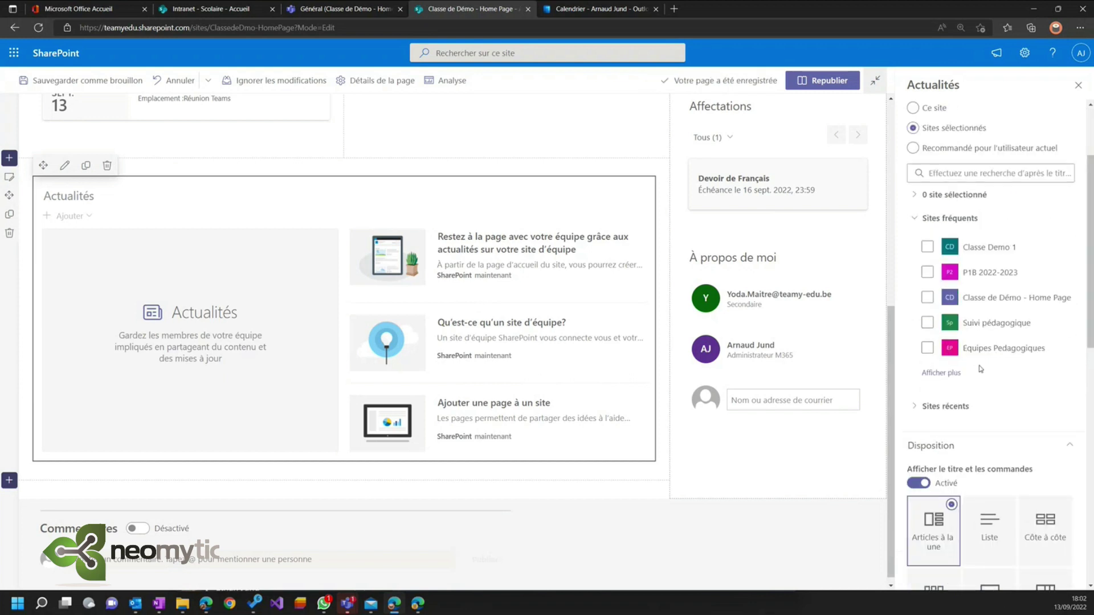
pyautogui.click(952, 370)
pyautogui.scroll(-2, 991, 342)
pyautogui.click(927, 299)
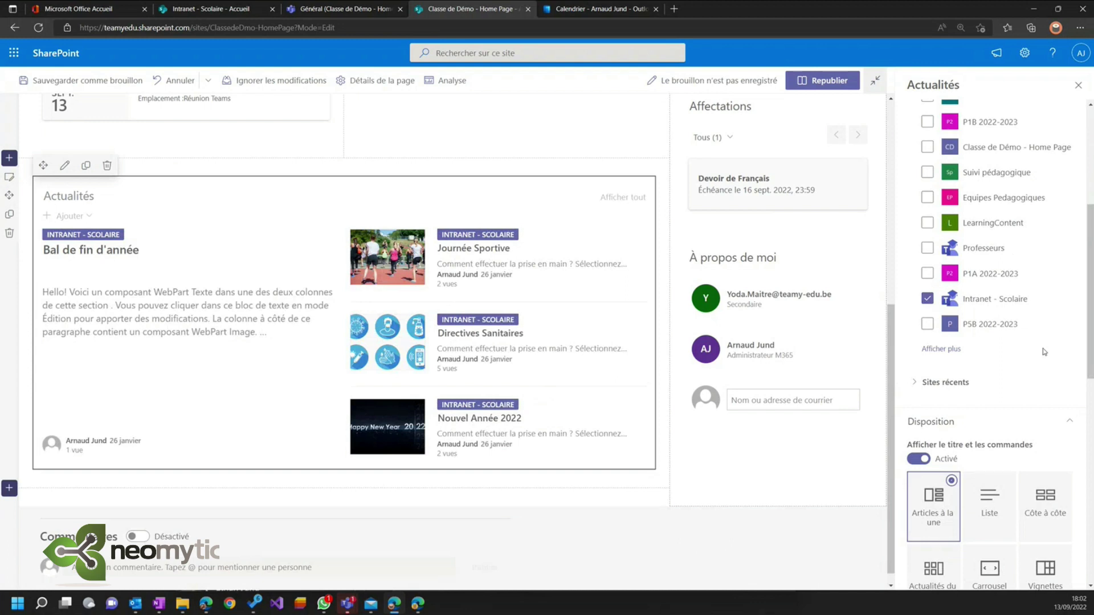
pyautogui.click(821, 81)
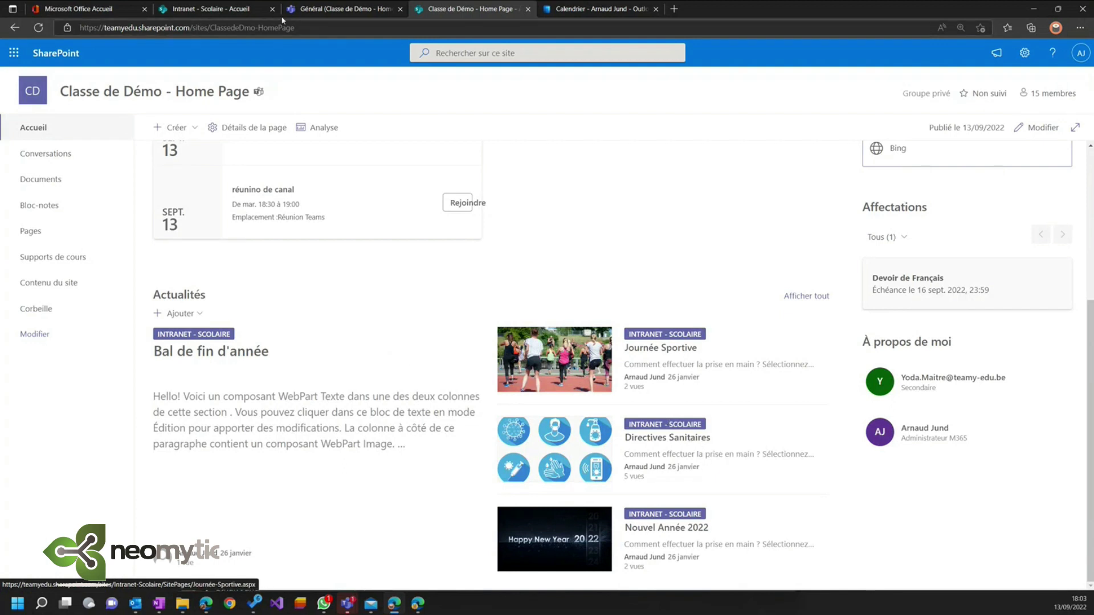
# - Compare the intranet's school news with the Actualités shown on the class home page in SharePoint and in the teacher's Teams
pyautogui.click(237, 8)
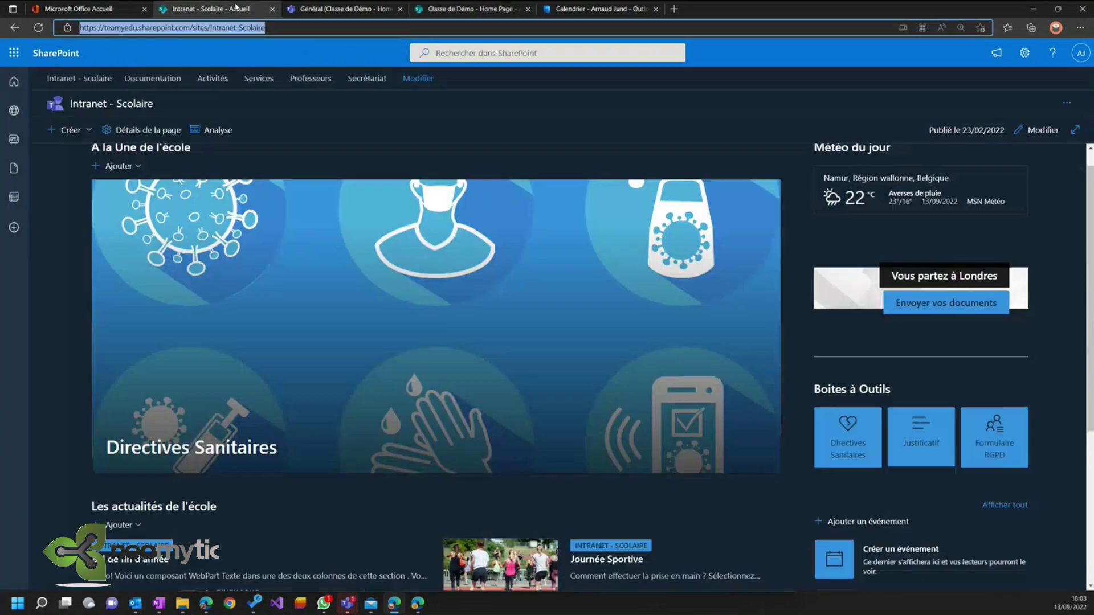
pyautogui.scroll(-3, 197, 283)
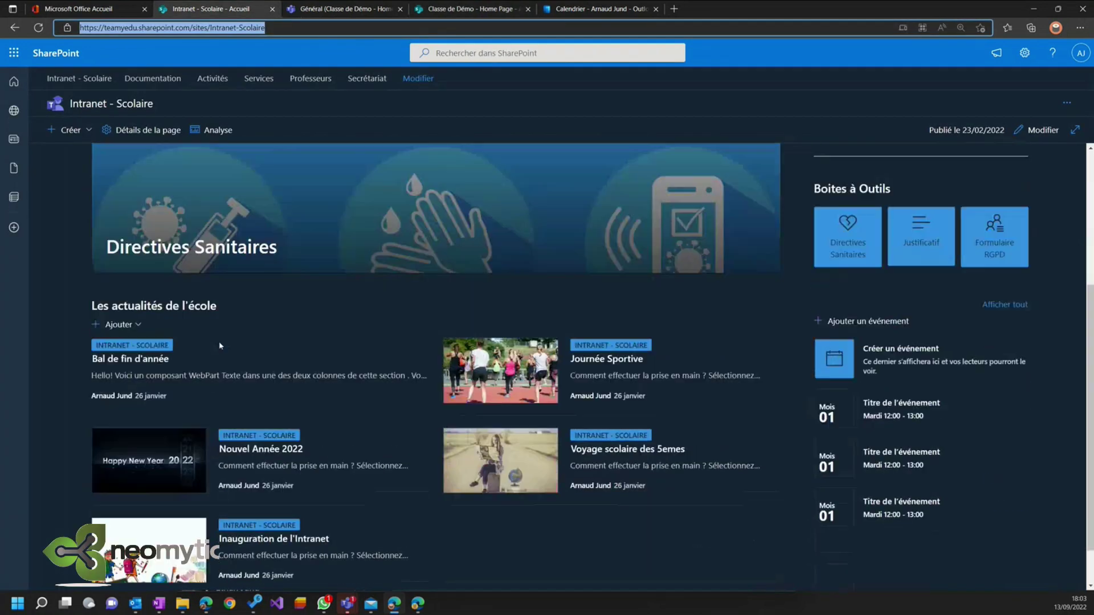
pyautogui.click(429, 11)
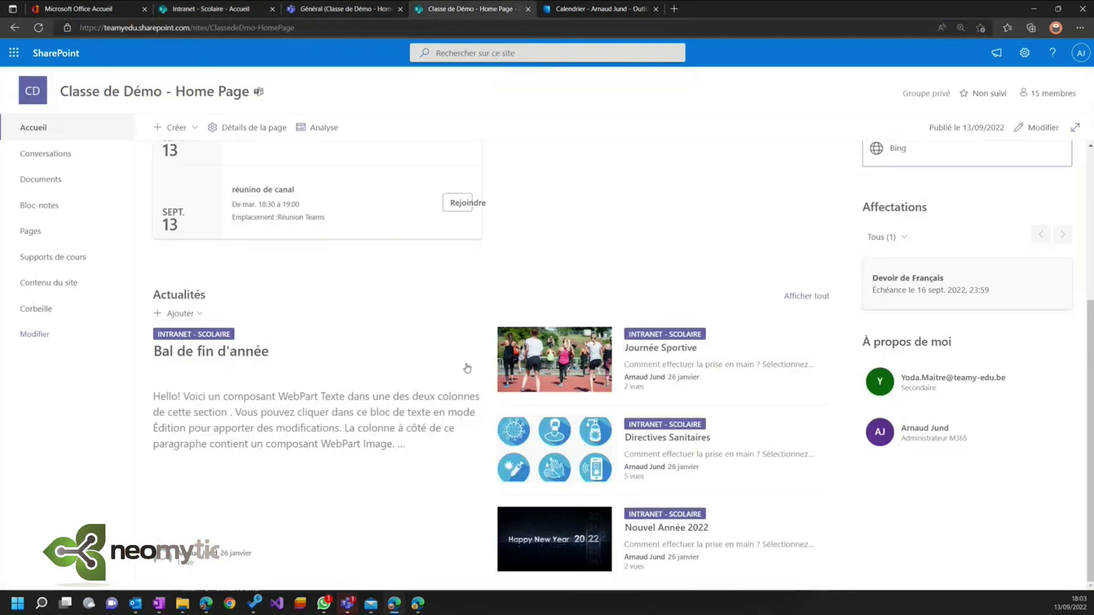
pyautogui.click(344, 11)
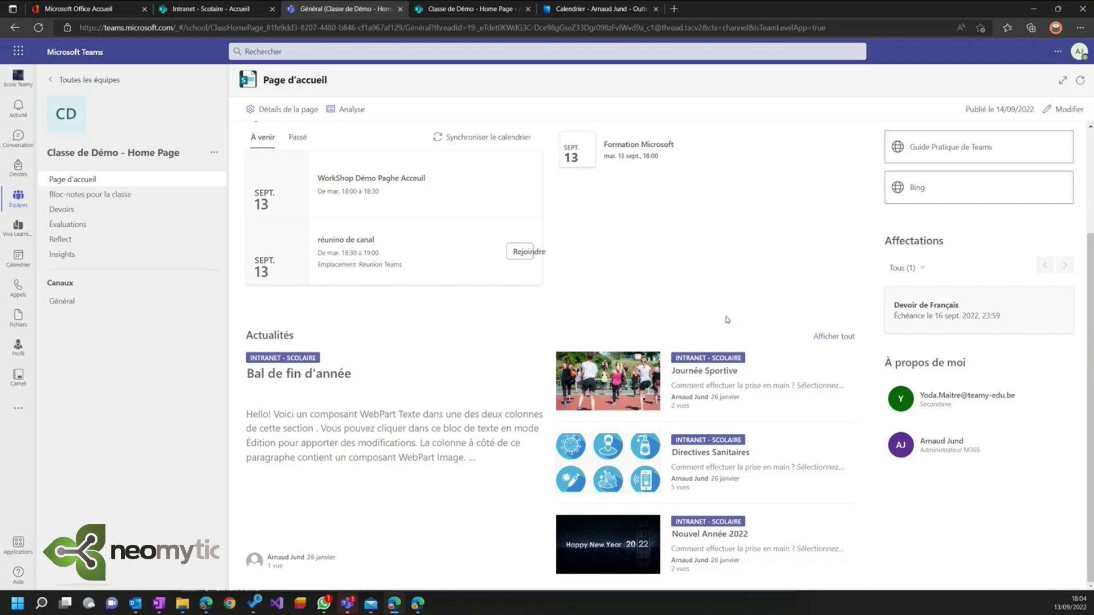
pyautogui.scroll(3, 712, 296)
pyautogui.click(453, 8)
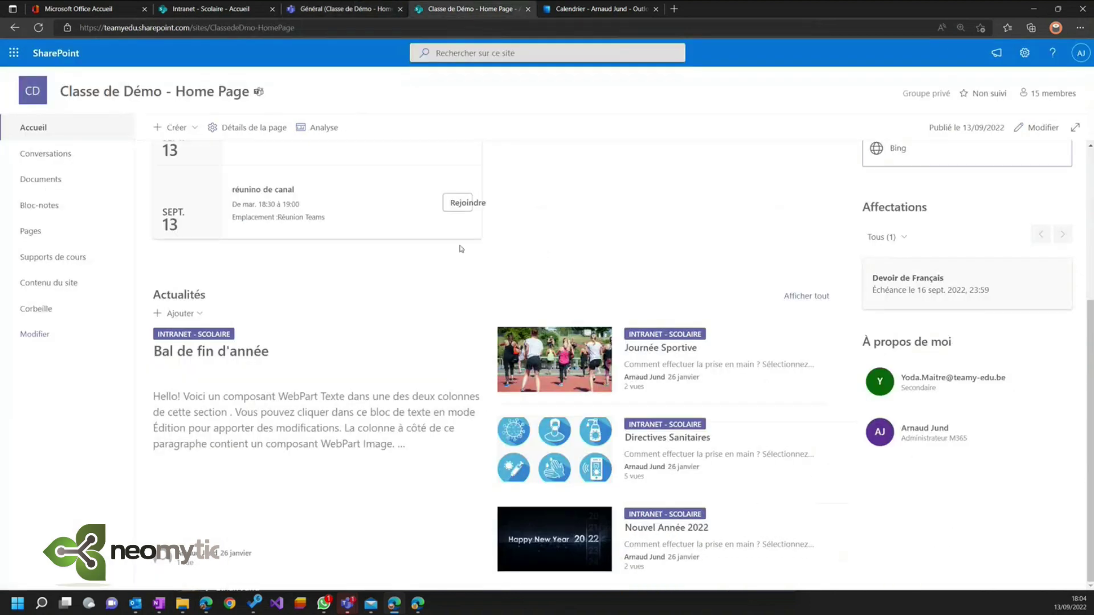
# - Reopen the class home page for editing and retitle the Actualités web part "Actualités de l'école"
pyautogui.click(1038, 129)
pyautogui.scroll(-6, 288, 334)
pyautogui.click(92, 274)
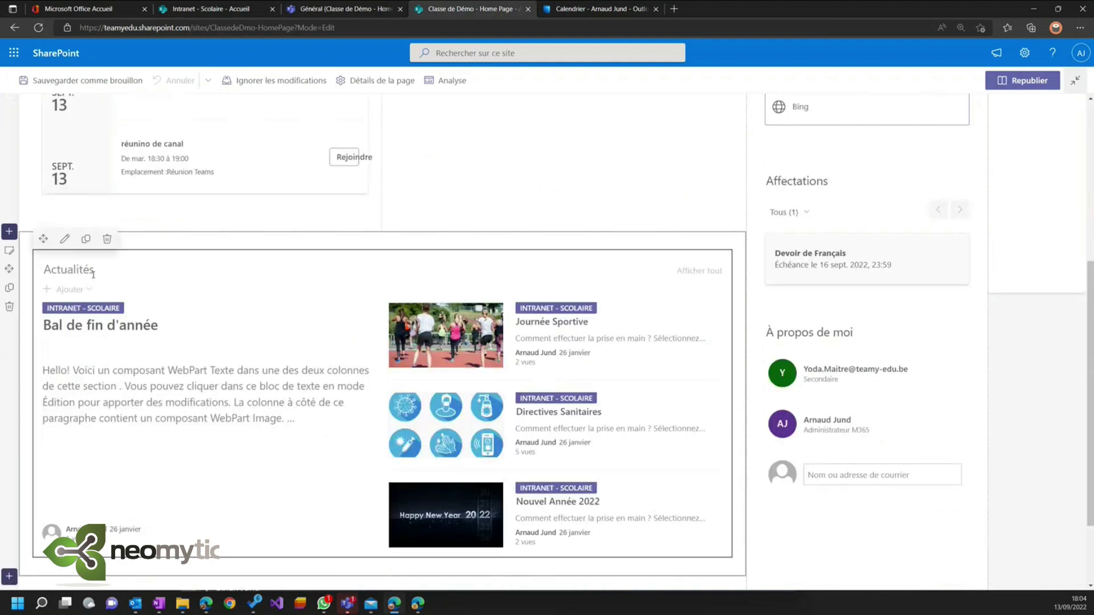
pyautogui.write("l'école")
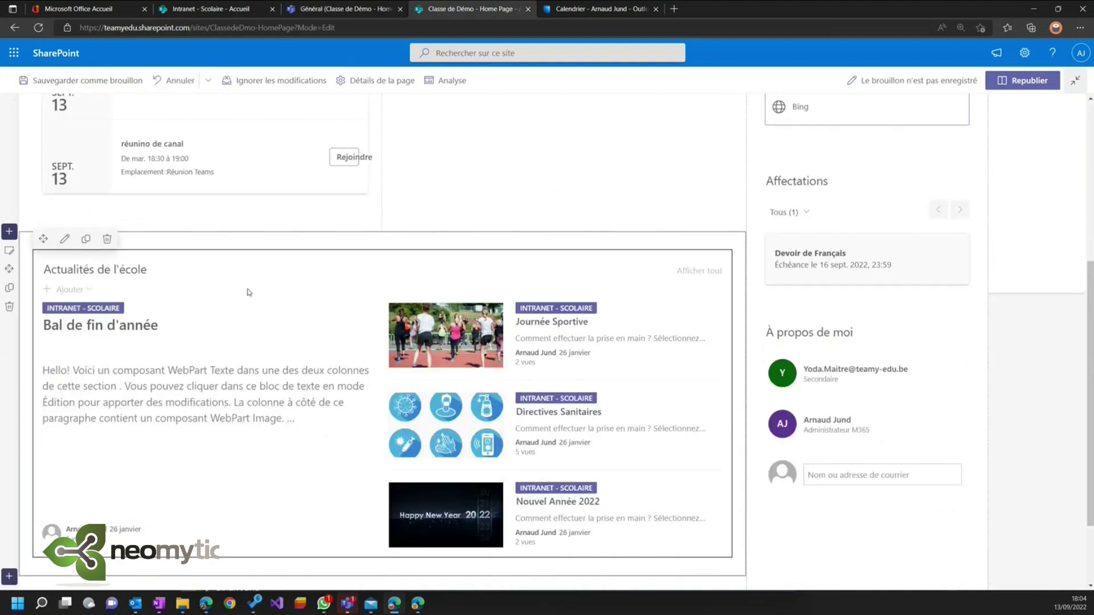
# - Add another one-column section below Actualités de l'école and insert an Actualités web part in it
pyautogui.scroll(-2, 10, 478)
pyautogui.click(9, 473)
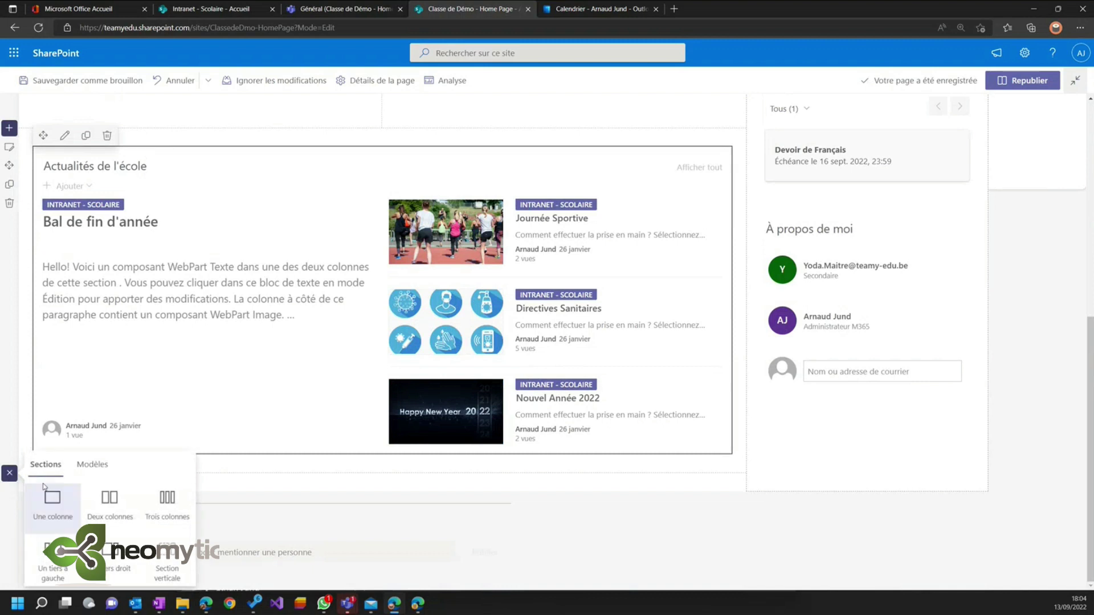
pyautogui.click(52, 502)
pyautogui.click(381, 393)
pyautogui.click(486, 247)
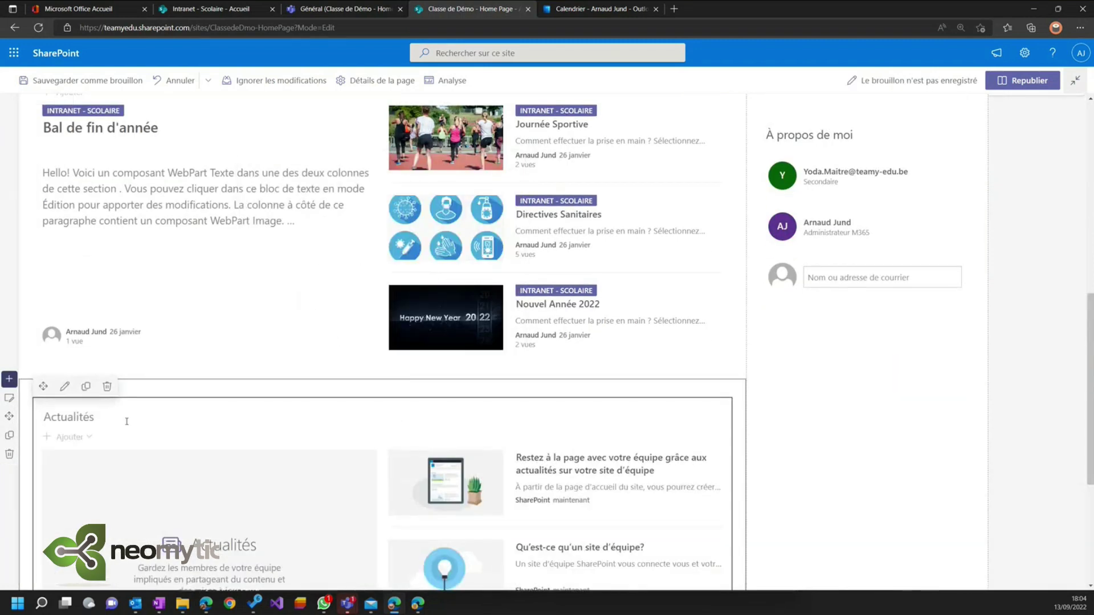
# - Title the new news web part "Actualités de la classe" and republish the page
pyautogui.write('Acutalités de la classe')
pyautogui.rightClick(57, 420)
pyautogui.press('Escape')
pyautogui.press('Delete')
pyautogui.write('u')
pyautogui.scroll(-4, 190, 439)
pyautogui.click(1022, 80)
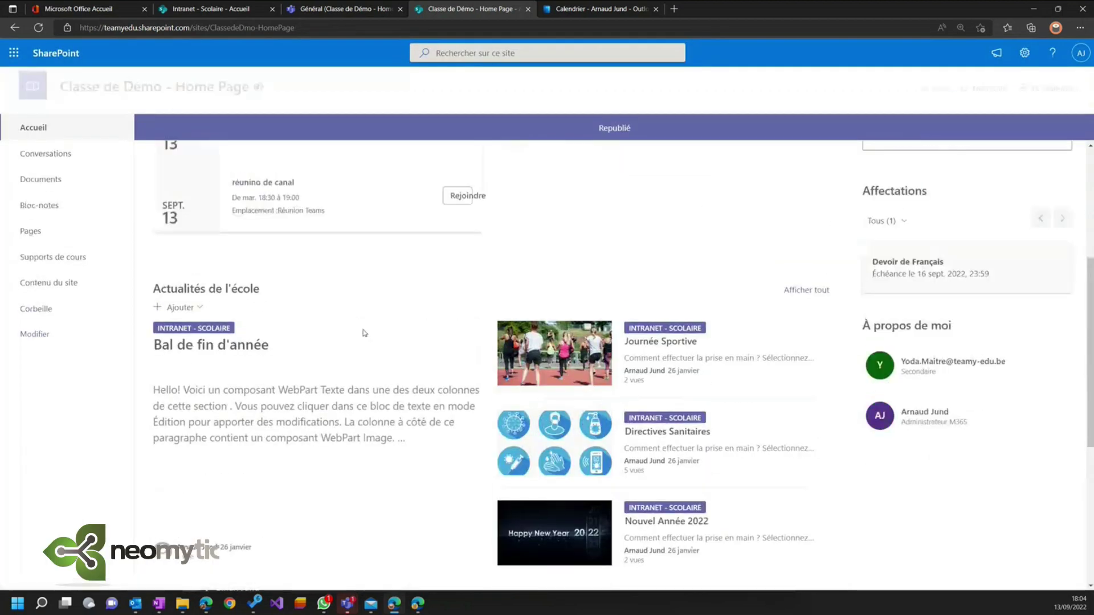
# - Create a news post from Actualités de la classe using the Visuel template
pyautogui.scroll(-5, 425, 281)
pyautogui.scroll(-2, 482, 289)
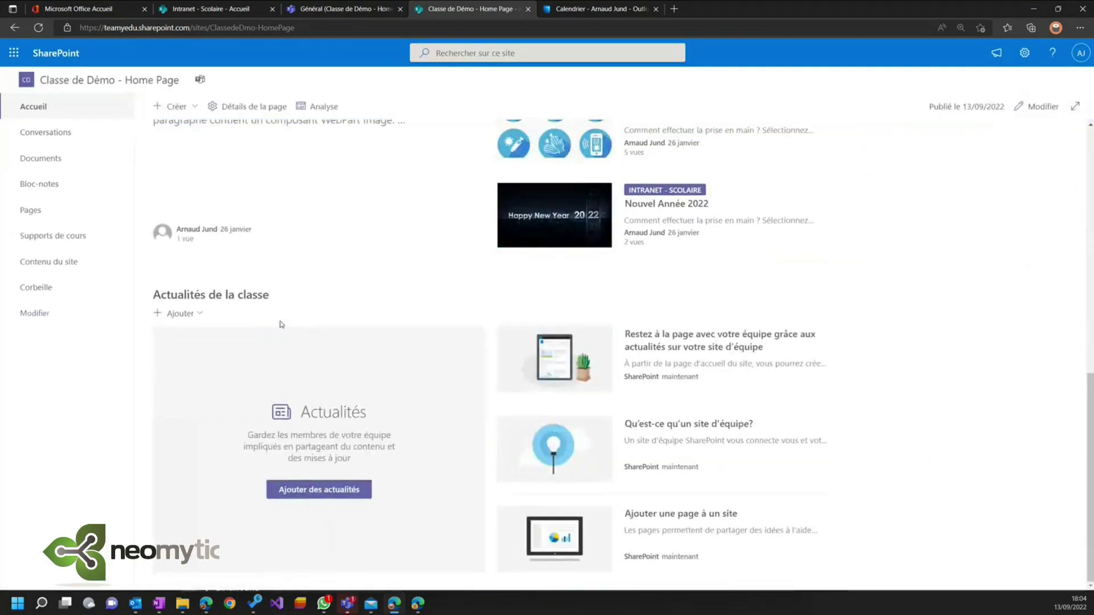
pyautogui.click(200, 314)
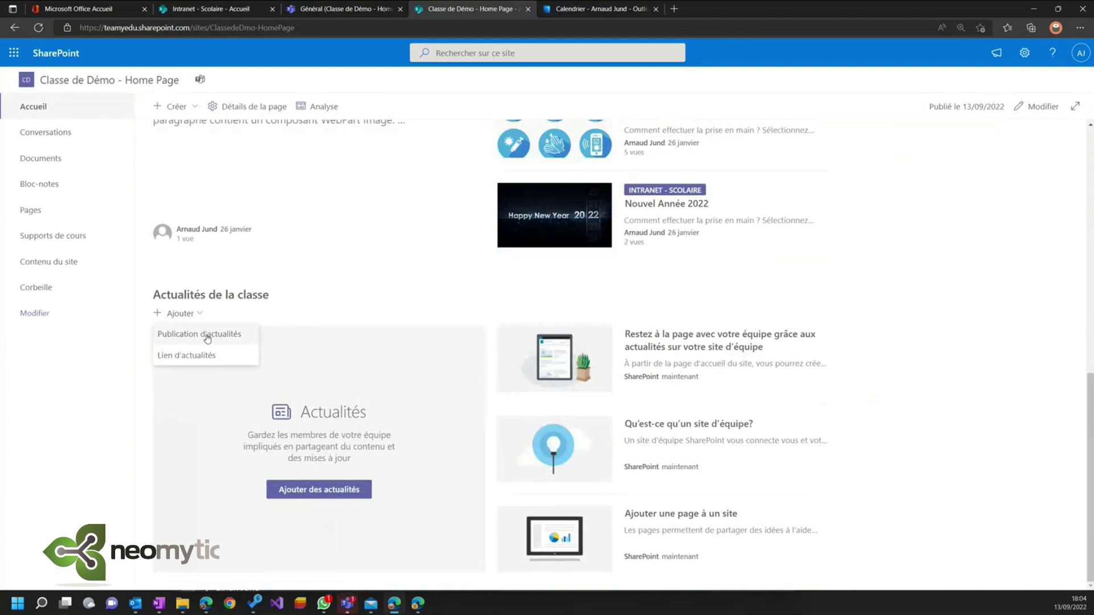
pyautogui.click(206, 336)
pyautogui.click(245, 222)
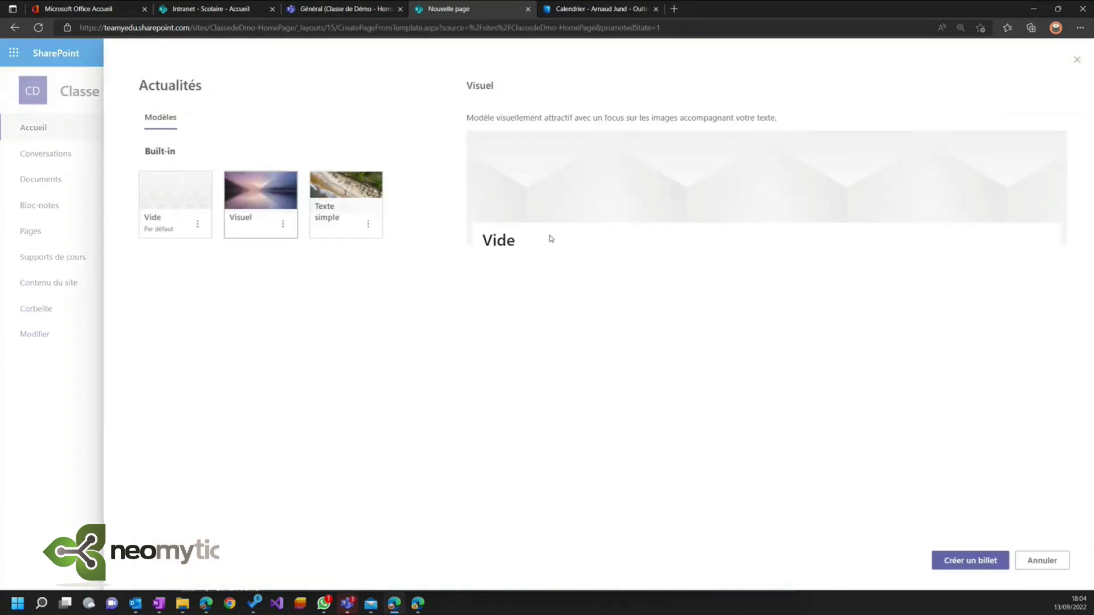
pyautogui.click(968, 563)
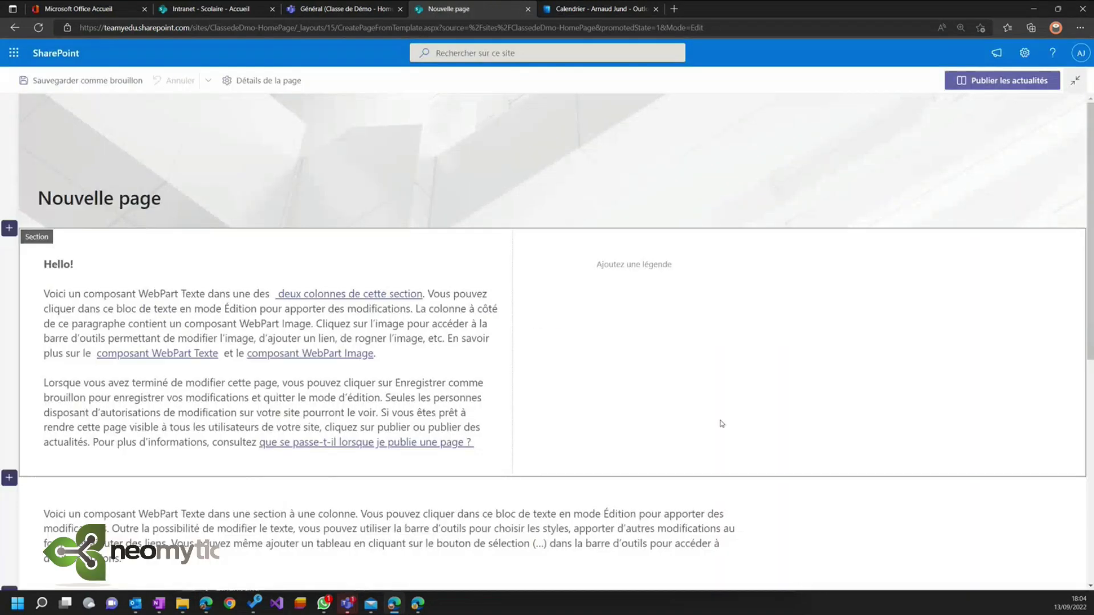
# - Title the news post "Test actu", publish it, and check it under Actualités de la classe on the home page
pyautogui.write('Test')
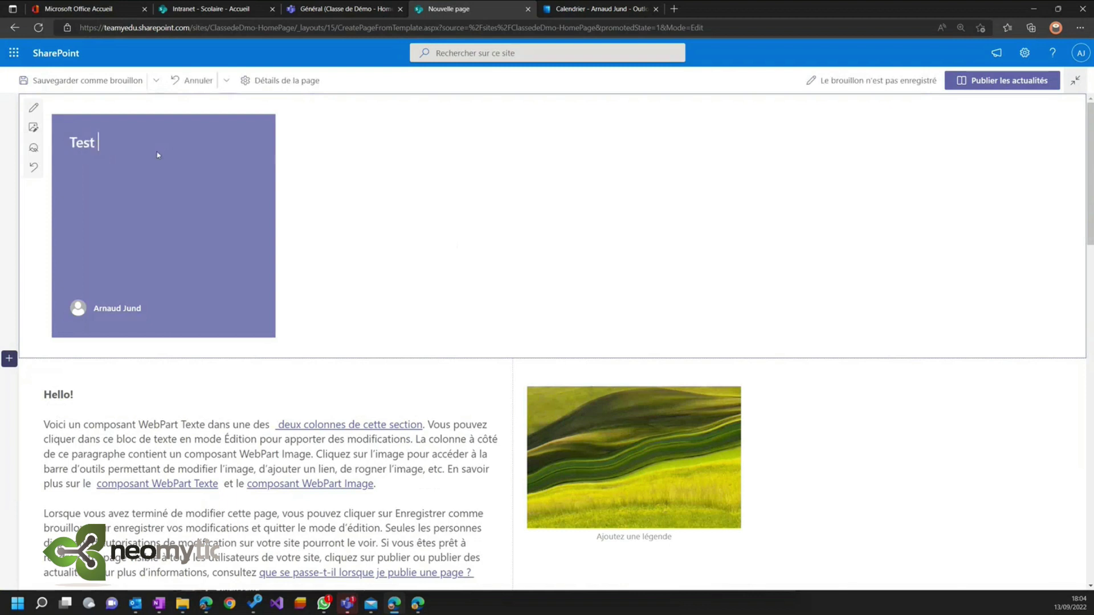
pyautogui.write('actu')
pyautogui.click(1001, 80)
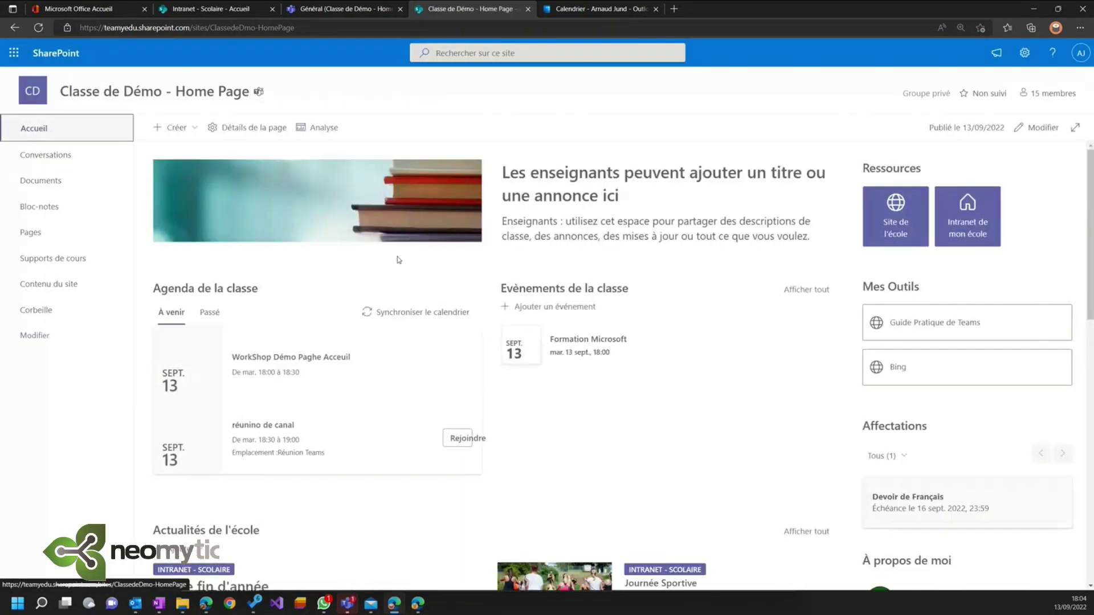
pyautogui.scroll(-5, 399, 259)
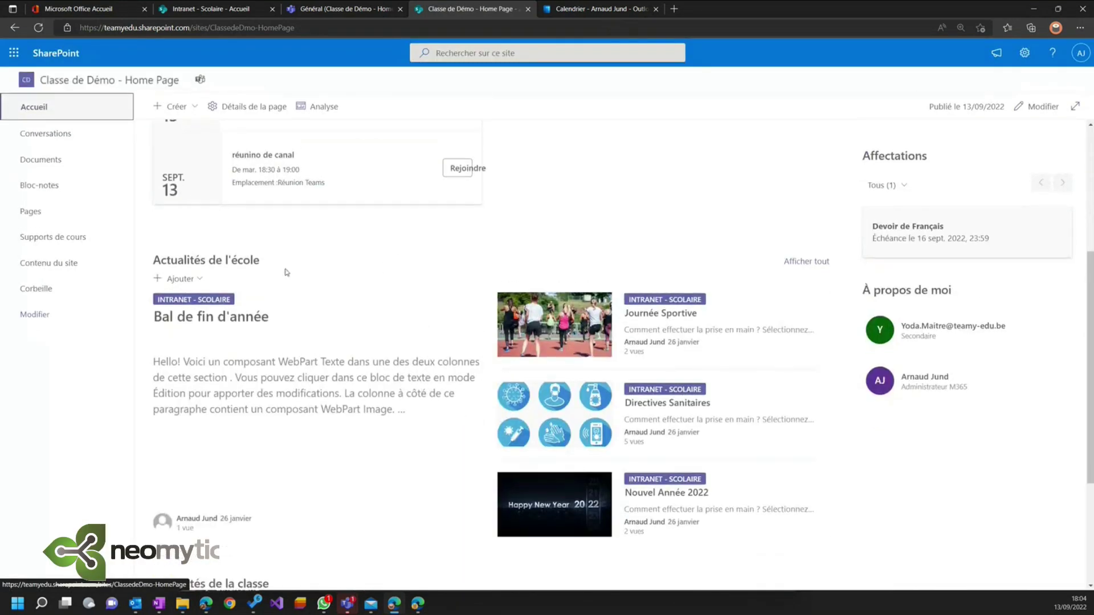
pyautogui.scroll(-4, 286, 272)
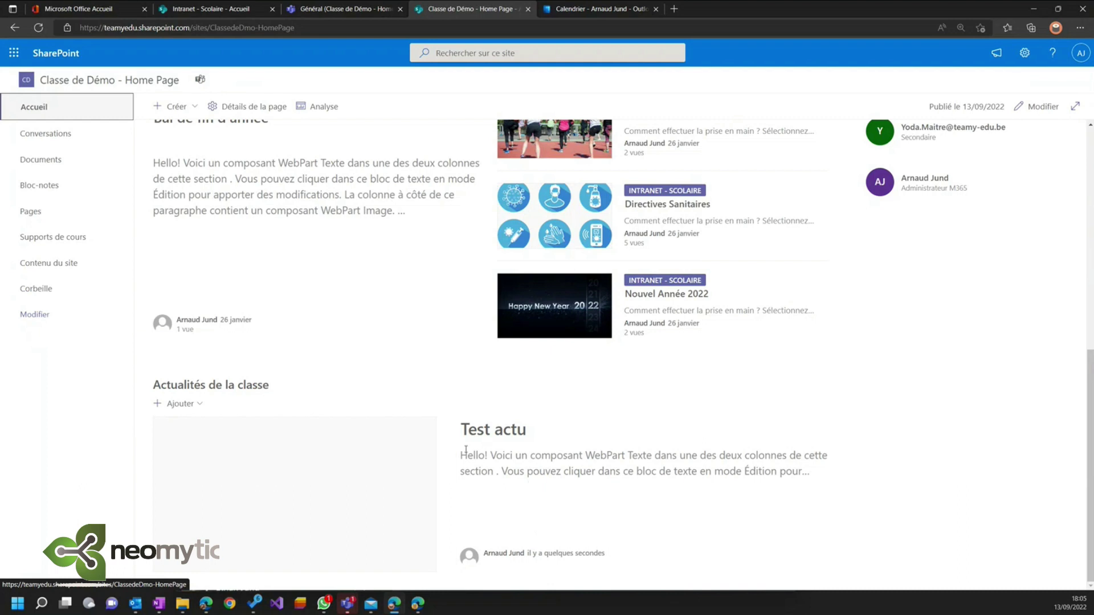
pyautogui.scroll(4, 465, 449)
pyautogui.scroll(-4, 394, 421)
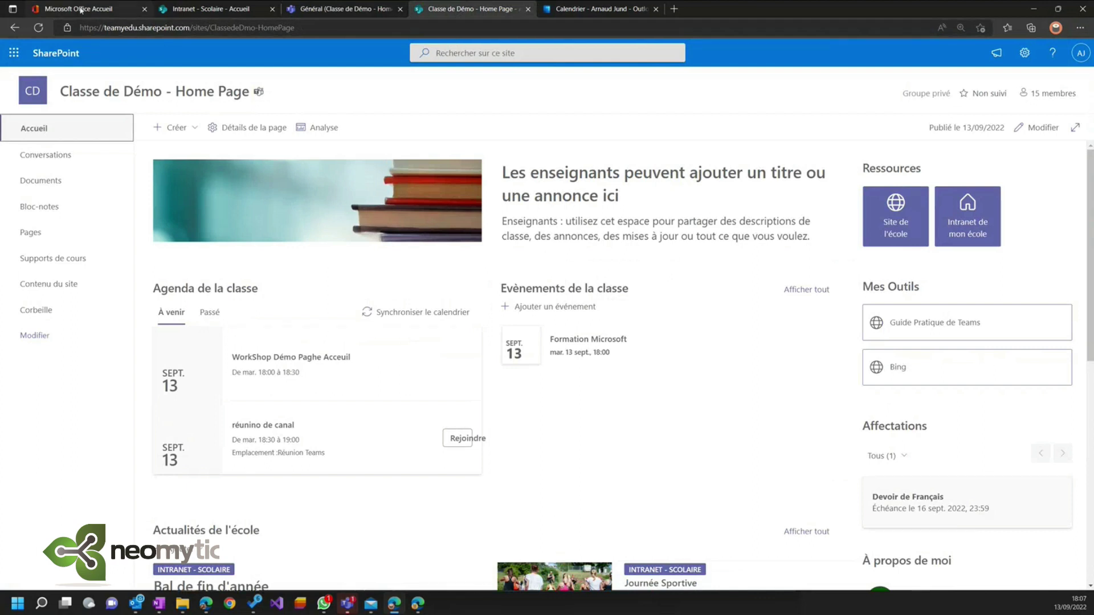
# - Open Forms and Sway from the Office home page
pyautogui.click(122, 8)
pyautogui.click(14, 52)
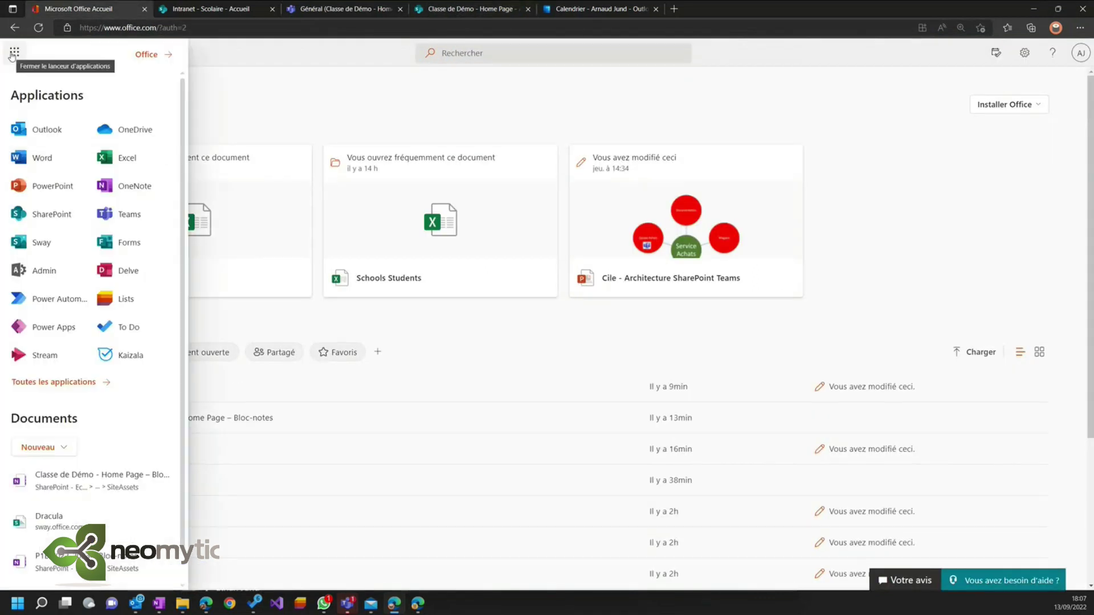
pyautogui.click(128, 245)
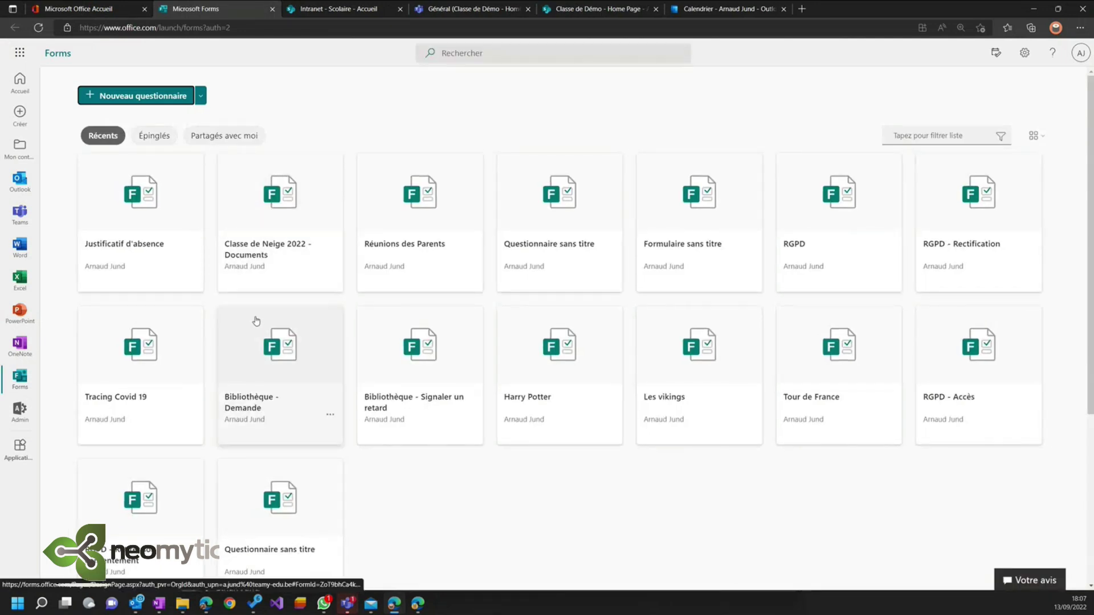
pyautogui.click(93, 8)
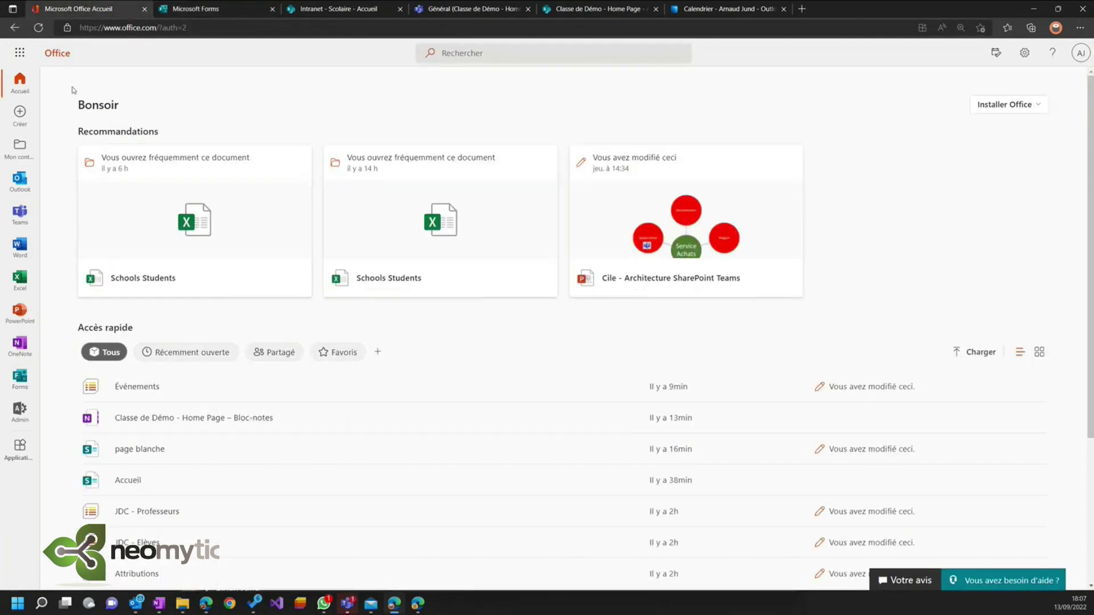
pyautogui.click(20, 53)
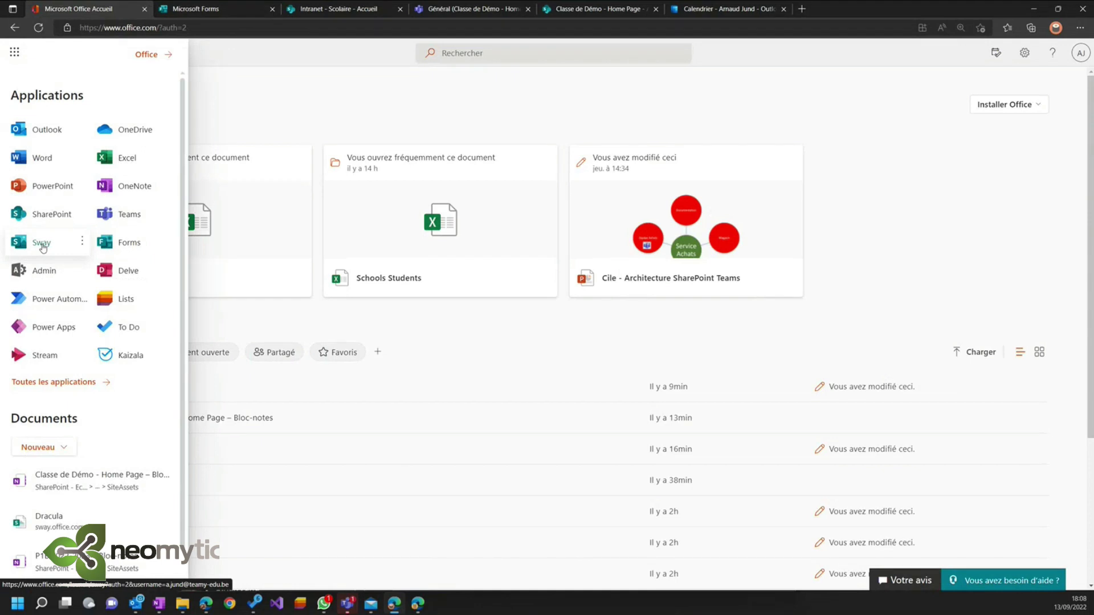
pyautogui.click(42, 248)
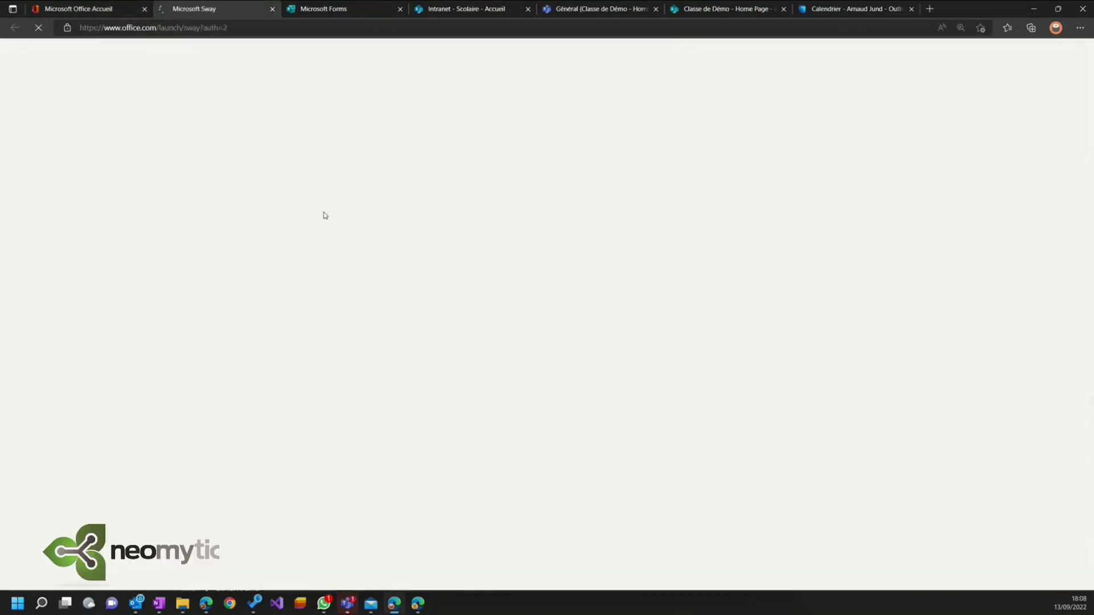
# - Open the Justificatif d'absence form in Forms and copy its response link
pyautogui.click(333, 9)
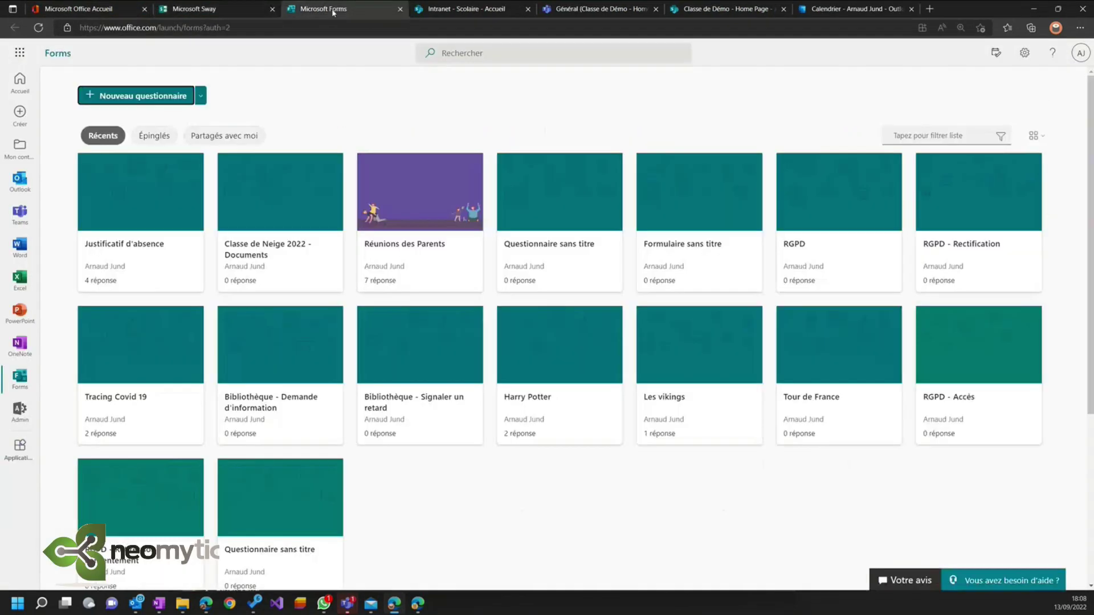
pyautogui.click(146, 218)
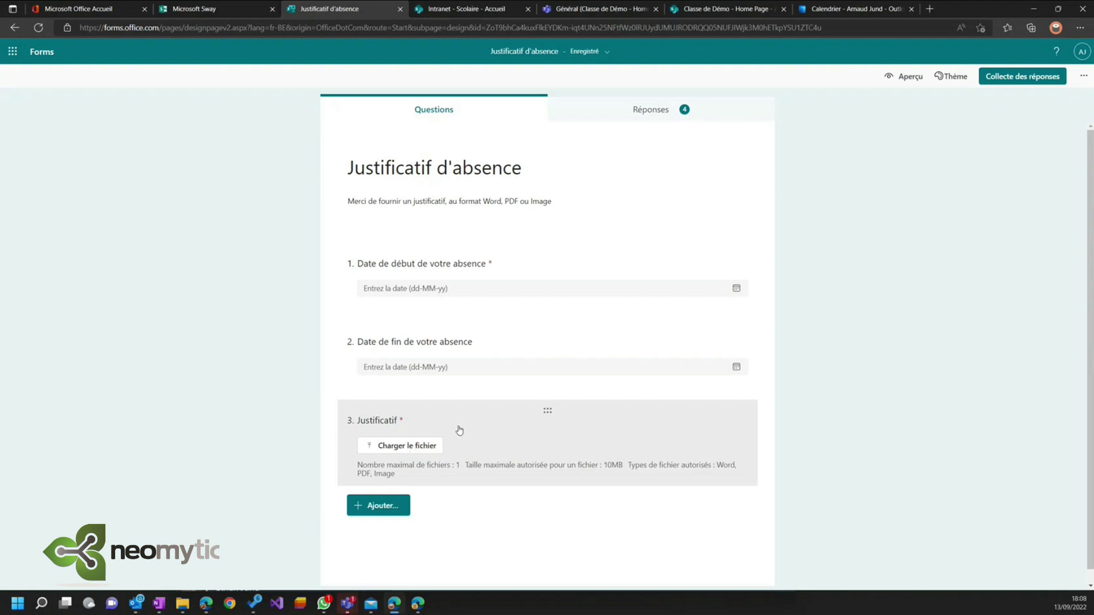
pyautogui.click(1022, 76)
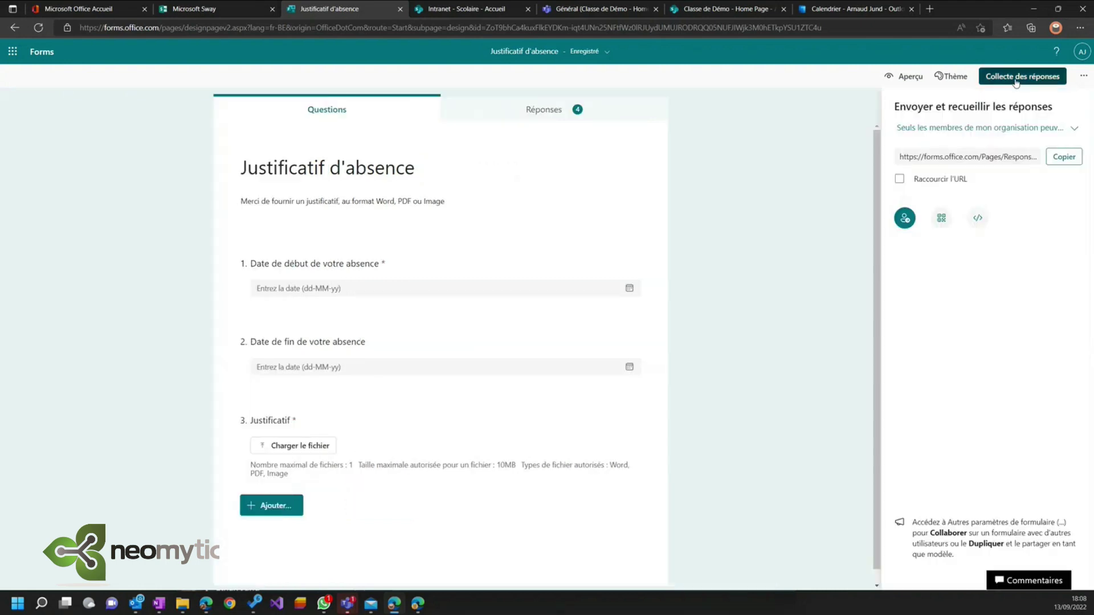
pyautogui.click(1066, 160)
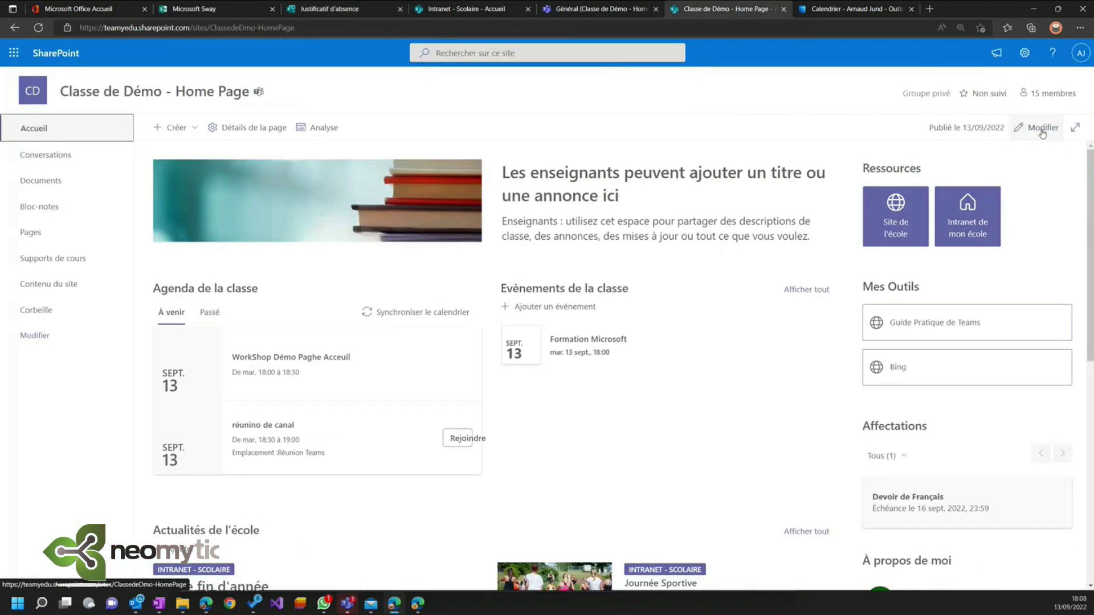
# - Reopen the class home page for editing and insert an Appel à l'action web part above Ressources
pyautogui.click(1043, 132)
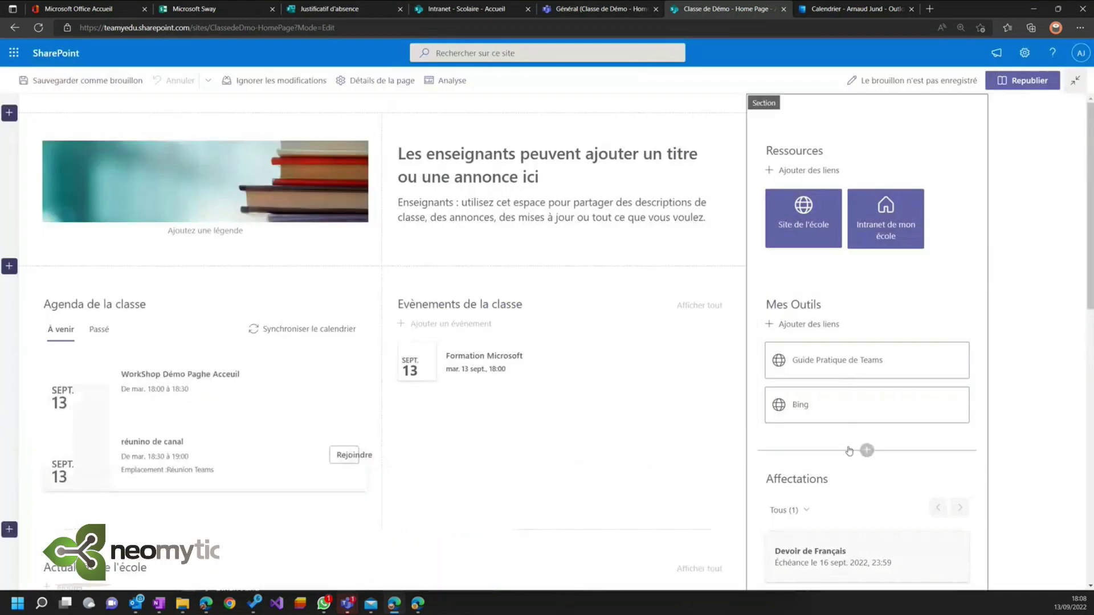
pyautogui.click(869, 274)
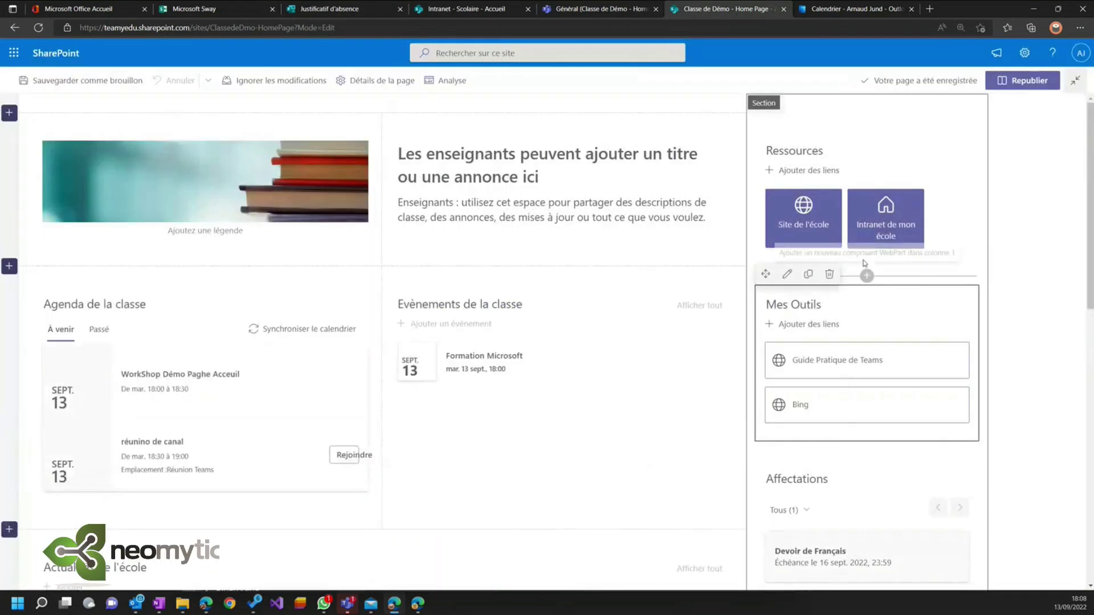
pyautogui.click(866, 121)
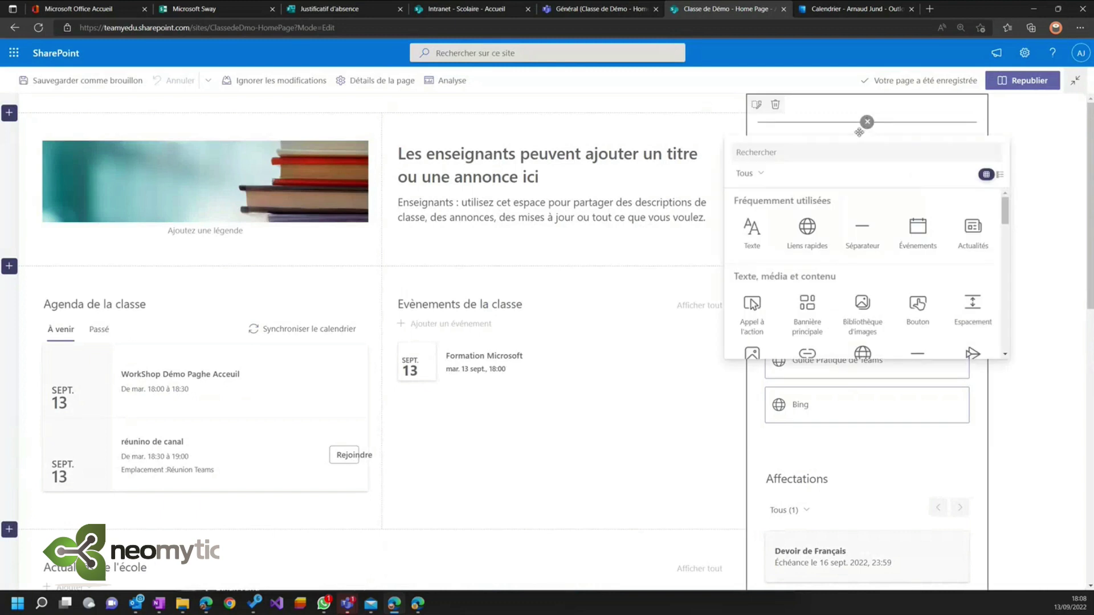
pyautogui.scroll(-1, 820, 239)
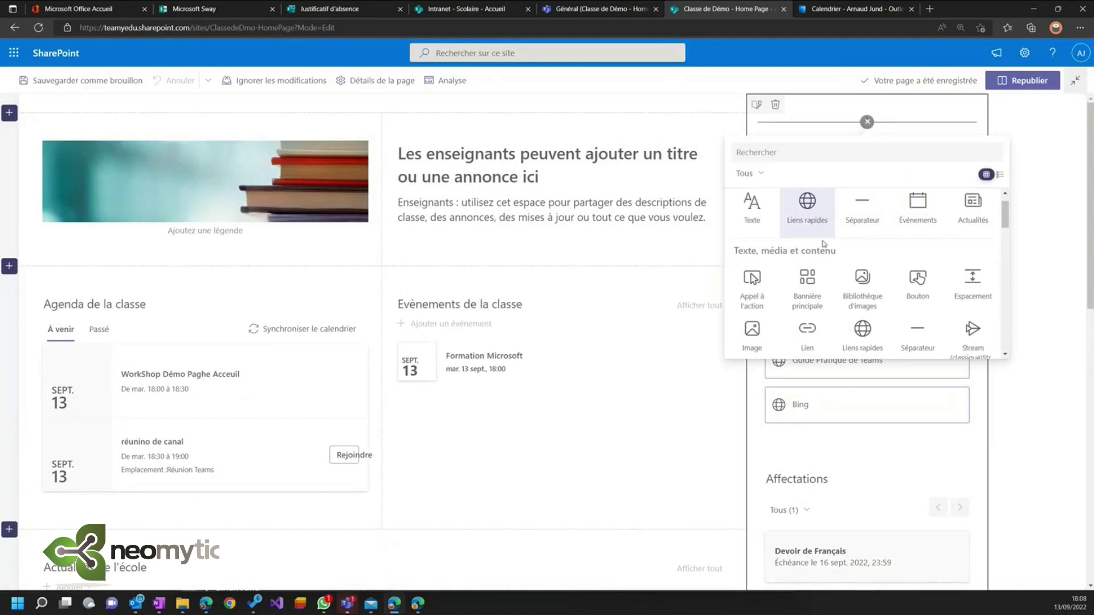
pyautogui.click(752, 280)
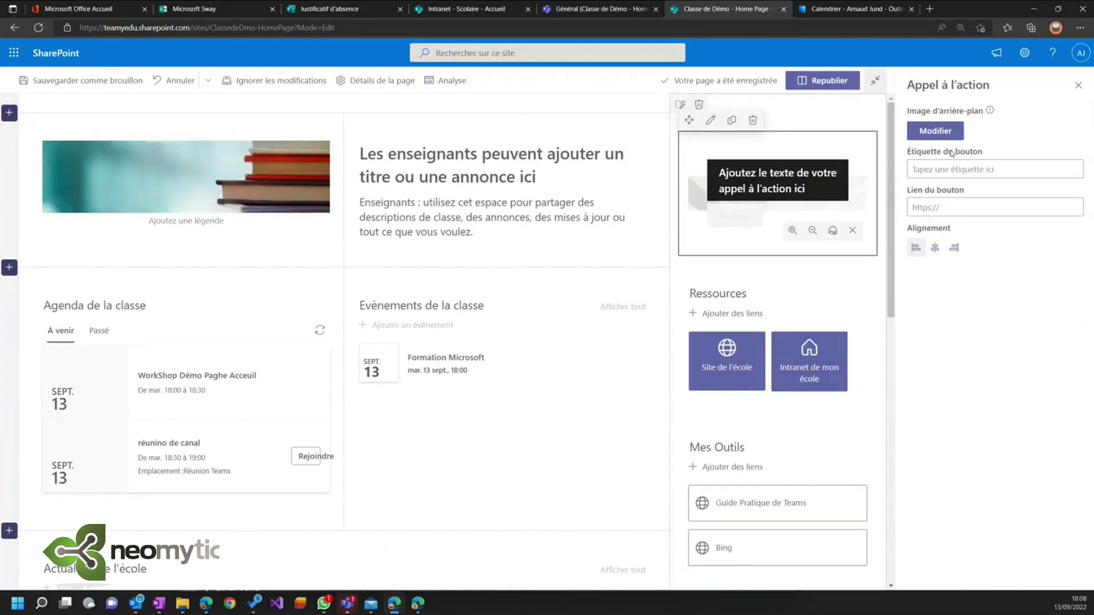
# - Label the call-to-action button "Justifee votre absence", link it to the copied form, set its text to "Vous êtiez absent", and republish
pyautogui.click(952, 171)
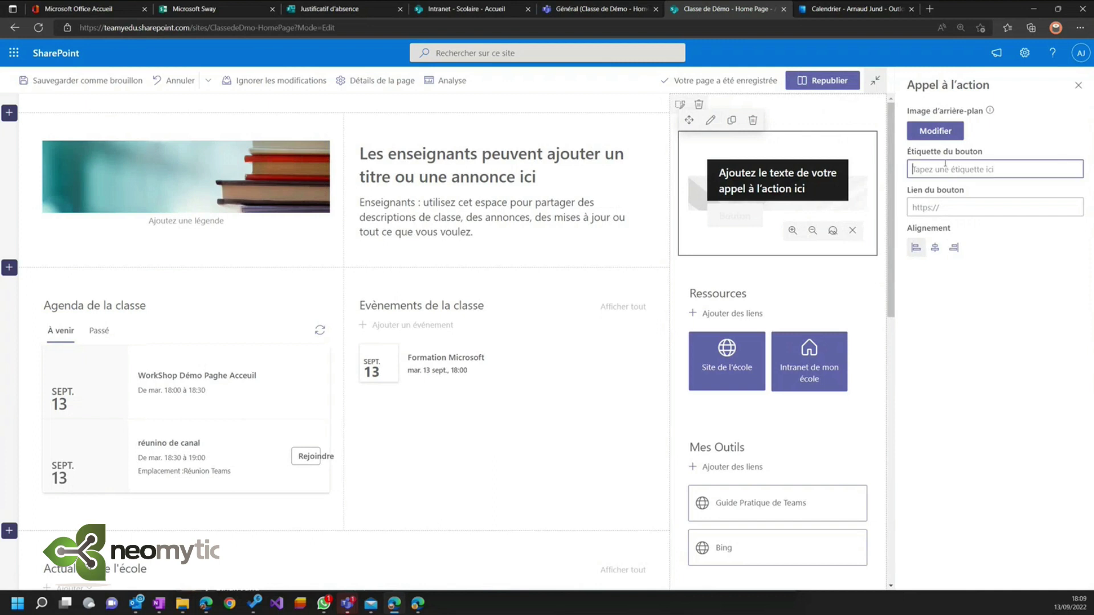
pyautogui.write('Justifee votre absence')
pyautogui.click(967, 201)
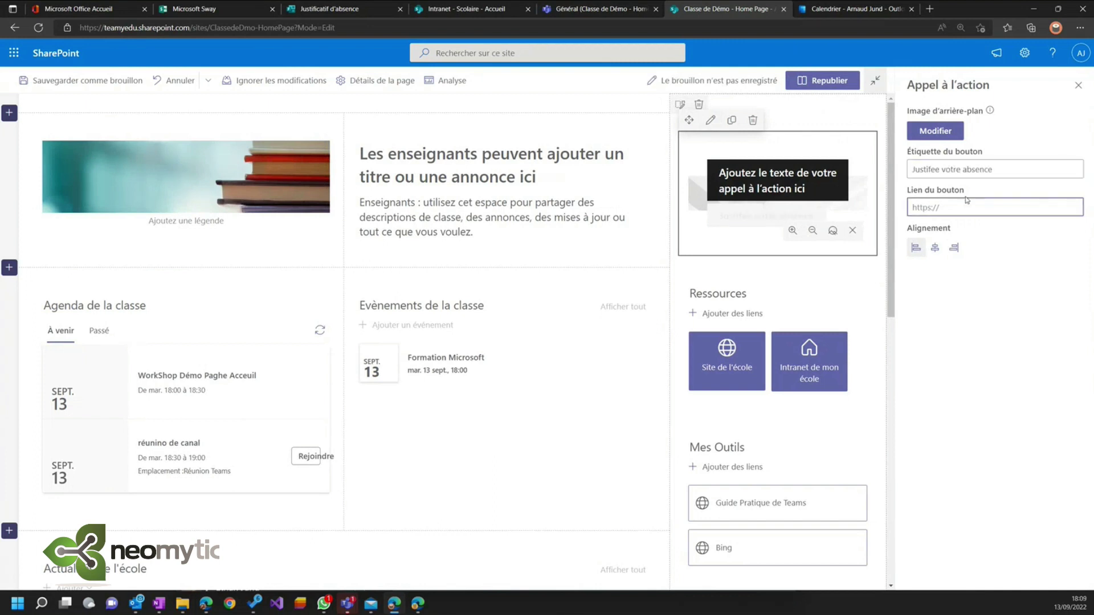
pyautogui.hotkey('ctrl', 'v')
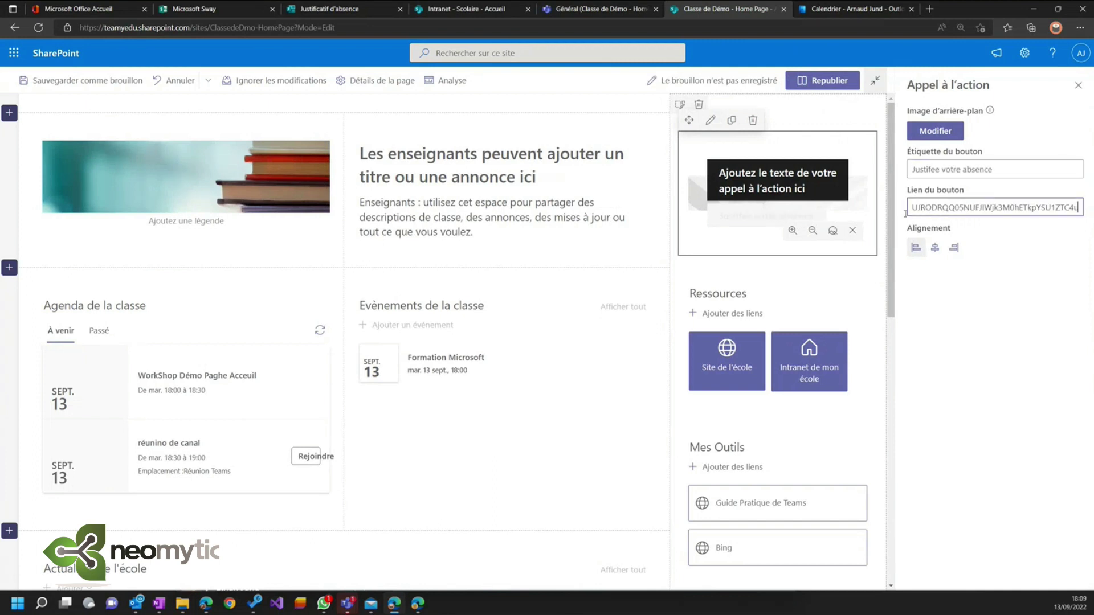
pyautogui.click(771, 176)
pyautogui.write('Vous étiez absent')
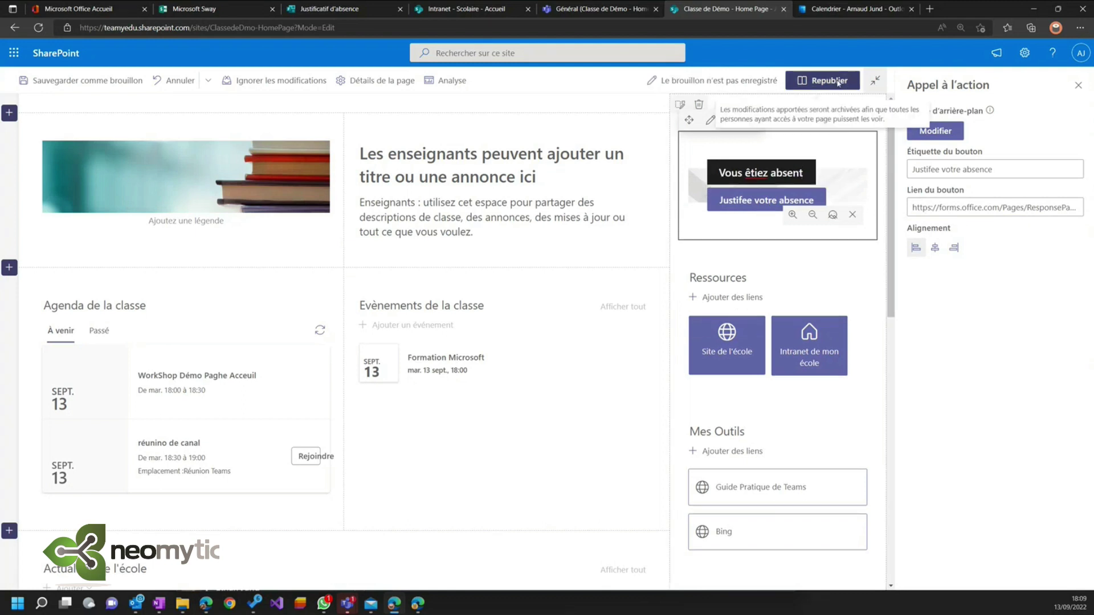
pyautogui.click(822, 80)
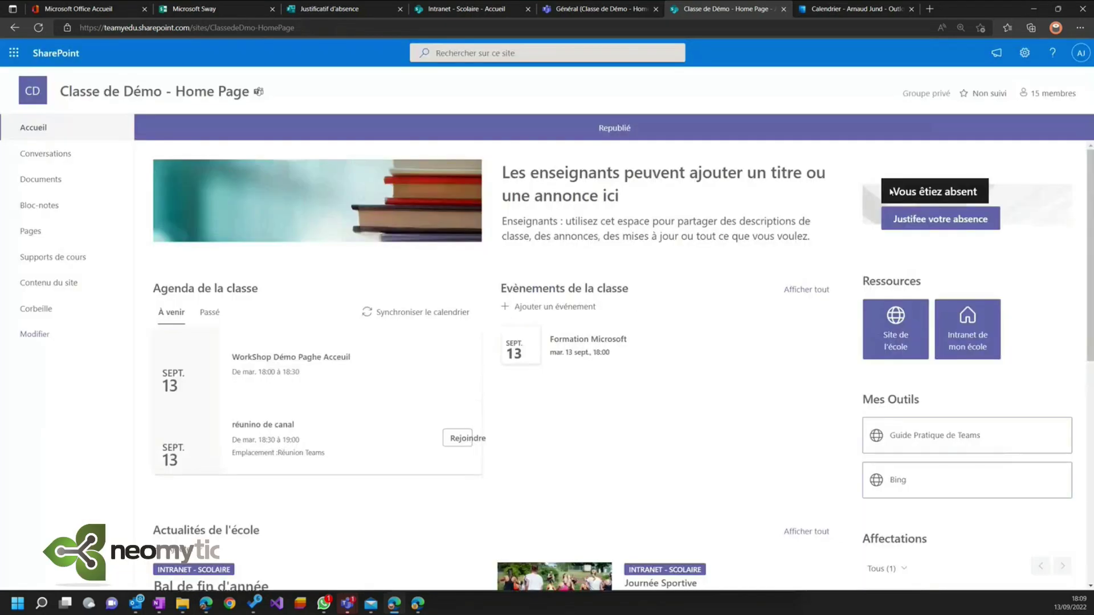
# - Close the absence form, open the Dracula Sway, and copy its view link for organization members
pyautogui.click(400, 9)
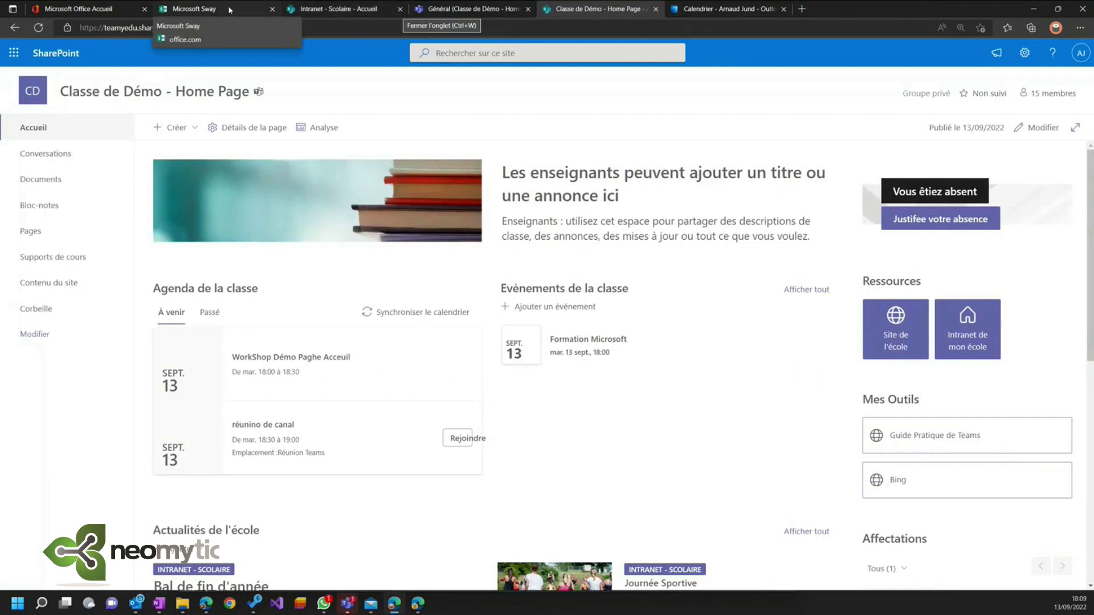
pyautogui.click(230, 10)
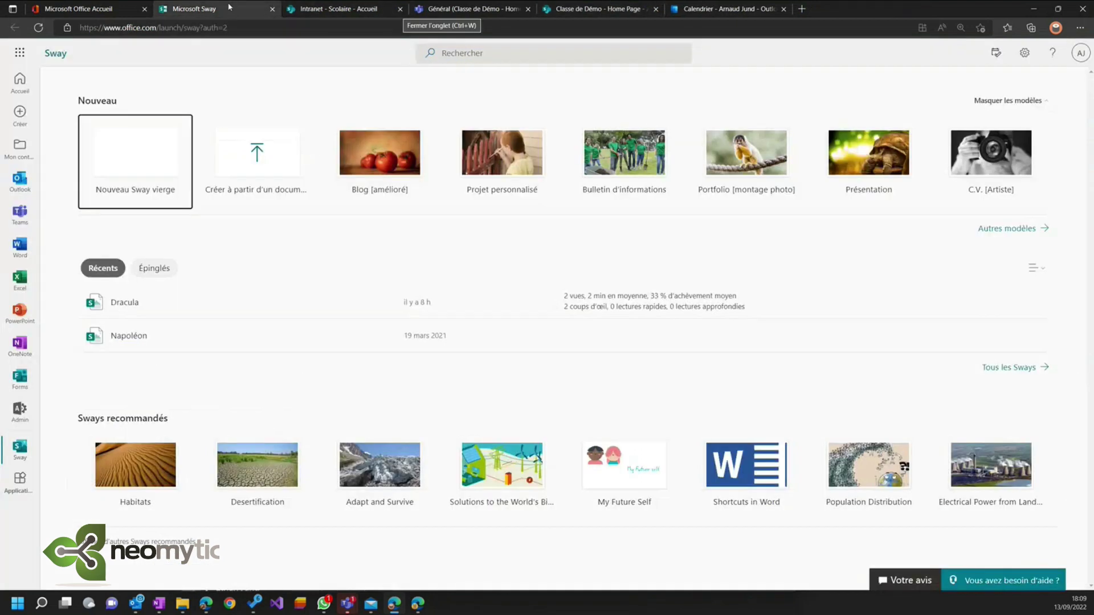
pyautogui.click(139, 307)
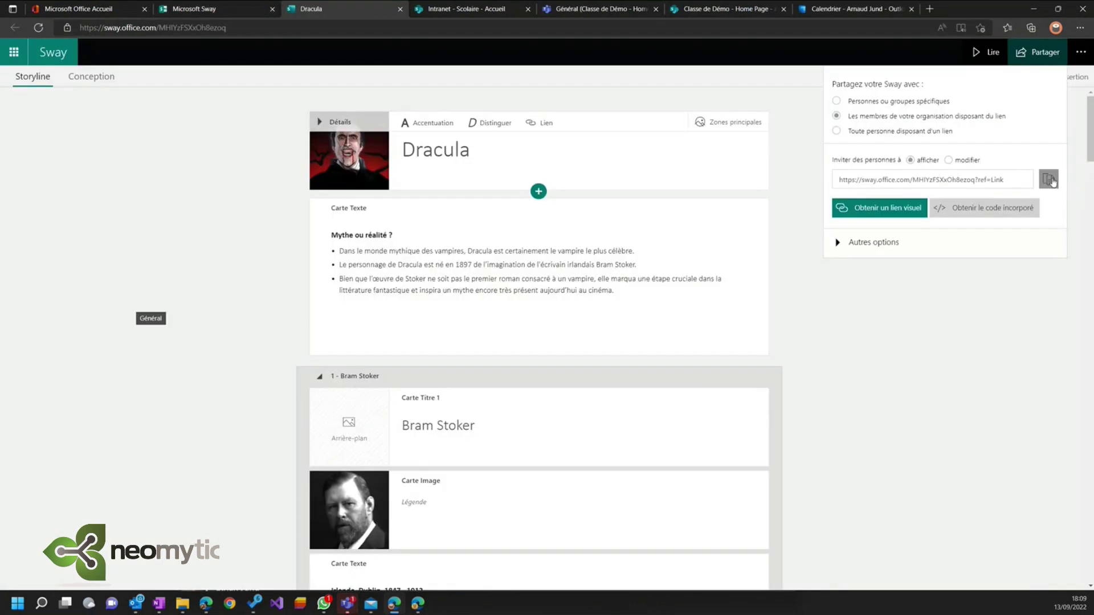
pyautogui.click(1050, 180)
# - Add a second Appel à l'action below the first with text "Dracula" and button "Revoir la présentation", and republish the home page
pyautogui.click(701, 9)
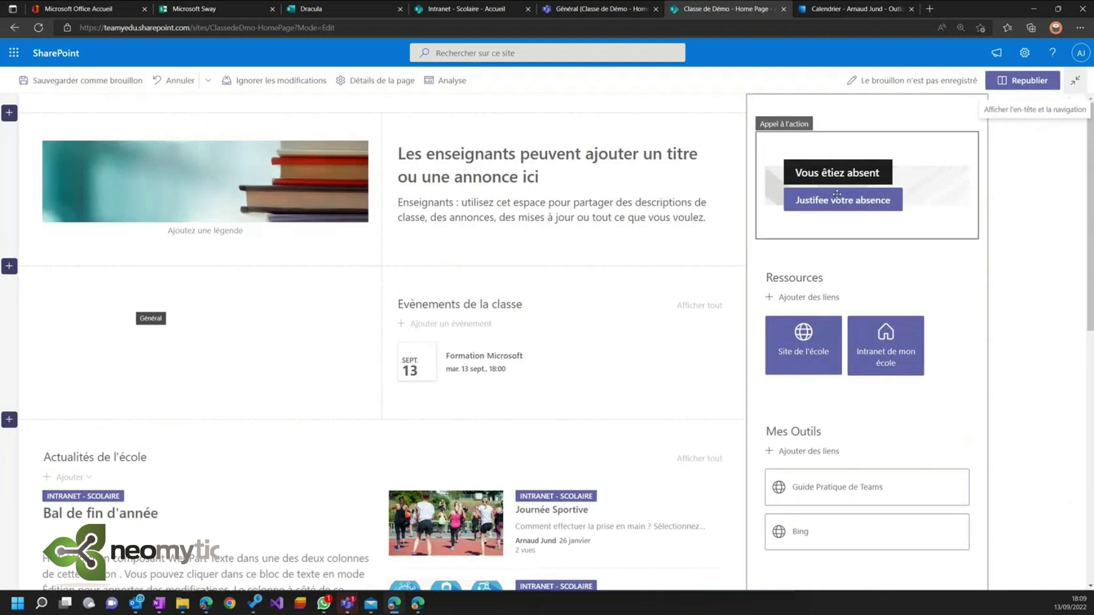
pyautogui.click(867, 248)
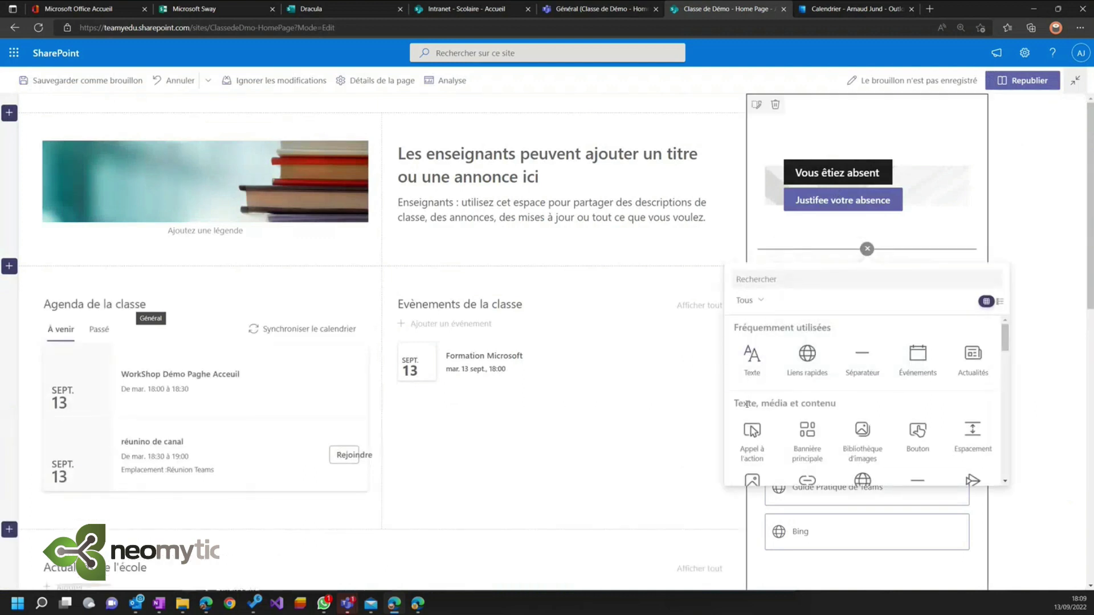
pyautogui.click(751, 436)
pyautogui.write('Revoir la présentation')
pyautogui.click(826, 81)
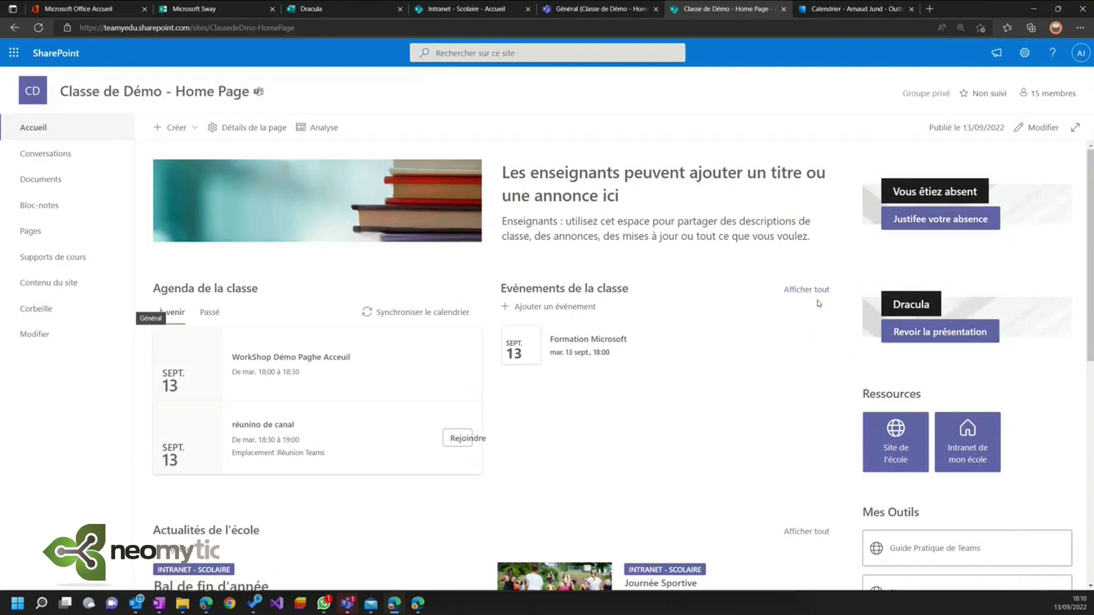
# - Refresh the class home page in Teams and open the absence form from its call-to-action button
pyautogui.click(584, 11)
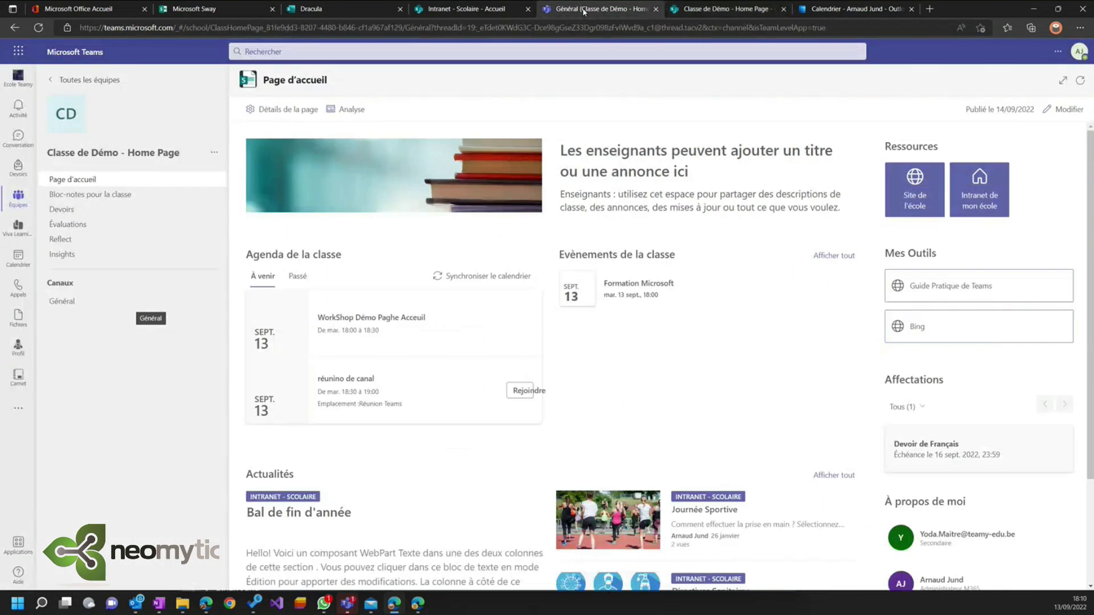
pyautogui.click(1080, 80)
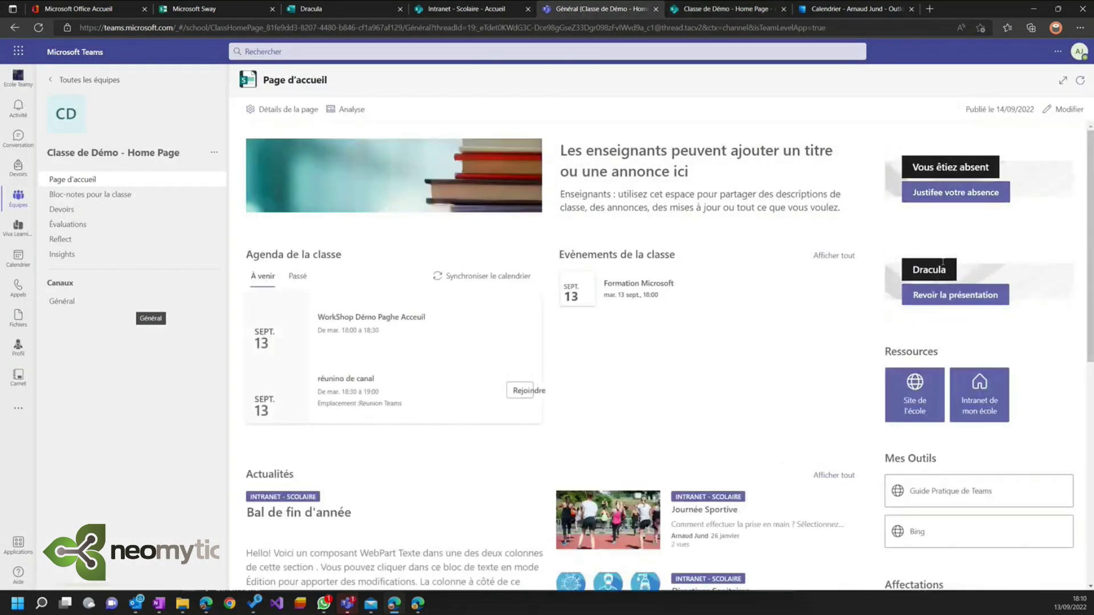
pyautogui.click(935, 198)
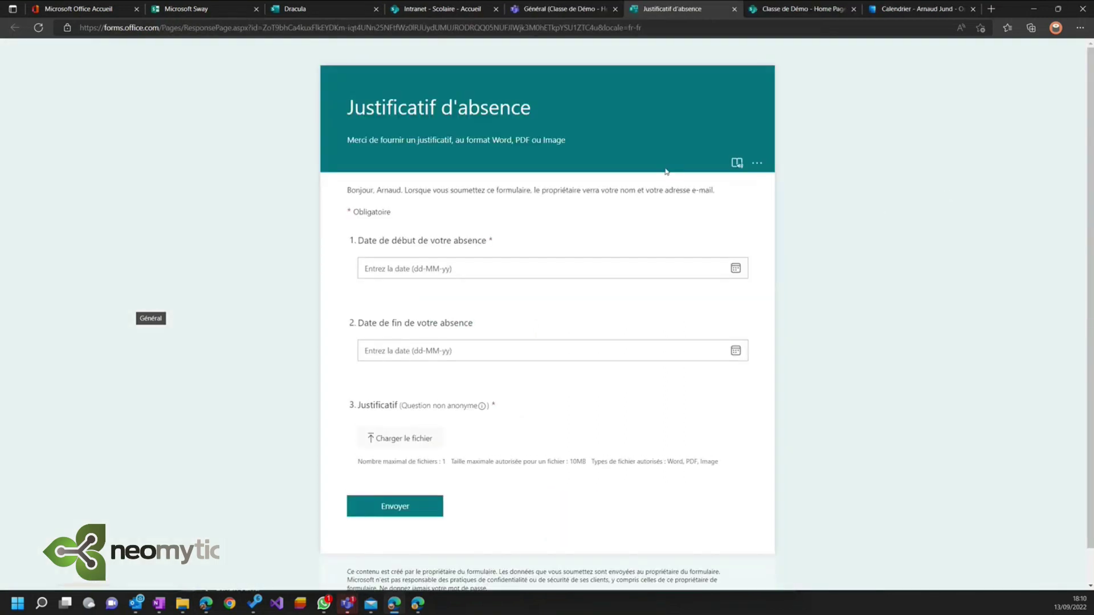
# - Try the absence form's start date picker and file upload without choosing anything, and close the form
pyautogui.click(521, 268)
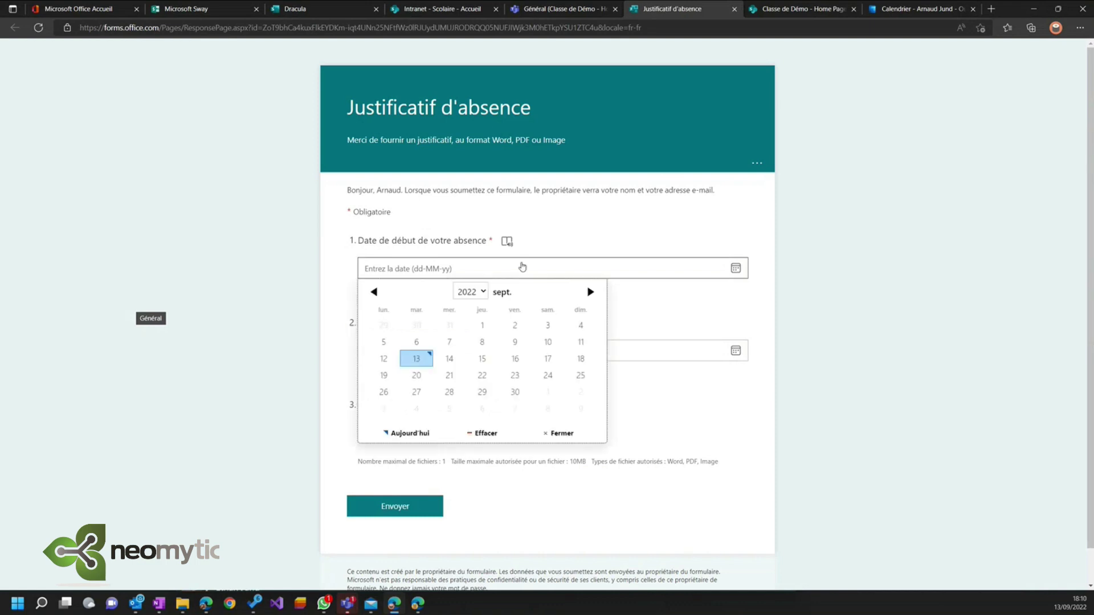
pyautogui.click(447, 215)
pyautogui.click(401, 440)
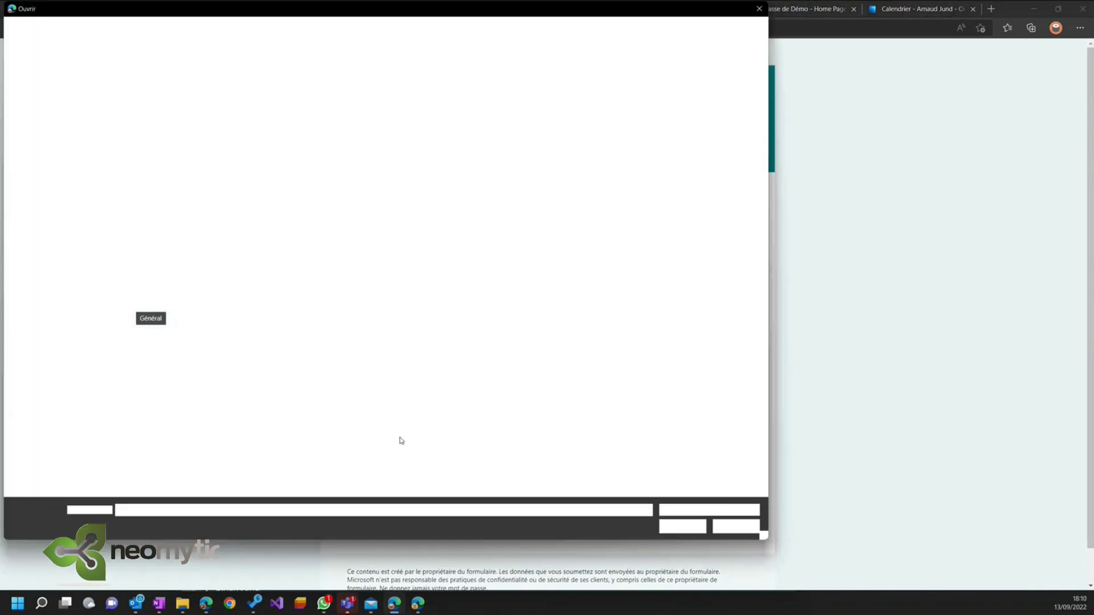
pyautogui.click(735, 526)
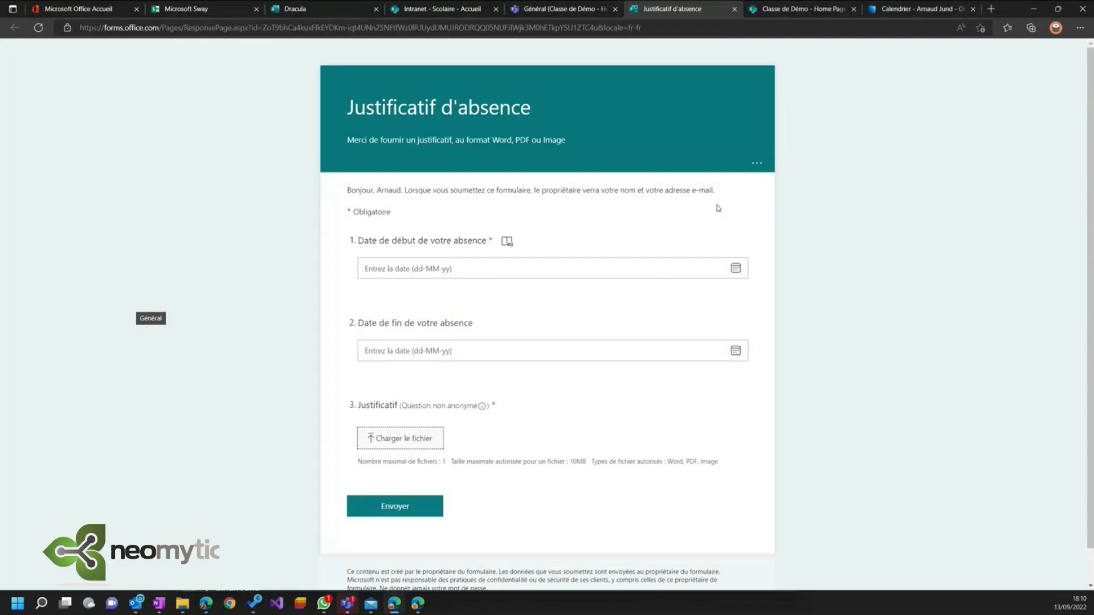
pyautogui.click(734, 9)
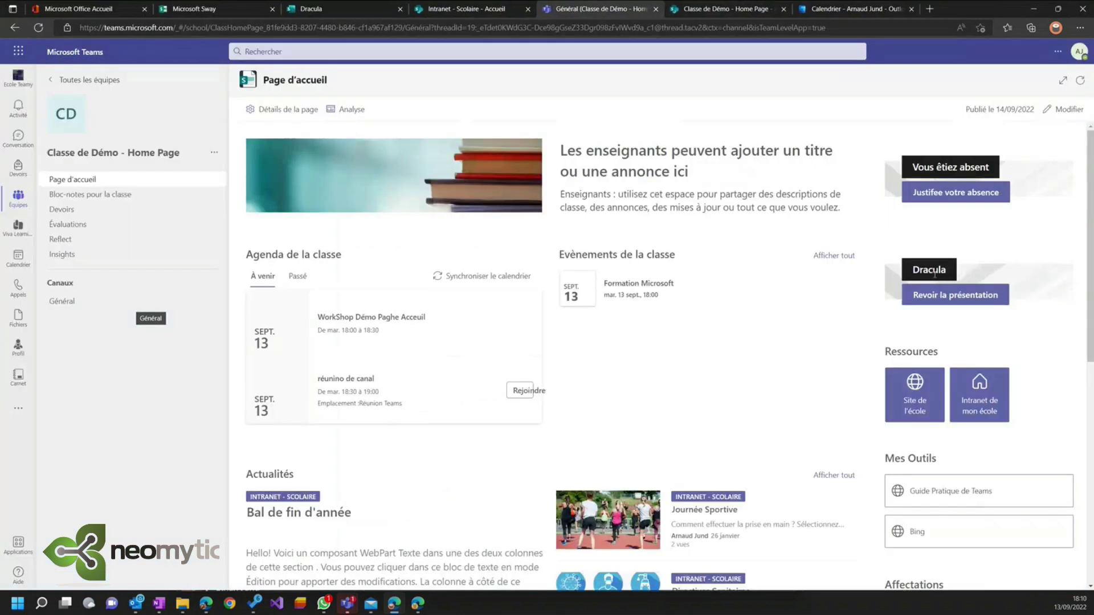
# - Open the Dracula Sway from its call-to-action button on the class home page and view it in reading mode
pyautogui.click(937, 296)
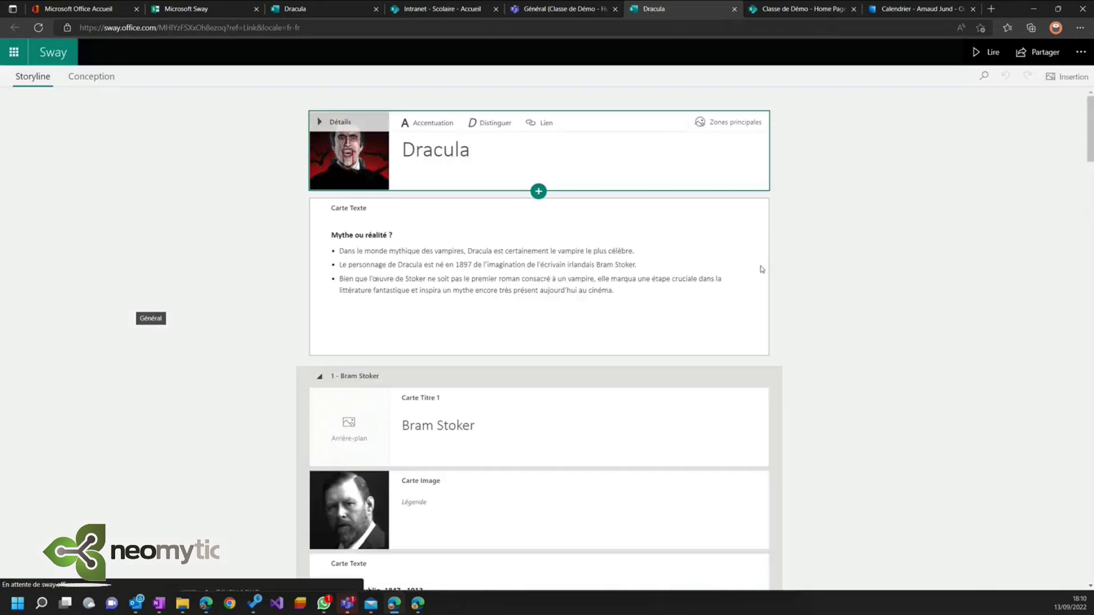
pyautogui.click(986, 57)
pyautogui.scroll(-10, 813, 252)
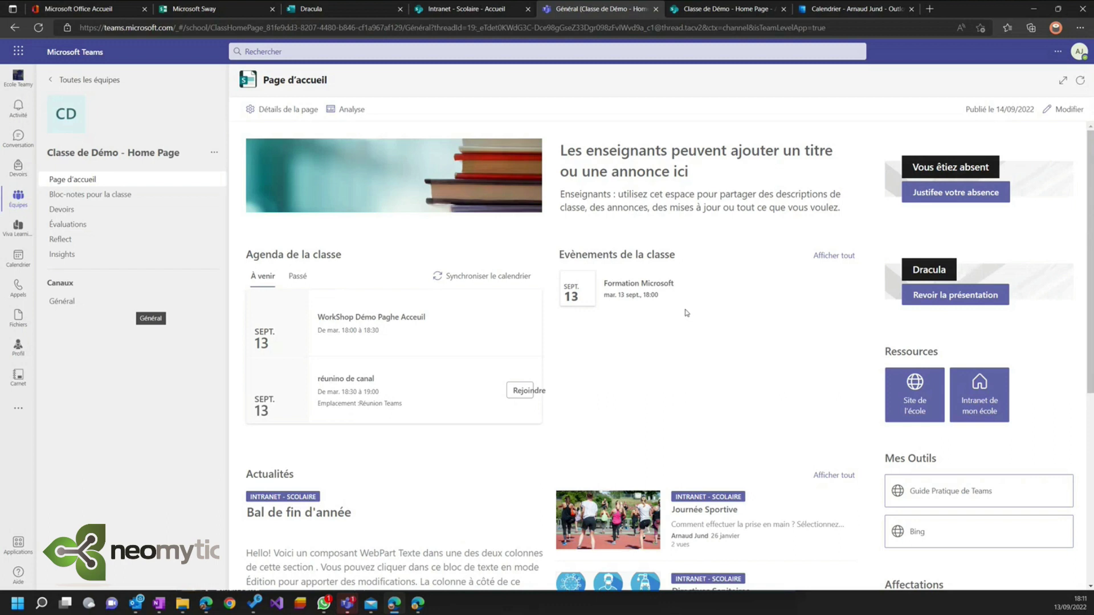
# - Review the finished class home page in Teams, from the agenda and events down to the class news, and return to its beginning
pyautogui.scroll(-2, 709, 325)
pyautogui.scroll(-2, 713, 335)
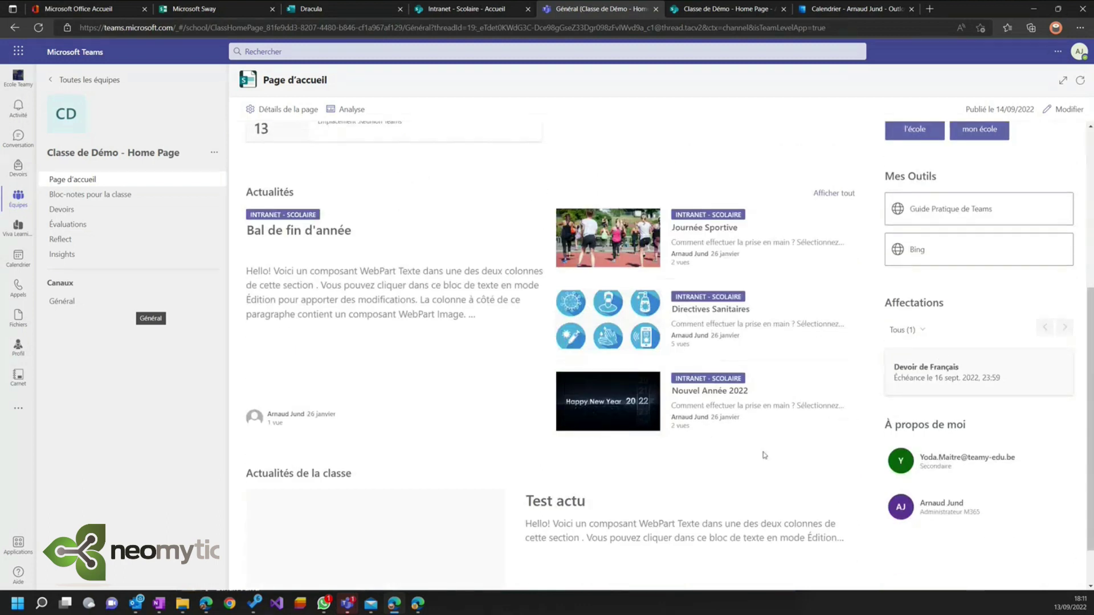
pyautogui.scroll(4, 772, 453)
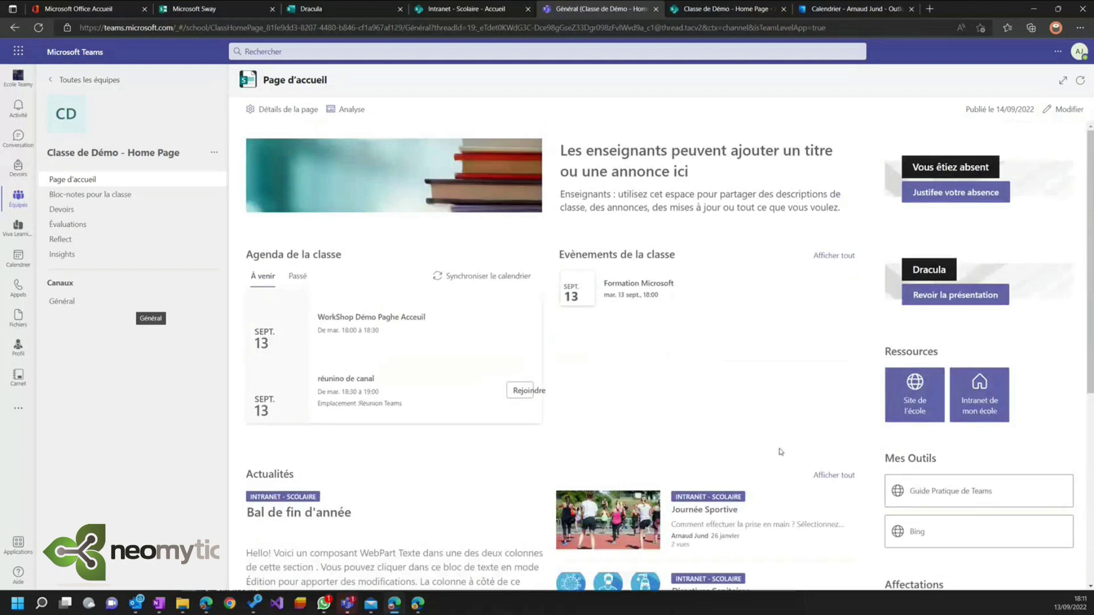